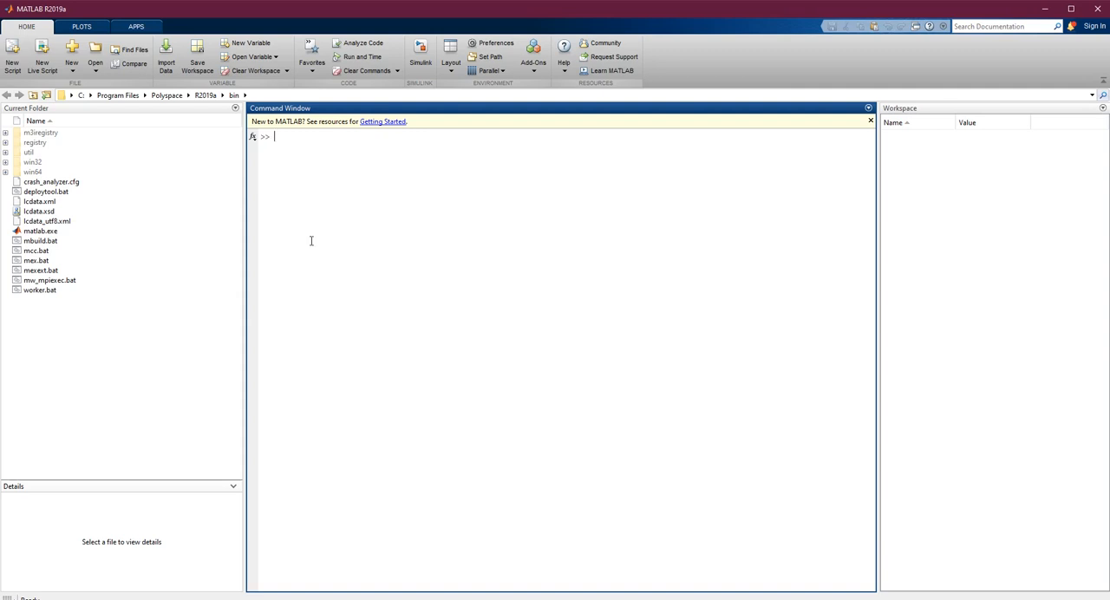
Create a blank Simulink model and maximize its window
left_click(72, 58)
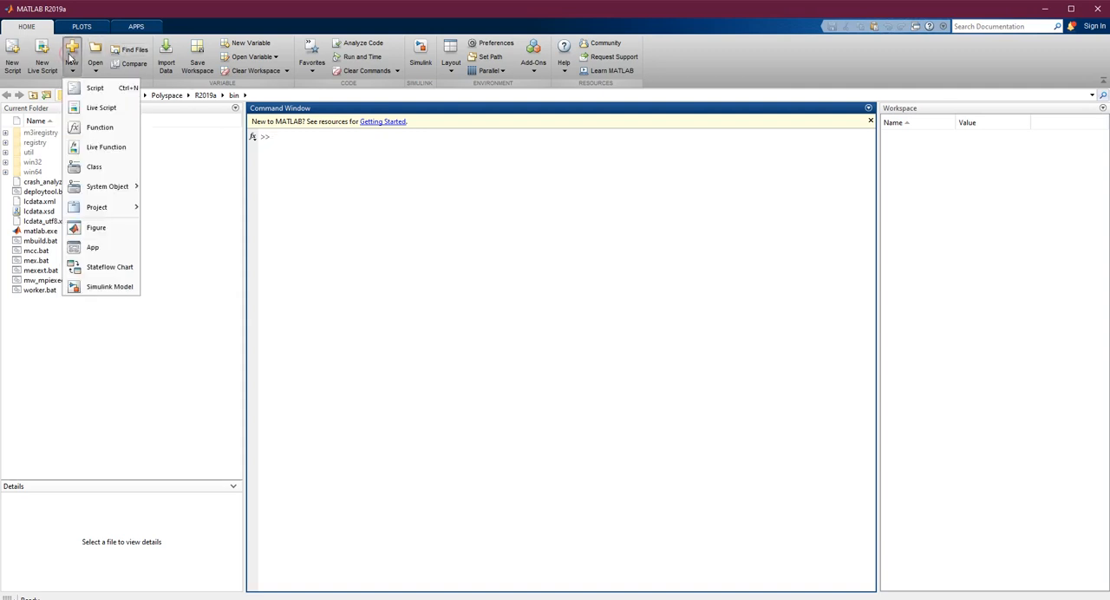
left_click(96, 292)
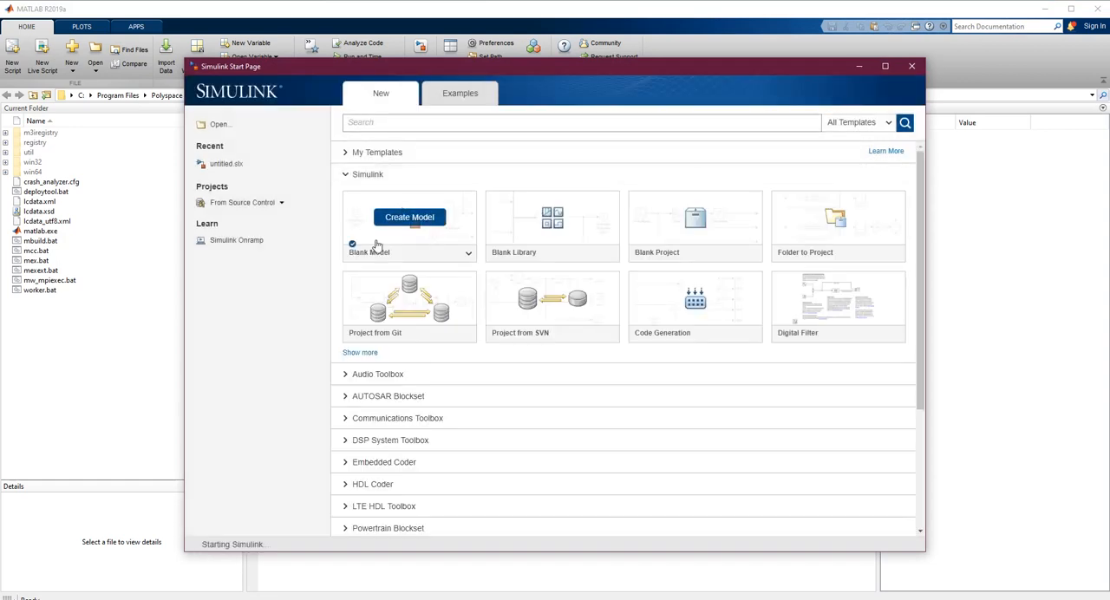
mouse_move(416, 237)
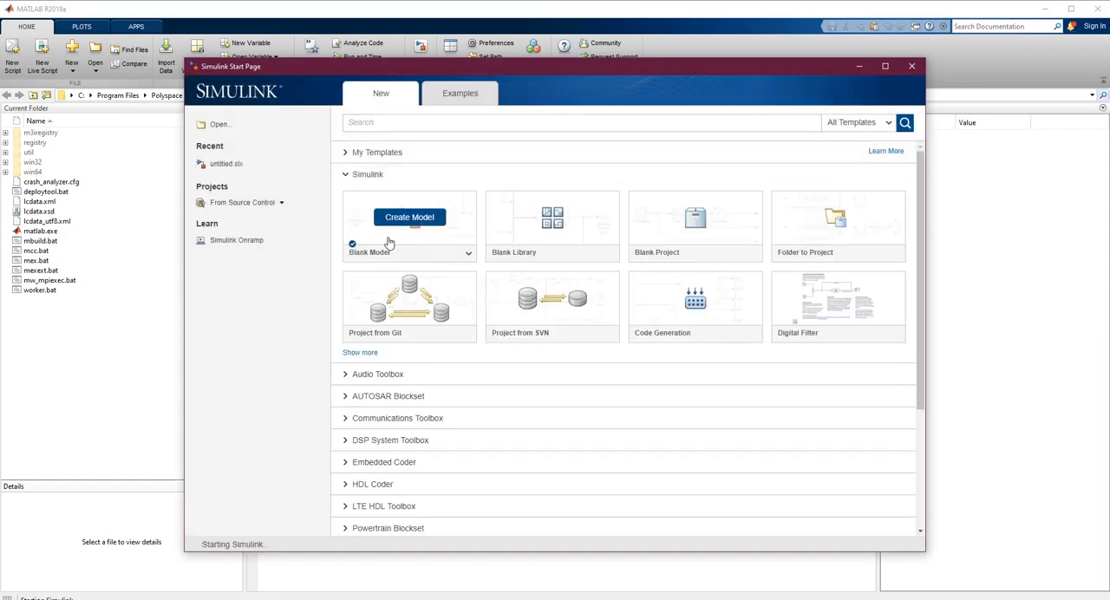
left_click(403, 239)
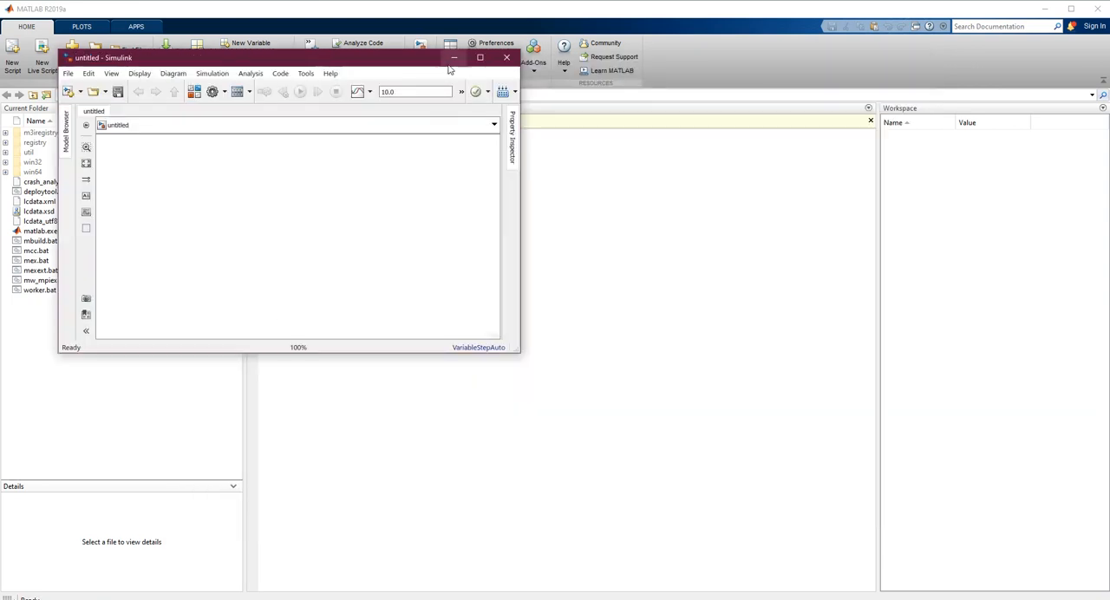
left_click(480, 58)
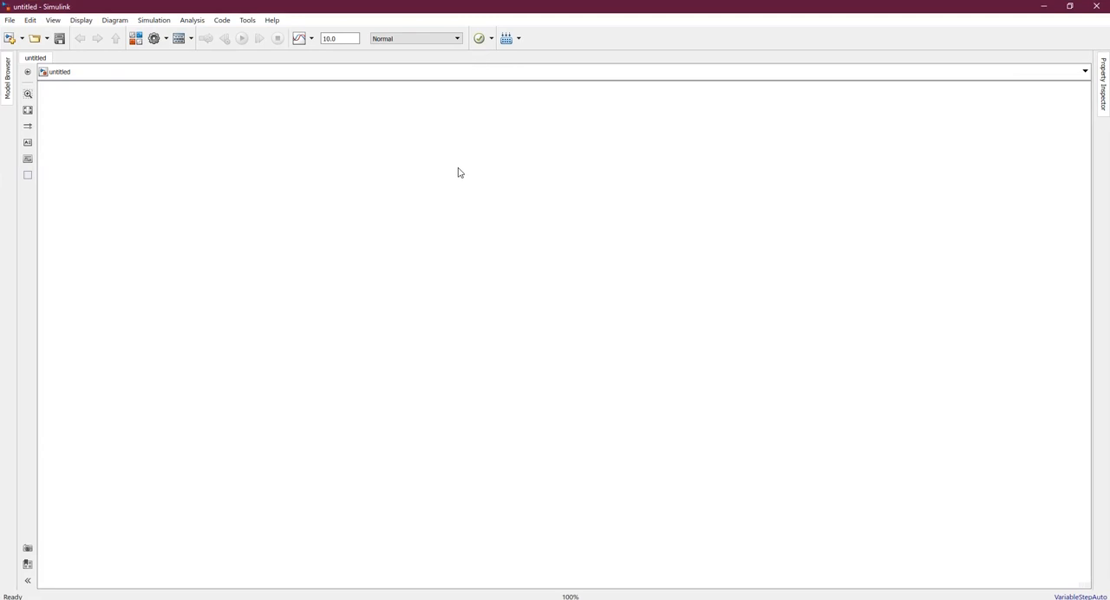
Open the Simulink Library Browser as a smaller floating window and search it for "powergui"
left_click(135, 41)
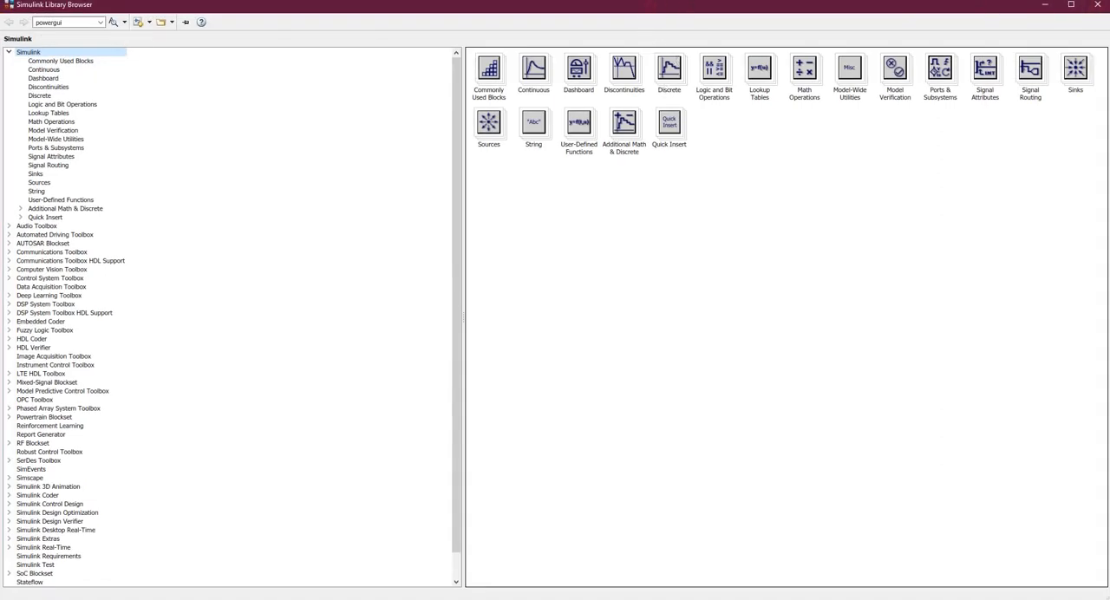
left_click_drag(63, 5, 170, 134)
left_click_drag(437, 149, 490, 130)
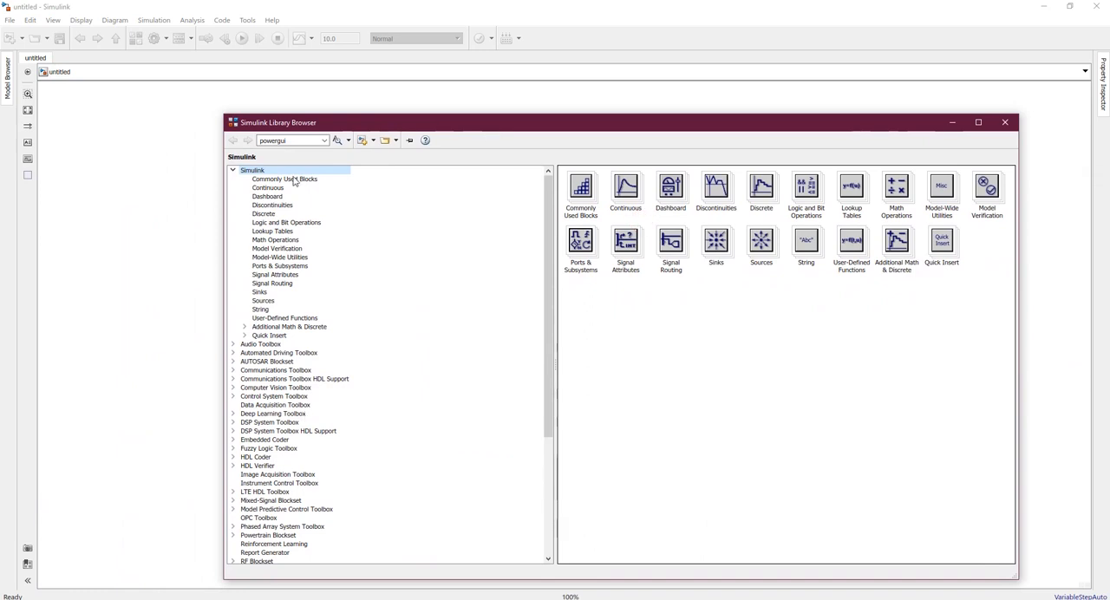
left_click(299, 140)
key("Return")
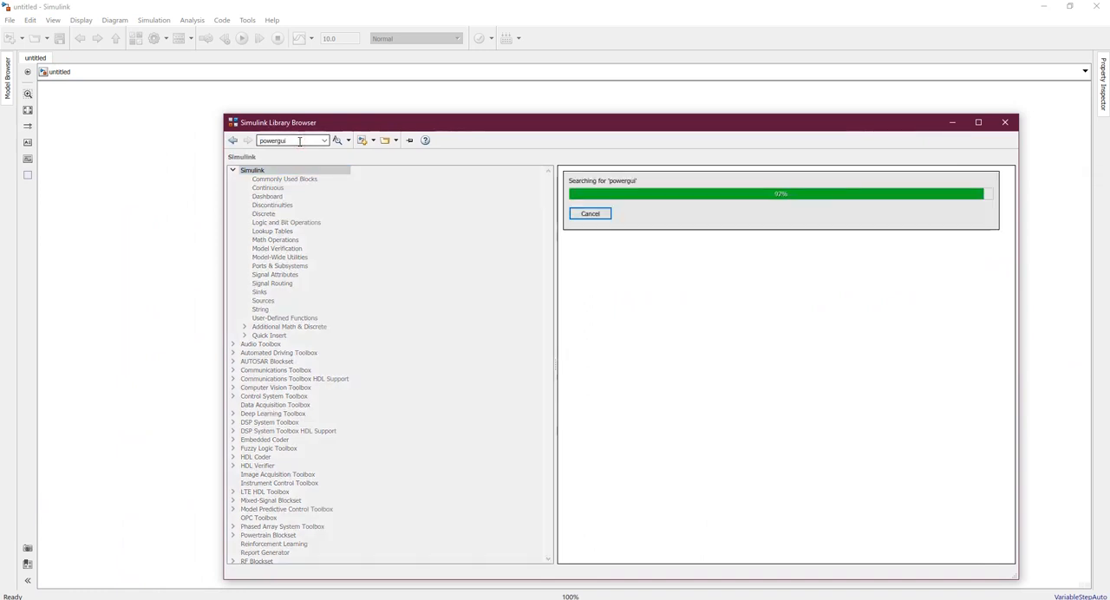
Add the powergui block to the untitled model and place it near the upper middle of the canvas
right_click(611, 216)
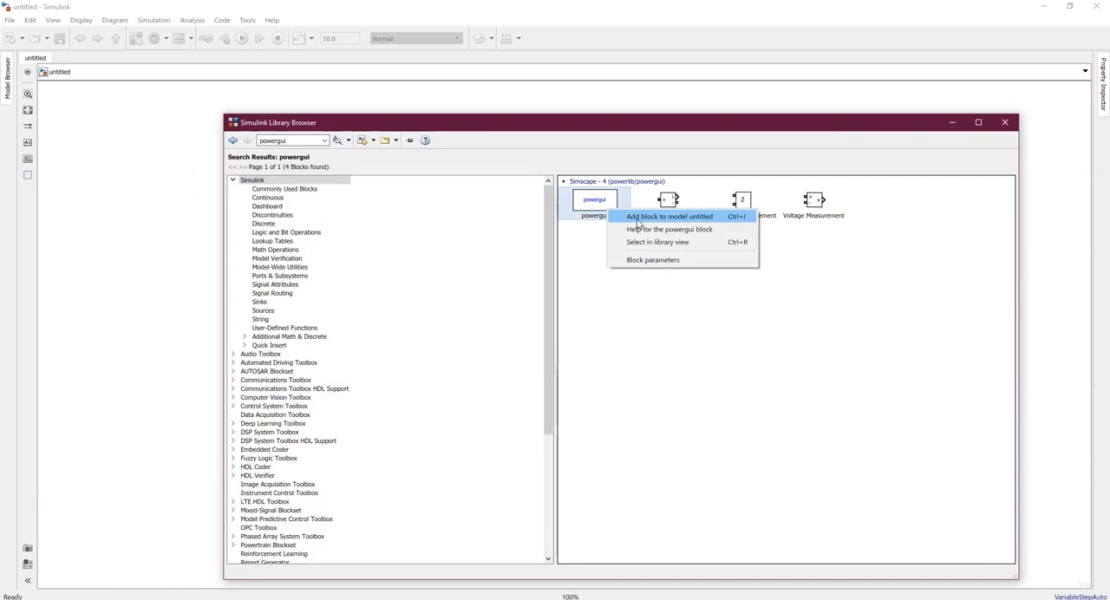
left_click(638, 217)
left_click_drag(750, 125, 707, 364)
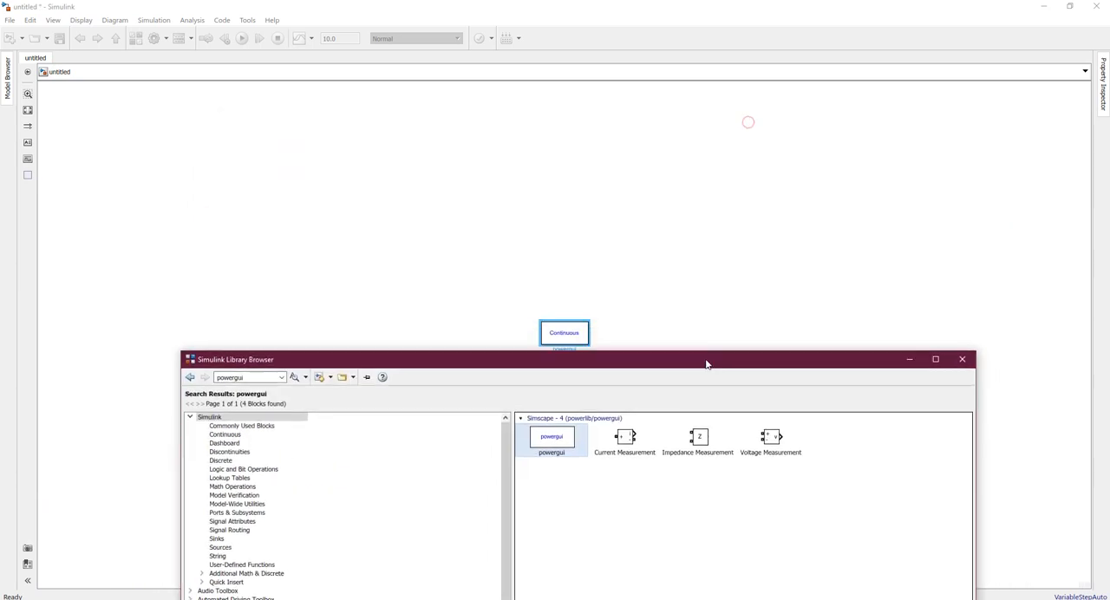
mouse_move(575, 340)
left_mouse_down()
mouse_move(572, 142)
mouse_move(558, 144)
left_mouse_up()
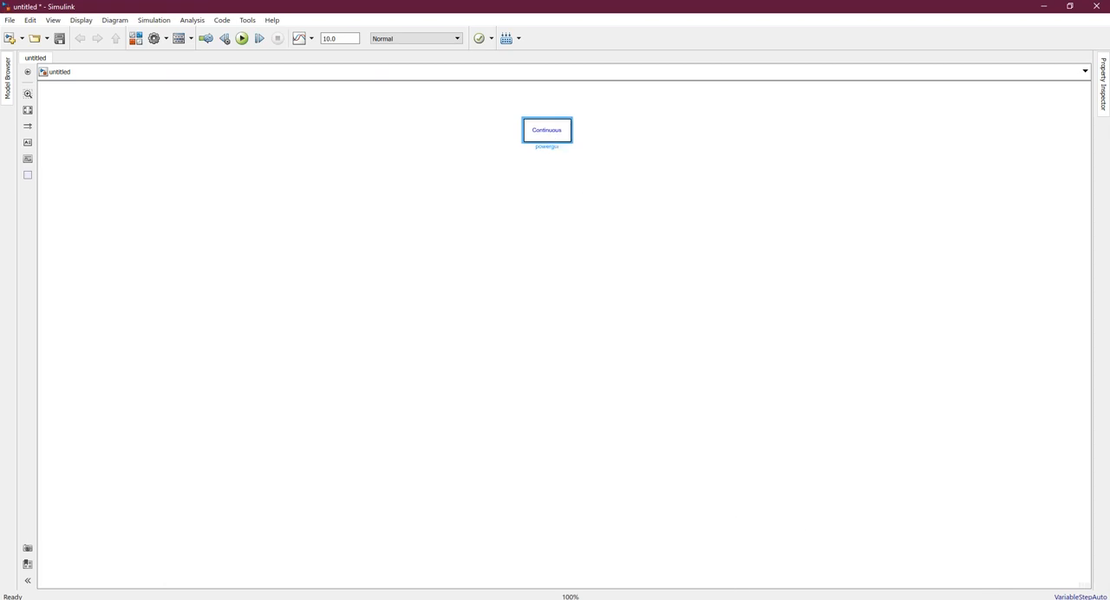
Bring the Library Browser back over the model and search it for "asynchronous"
key("alt+Tab")
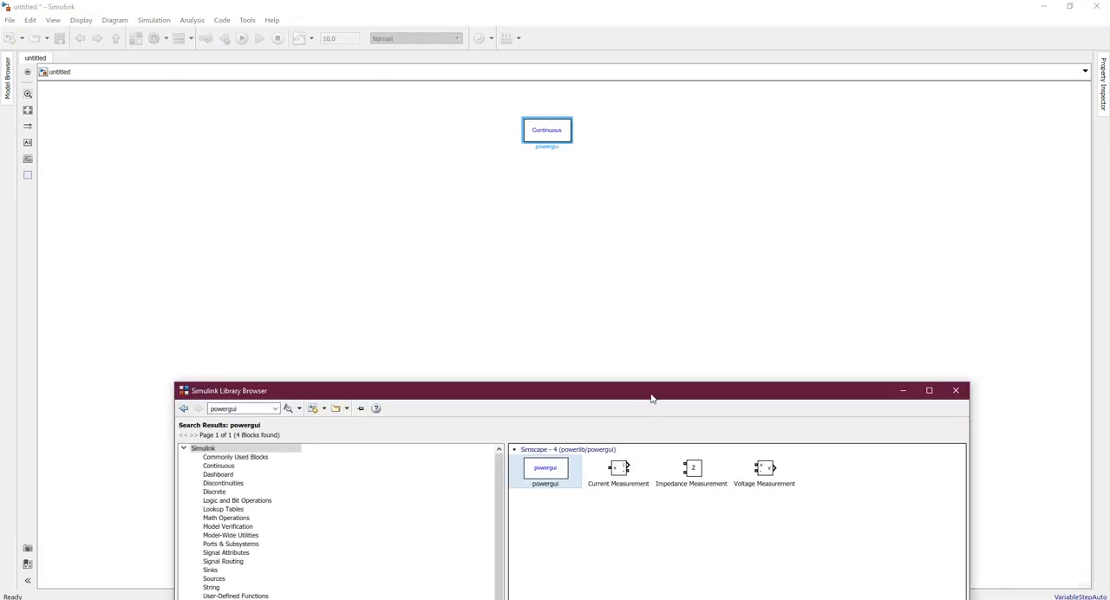
left_click_drag(652, 398, 643, 142)
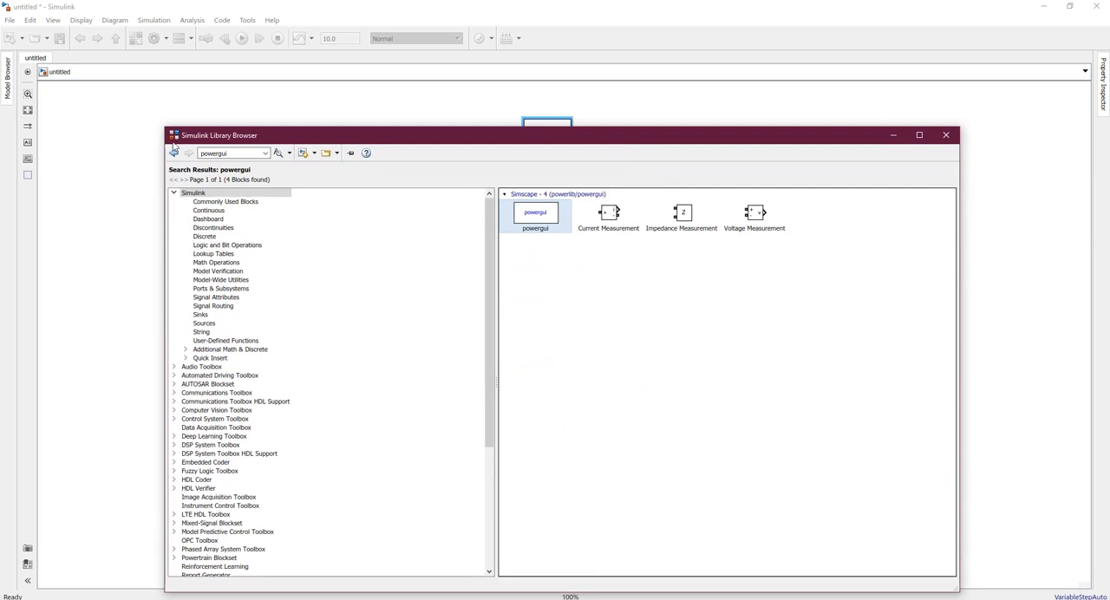
double_click(213, 153)
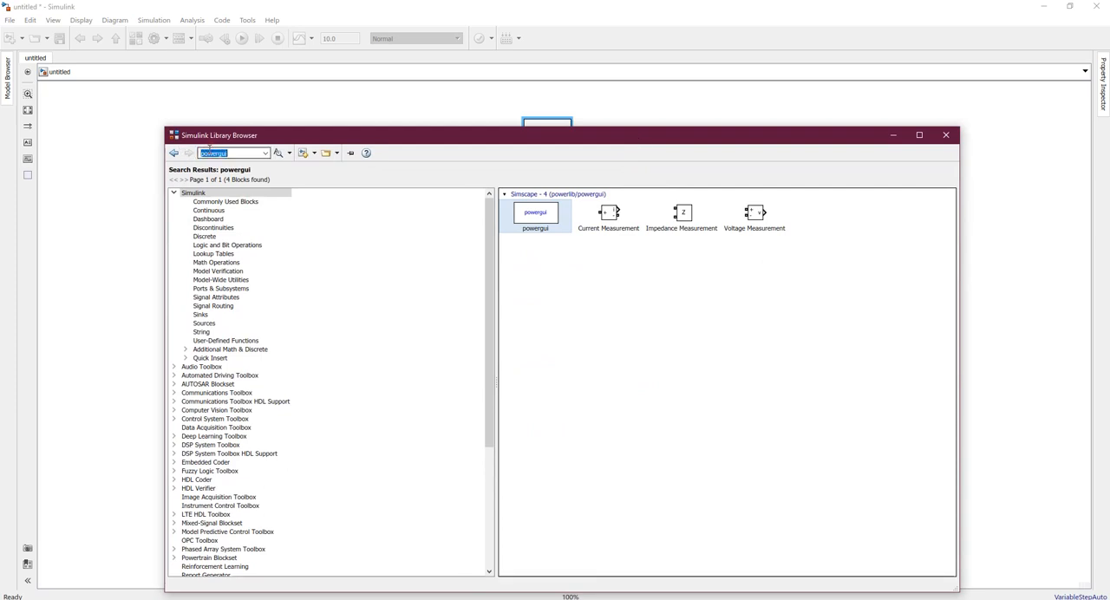
type("asynchrono")
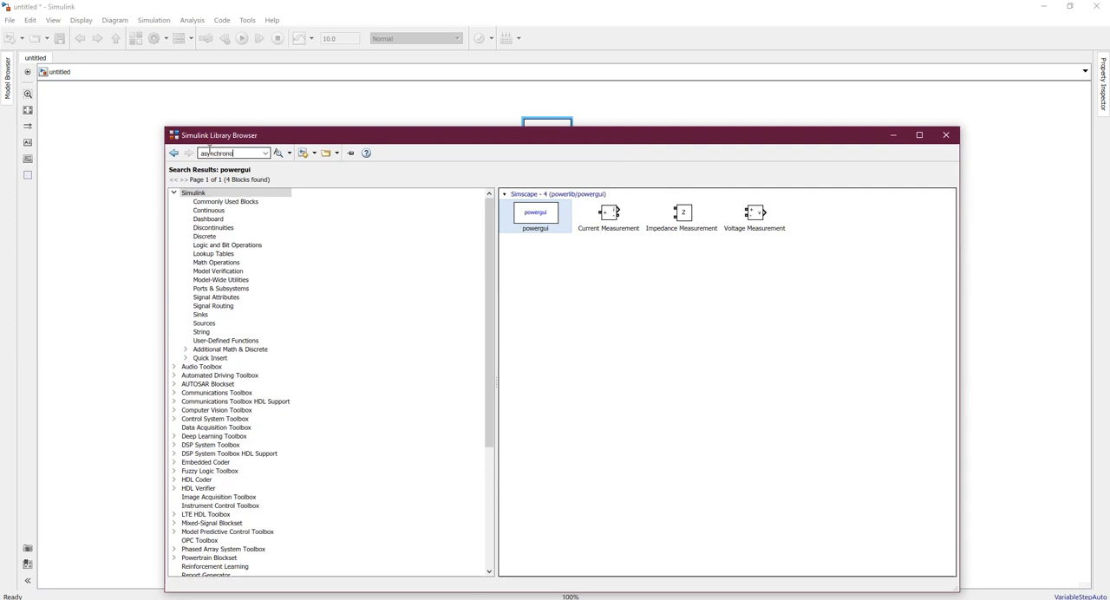
type("us")
key("Return")
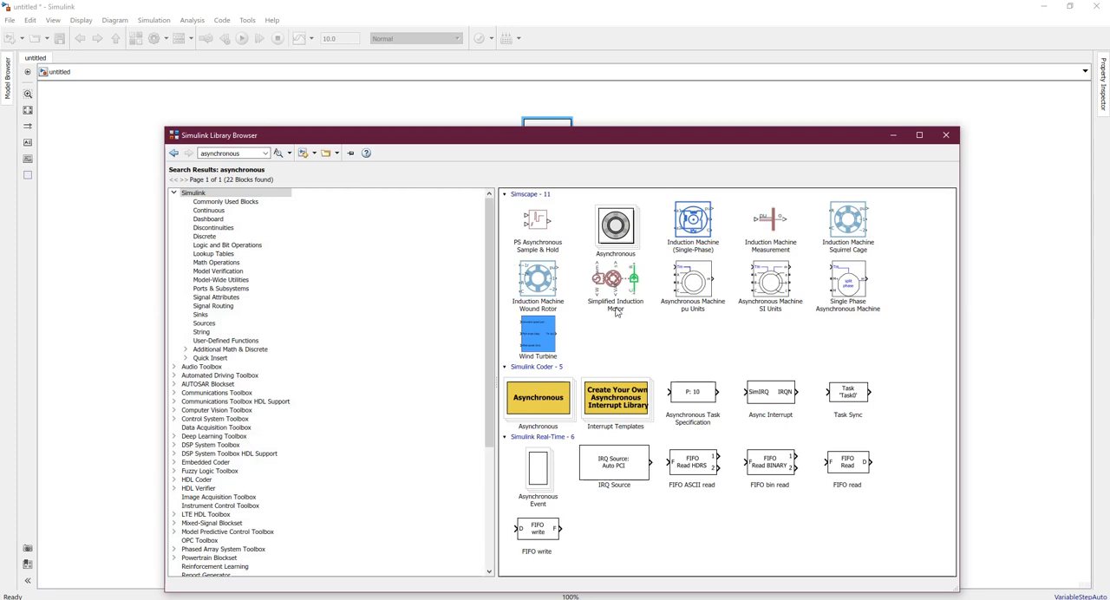
Add the Asynchronous Machine SI Units block to the model, below the powergui block
mouse_move(695, 308)
left_click(768, 277)
right_click(768, 279)
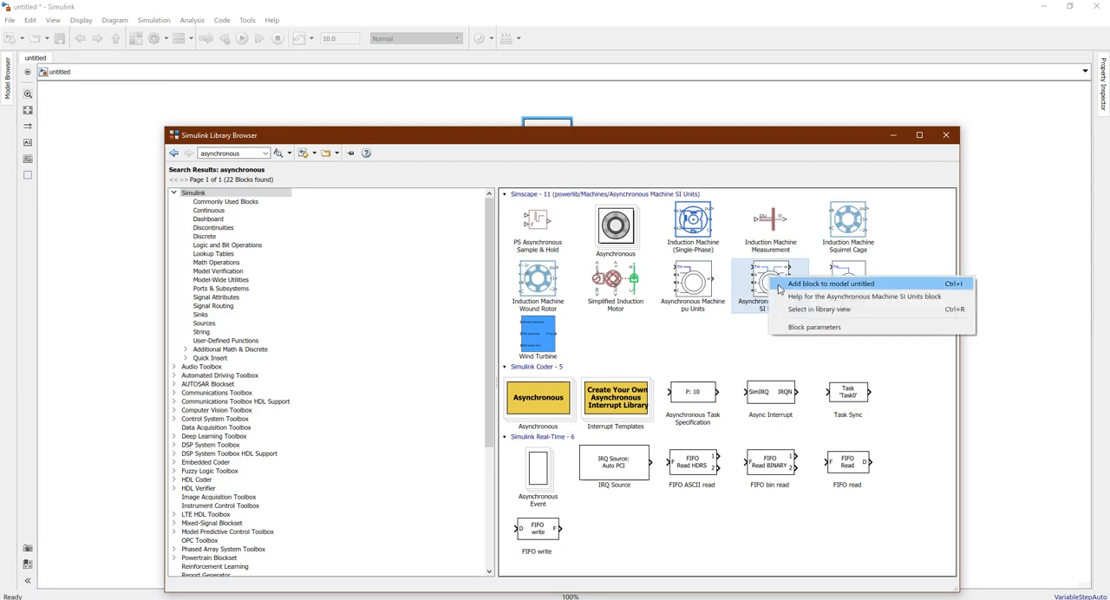
left_click(779, 286)
left_click(894, 135)
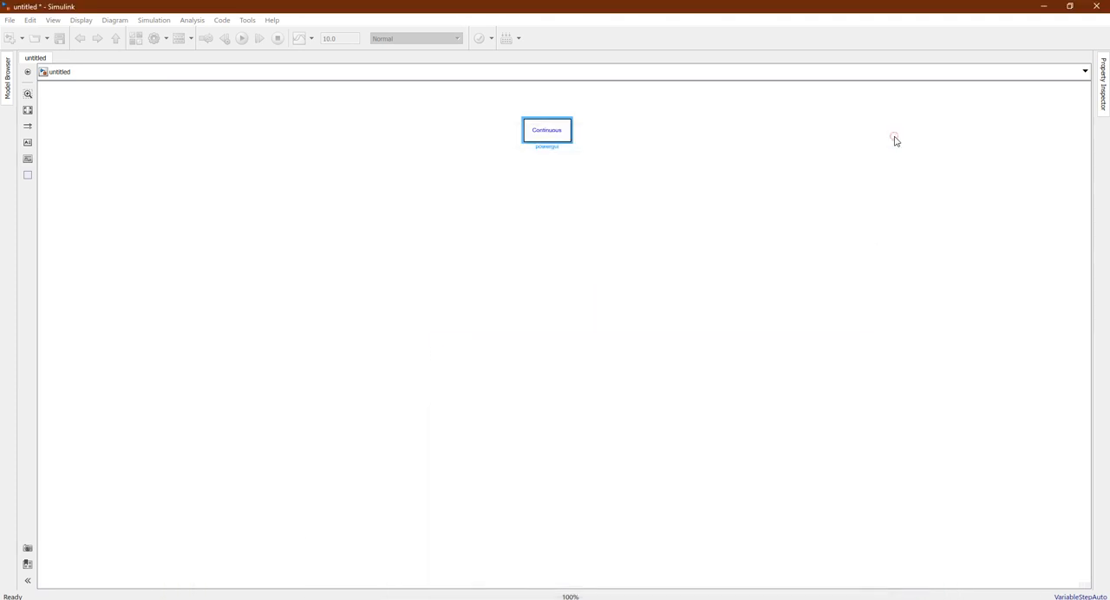
left_click(598, 411)
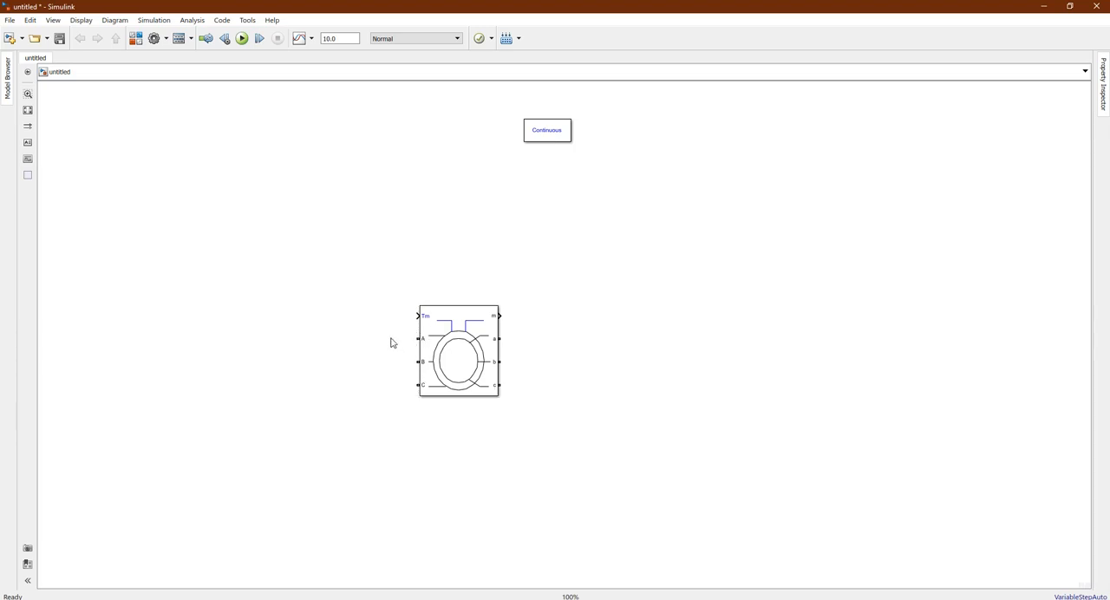
left_click(473, 358)
Return to the Library Browser and search it for "voltage source"
mouse_move(718, 599)
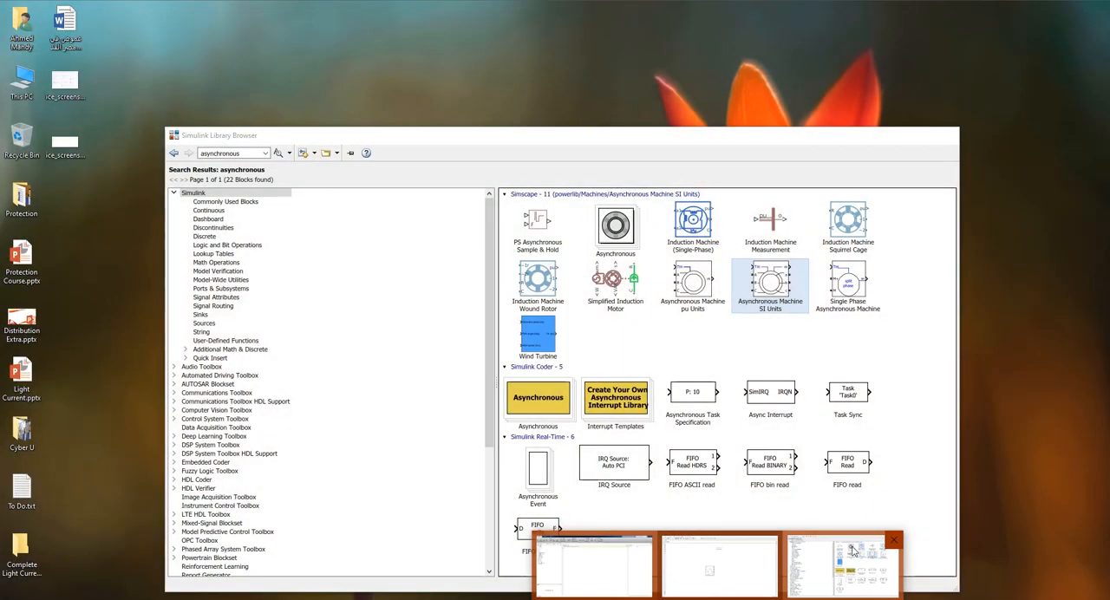
left_click(854, 552)
left_click(251, 153)
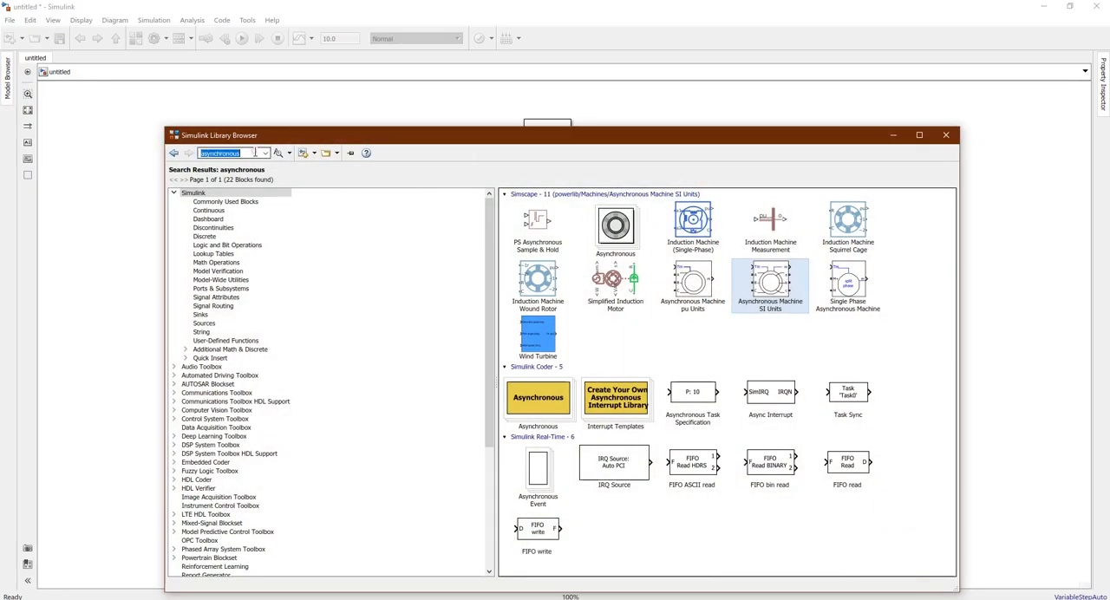
type("voltage source")
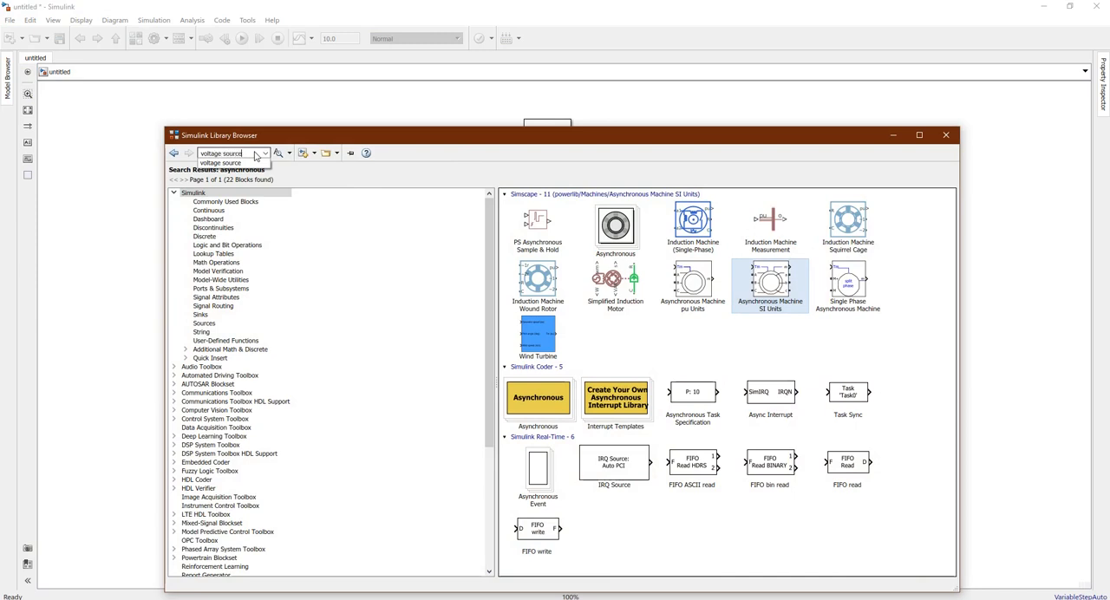
key("Return")
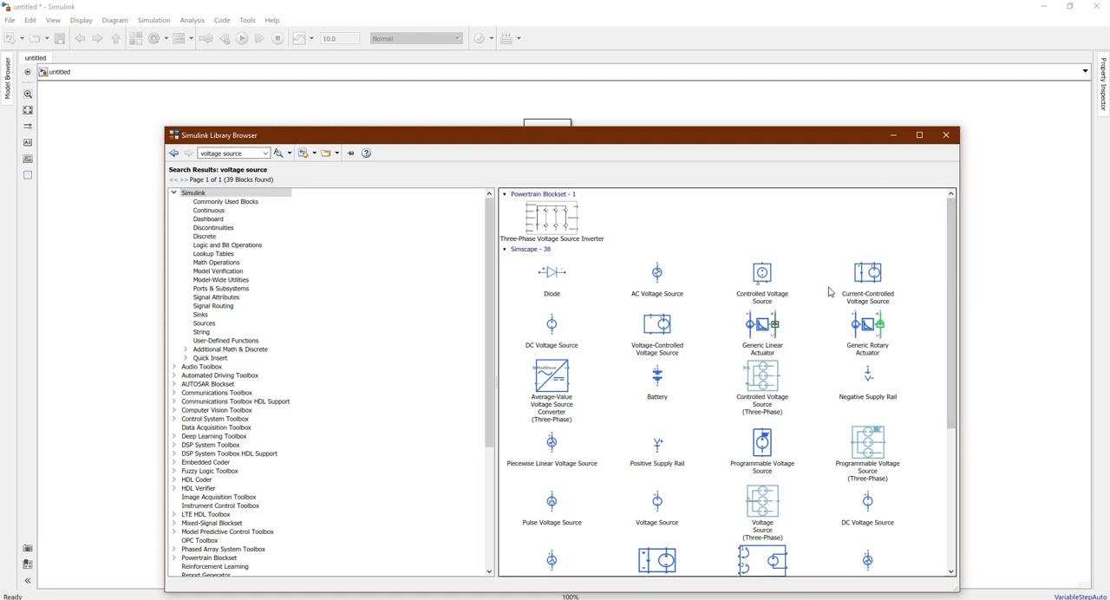
Add the black Simscape AC Voltage Source block to the model and place it to the left of the asynchronous machine
scroll(954, 286, "down", 5)
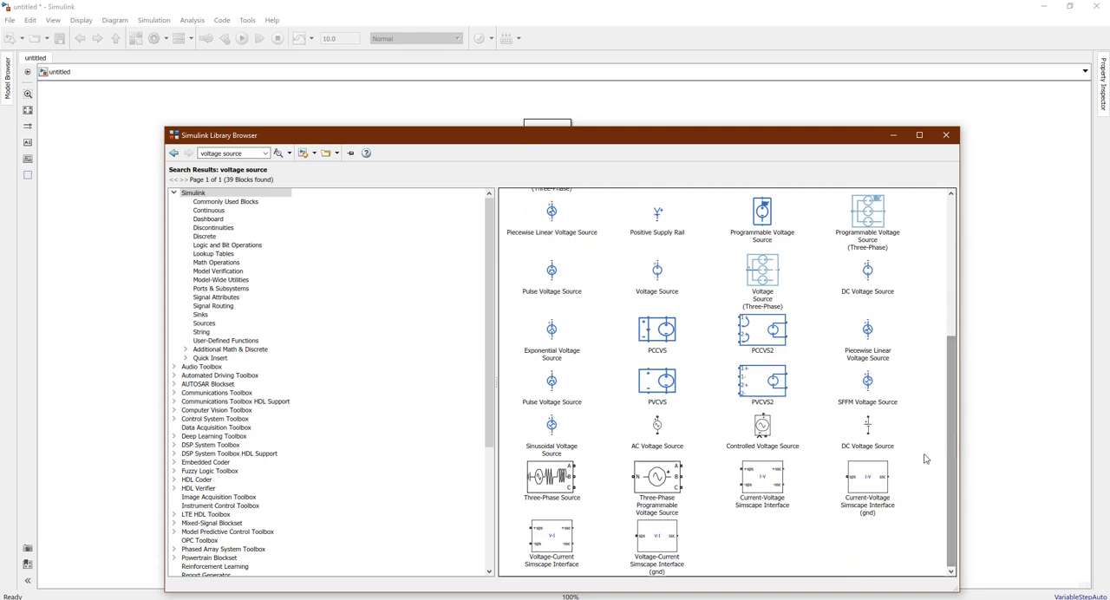
left_click(659, 427)
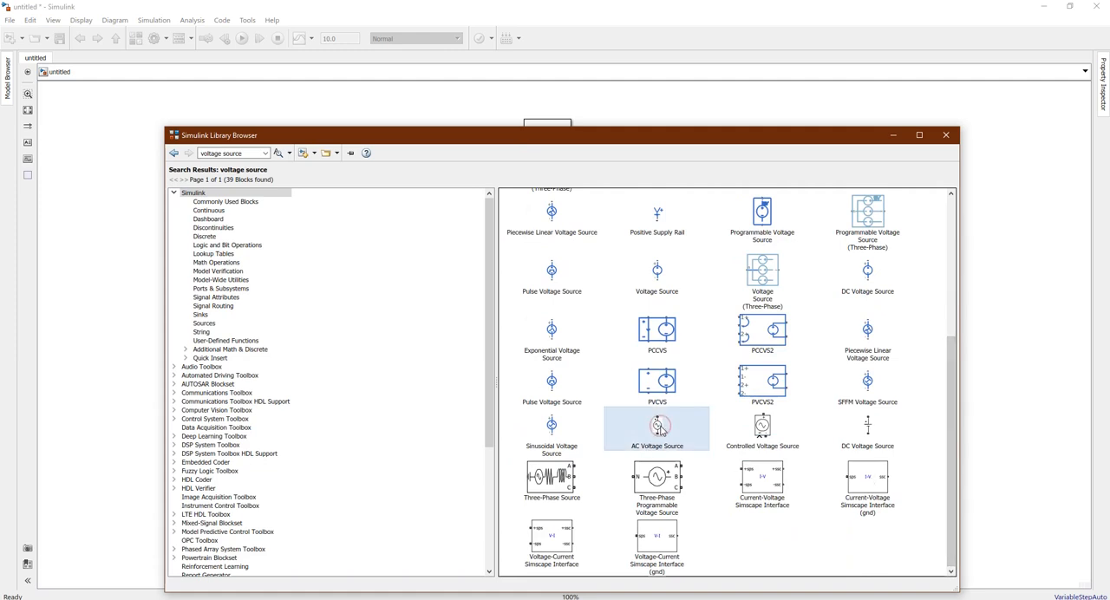
right_click(666, 427)
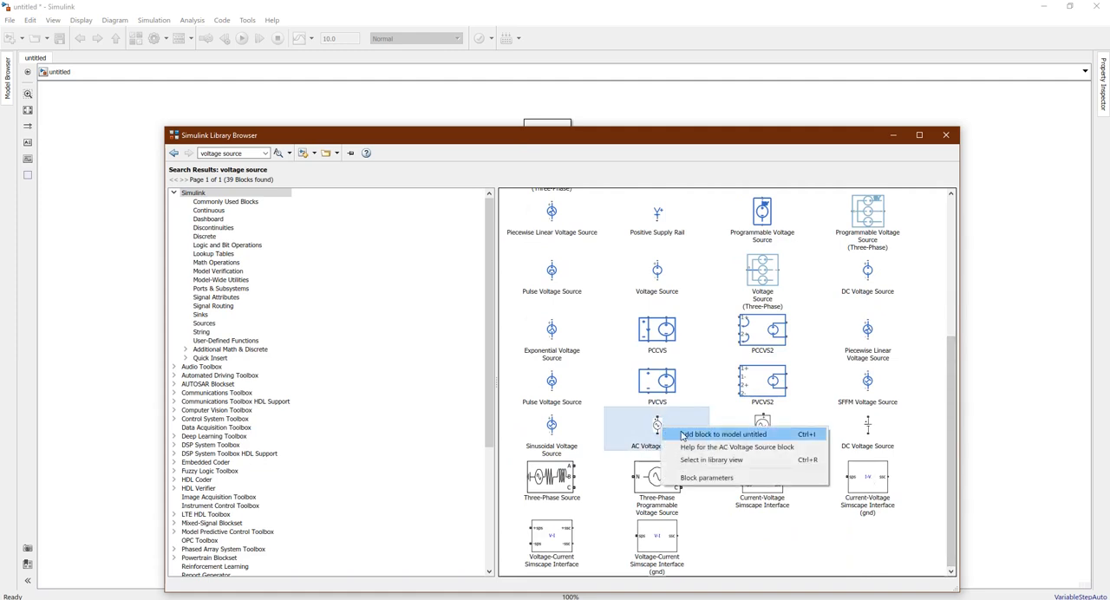
left_click(683, 435)
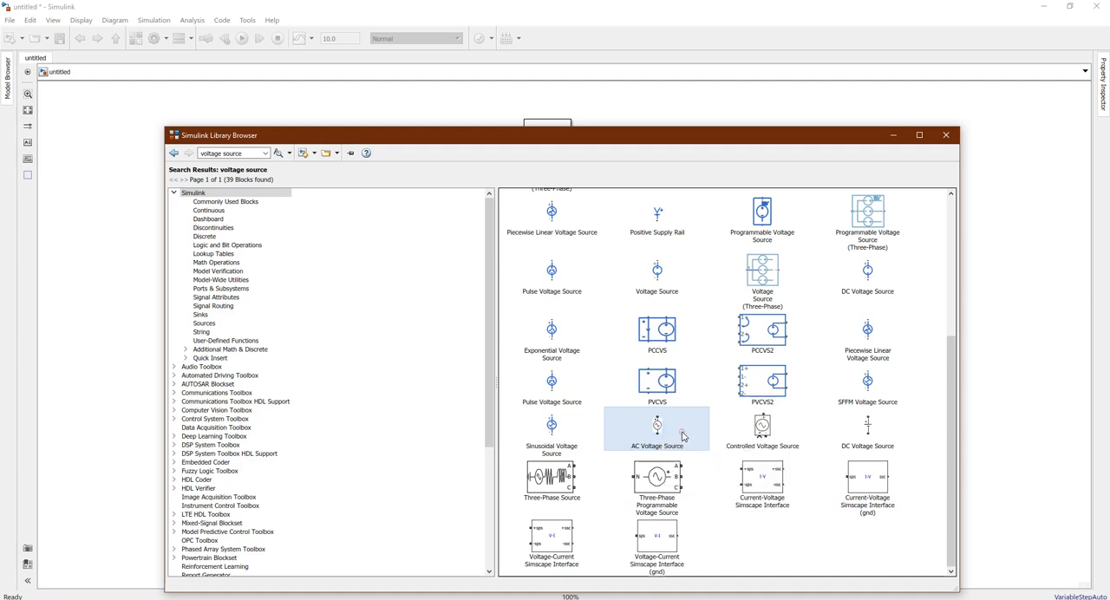
left_click(894, 141)
left_click_drag(556, 335, 257, 409)
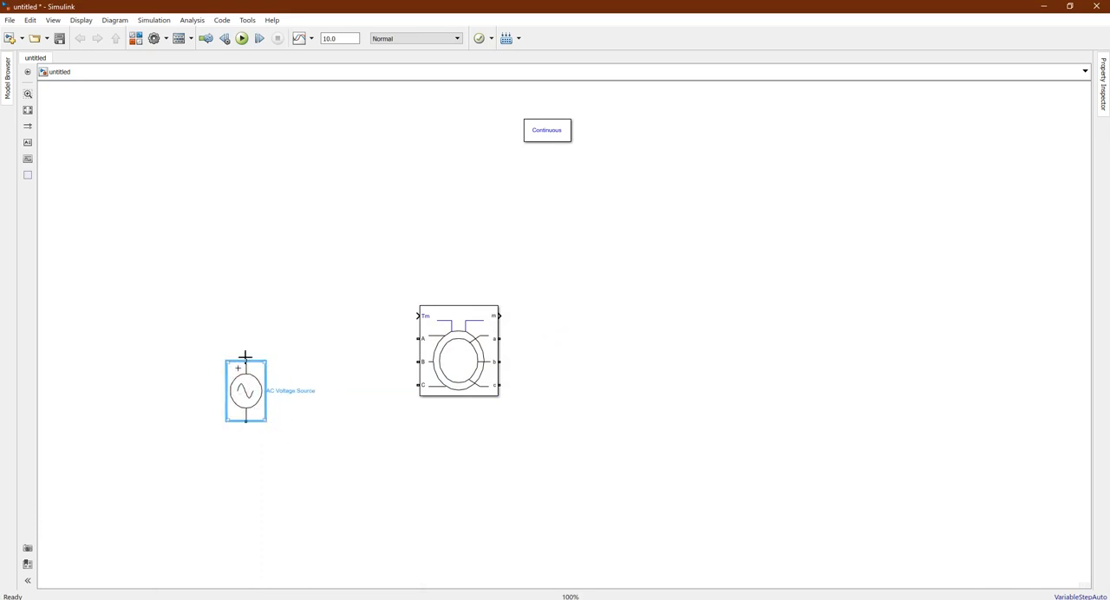
Connect the AC voltage source's positive terminal to machine port A and rename the source Va
left_click_drag(246, 357, 418, 339)
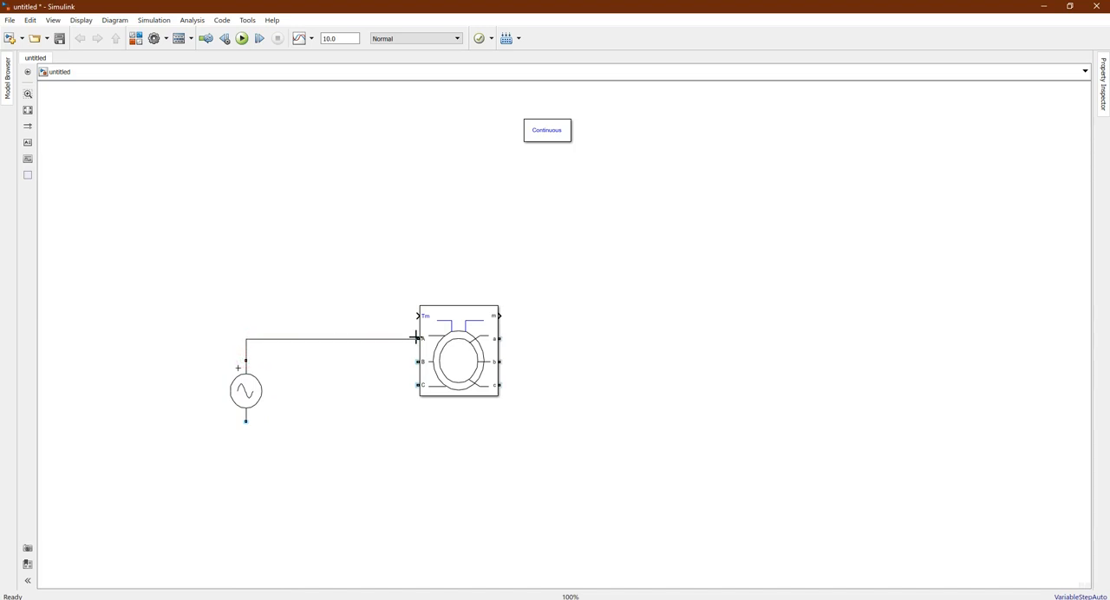
left_click(244, 399)
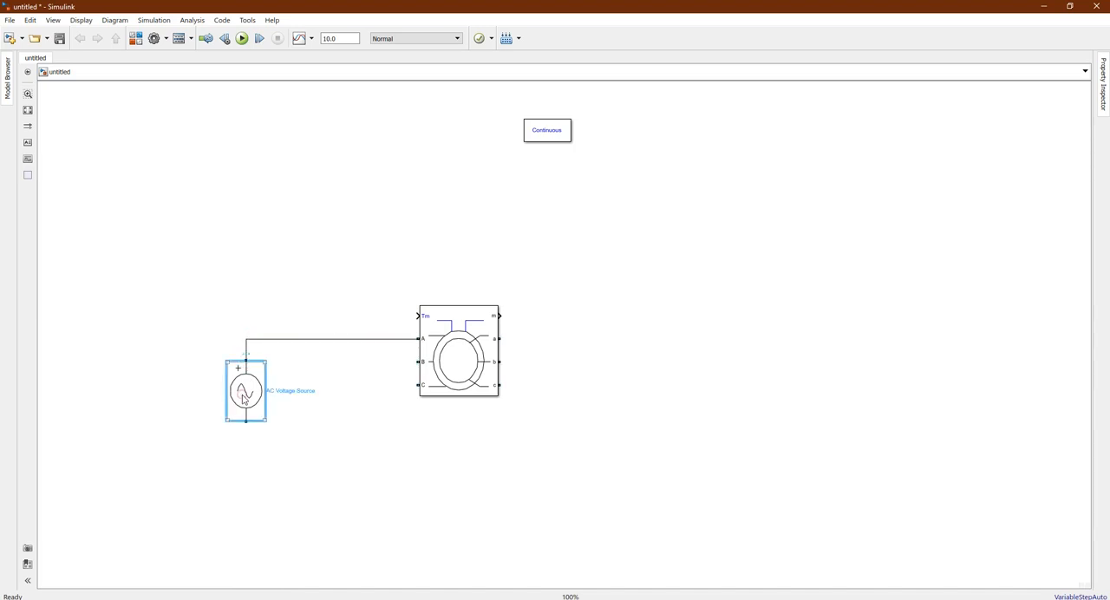
double_click(282, 392)
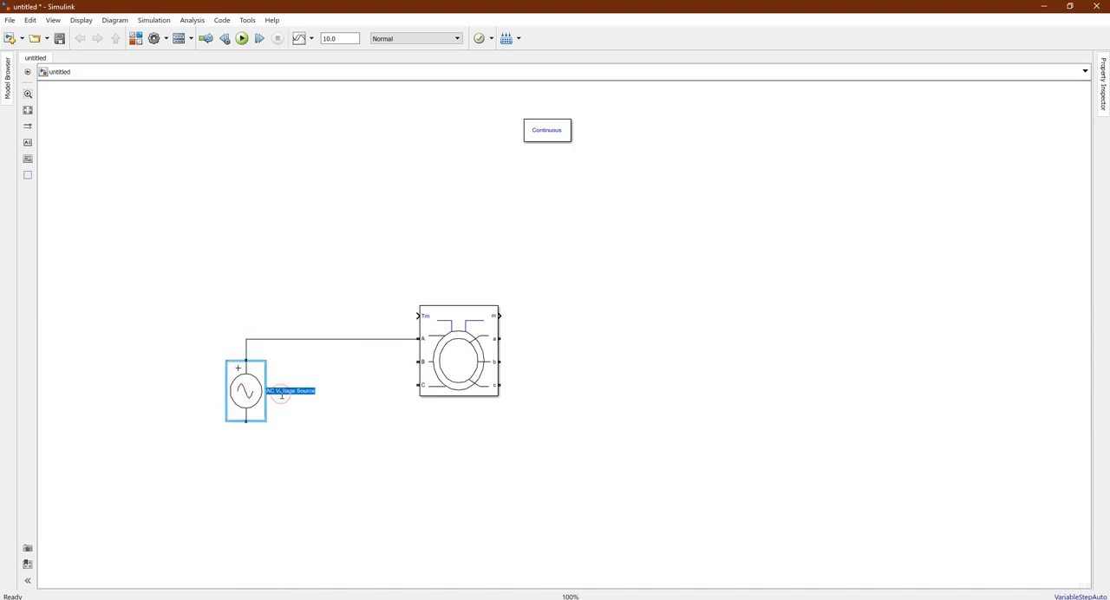
type("M")
left_click(312, 426)
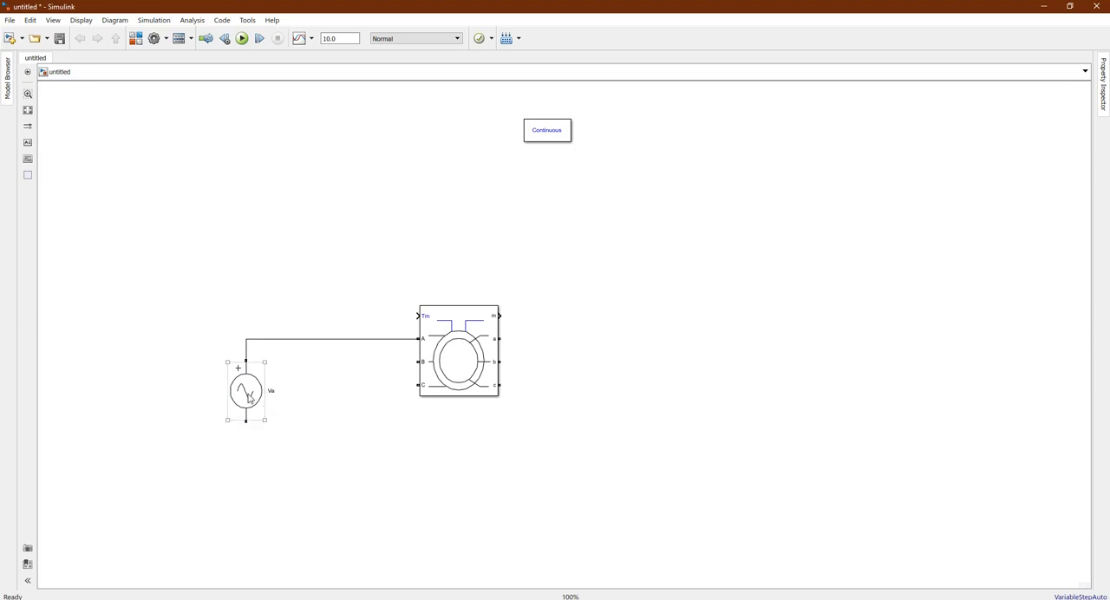
Make two copies of the Va source between it and the machine, and move Va farther left and down
left_click(249, 395)
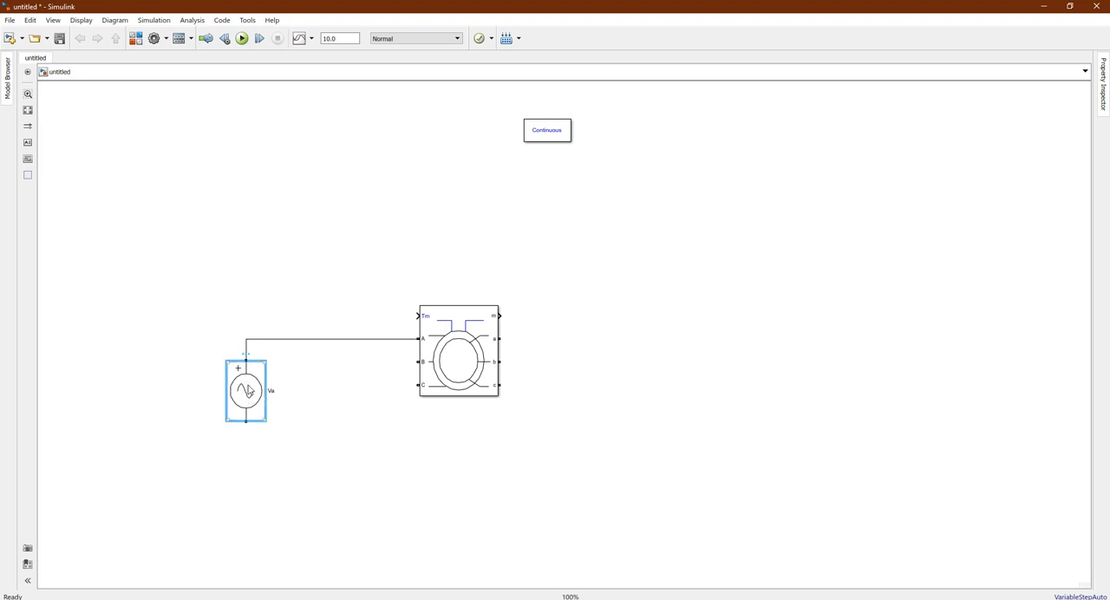
left_click_drag(247, 391, 377, 412)
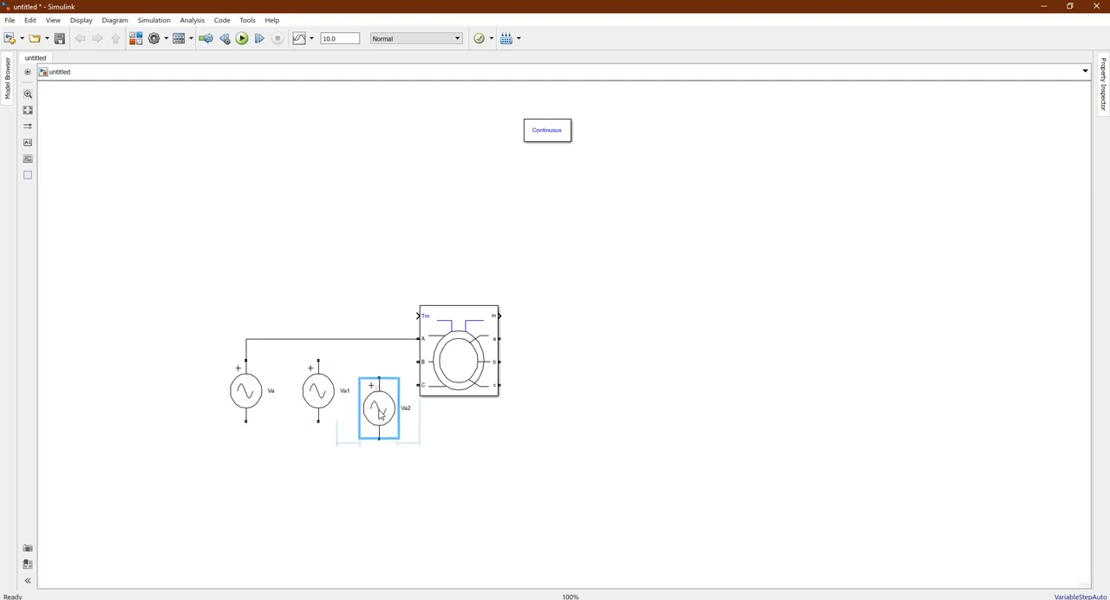
left_click_drag(254, 394, 196, 429)
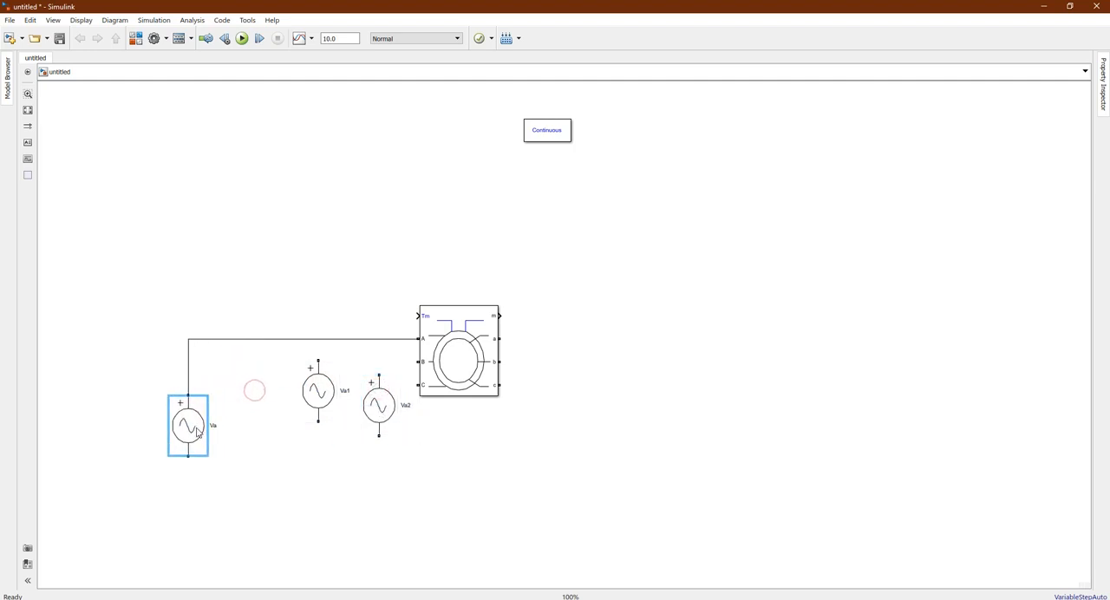
Line up Va1 and Va2 in an evenly spaced row with Va and connect their positive terminals to machine ports B and C
left_click_drag(323, 393, 277, 429)
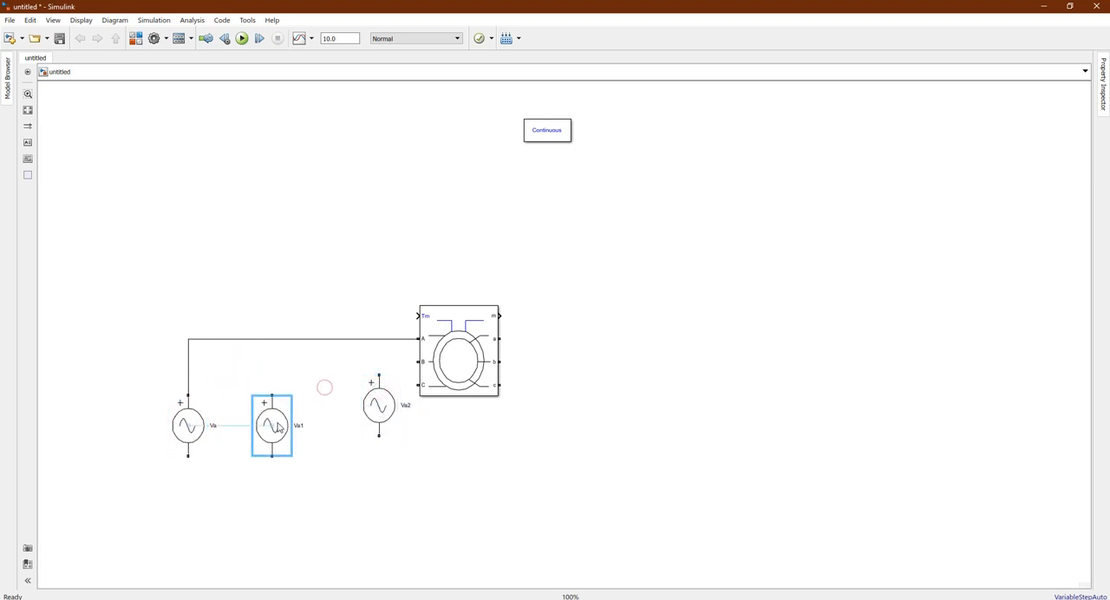
left_click_drag(374, 414, 351, 433)
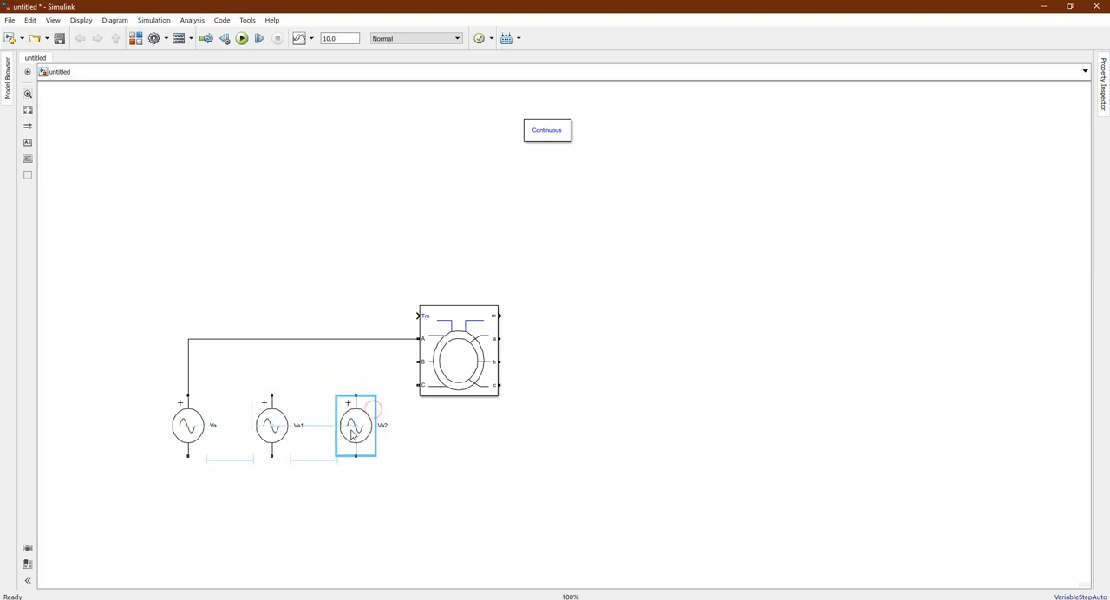
left_click(463, 465)
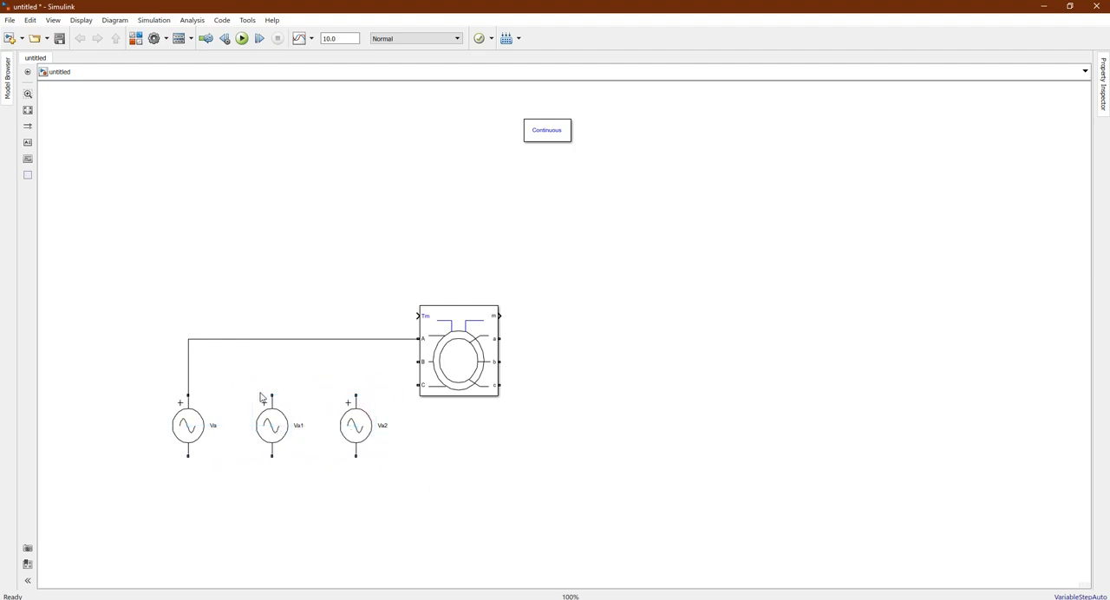
left_click_drag(271, 395, 414, 363)
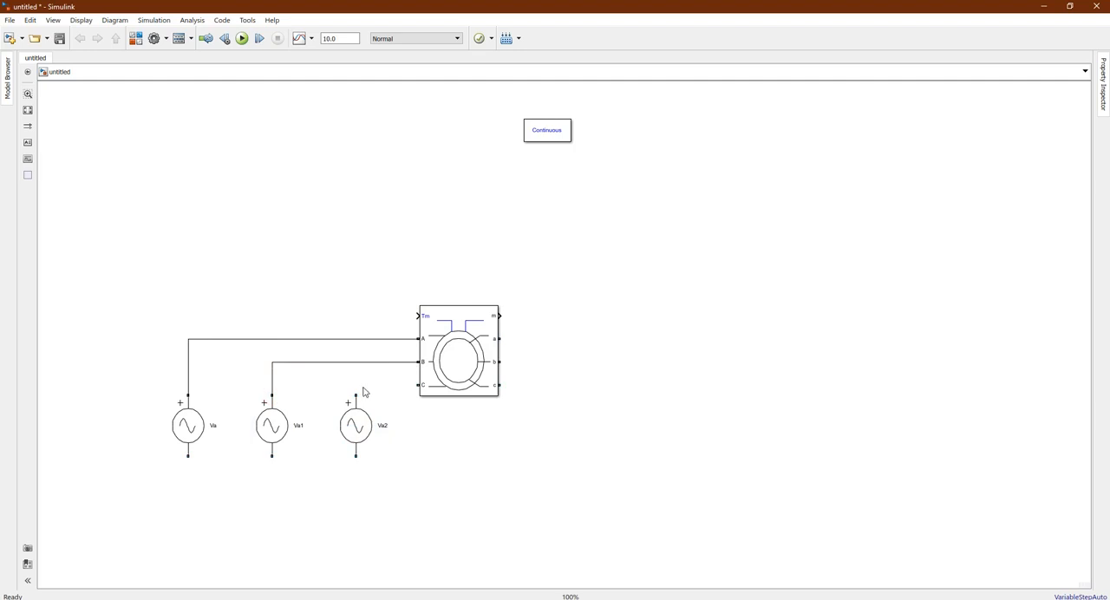
mouse_move(353, 392)
left_mouse_down()
mouse_move(371, 379)
mouse_move(416, 385)
left_mouse_up()
Rename the voltage source connected to port B as Vb and the one connected to port C as Vc
left_click(181, 443)
left_click(263, 431)
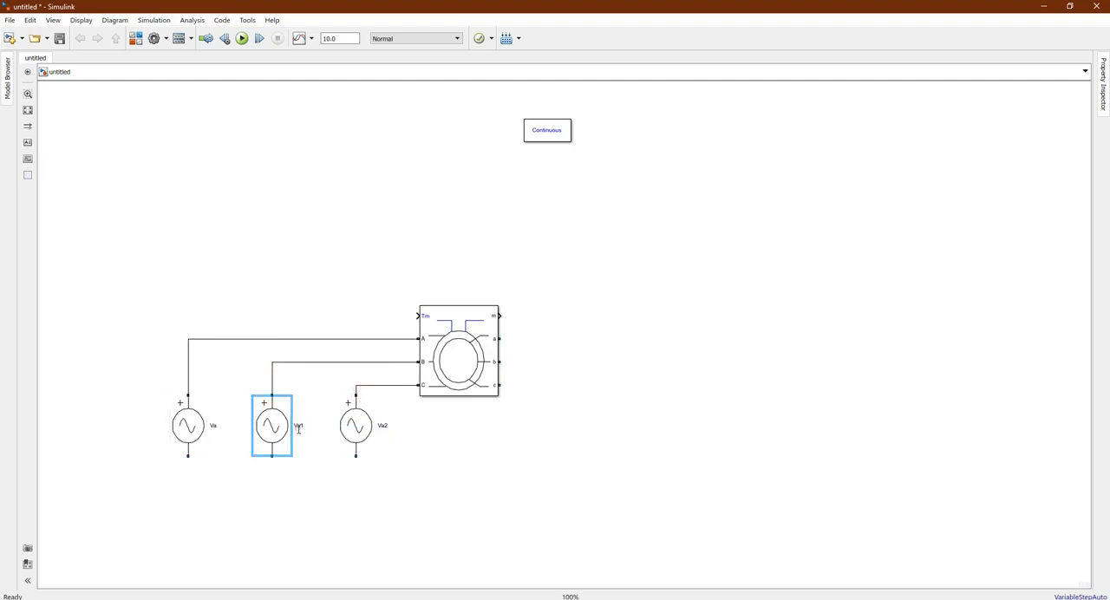
double_click(298, 425)
left_click(385, 424)
double_click(384, 424)
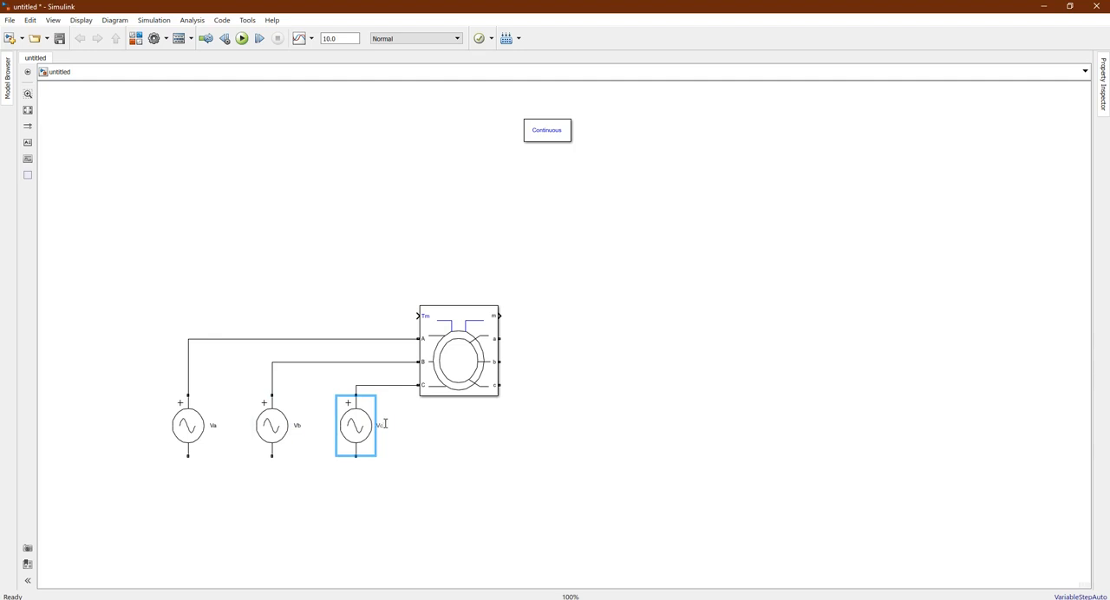
left_click(435, 440)
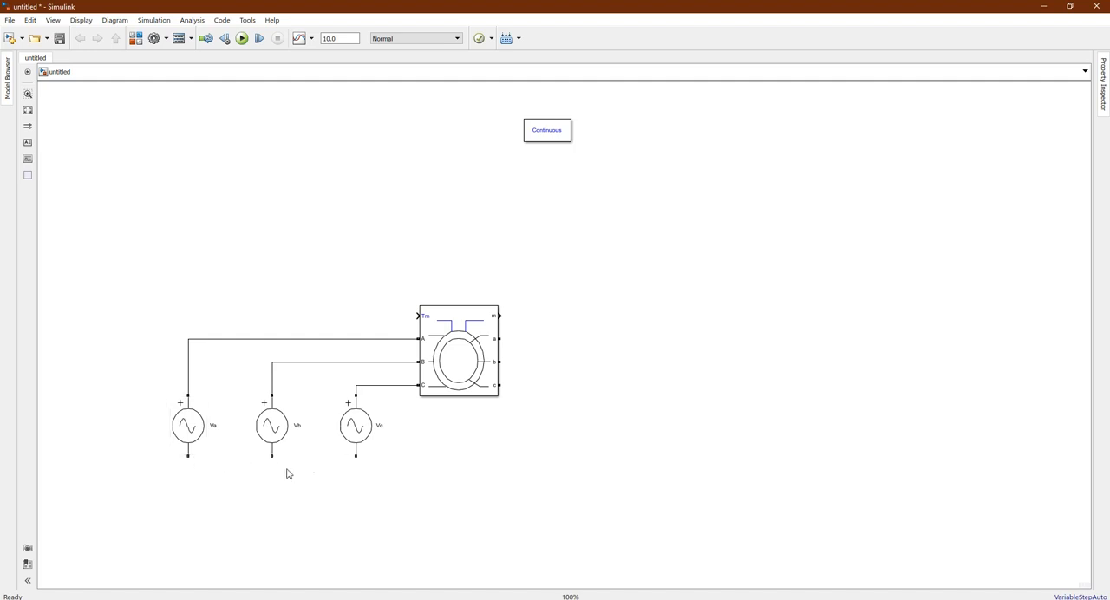
Return to the Library Browser and search it for "ground"
left_click(136, 38)
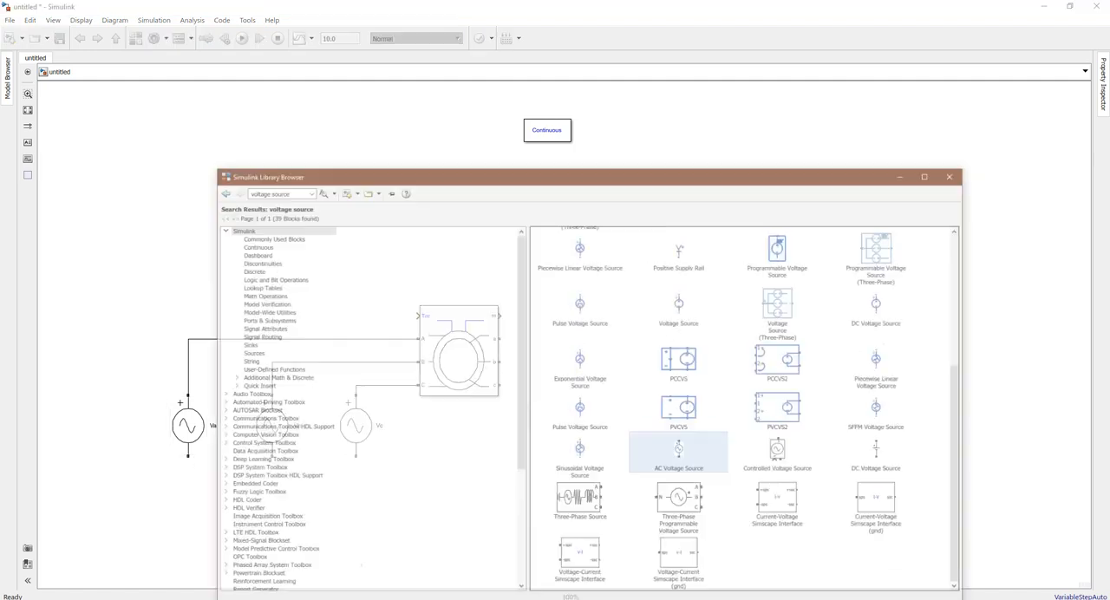
left_click(247, 152)
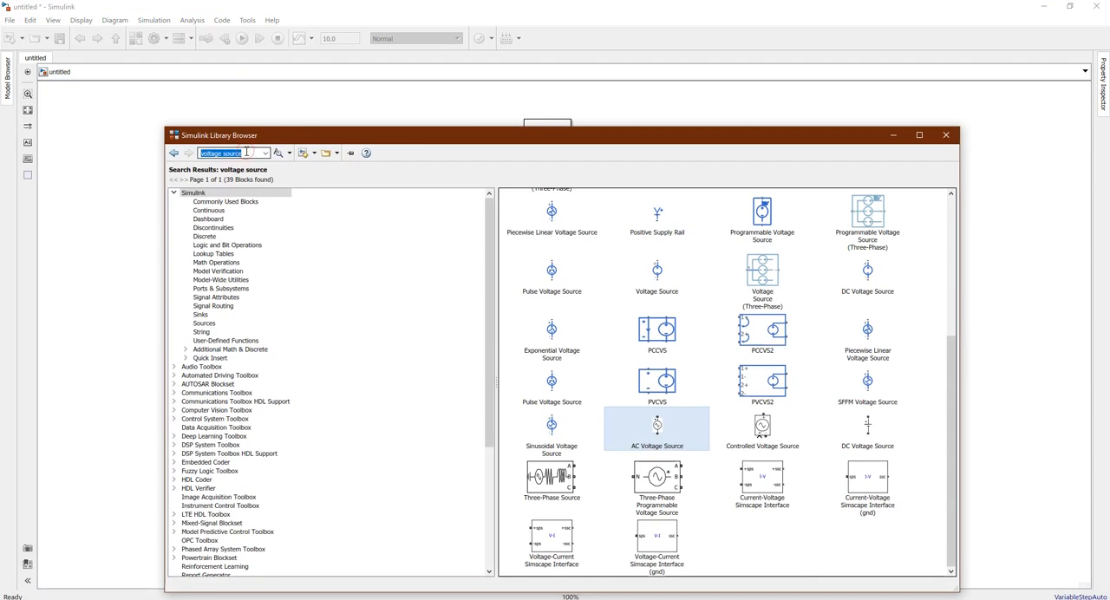
type("ground")
key("Return")
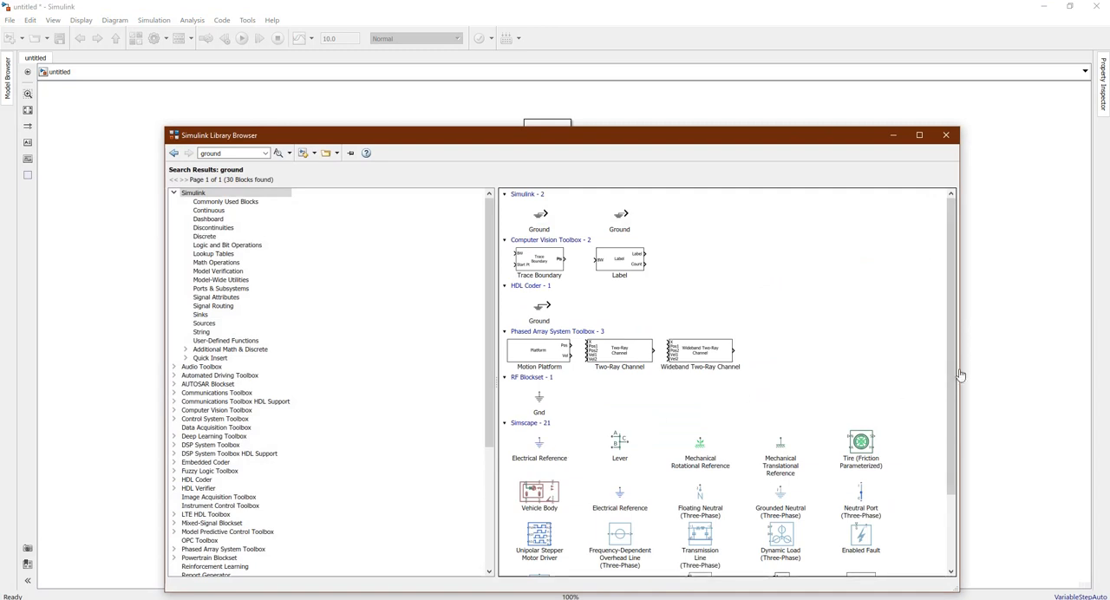
Add the black Simscape Ground block from powerlib/Elements to the model and place it below the Vb source
left_click_drag(951, 381, 949, 466)
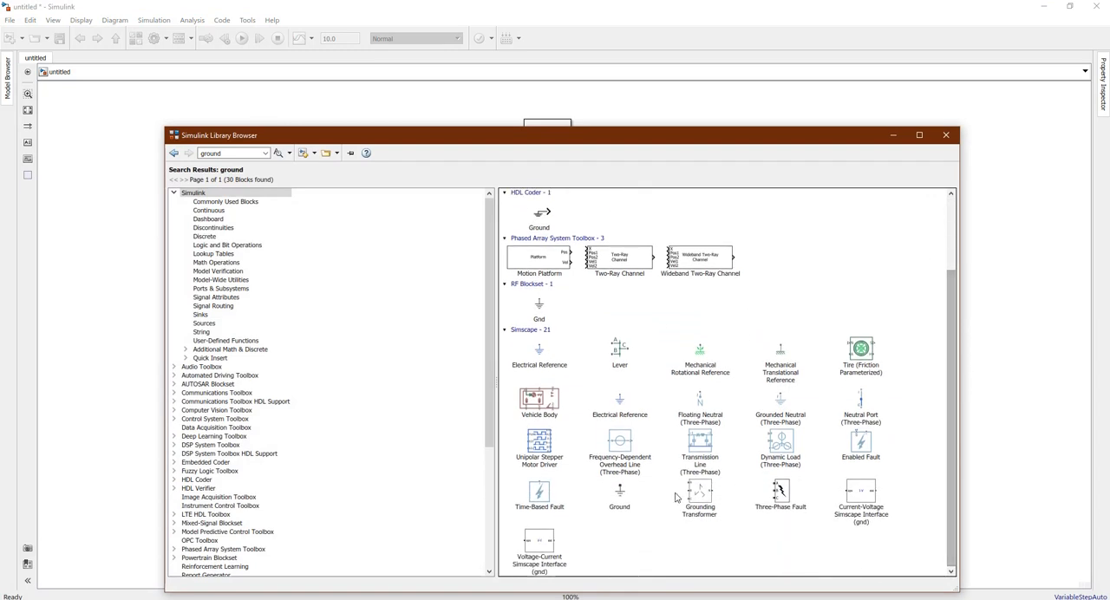
left_click(621, 499)
right_click(621, 501)
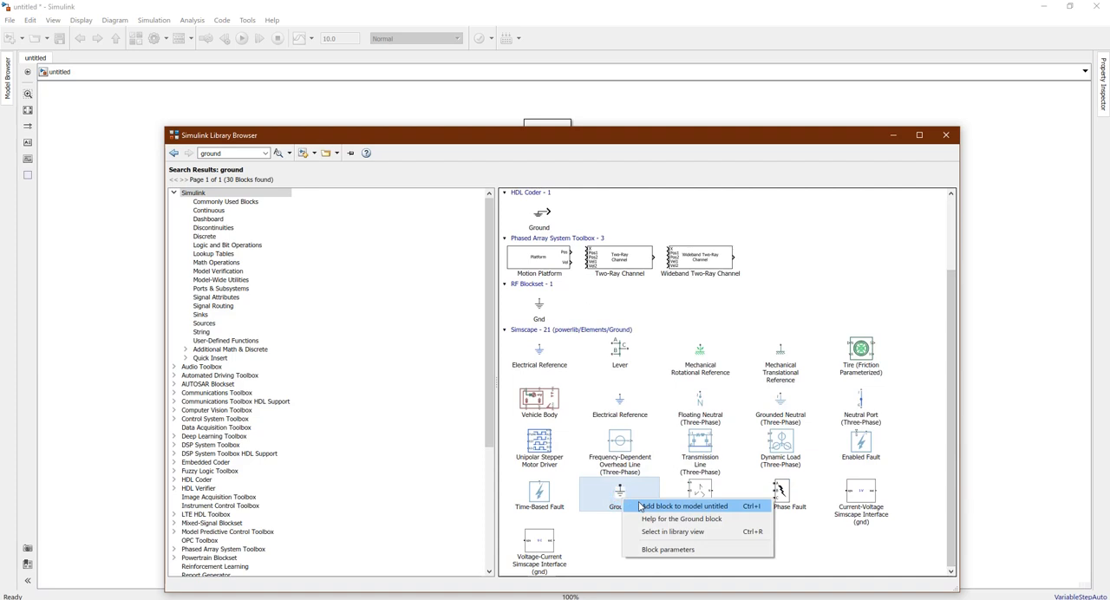
left_click(676, 506)
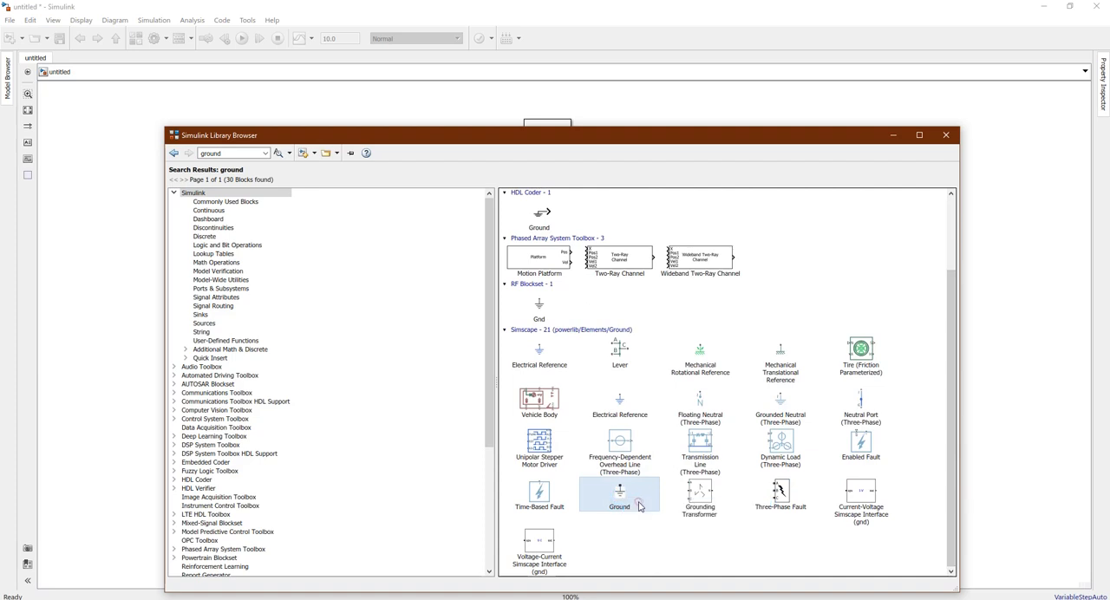
left_click(893, 136)
left_click_drag(564, 335, 286, 529)
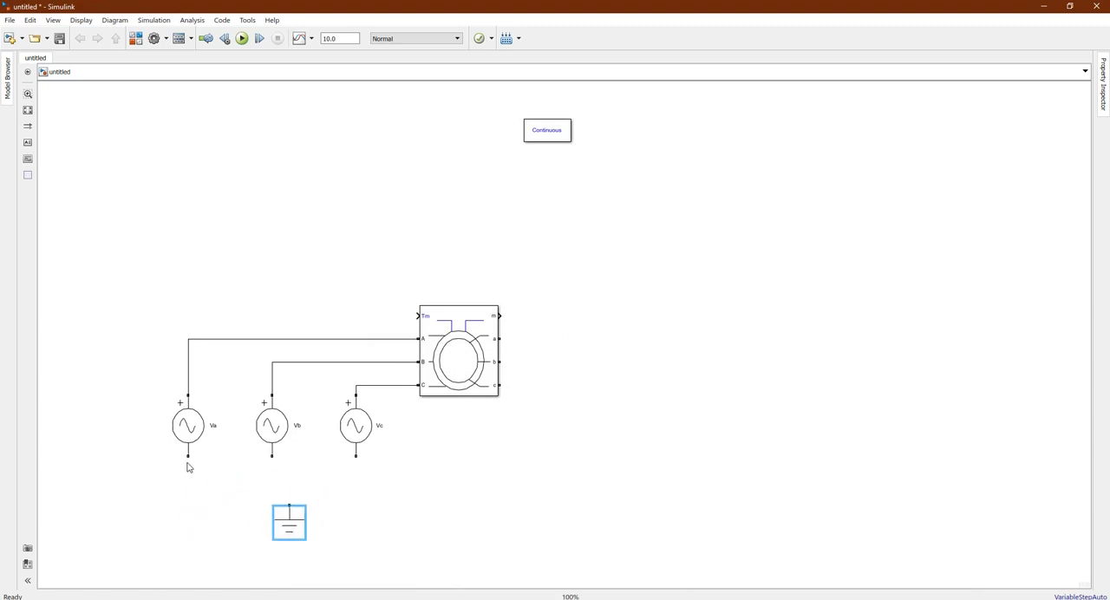
Connect the negative terminals of Va, Vb and Vc to the Ground block
mouse_move(186, 457)
left_mouse_down()
mouse_move(214, 495)
mouse_move(289, 505)
left_mouse_up()
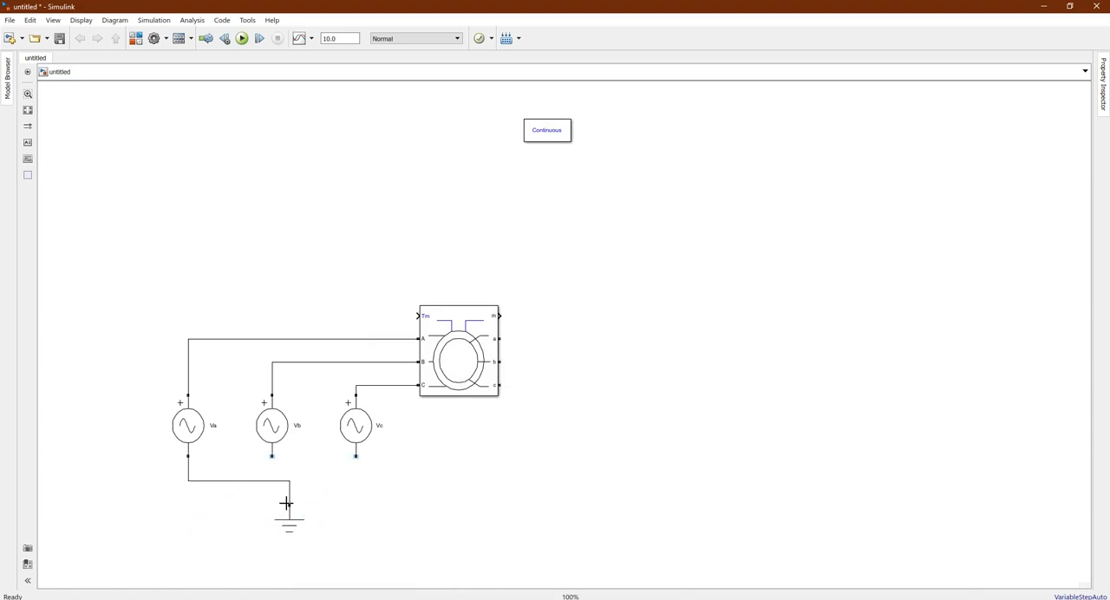
left_click(279, 433)
left_click_drag(272, 457, 289, 483)
left_click_drag(354, 458, 290, 484)
Bring up the Library Browser beside the model and compare its Ground block with the blocks in the circuit
mouse_move(719, 598)
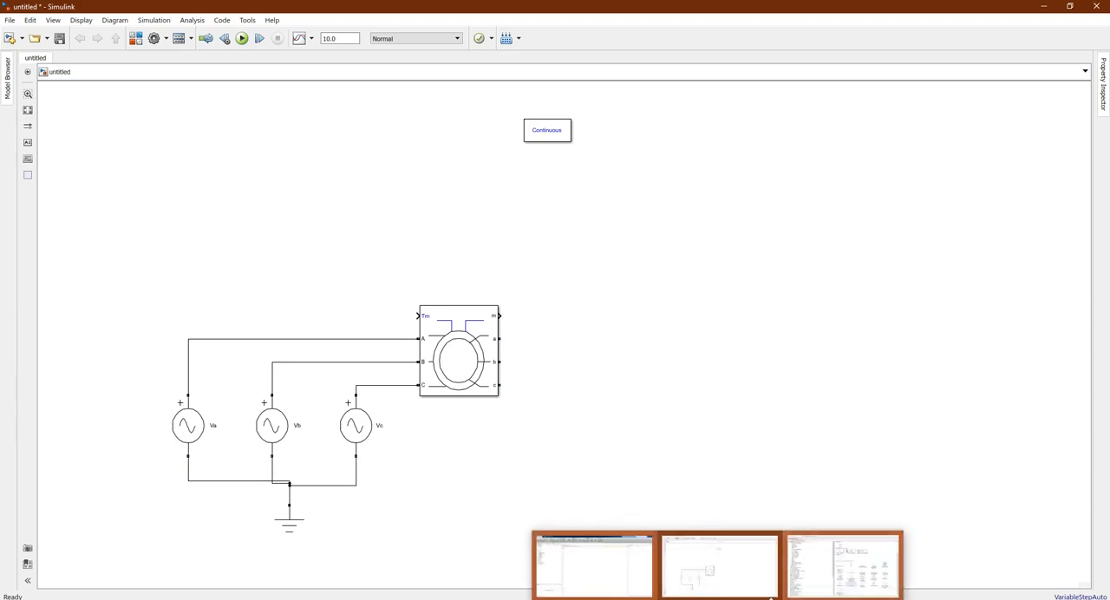
left_click(845, 573)
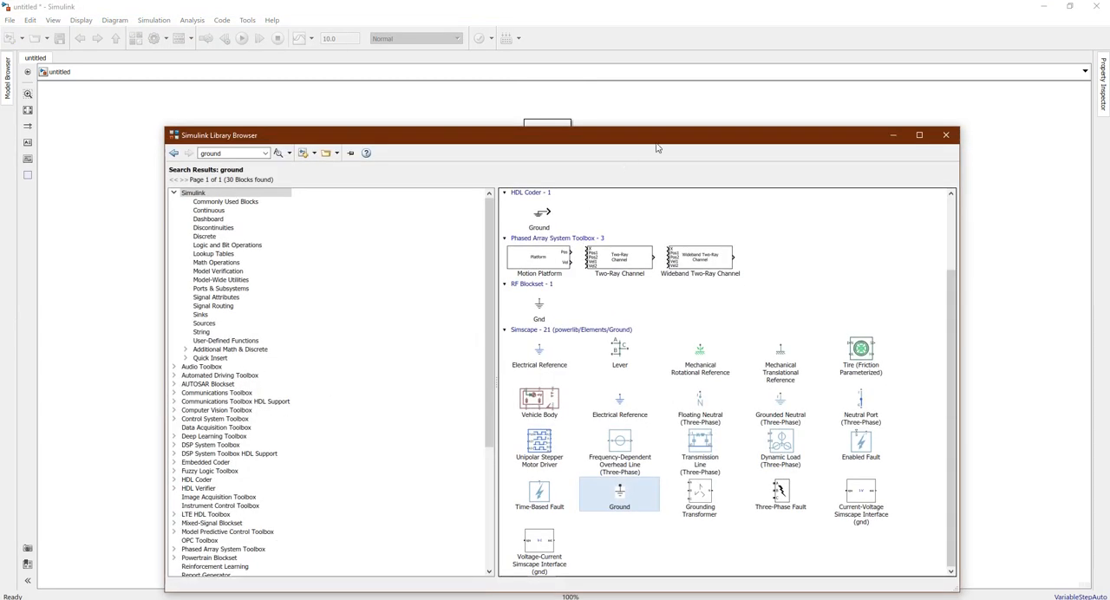
left_click_drag(714, 183, 1032, 190)
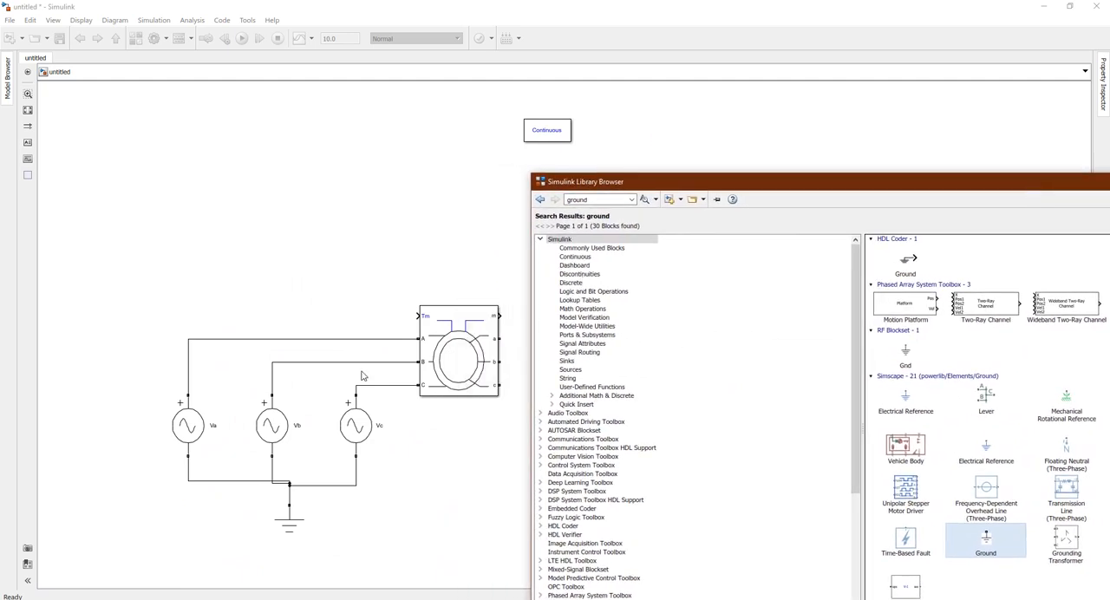
left_click(191, 426)
left_click(268, 436)
left_click_drag(920, 185, 736, 121)
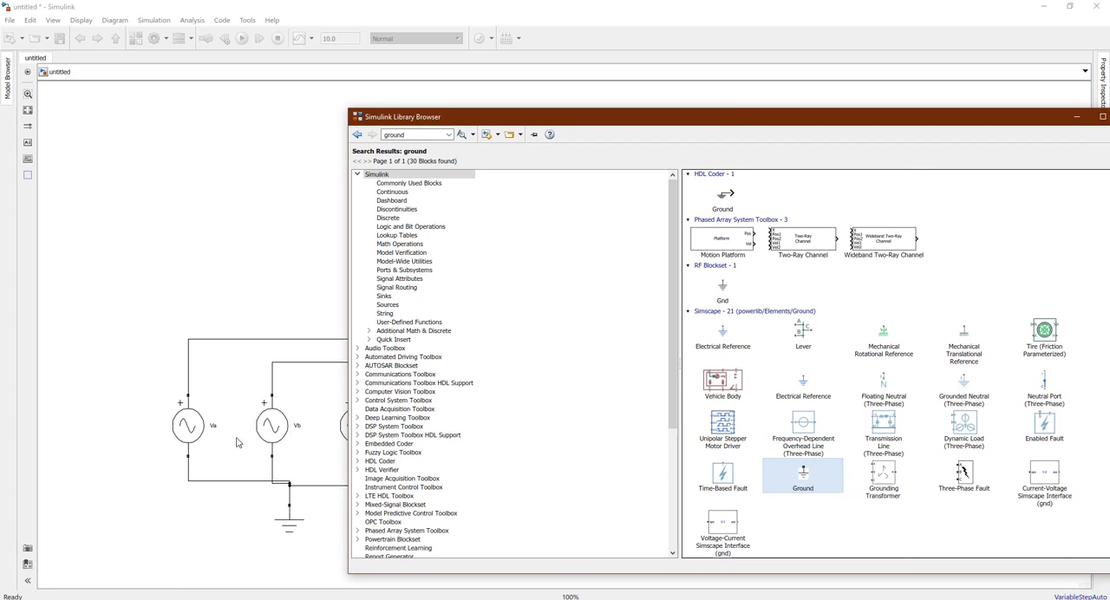
left_click(188, 406)
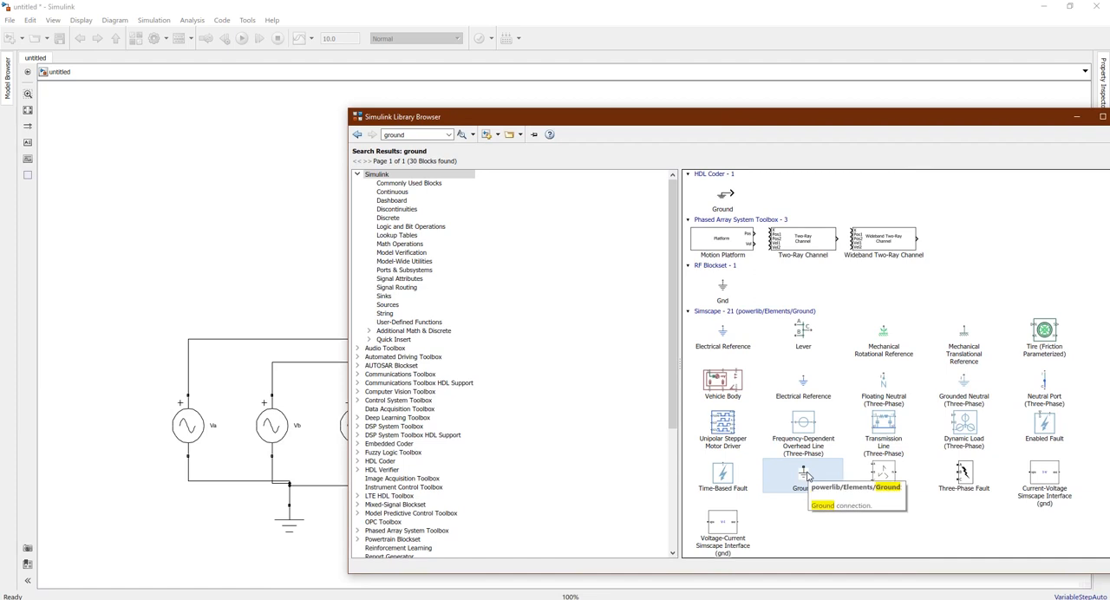
Revisit the asynchronous, voltage source and ground search results to compare the black and blue Simscape block types
left_click(357, 136)
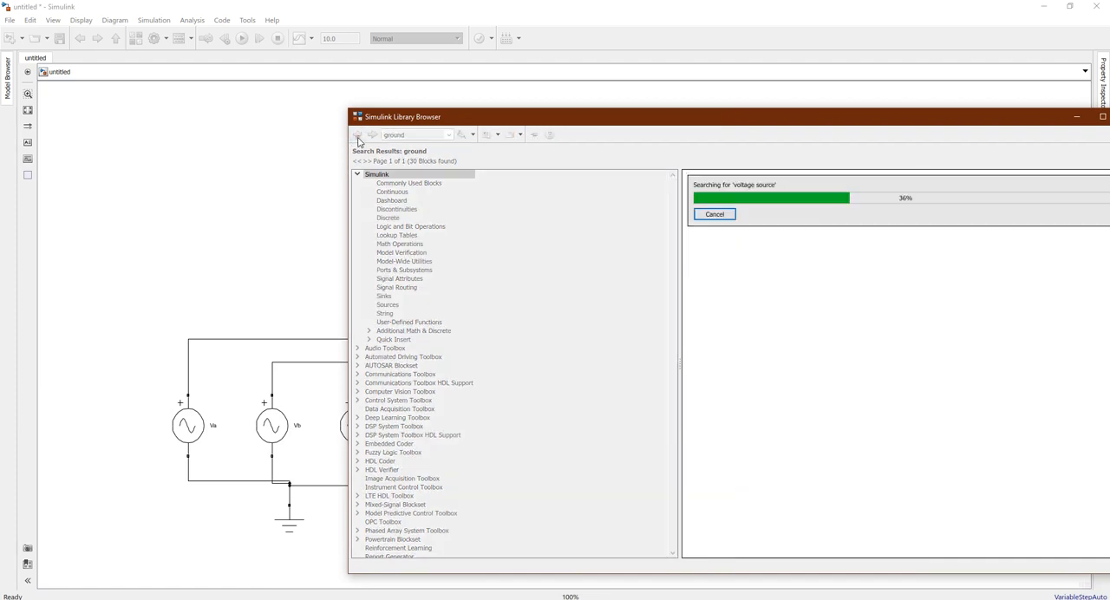
left_click(358, 136)
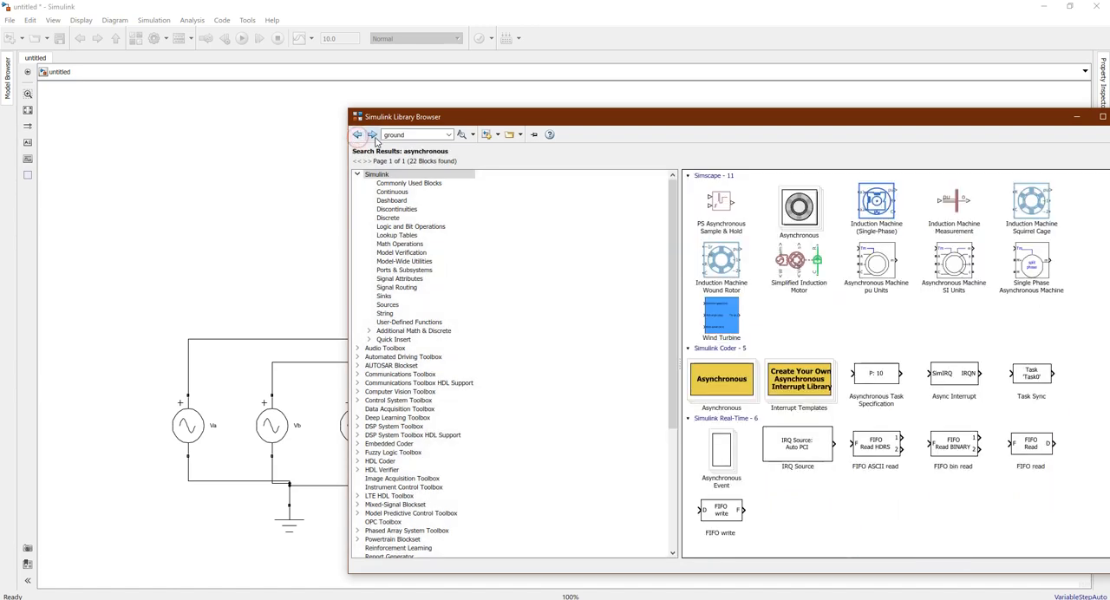
left_click(372, 136)
left_click_drag(963, 120, 897, 107)
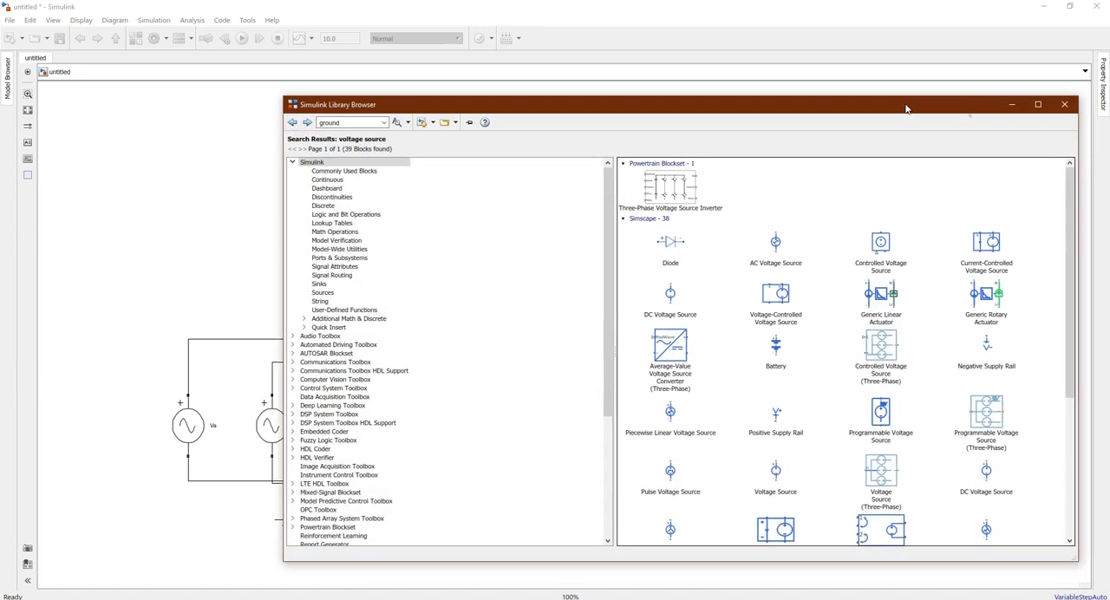
scroll(1073, 251, "down", 5)
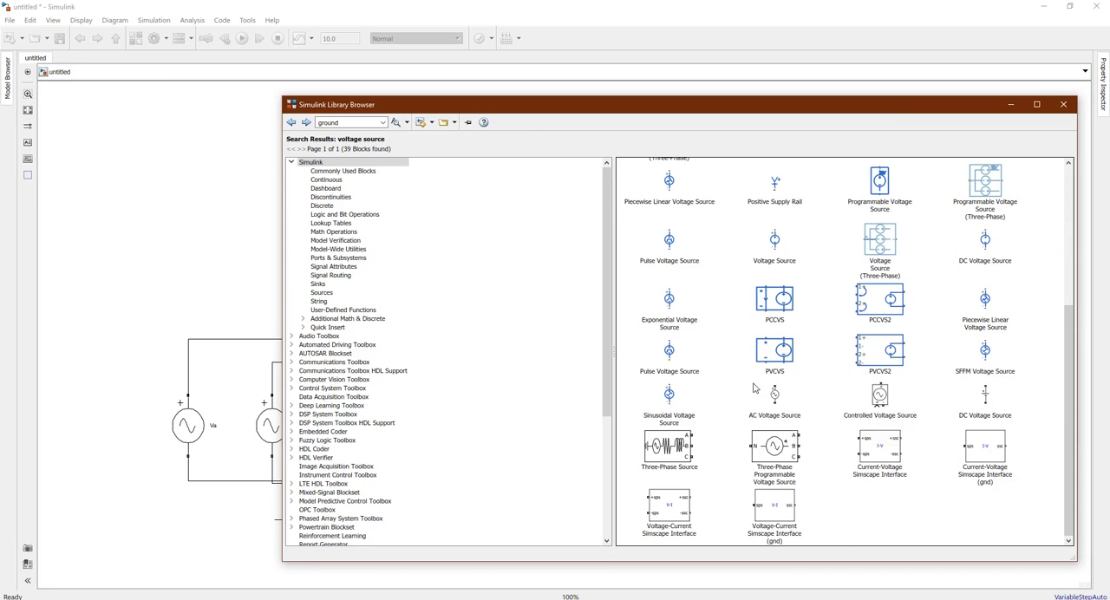
left_click(305, 122)
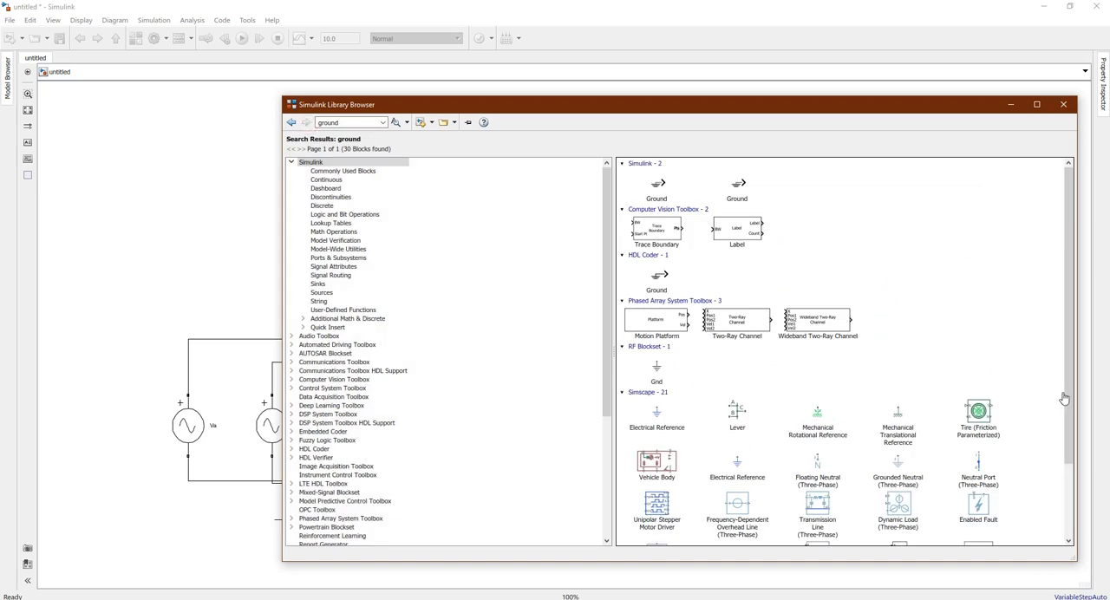
left_click_drag(1065, 393, 1066, 469)
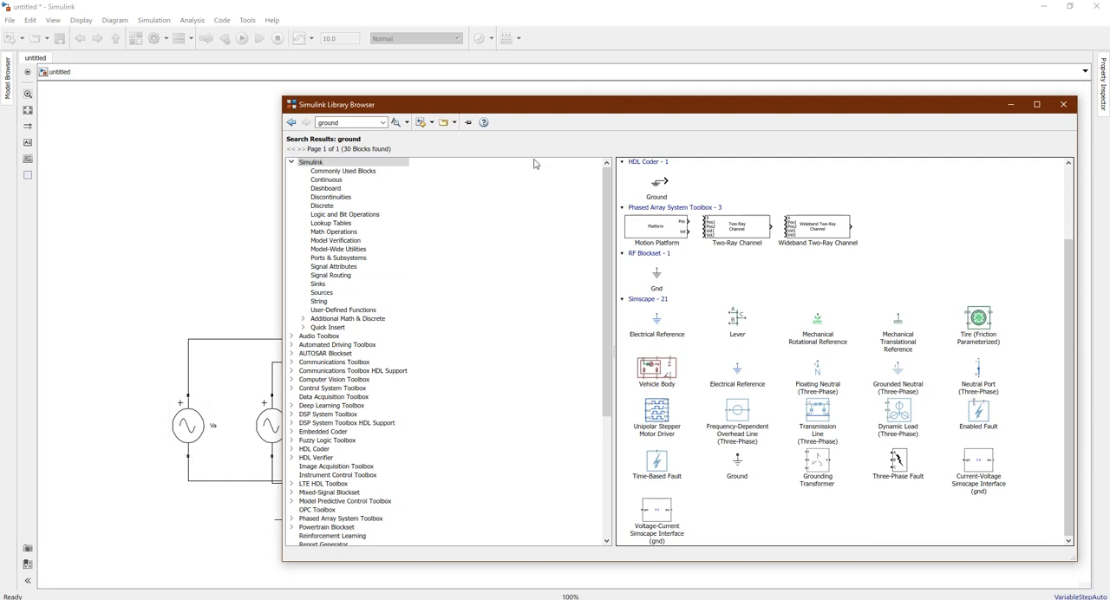
Add the blue Simscape Electrical Reference block to the model, place it below and left of Va, and try wiring its terminal
left_click_drag(615, 106, 730, 90)
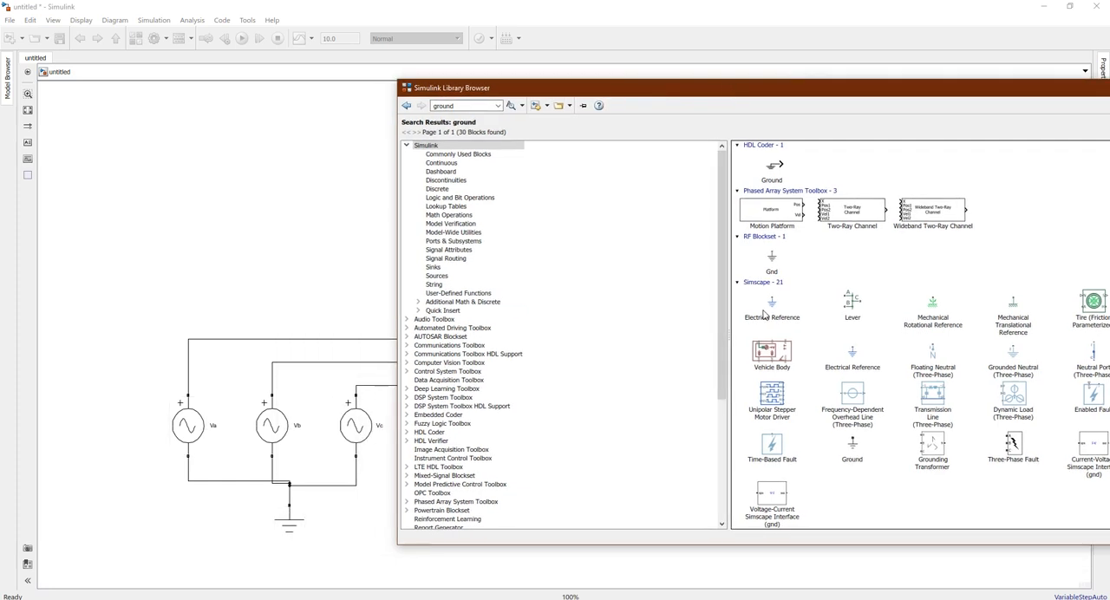
mouse_move(764, 316)
right_click(781, 311)
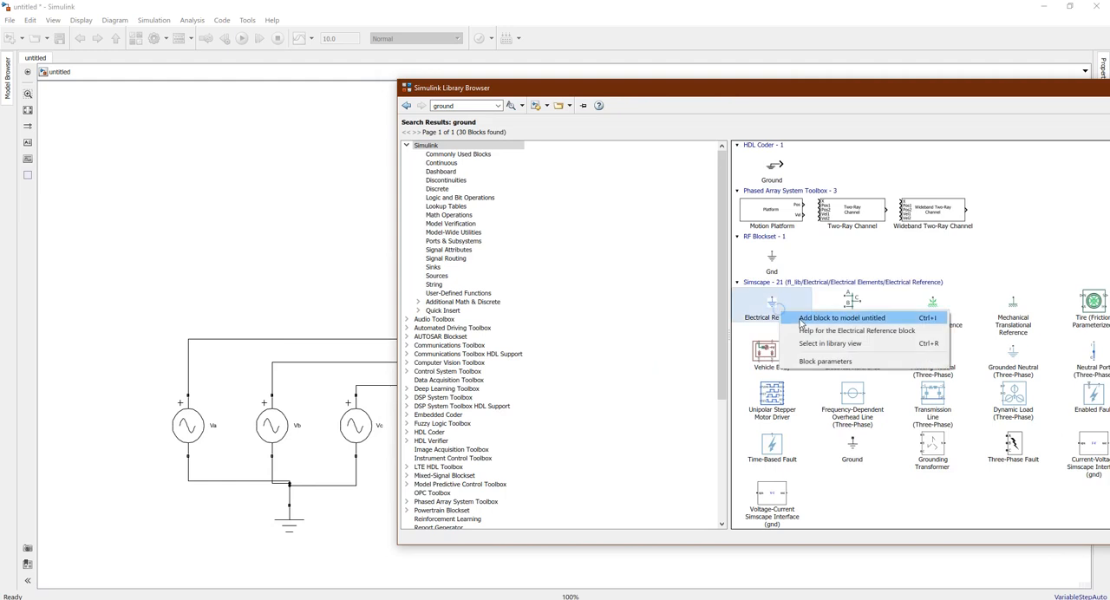
left_click(798, 318)
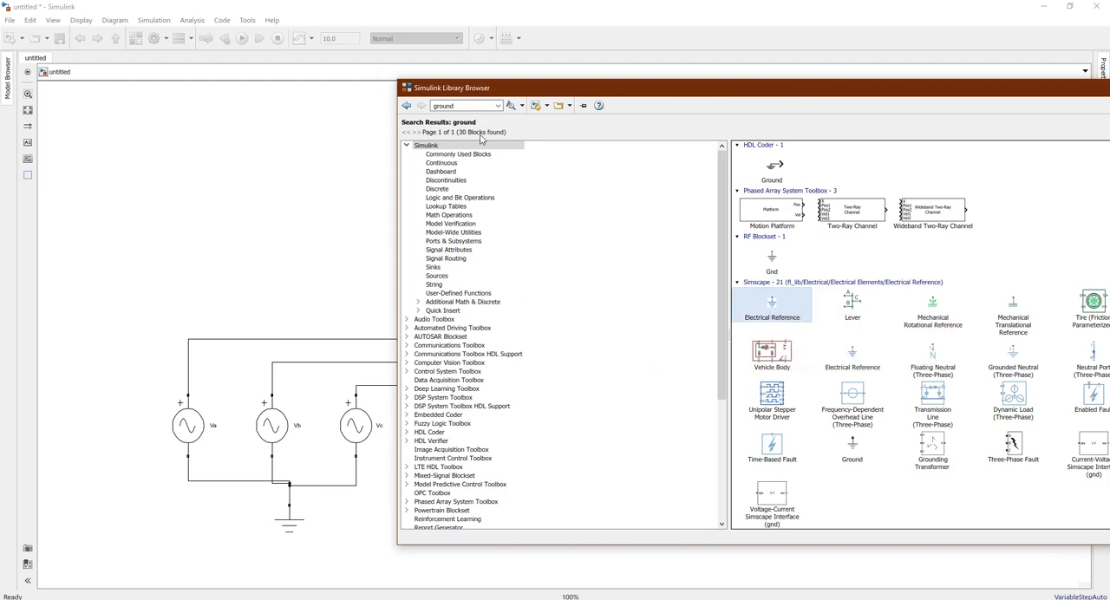
left_click(304, 179)
left_click_drag(564, 335, 159, 459)
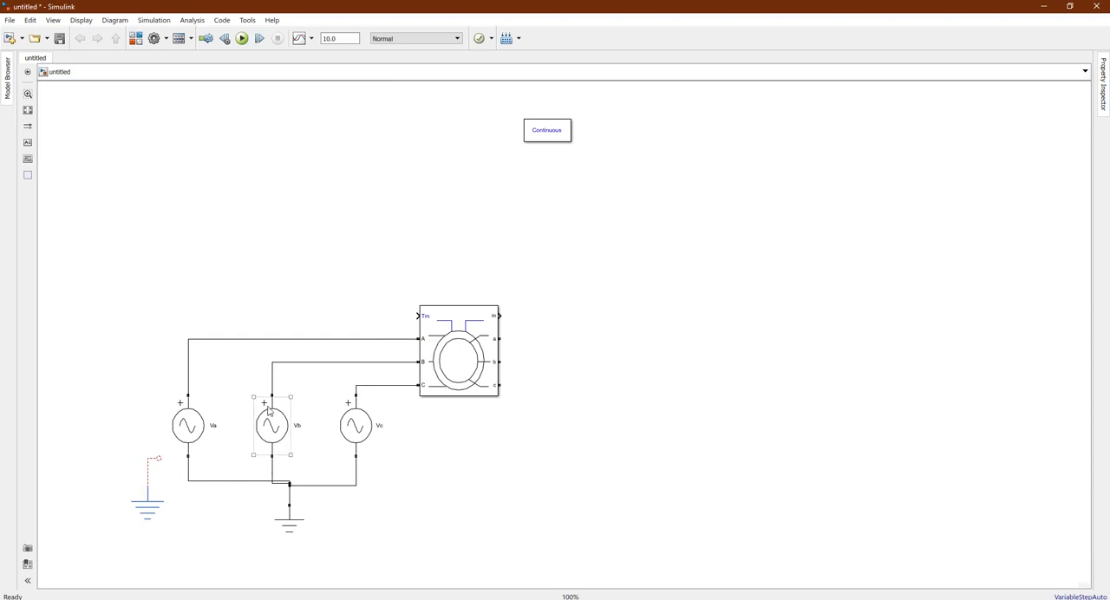
Delete the unconnected line and the blue Electrical Reference block from the model
left_click(148, 463)
key("Delete")
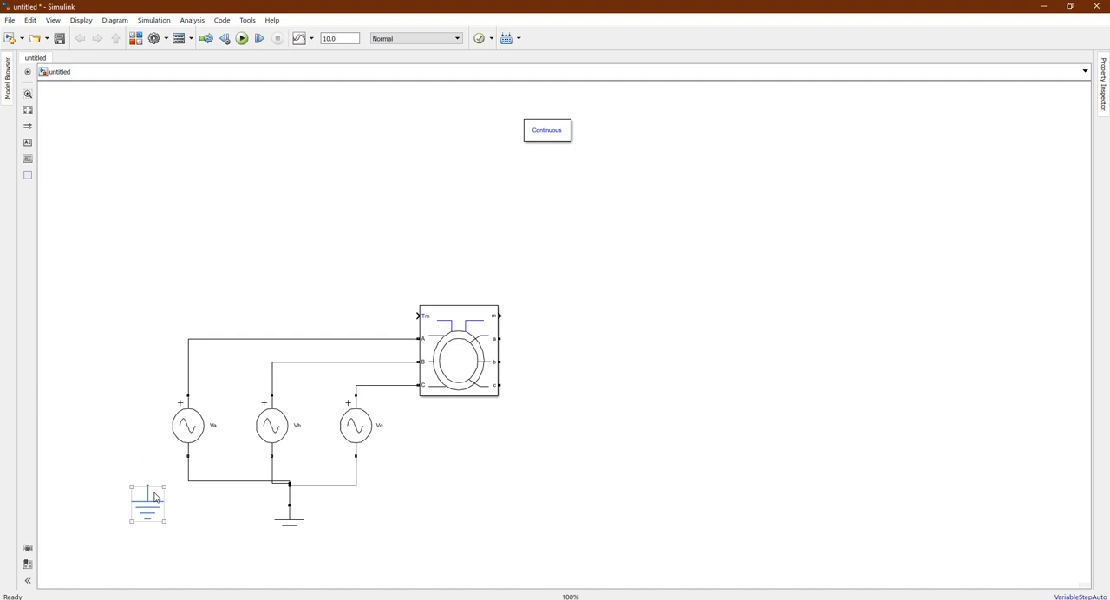
left_click(153, 495)
key("Delete")
Review the asynchronous search results in the Library Browser, then return to the model and inspect the Vb source and Ground block
key("alt+Tab")
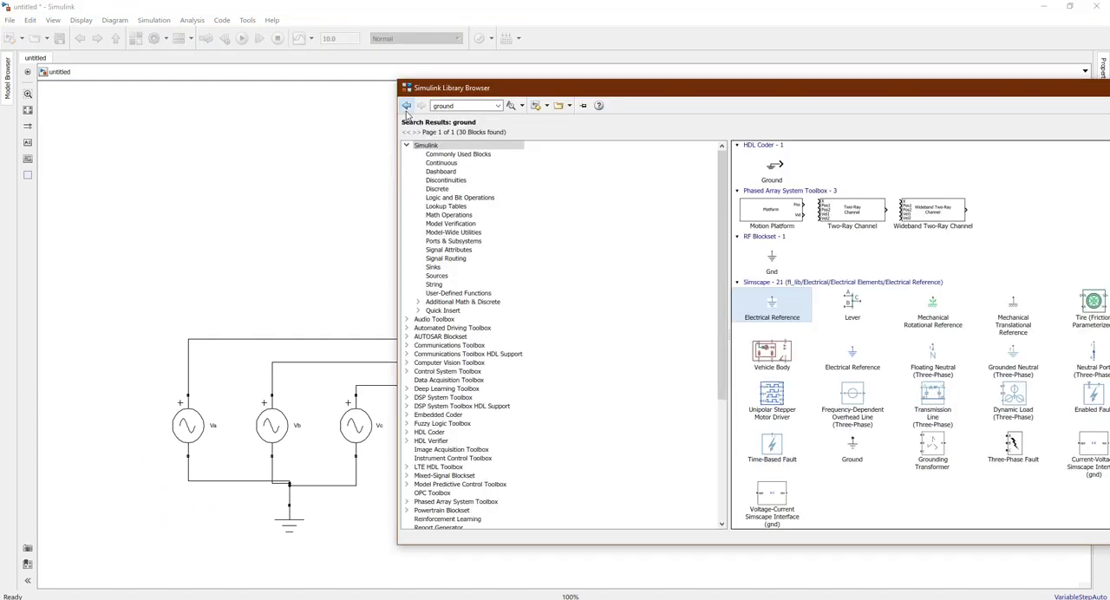
left_click(406, 106)
left_click(406, 106)
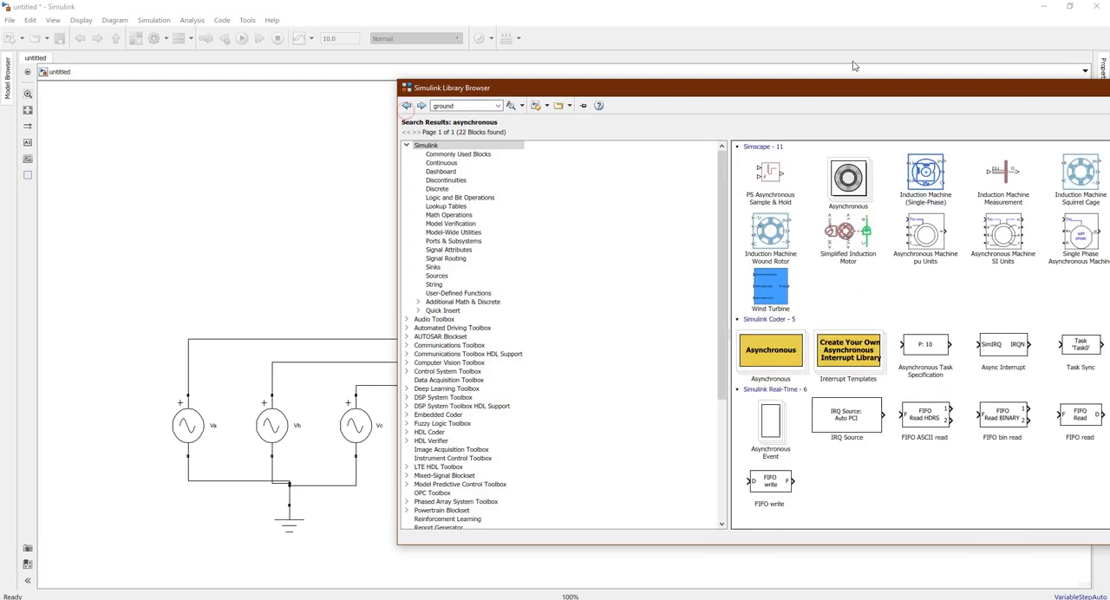
left_click_drag(909, 91, 720, 69)
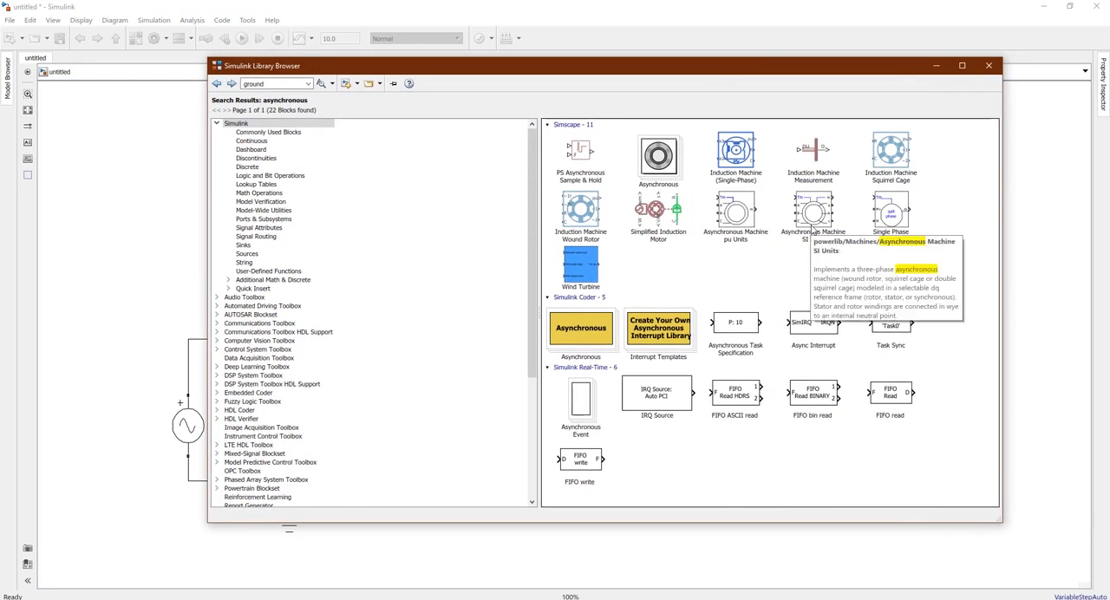
left_click(936, 65)
left_click(272, 425)
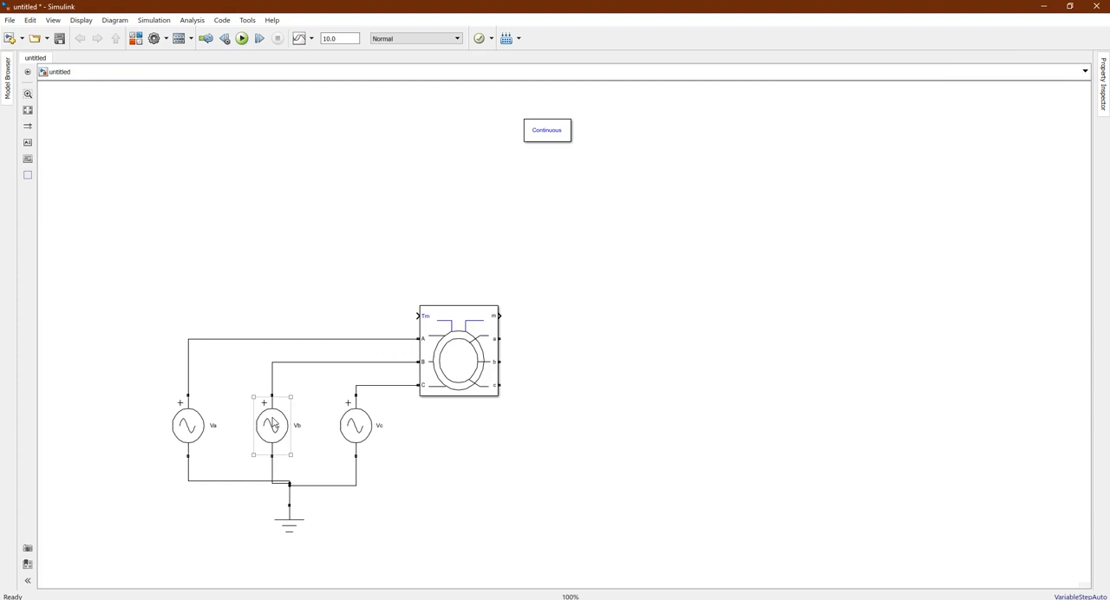
left_click(289, 527)
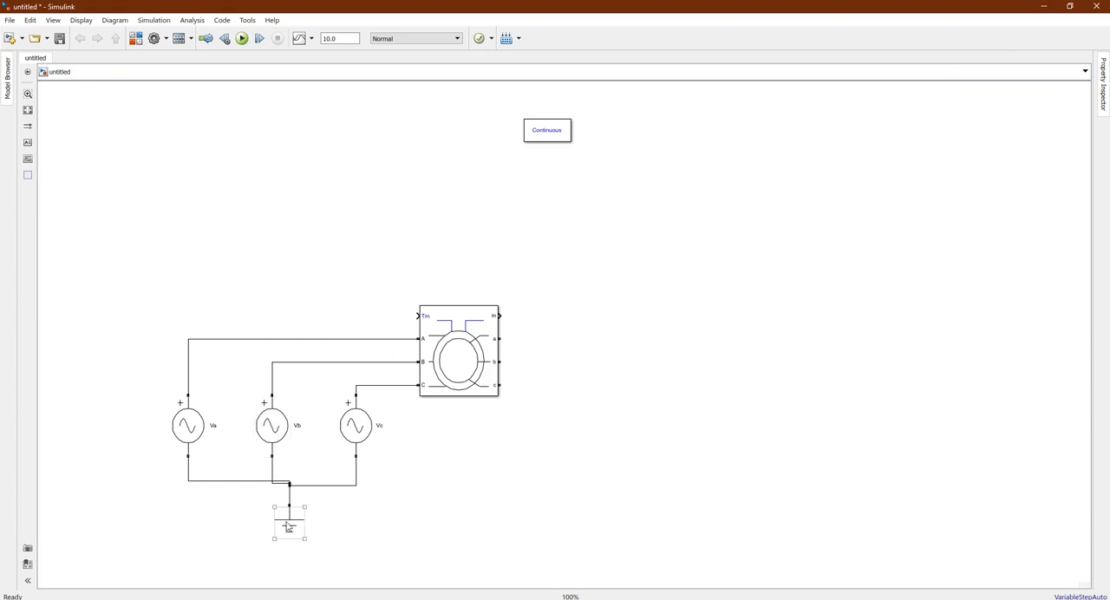
Open the asynchronous machine's block parameters and set the rotor type to Squirrel-cage
double_click(477, 384)
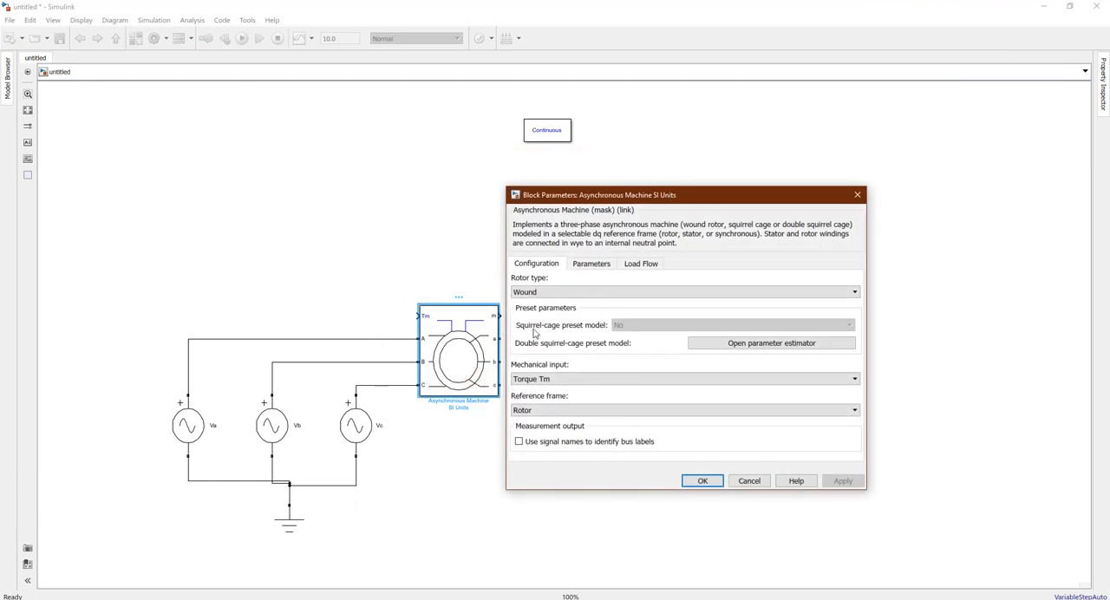
left_click(539, 292)
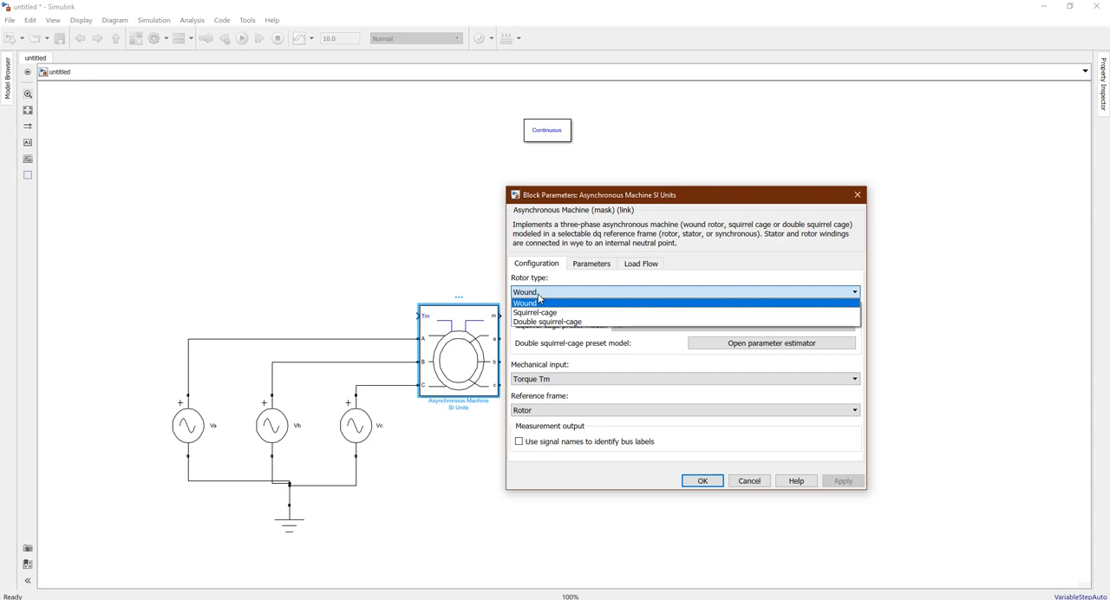
left_click(538, 296)
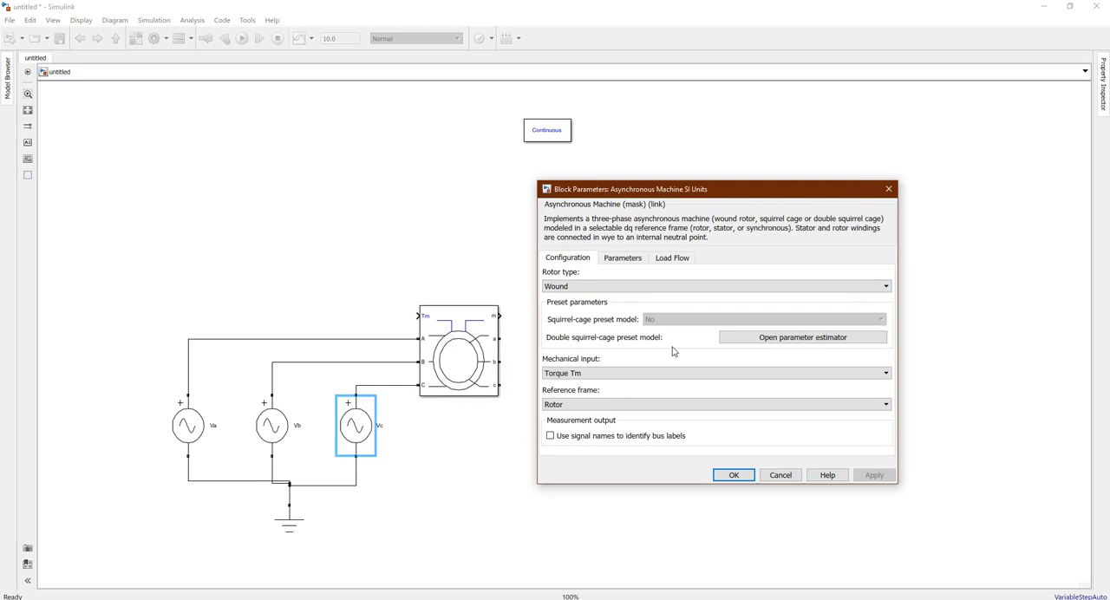
left_click(609, 284)
left_click(610, 308)
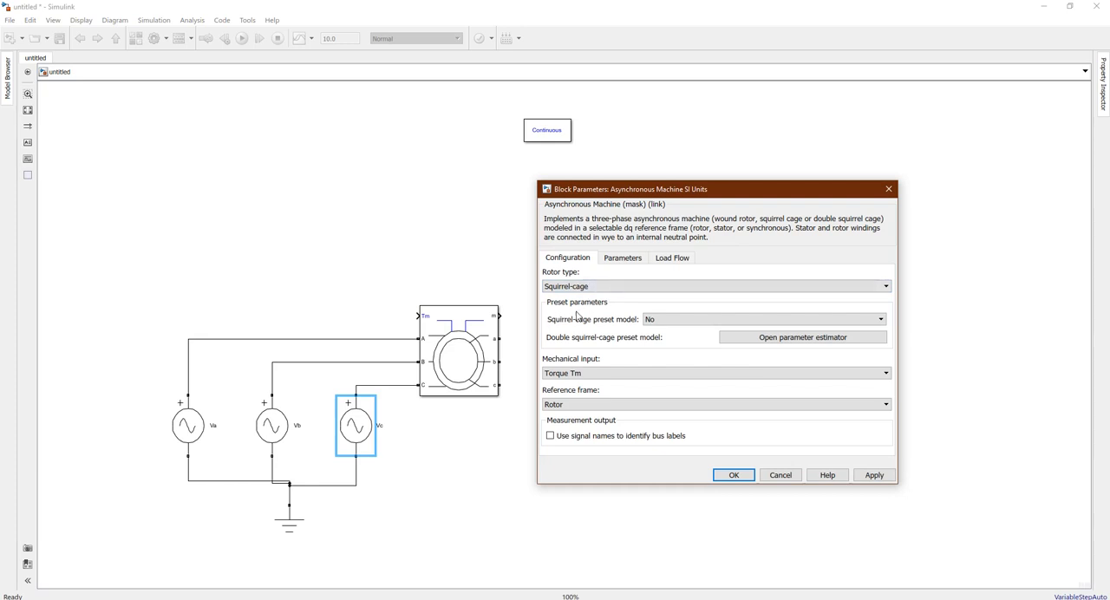
Choose the squirrel-cage preset model 15: 5.4 HP (4KW) 400 V 50Hz 1430 RPM for the machine and apply it
left_click(655, 320)
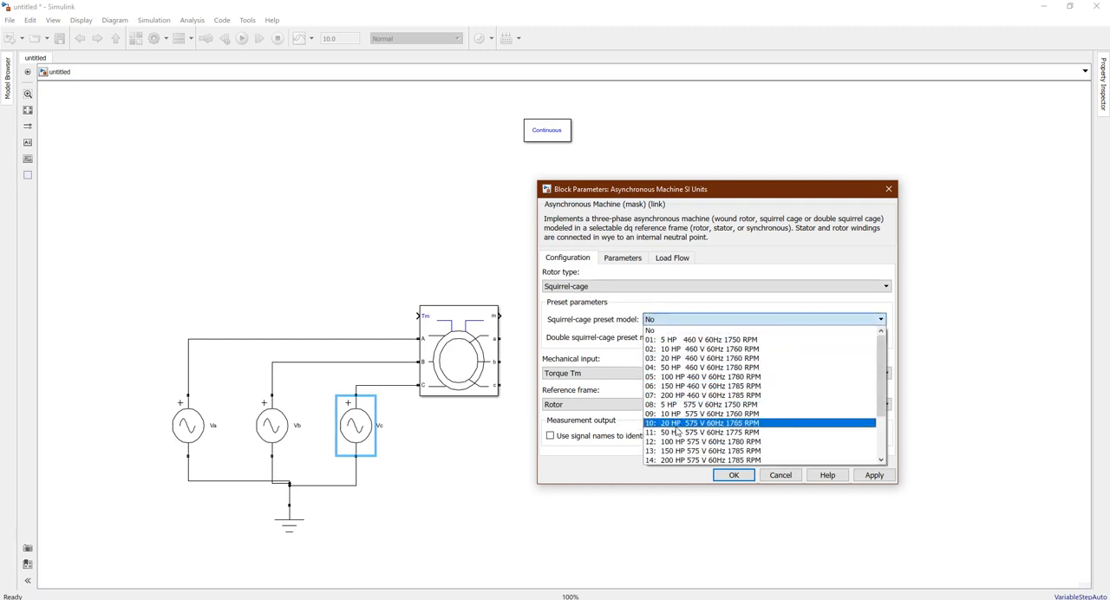
mouse_move(880, 351)
left_mouse_down()
mouse_move(879, 410)
mouse_move(887, 354)
left_mouse_up()
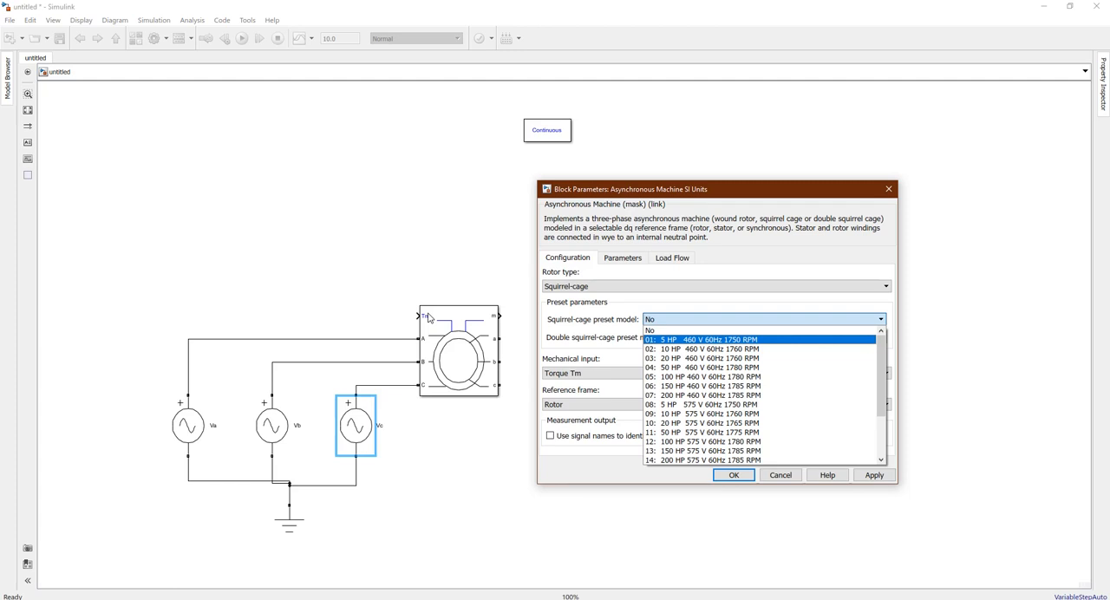
left_click_drag(882, 357, 883, 376)
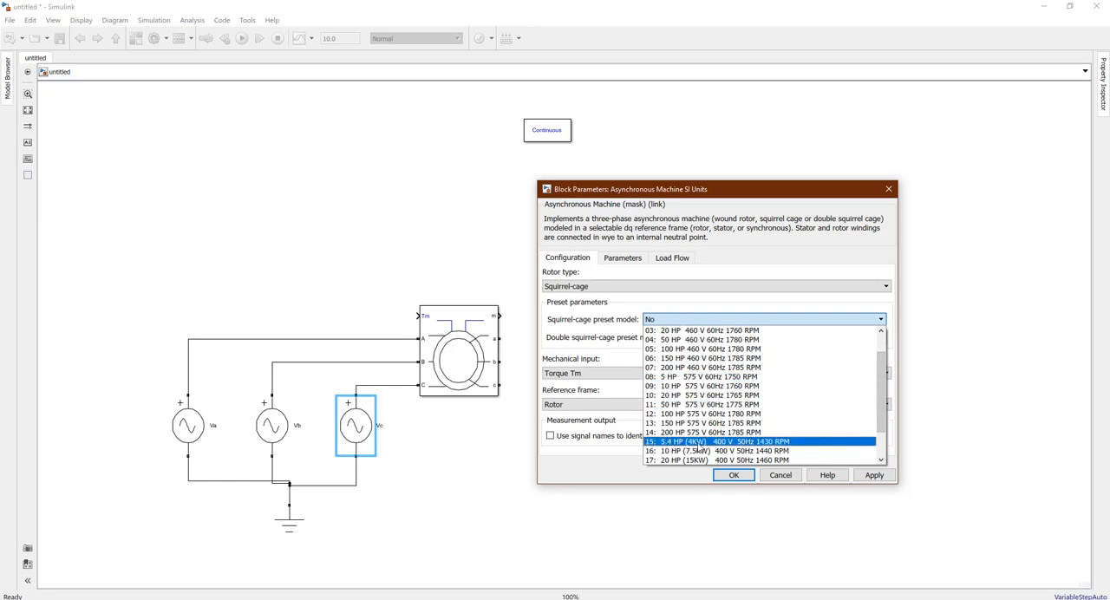
left_click(767, 444)
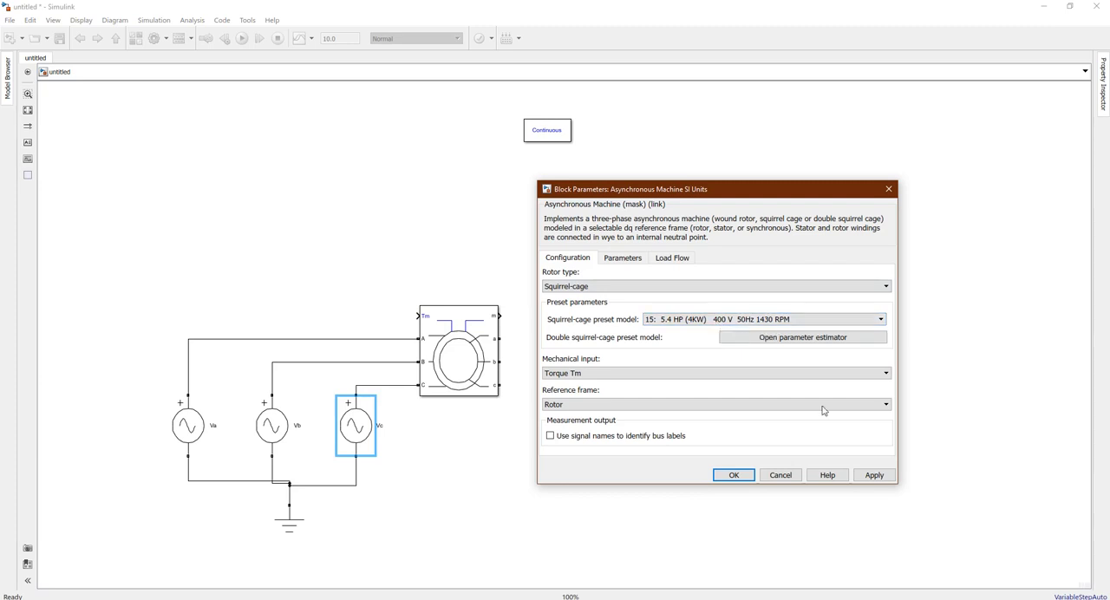
left_click(874, 475)
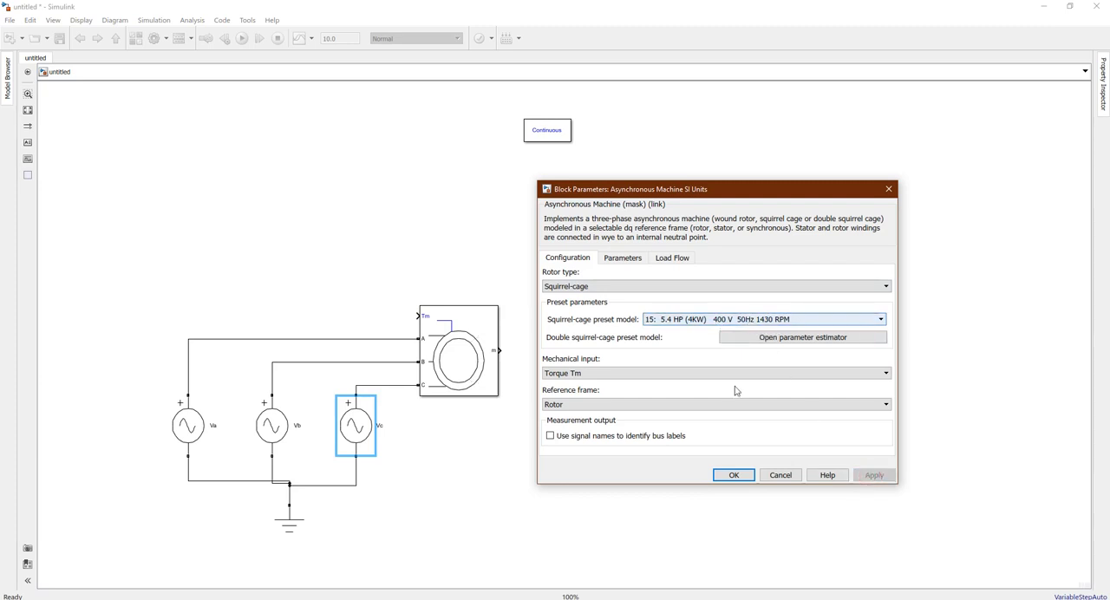
left_click(734, 475)
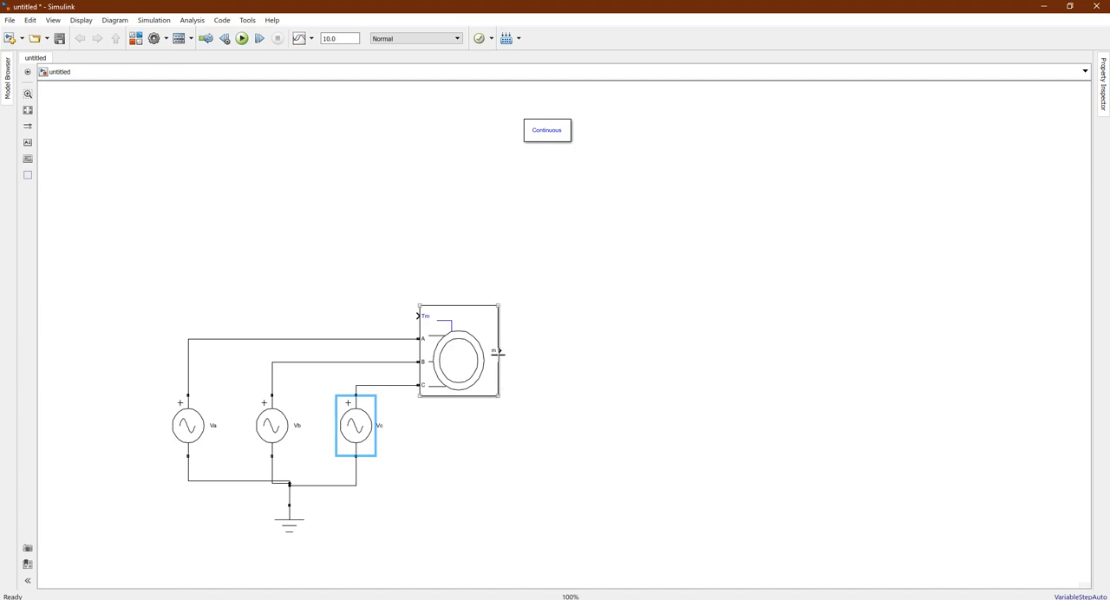
Recheck the asynchronous machine's preset configuration, then open the parameters of the Va voltage source
left_click(468, 411)
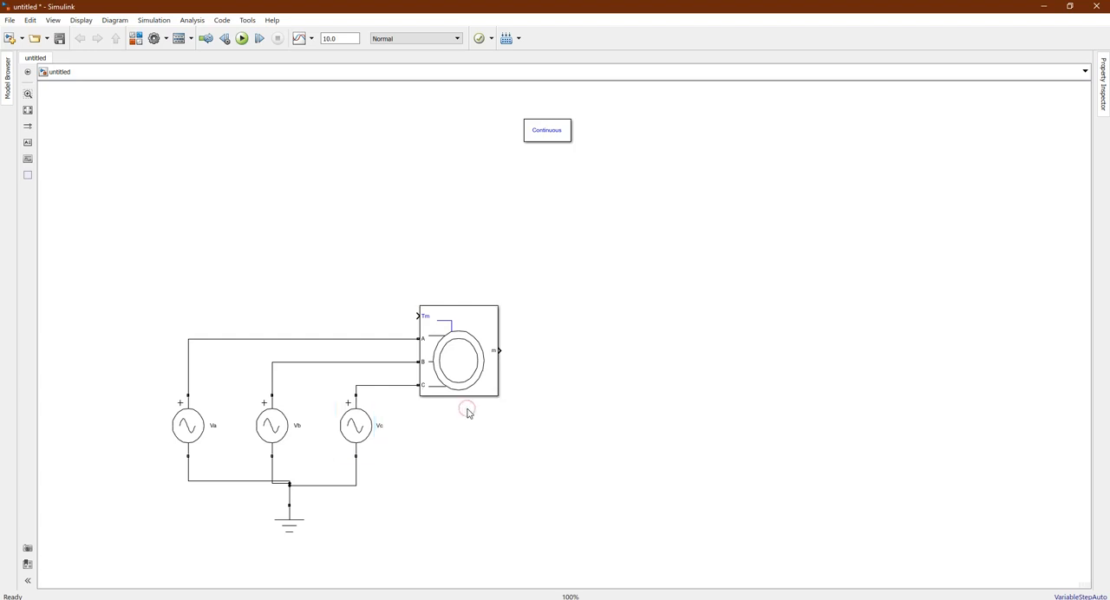
double_click(452, 353)
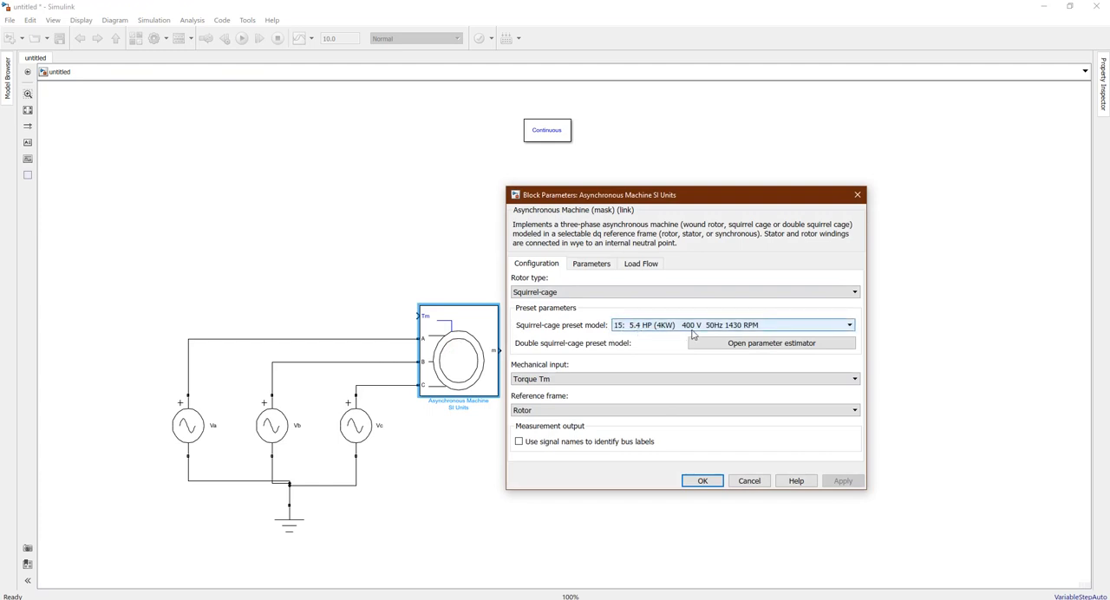
left_click(716, 479)
double_click(196, 424)
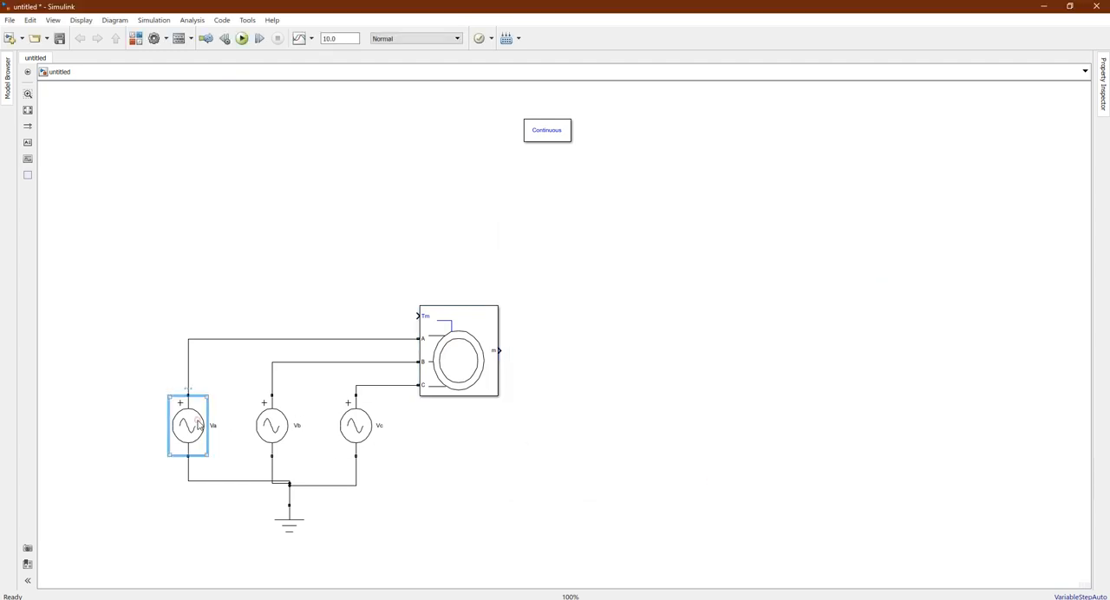
left_click_drag(323, 328, 590, 260)
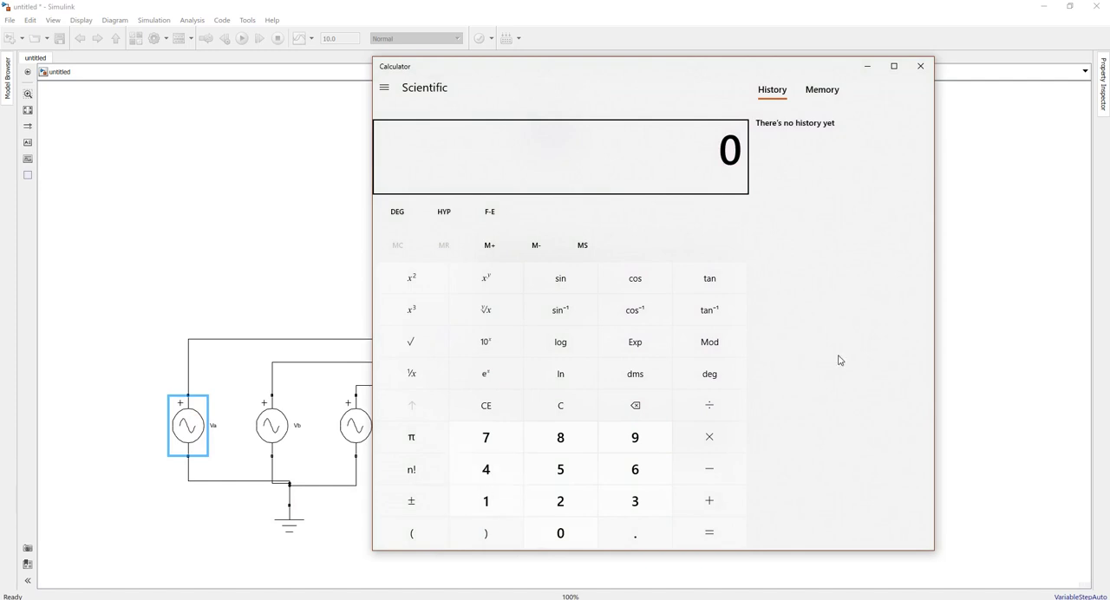
Switch to Calculator and calculate the square root of 3
left_click(442, 343)
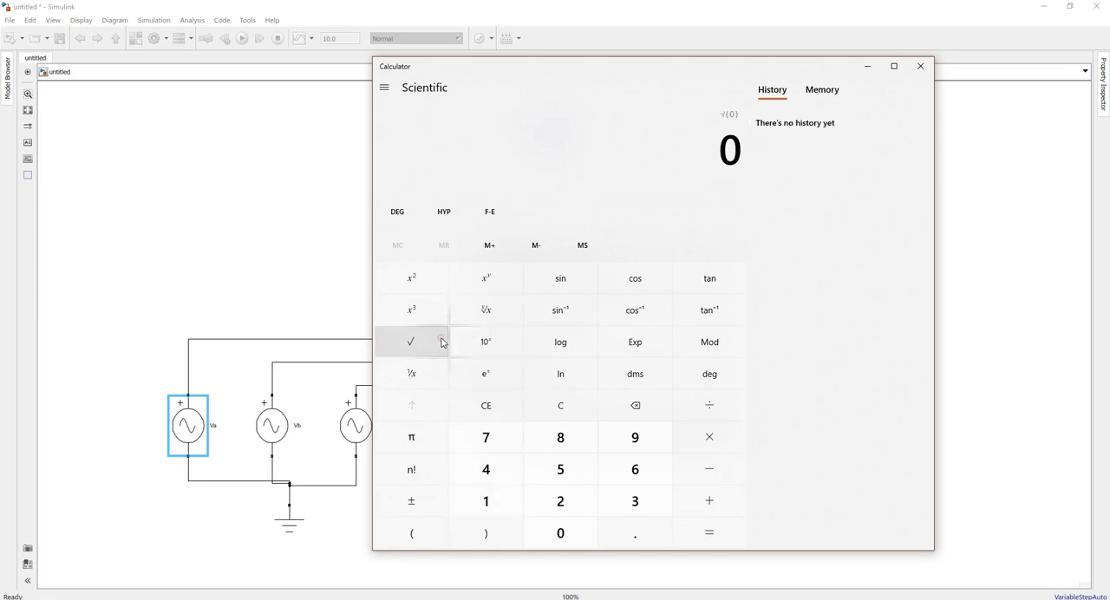
left_click(616, 492)
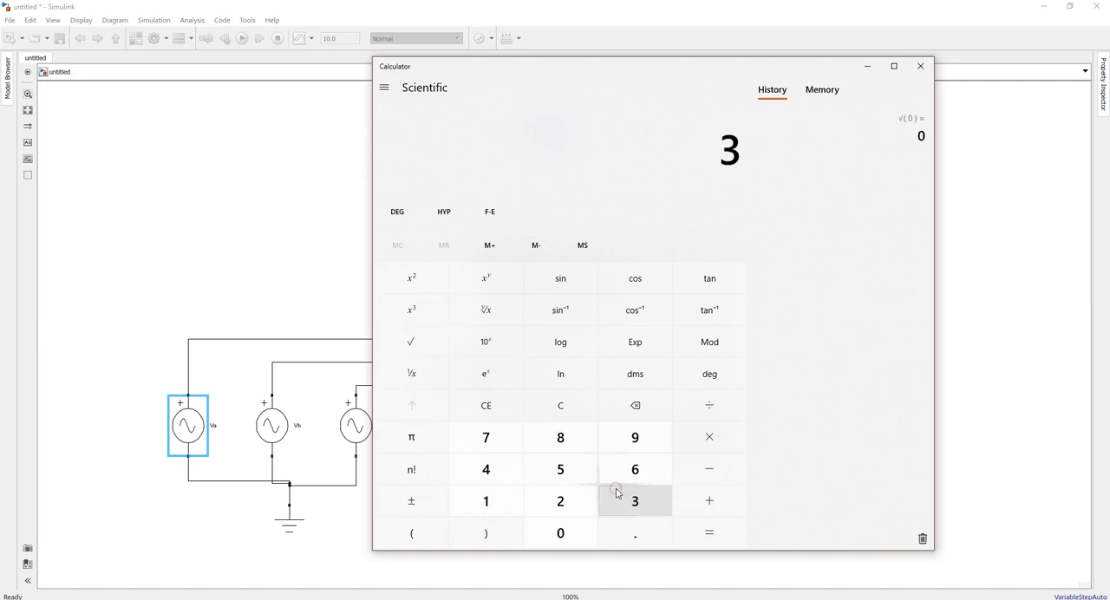
left_click(408, 349)
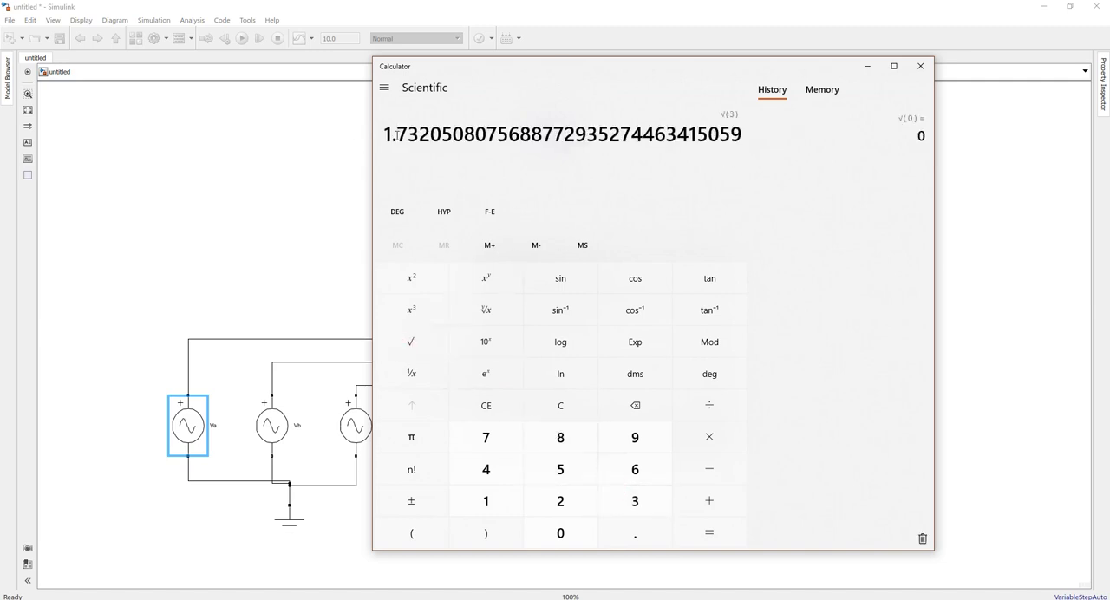
Calculate the phase voltage by dividing the 400 V line voltage by 1.732
left_click(508, 401)
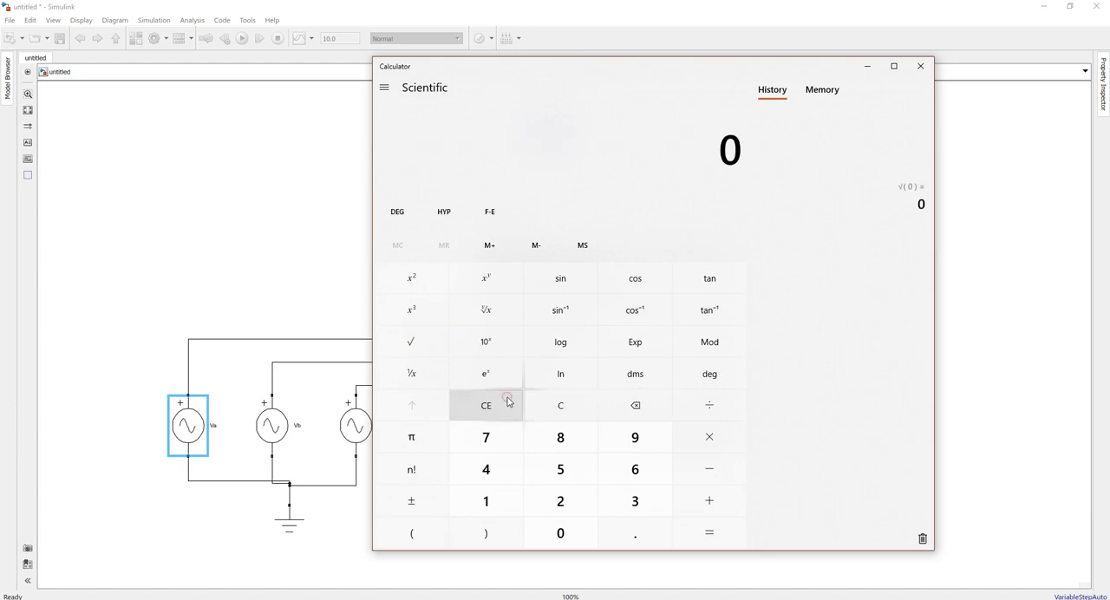
left_click(501, 488)
left_click(551, 532)
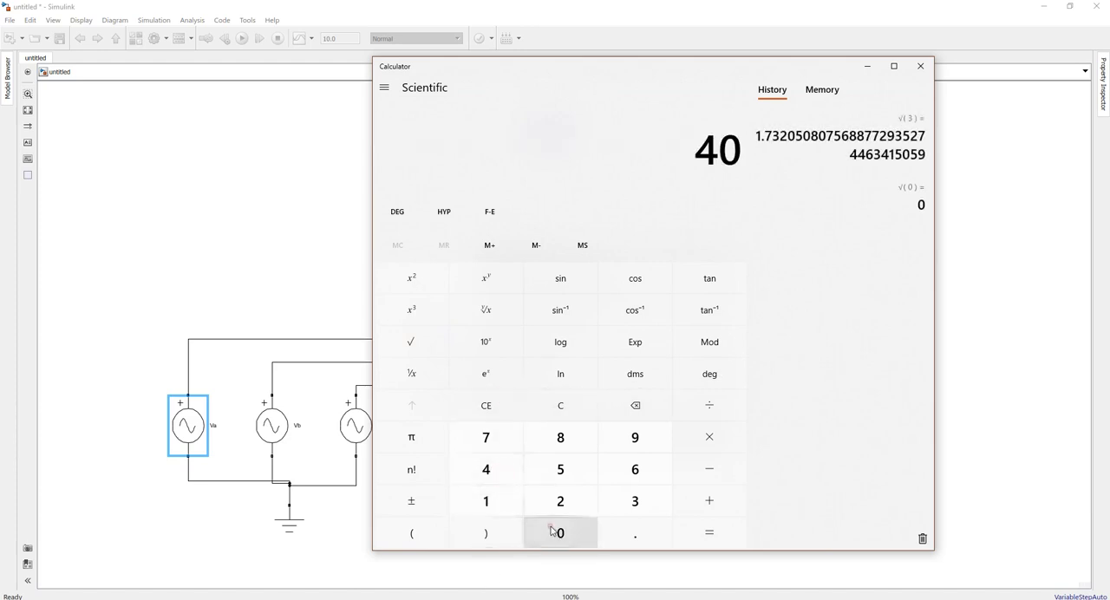
left_click(551, 531)
left_click(729, 401)
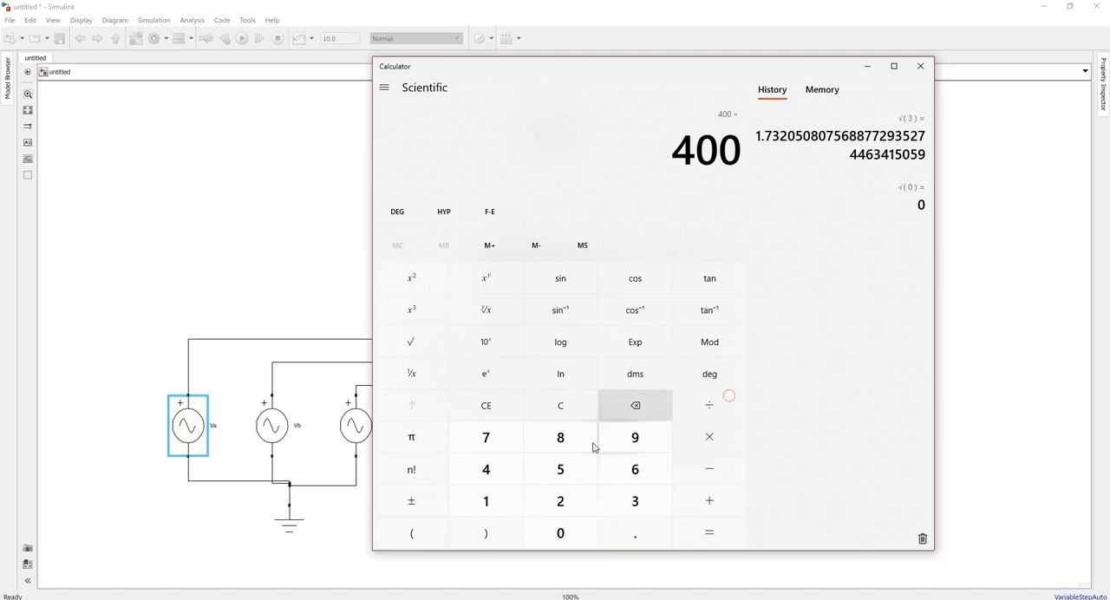
left_click(509, 498)
left_click(619, 521)
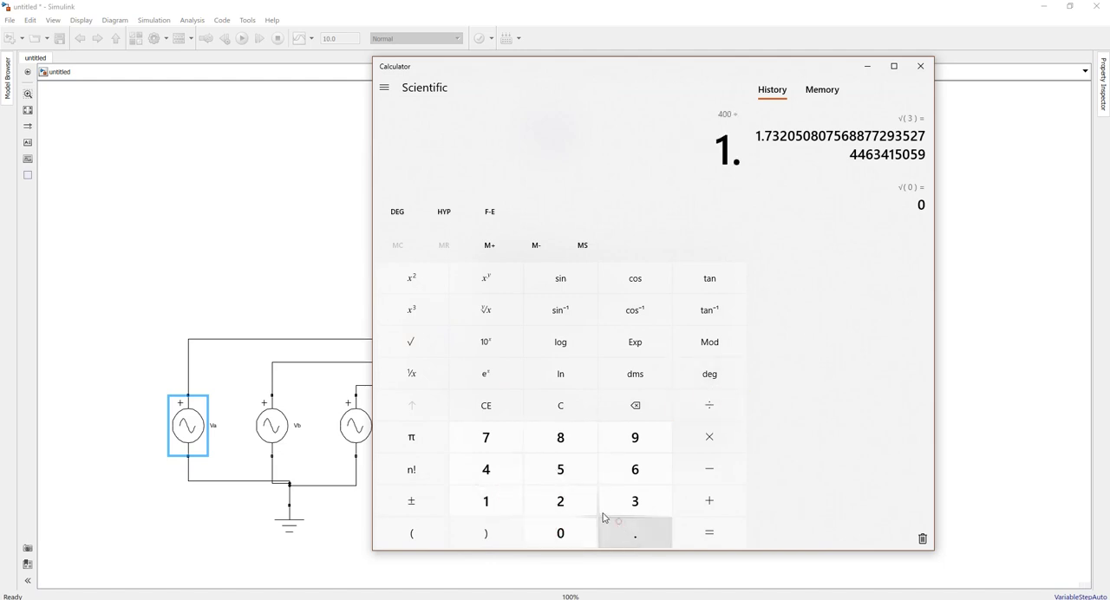
left_click(502, 444)
left_click(658, 498)
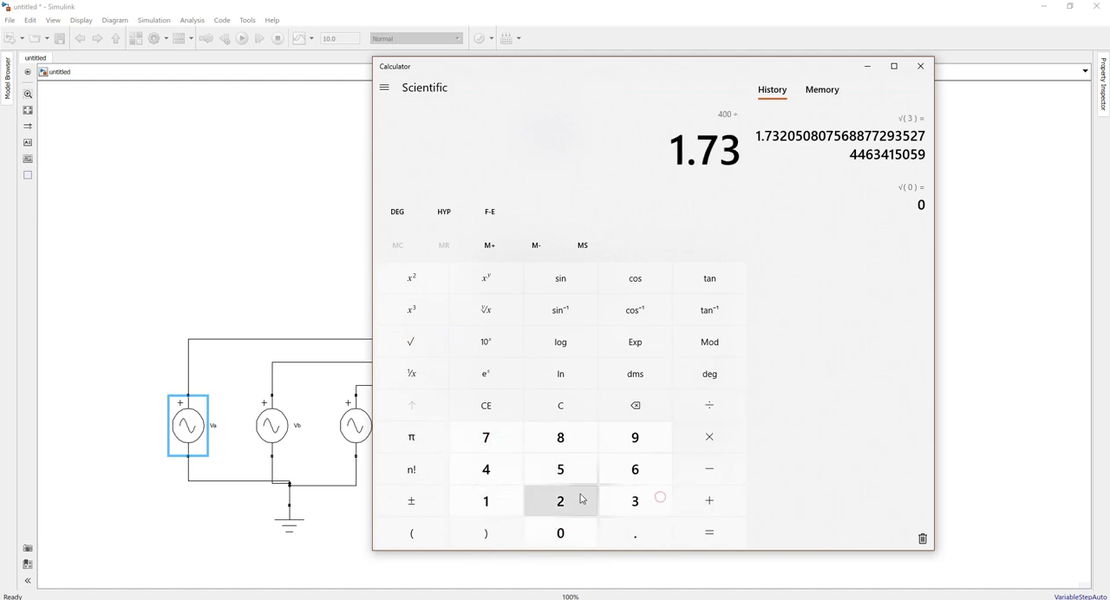
left_click(571, 501)
left_click(697, 523)
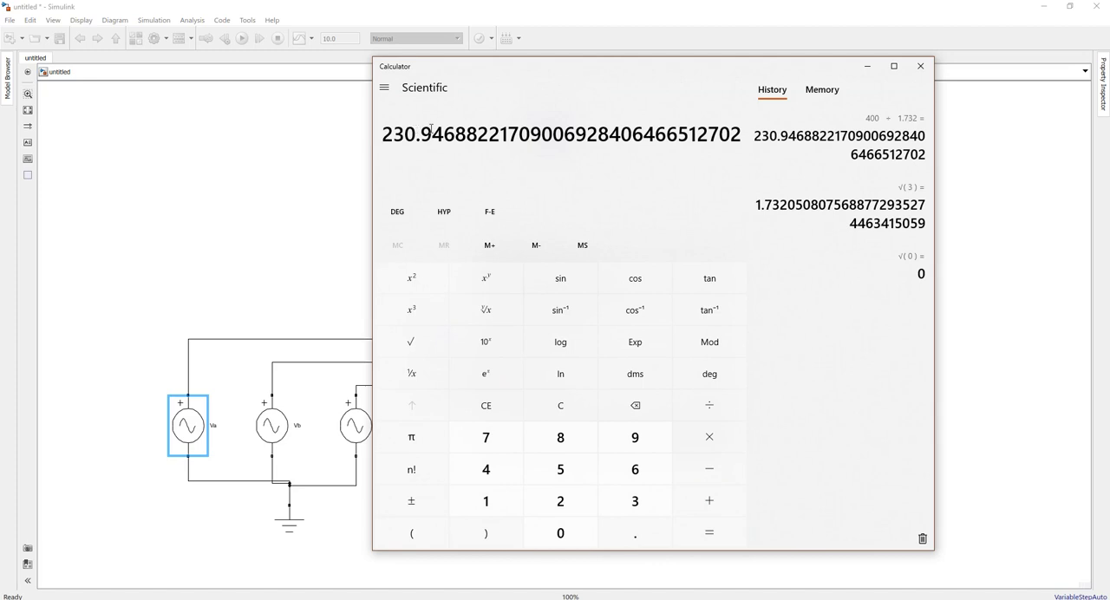
left_click(715, 434)
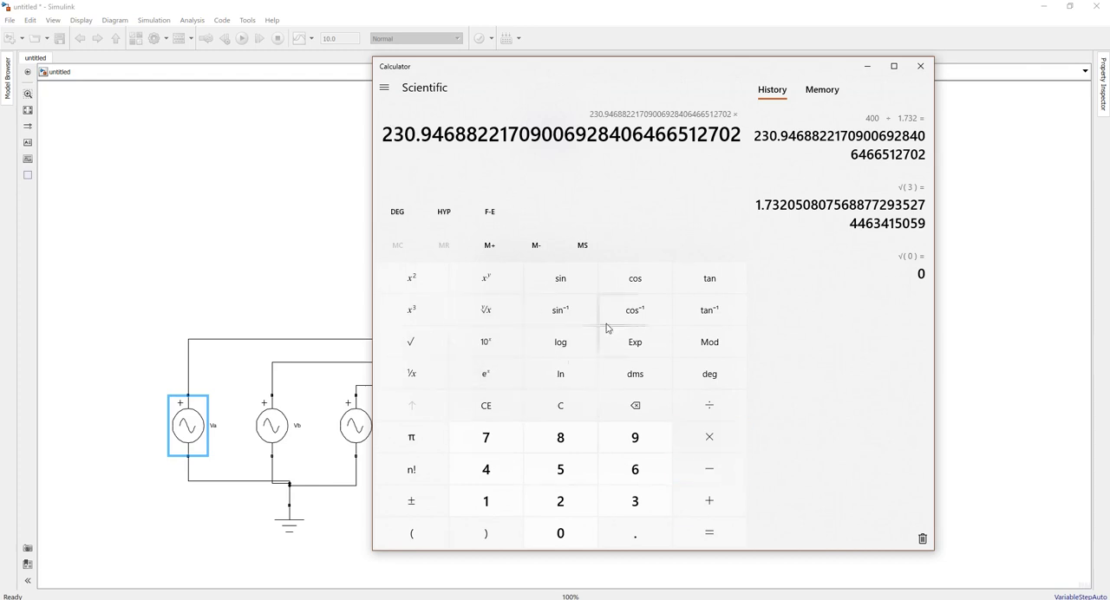
left_click(418, 533)
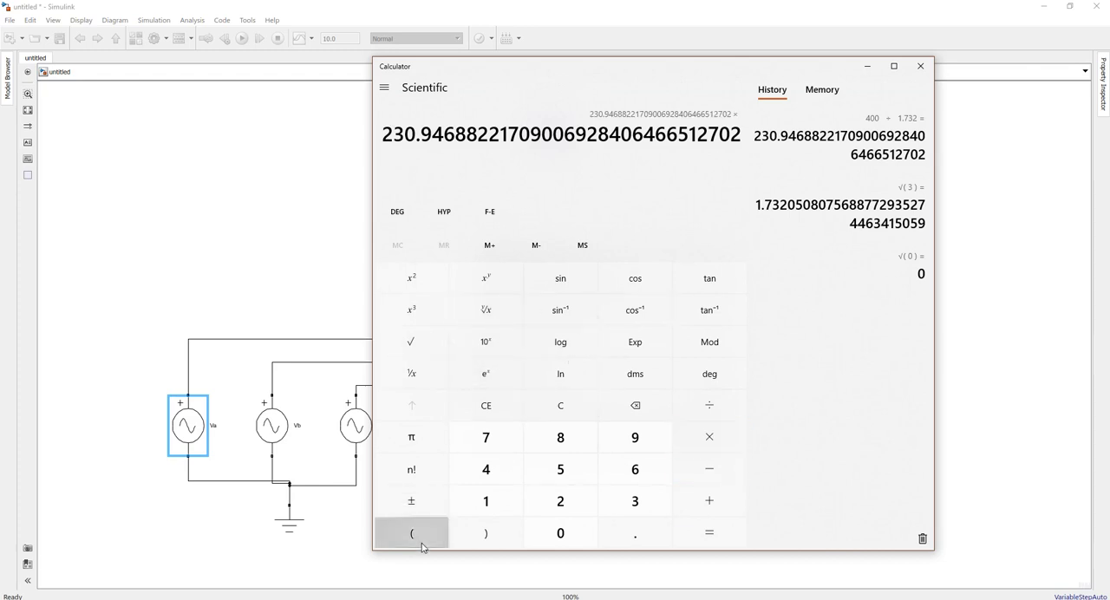
left_click(422, 344)
left_click(549, 499)
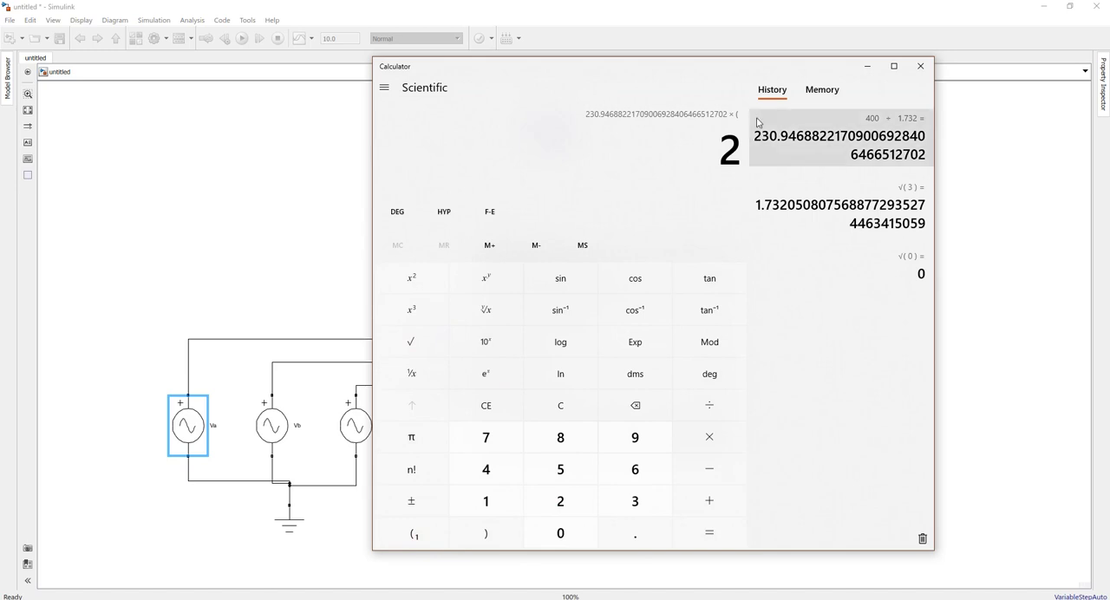
left_click(496, 413)
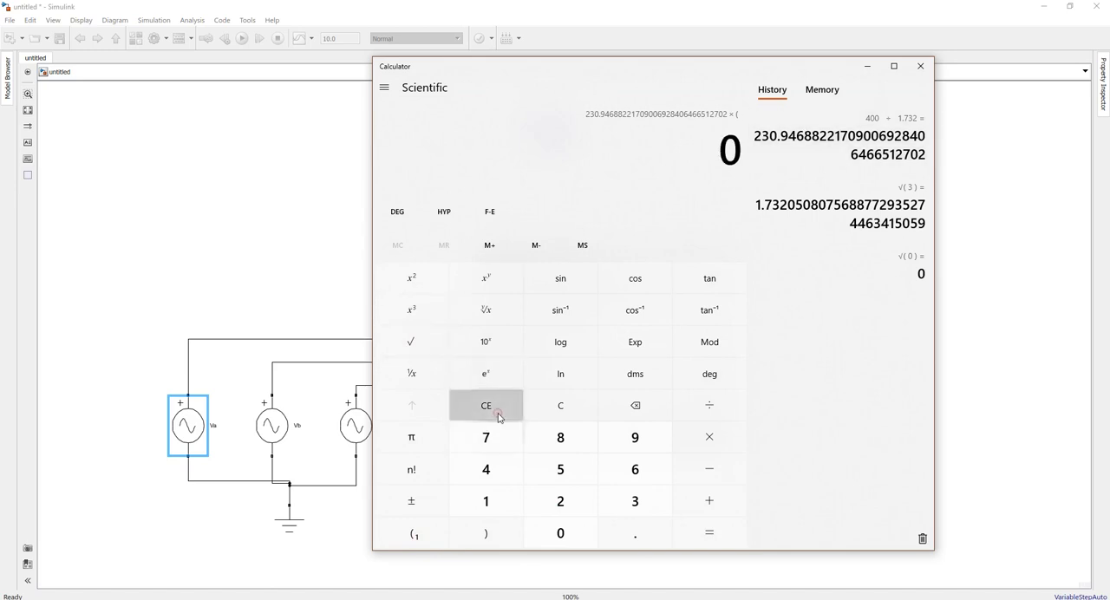
left_click(433, 350)
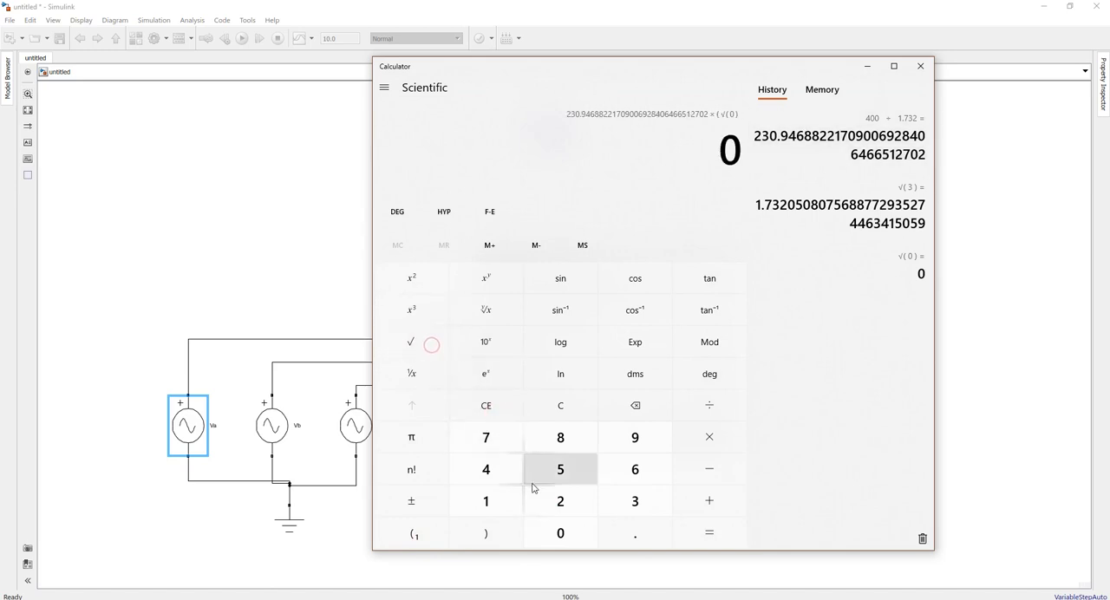
left_click(560, 403)
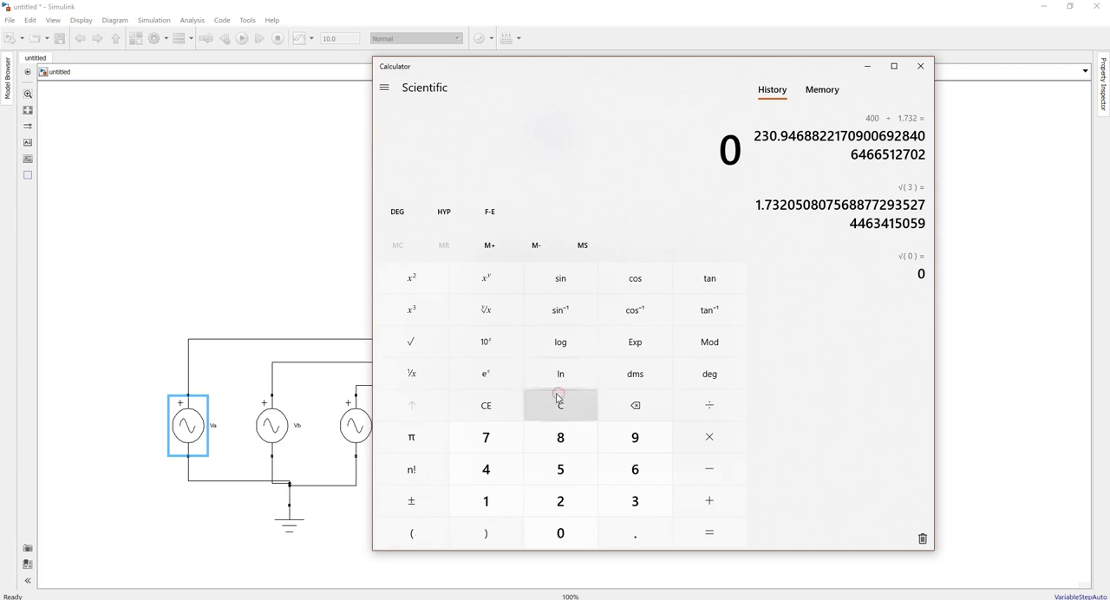
Calculate the peak phase voltage by multiplying the square root of 2 by 230.94
left_click(428, 350)
left_click(543, 499)
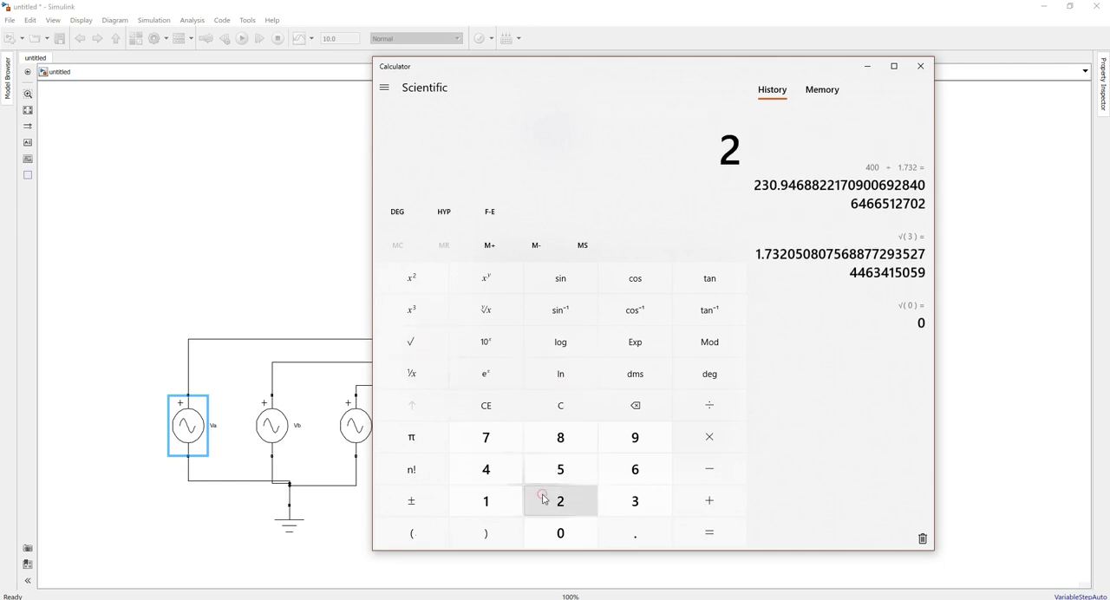
left_click(424, 350)
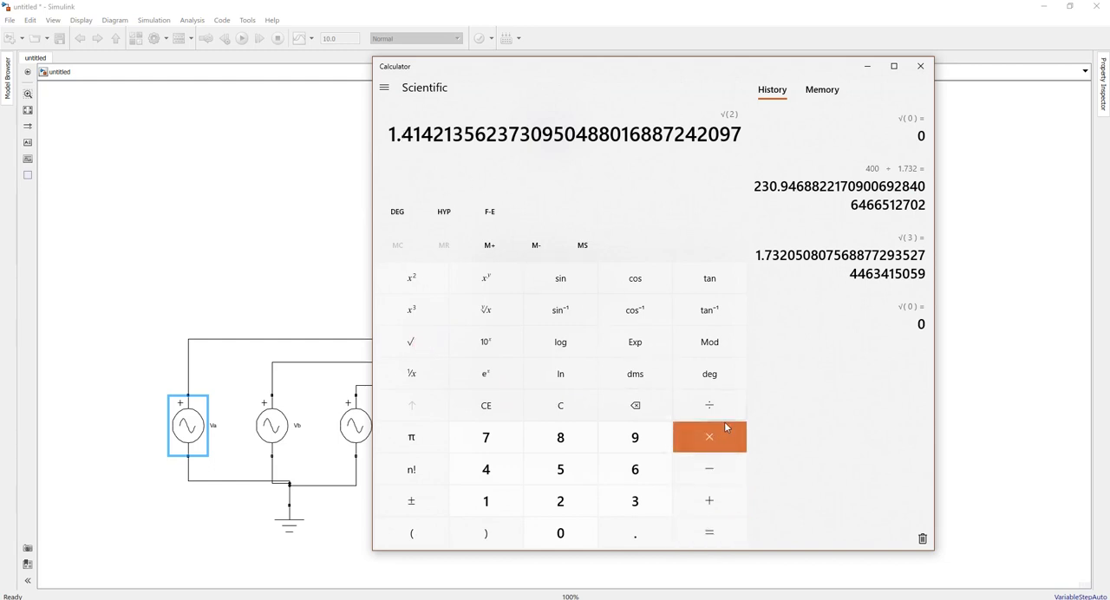
left_click(720, 450)
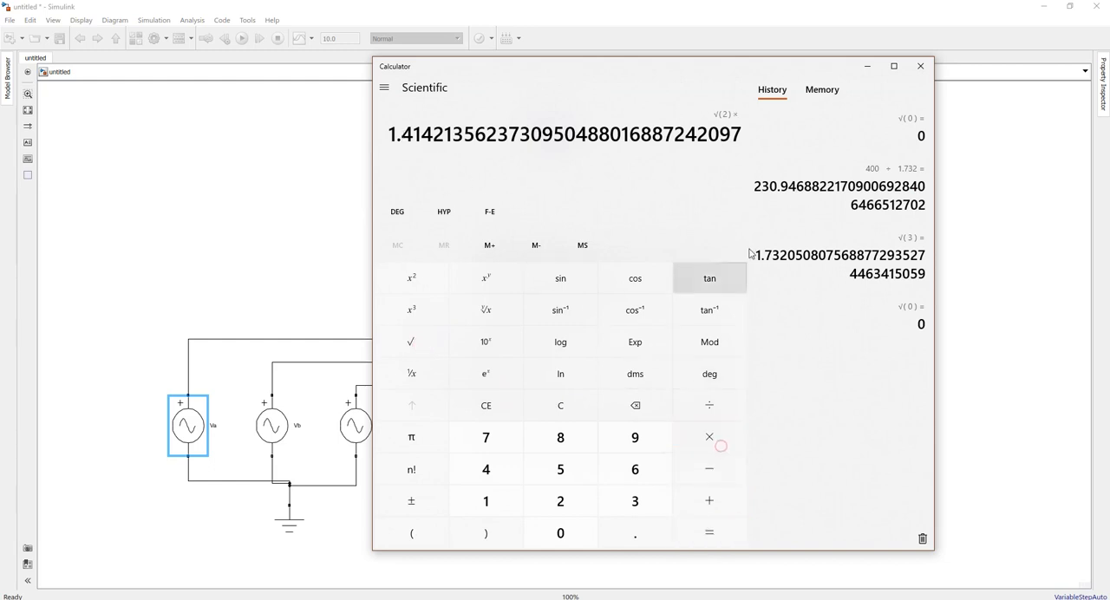
left_click(559, 503)
left_click(616, 503)
left_click(579, 530)
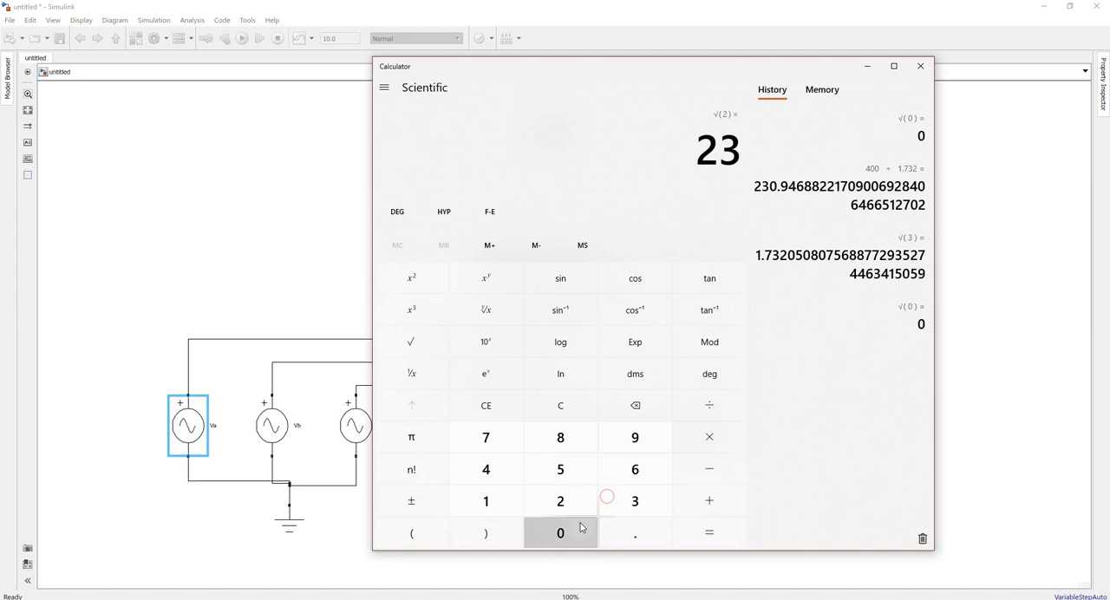
left_click(631, 533)
left_click(632, 441)
left_click(518, 468)
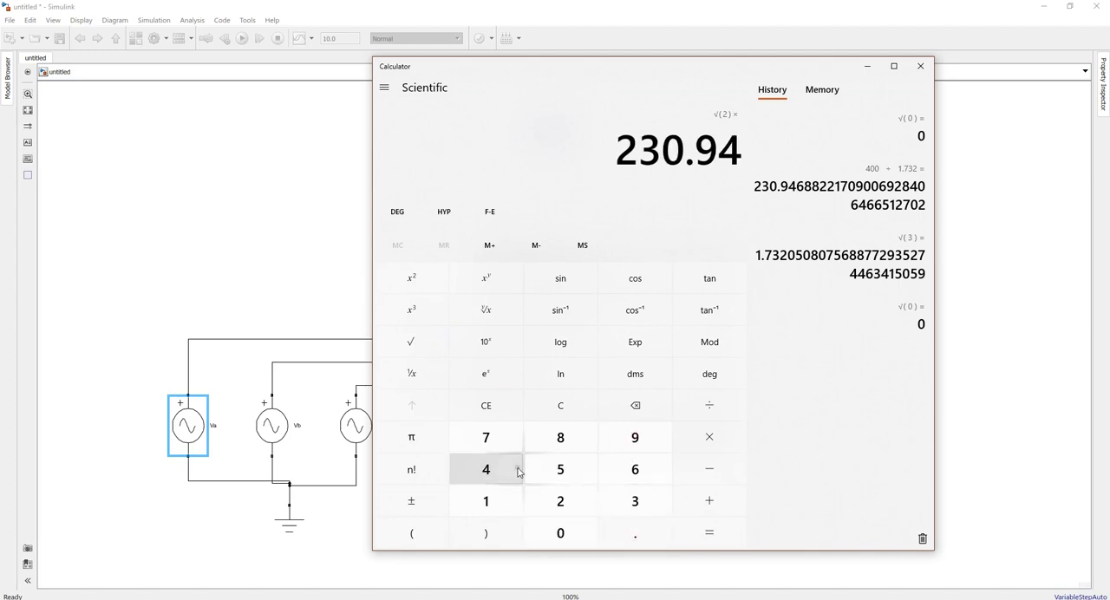
left_click(713, 536)
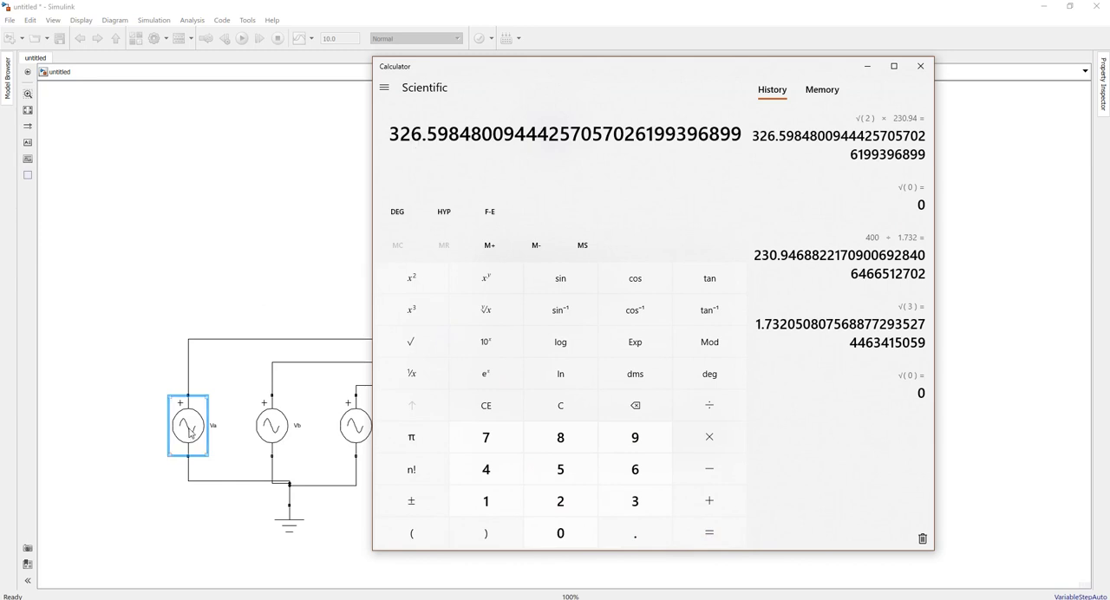
Copy 326.59 from the Calculator result, close Calculator, and use it as the Va source's peak amplitude in Simulink
left_click_drag(447, 136, 390, 136)
right_click(396, 138)
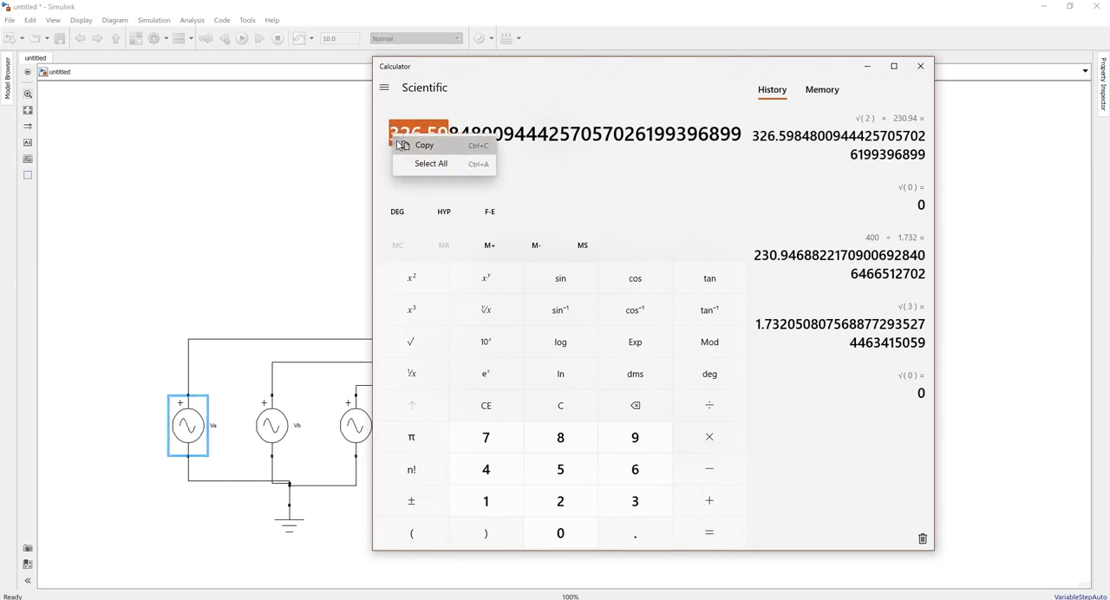
left_click(418, 147)
key("alt+F4")
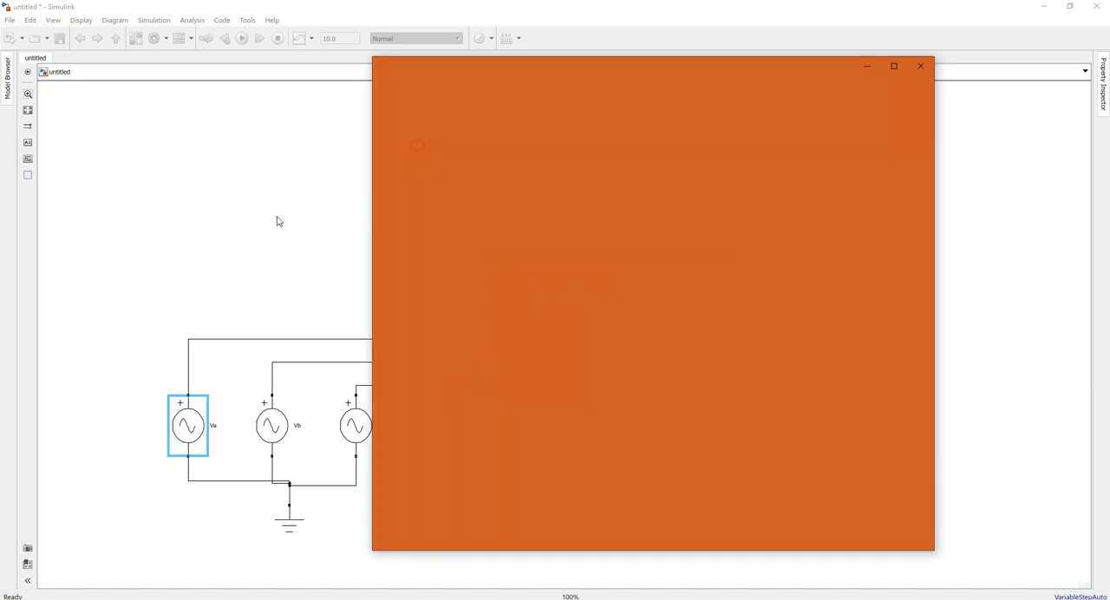
key("BackSpace")
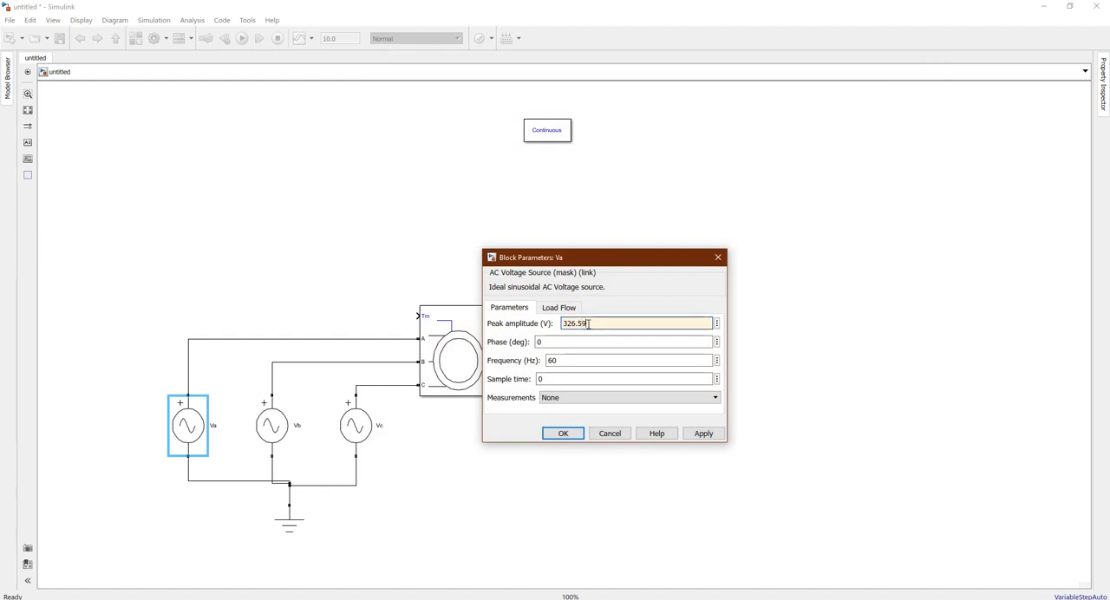
left_click_drag(588, 324, 562, 324)
key("ctrl+c")
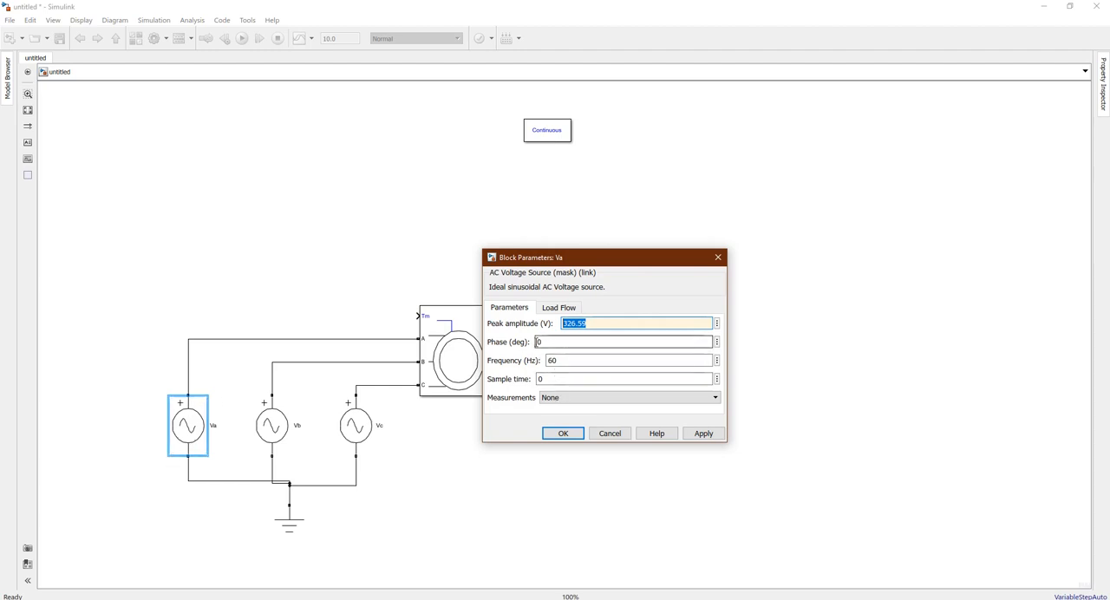
Set the Va source's frequency to 50 Hz and accept its parameters
left_click_drag(546, 360, 560, 360)
type("5")
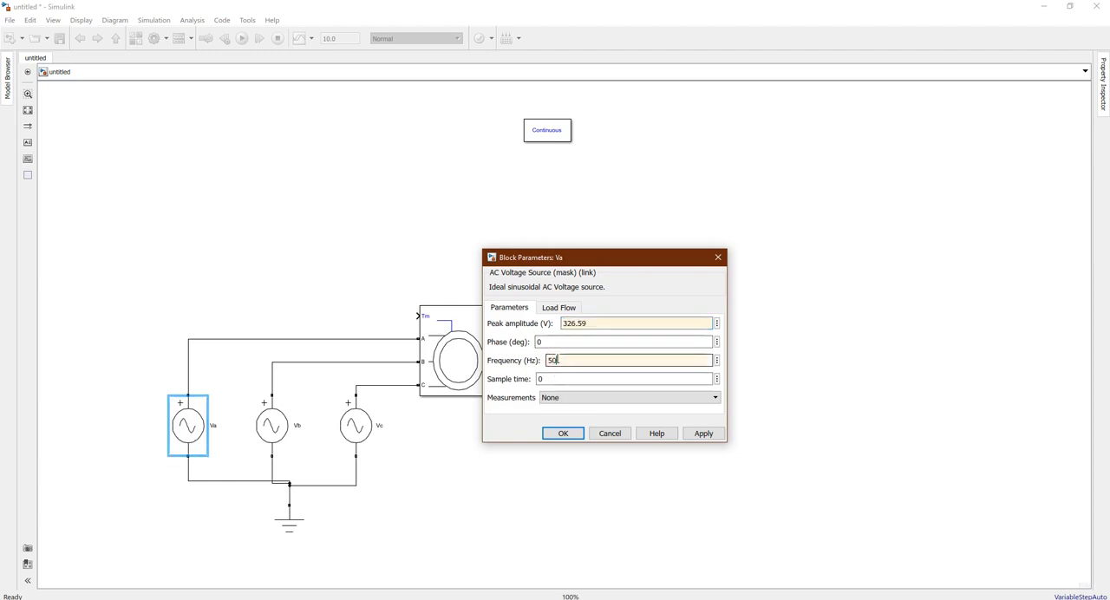
type("0")
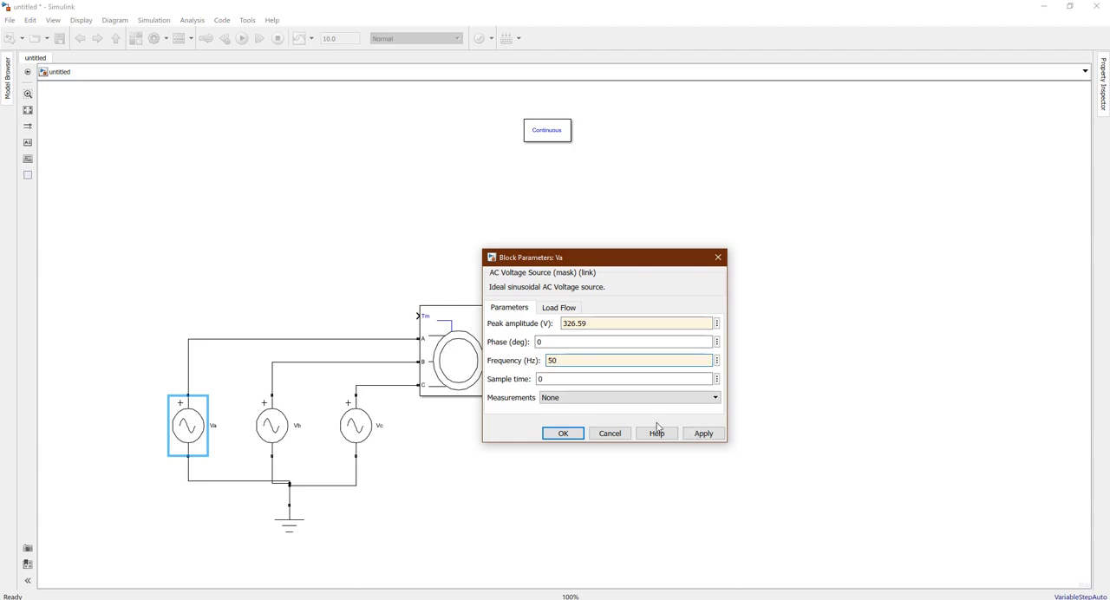
left_click(564, 434)
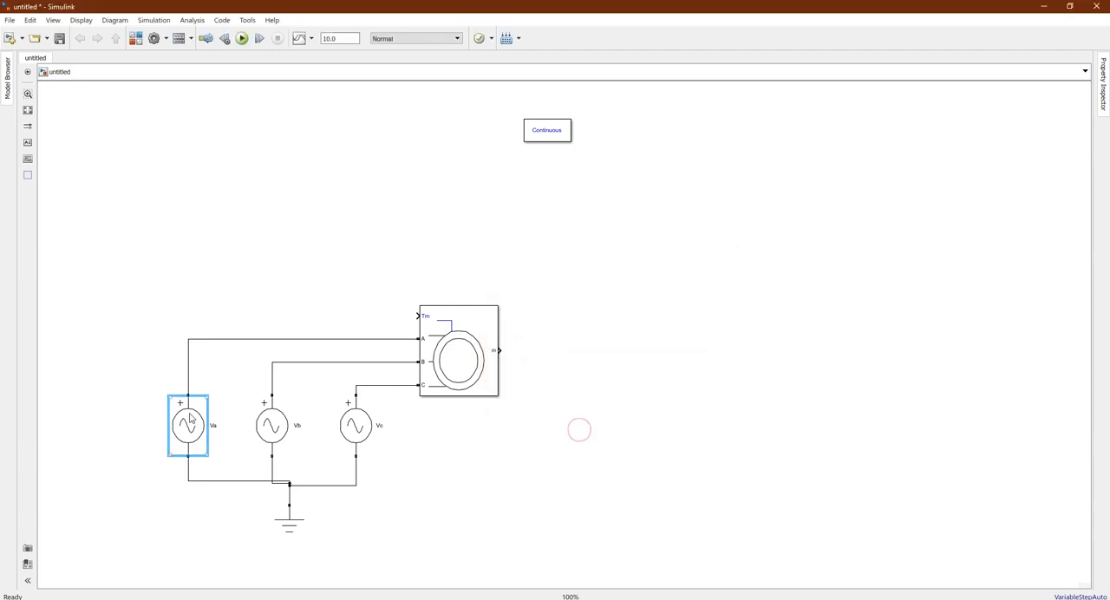
Set the Vb source to a peak amplitude of 326.59 V, a phase of -120 degrees and a frequency of 50 Hz
left_click(268, 426)
double_click(269, 427)
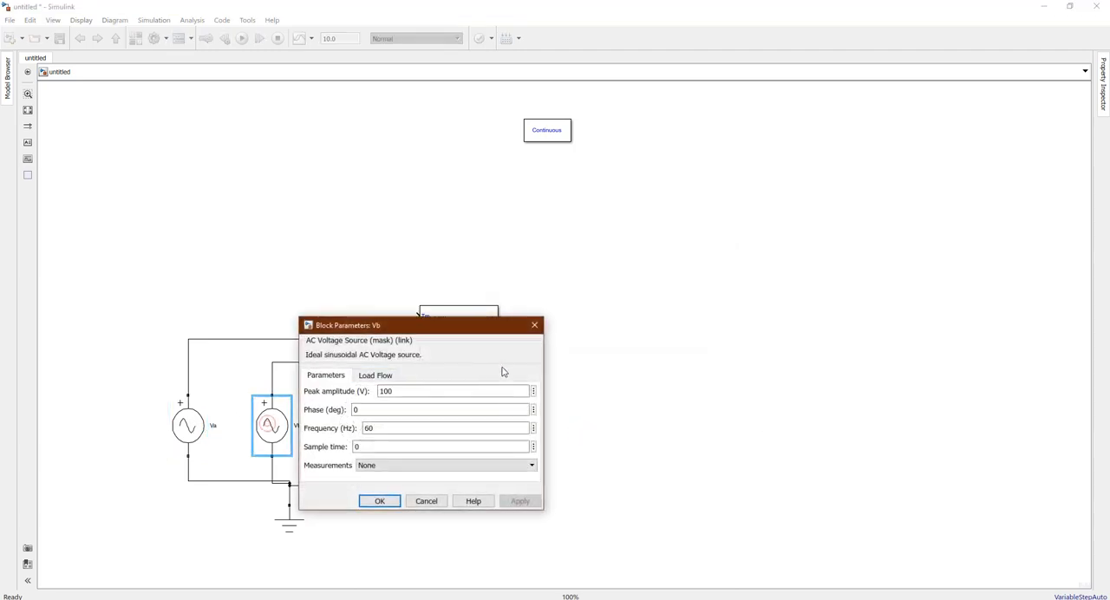
double_click(443, 397)
key("ctrl+v")
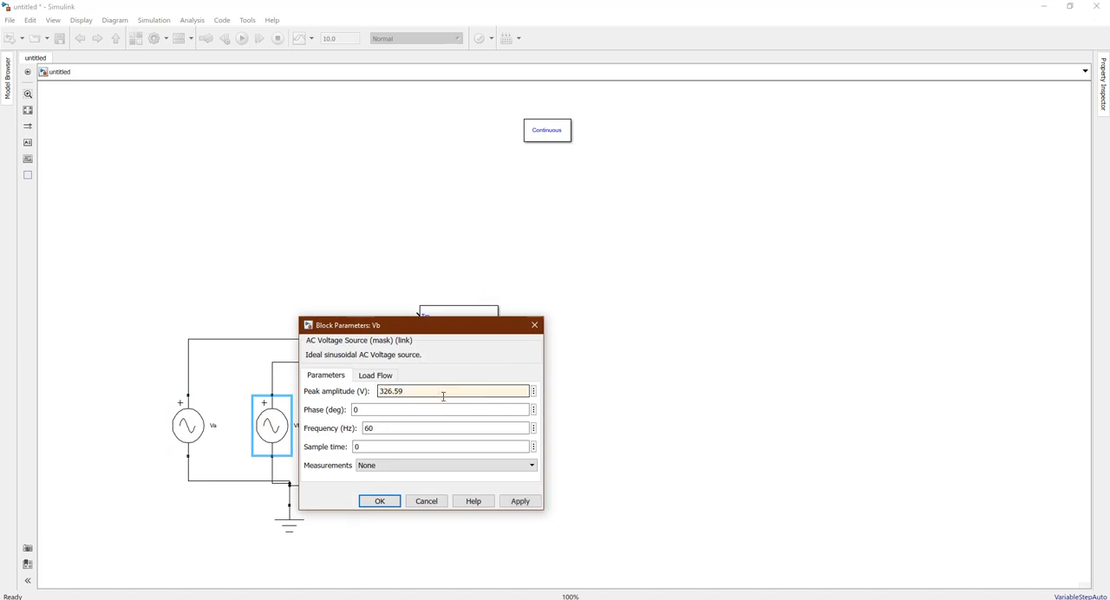
left_click(391, 411)
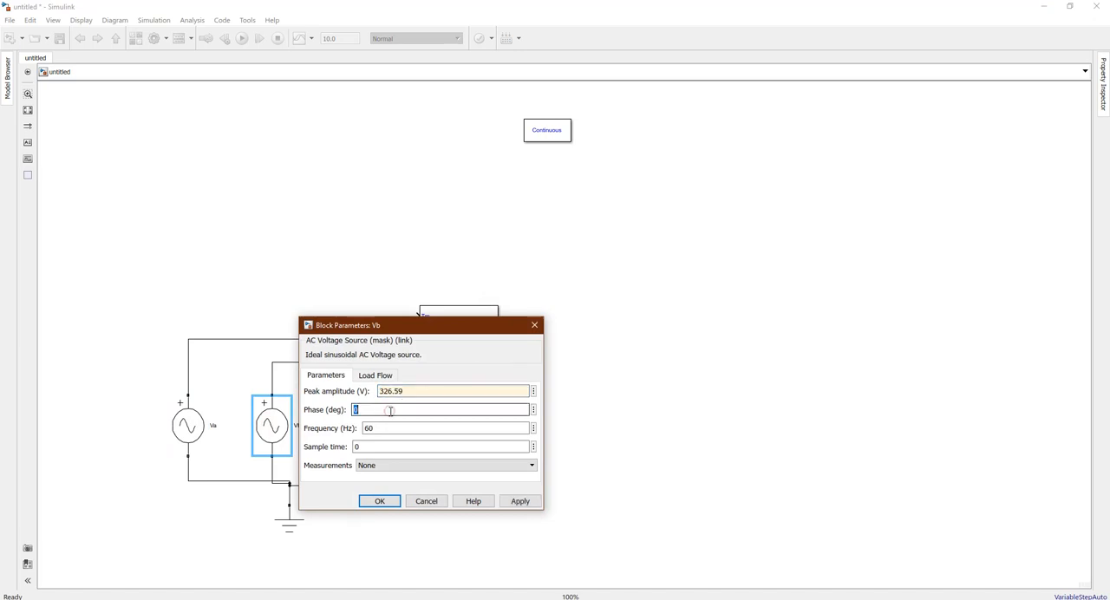
type("-12")
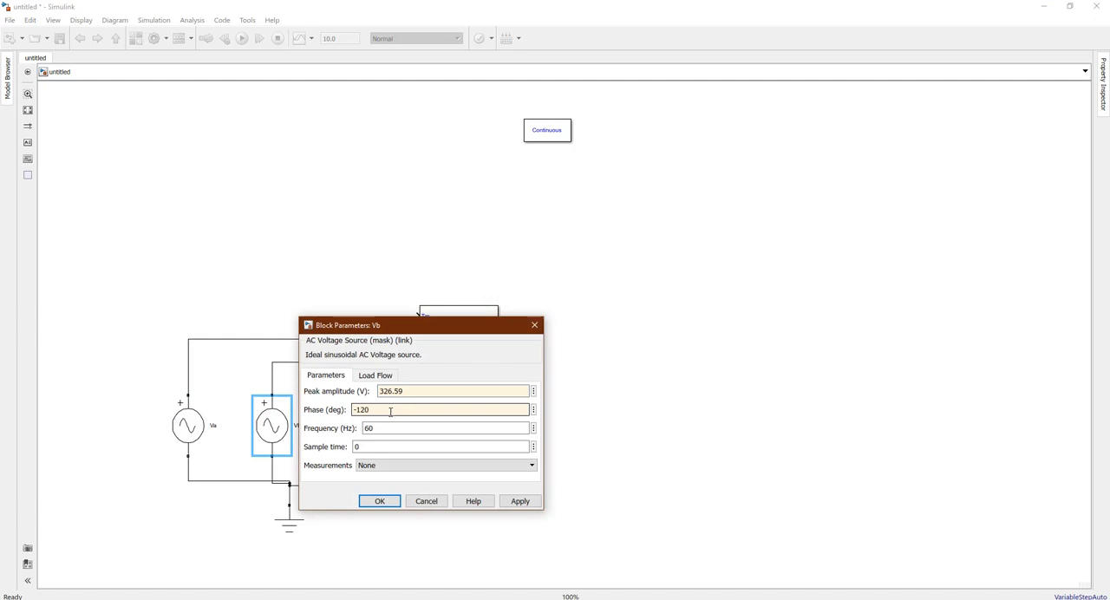
double_click(371, 428)
type("5")
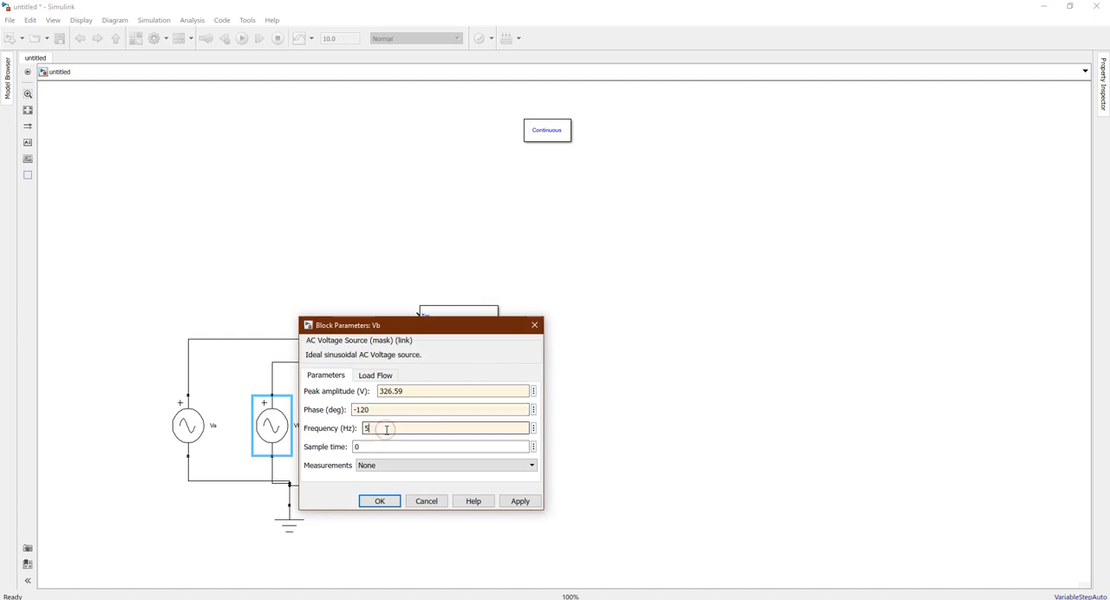
left_click(378, 502)
Set the Vc source to a peak amplitude of 326.59 V, a phase of 120 degrees and a frequency of 50 Hz
double_click(354, 426)
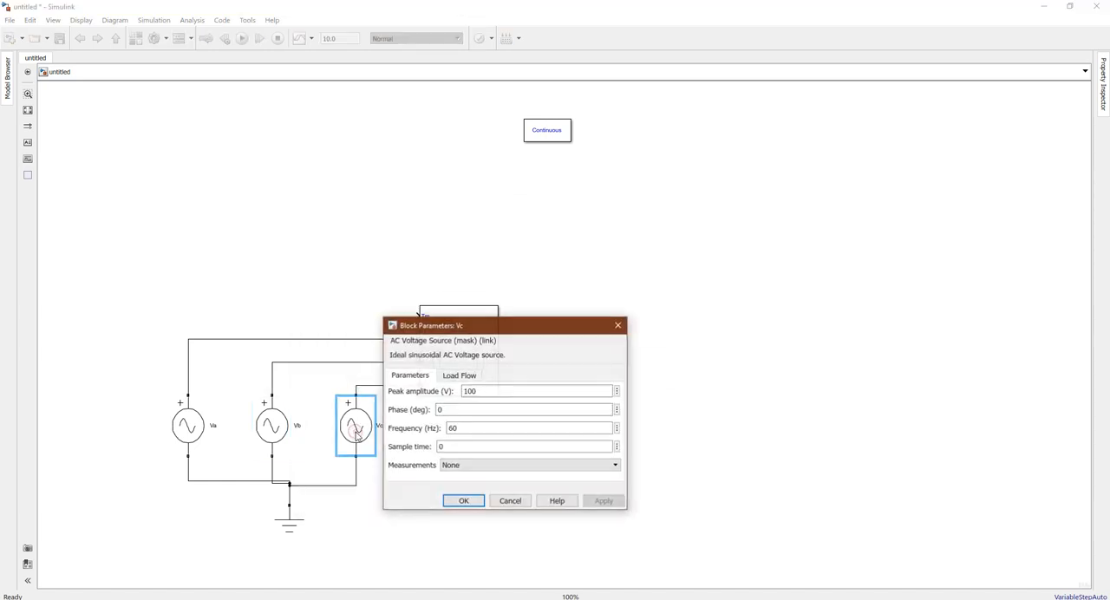
double_click(486, 390)
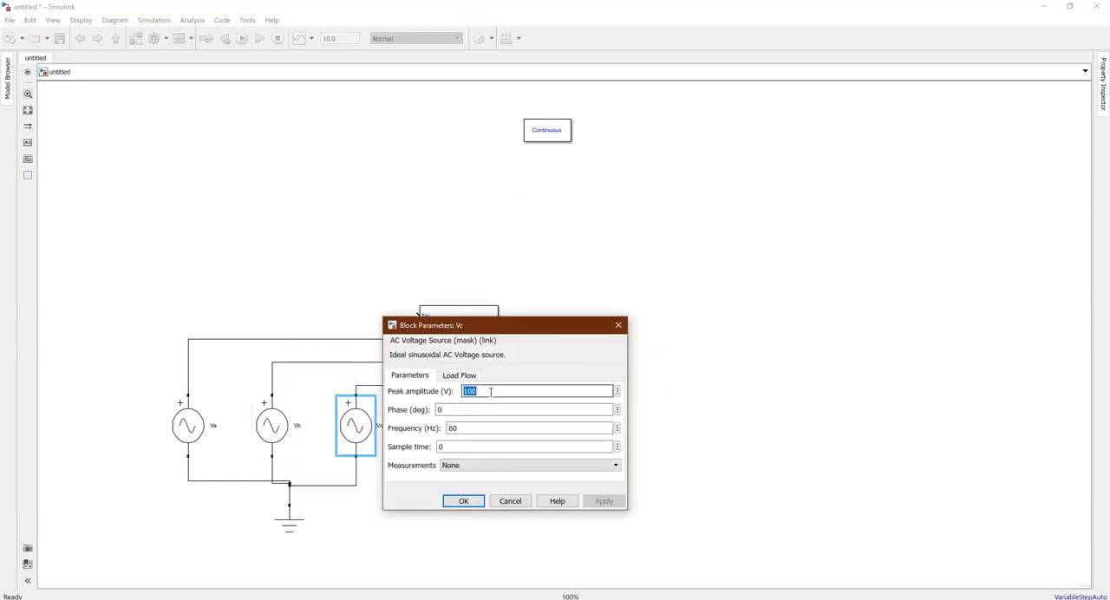
type("326.59")
left_click(465, 410)
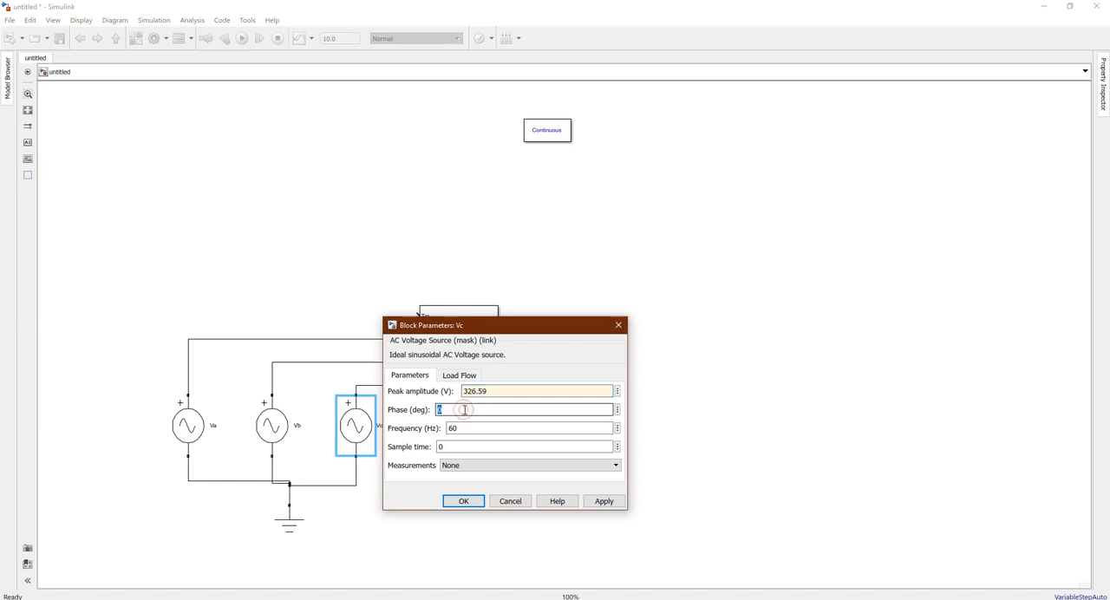
type("120")
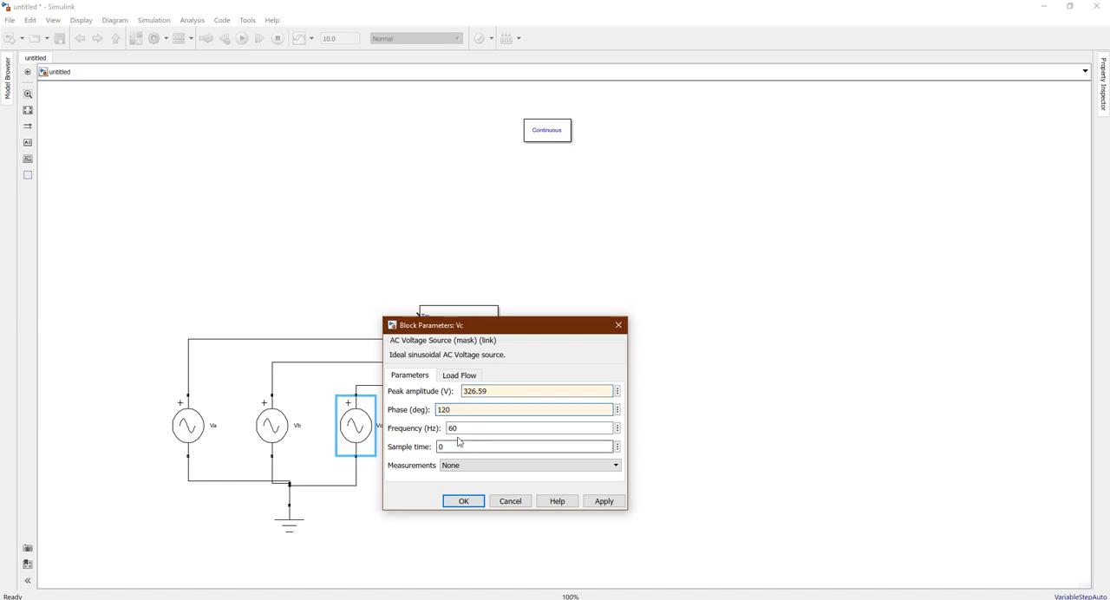
double_click(469, 429)
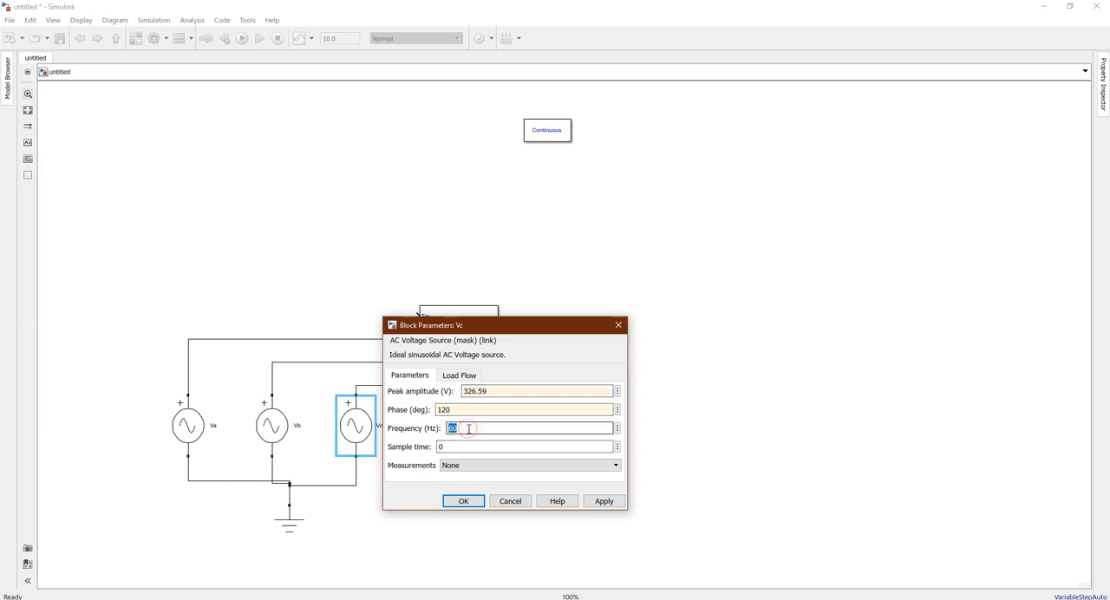
type("50")
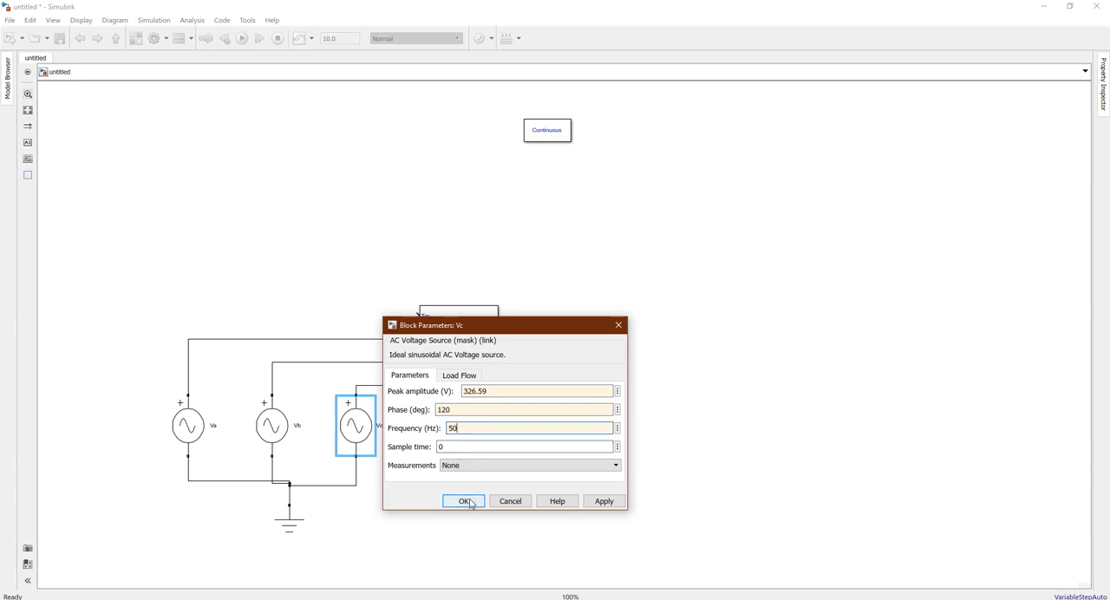
left_click(467, 501)
left_click(469, 501)
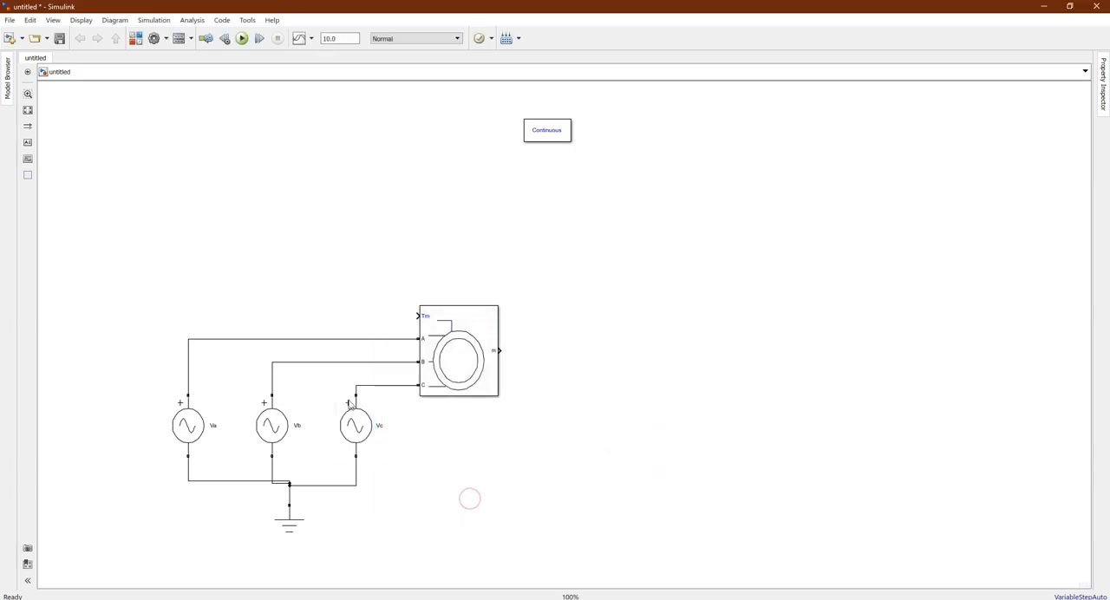
Tidy the wire joining Vb to the ground junction, and search the block library for bus creator
left_click_drag(289, 481, 289, 478)
left_click(497, 349)
key("ctrl+shift+l")
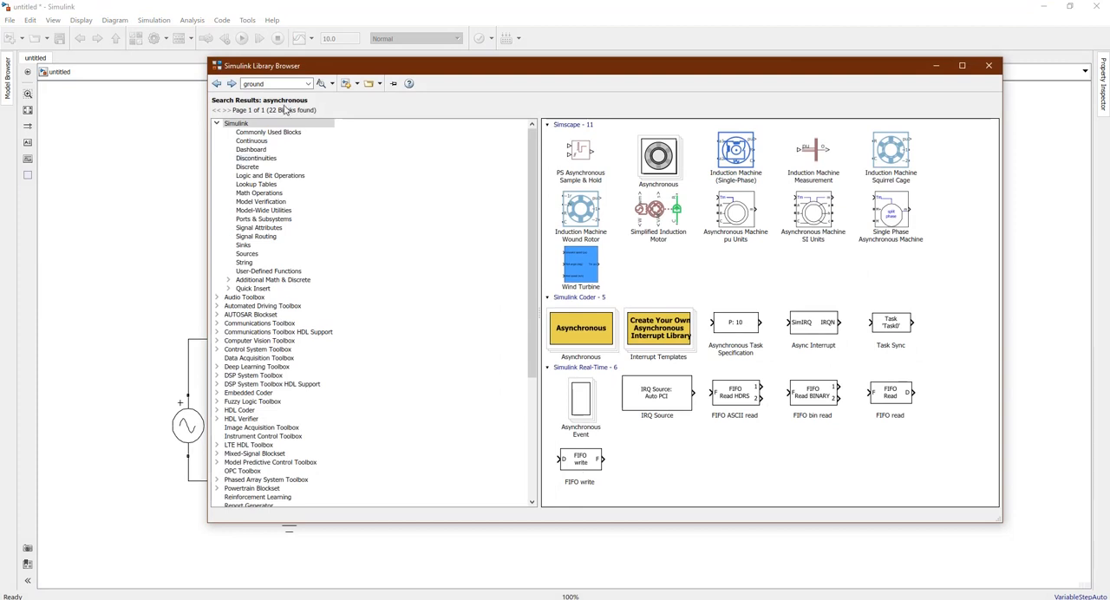
left_click(269, 84)
type("bus creator")
key("Return")
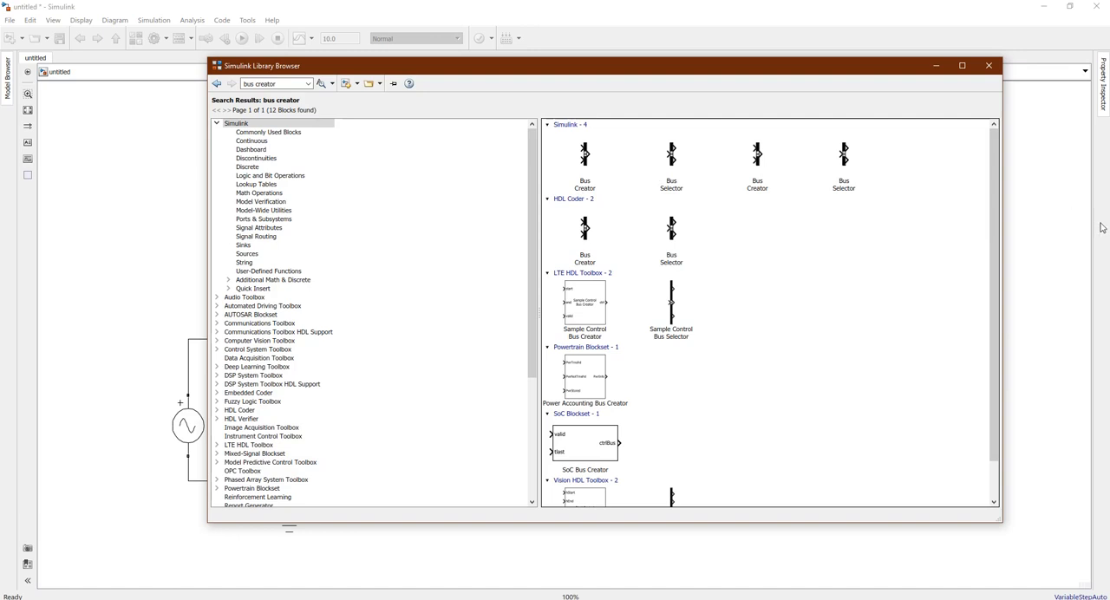
Add a Bus Creator and a Bus Selector from Simulink's Commonly Used Blocks to the model
left_click(587, 160)
right_click(591, 161)
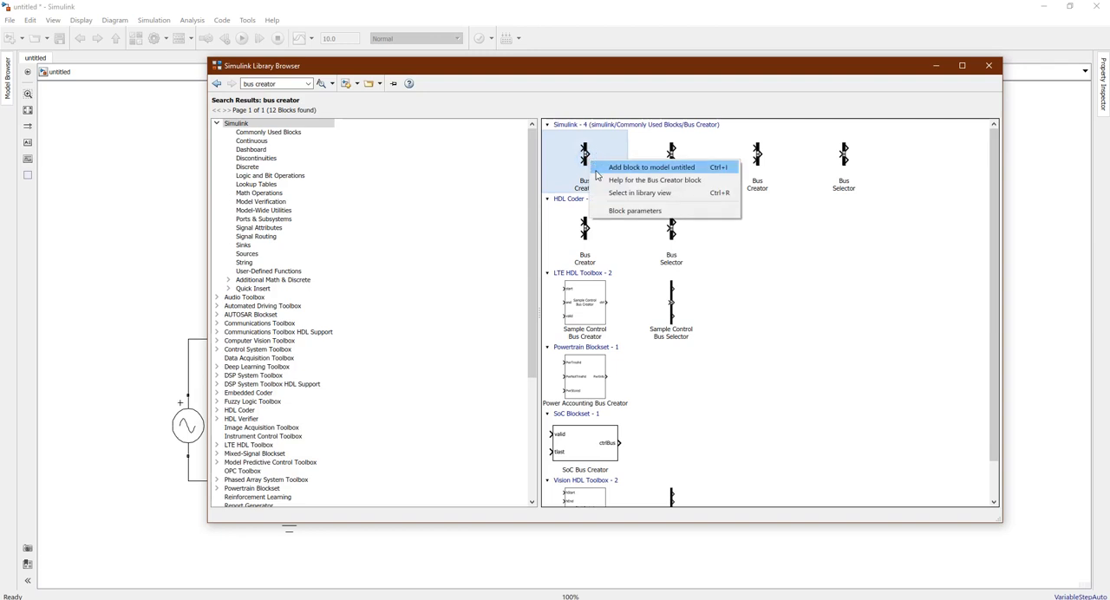
left_click(596, 171)
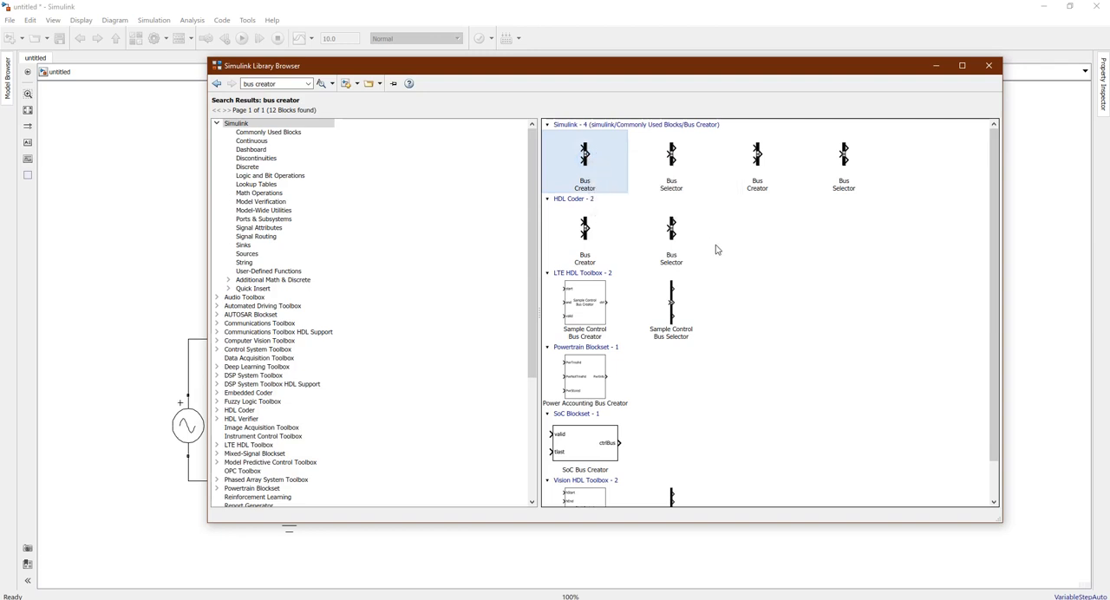
right_click(684, 173)
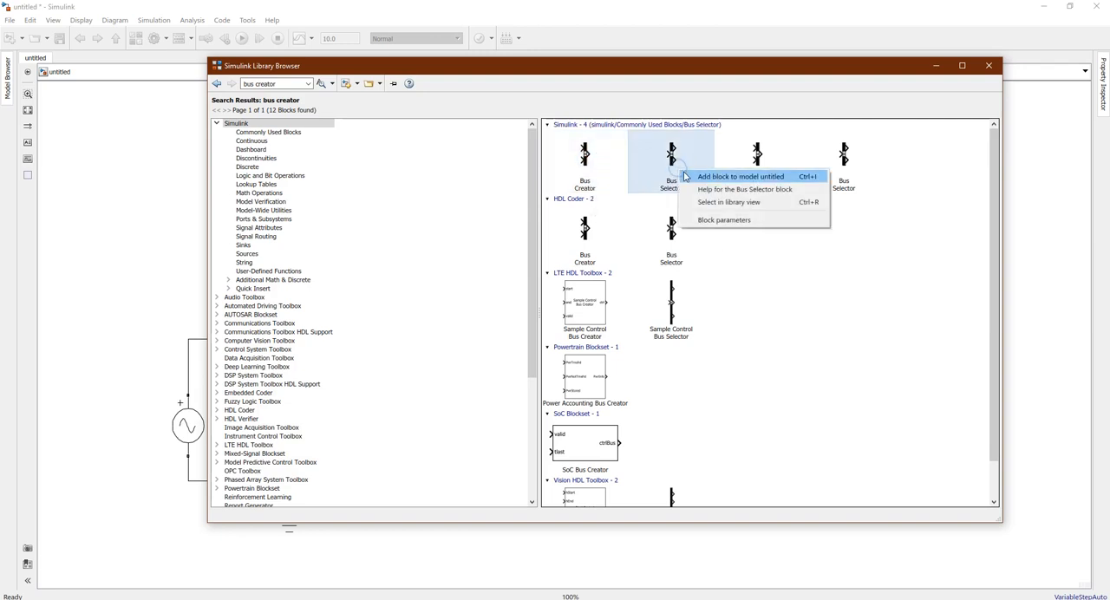
left_click(685, 176)
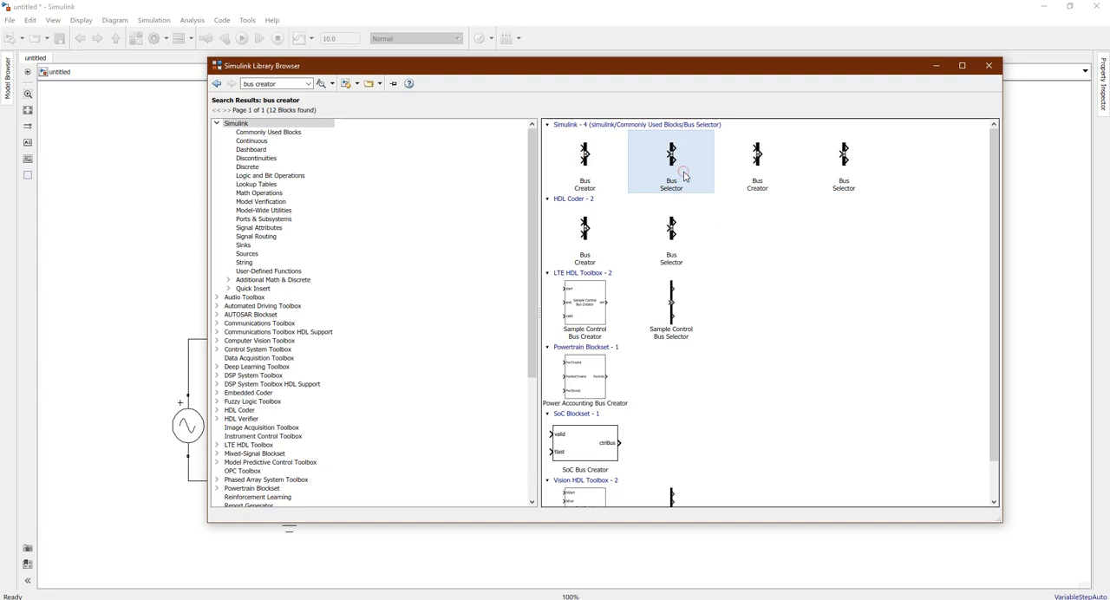
left_click(935, 65)
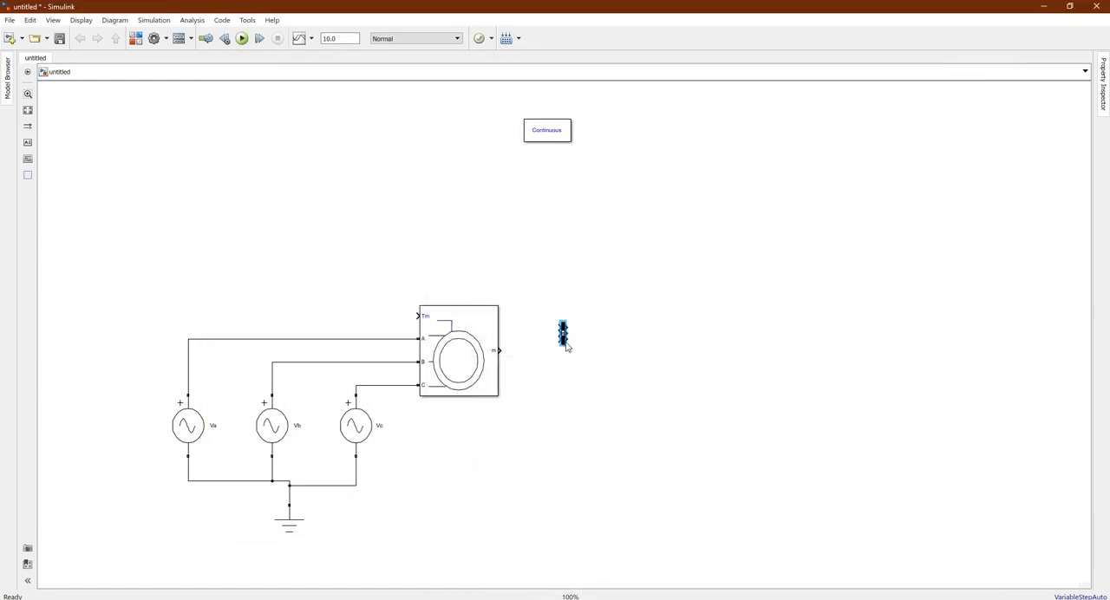
Separate the overlapping bus blocks beside the machine, with the Bus Selector above and the Bus Creator below as a tall bar
mouse_move(567, 344)
left_mouse_down()
mouse_move(590, 363)
mouse_move(565, 330)
mouse_move(675, 233)
left_mouse_up()
left_click(702, 249)
key("Delete")
left_click_drag(566, 345, 692, 482)
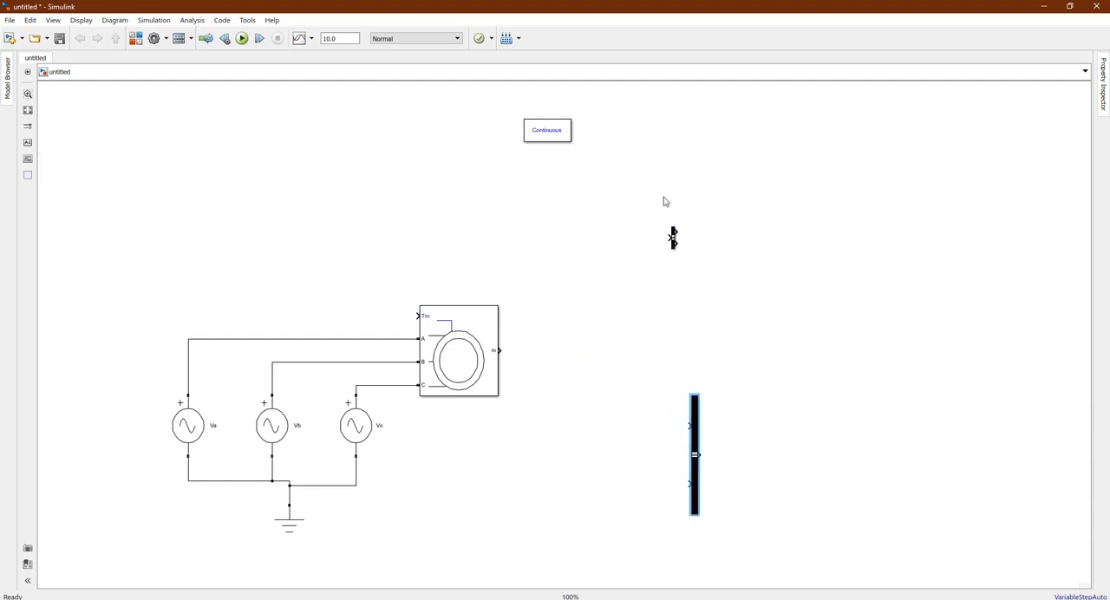
Stretch the Bus Selector into a tall bar in line with the machine's m output and connect the two
left_click_drag(674, 250, 676, 378)
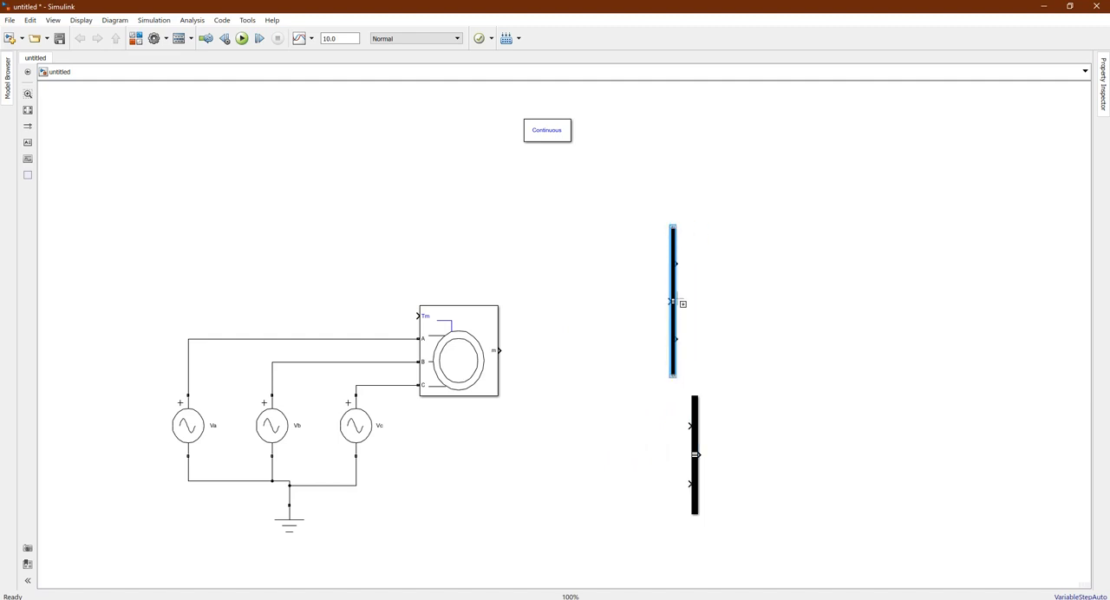
left_click_drag(674, 301, 595, 349)
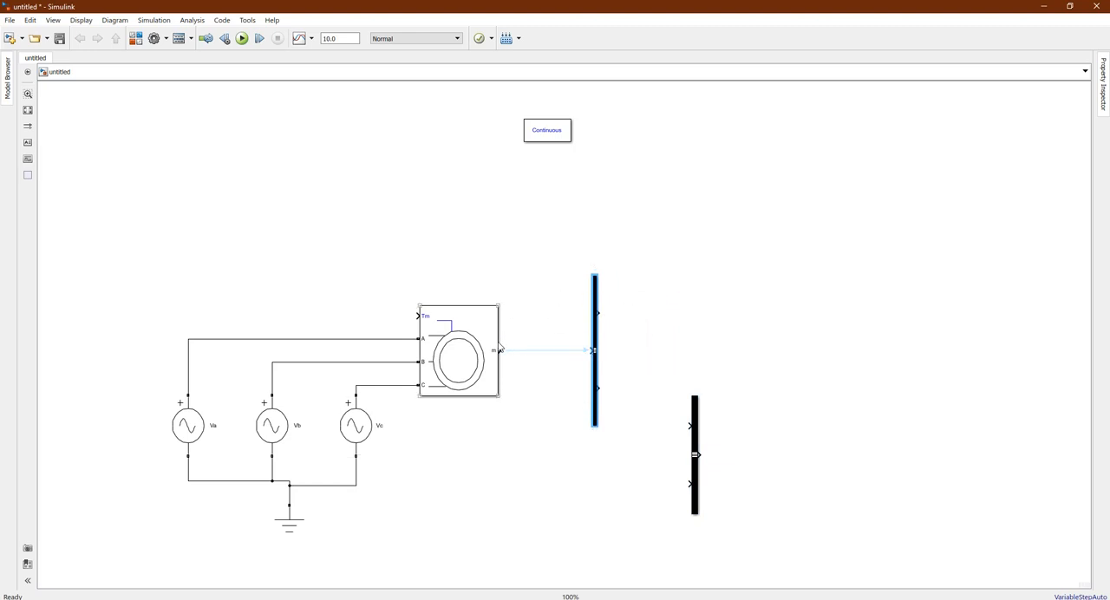
left_click_drag(500, 351, 591, 350)
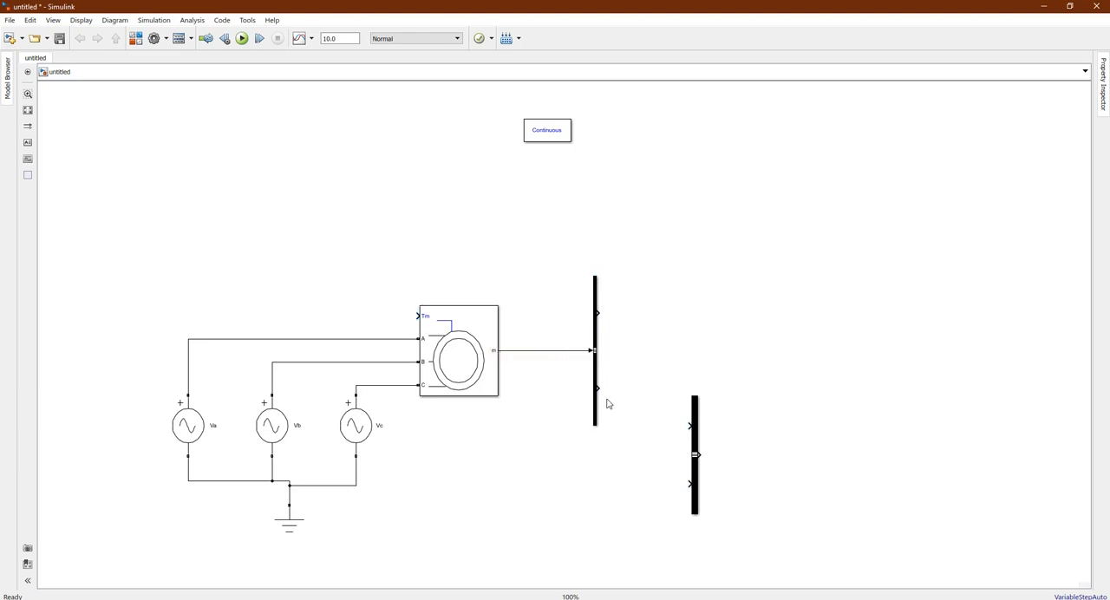
Remove the default signal1 and signal2 entries from the Bus Selector's selected signals
left_click(596, 363)
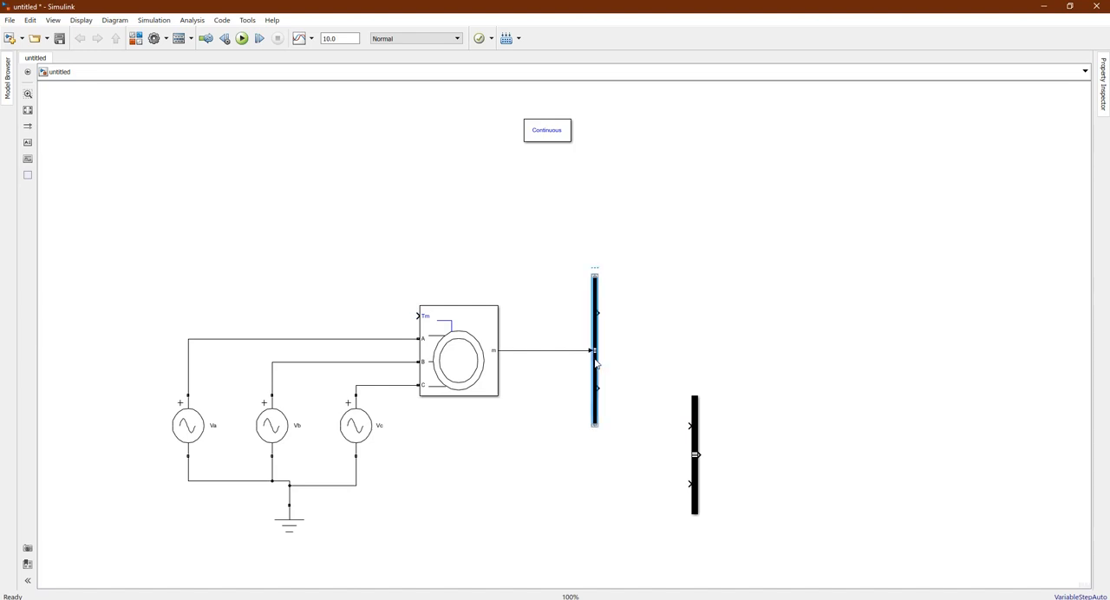
double_click(595, 363)
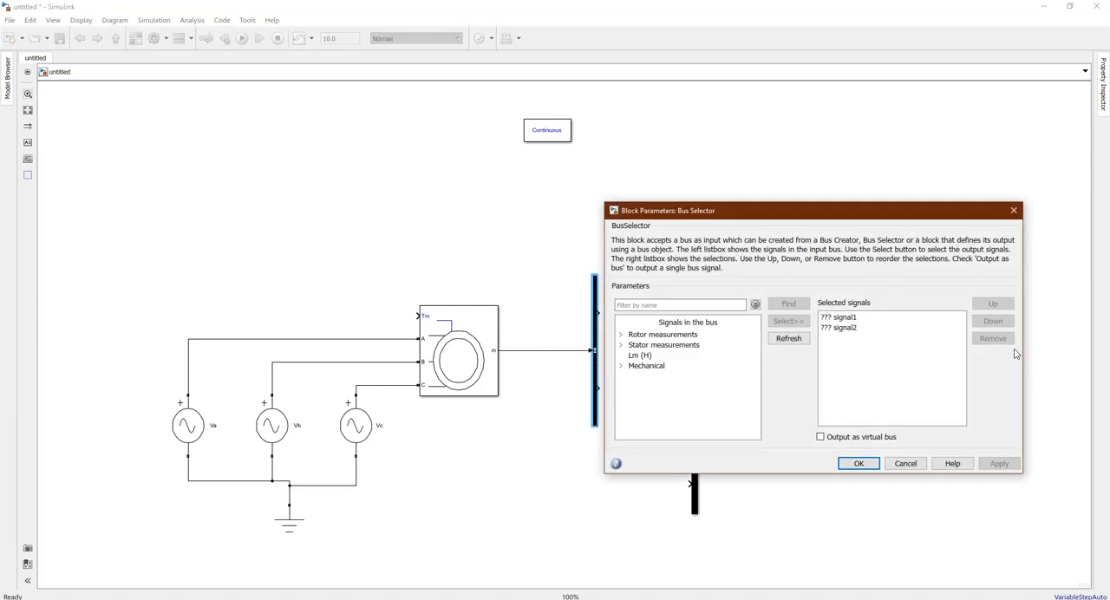
left_click(873, 321)
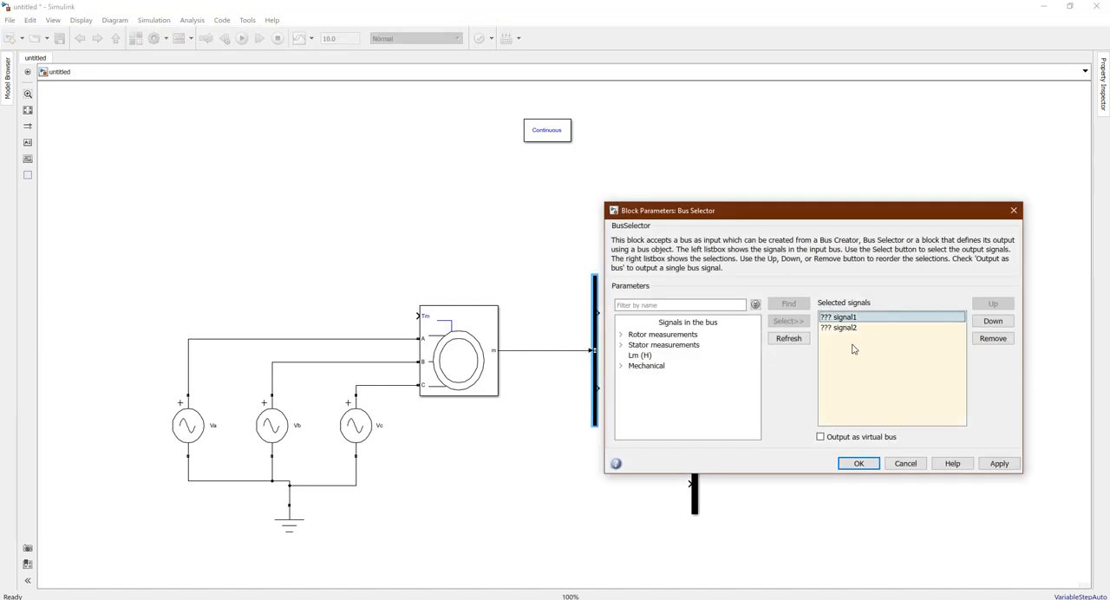
key("Delete")
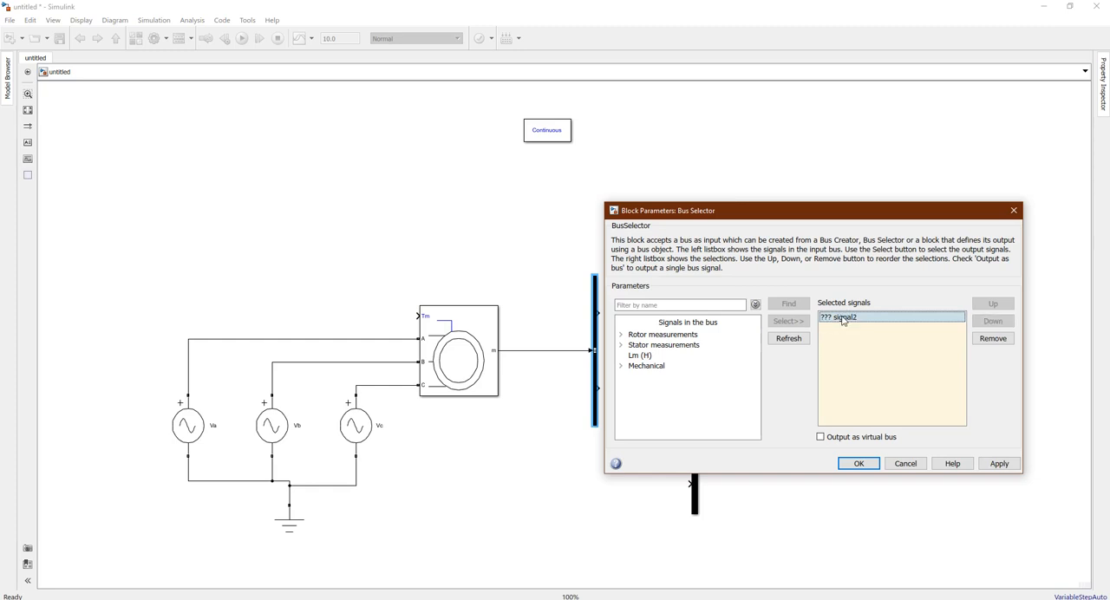
key("Delete")
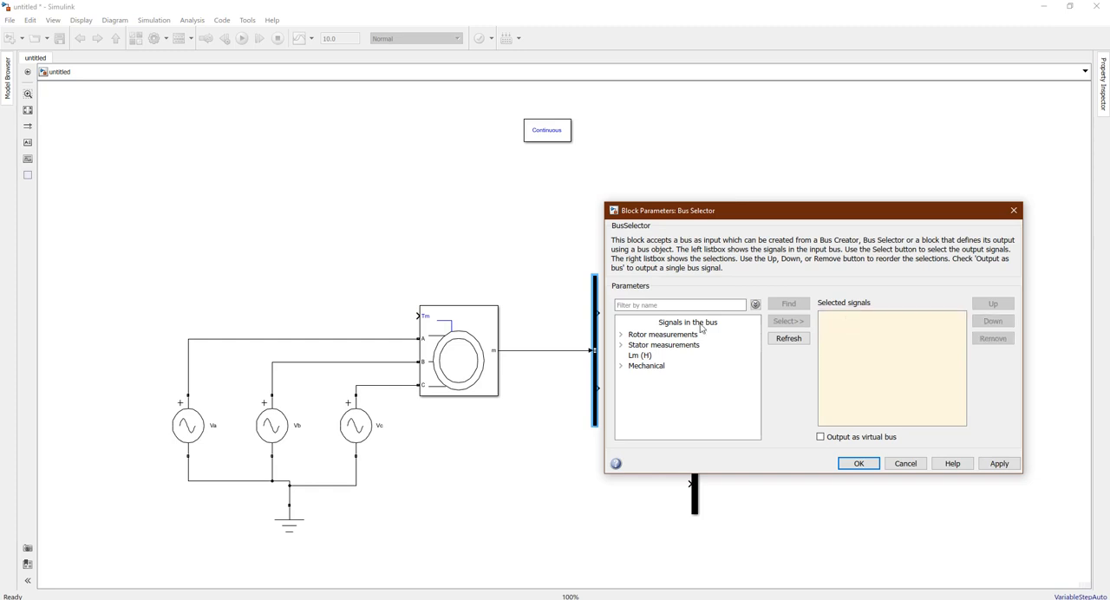
Add the mechanical signals Rotor speed (wm) and Electromagnetic torque Te (N*m) to the Bus Selector's selected signals
left_click_drag(752, 208, 751, 186)
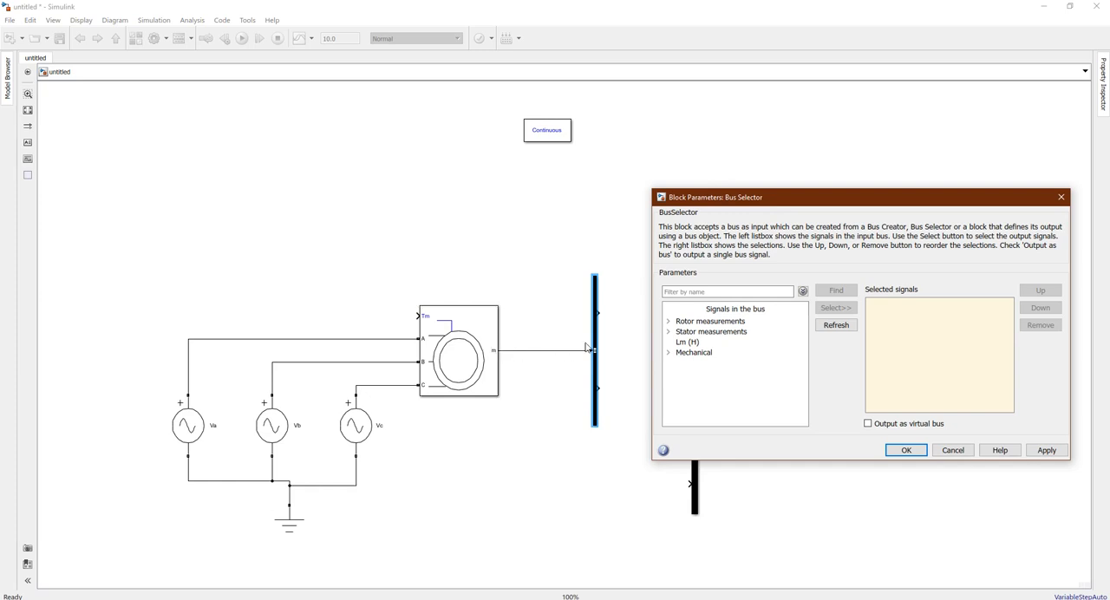
left_click_drag(586, 348, 594, 351)
left_click(667, 351)
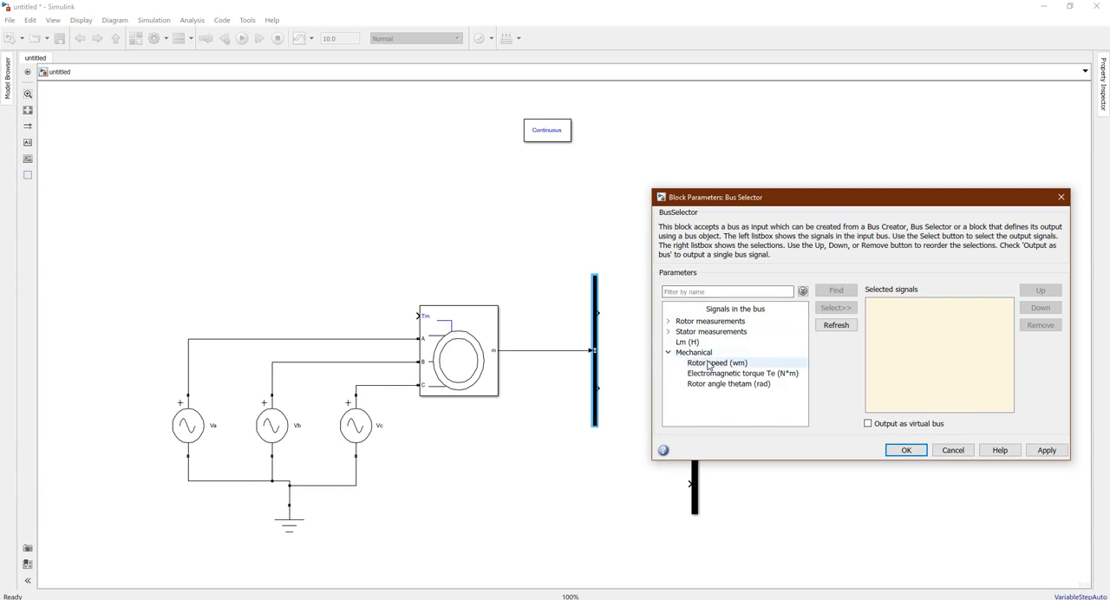
left_click(708, 364)
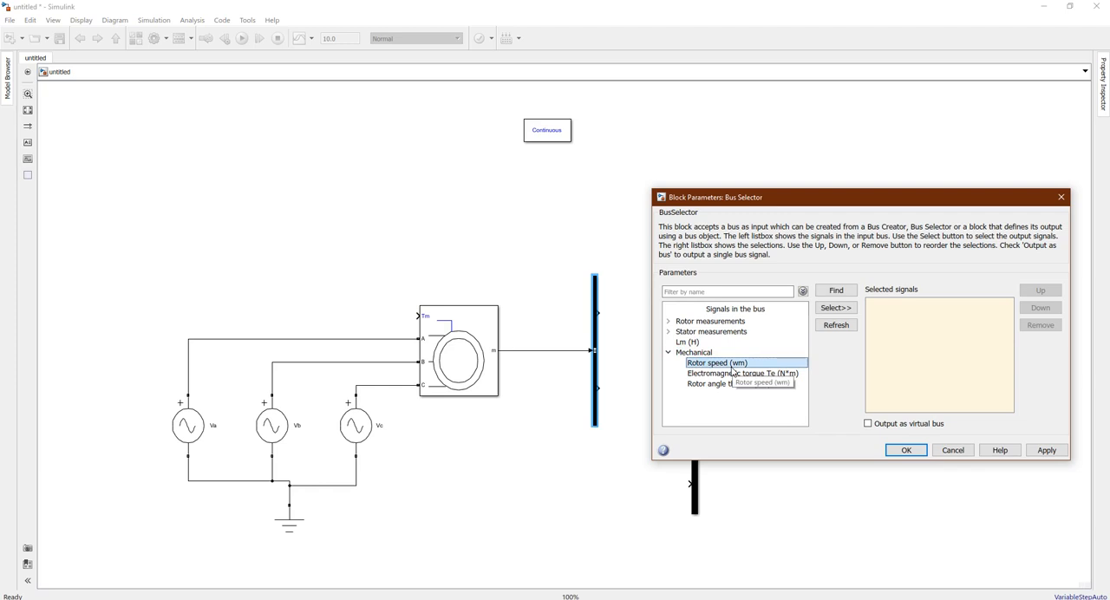
left_click(836, 310)
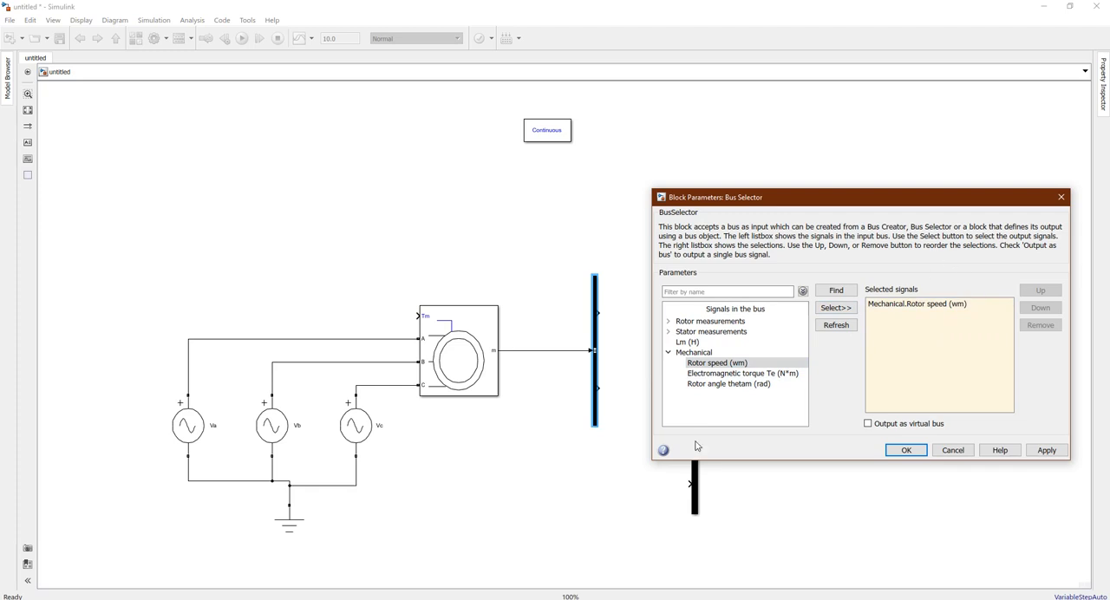
left_click(736, 374)
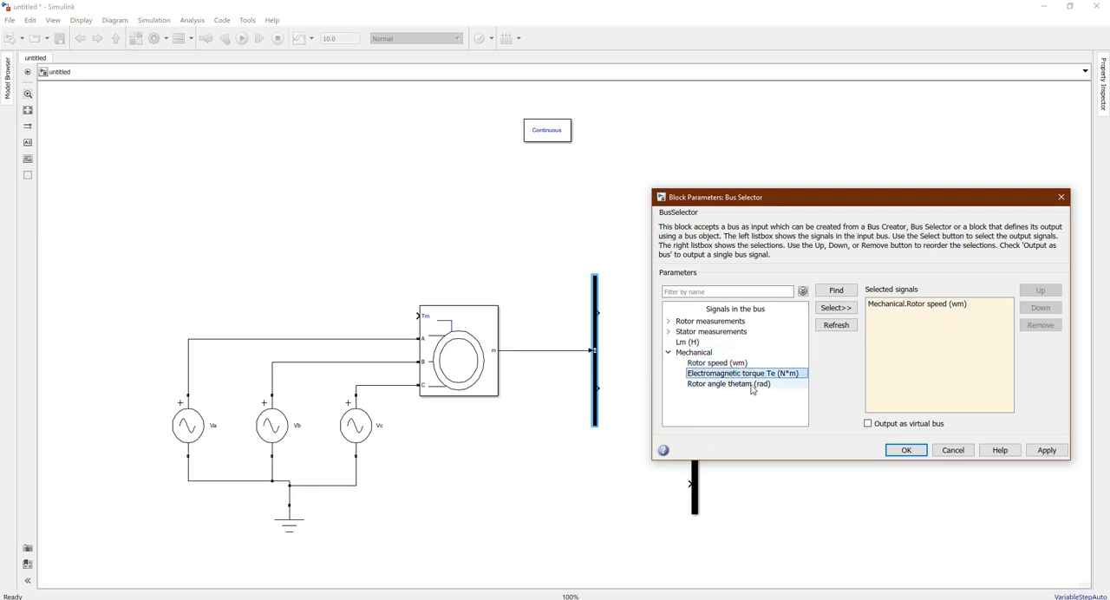
left_click(837, 309)
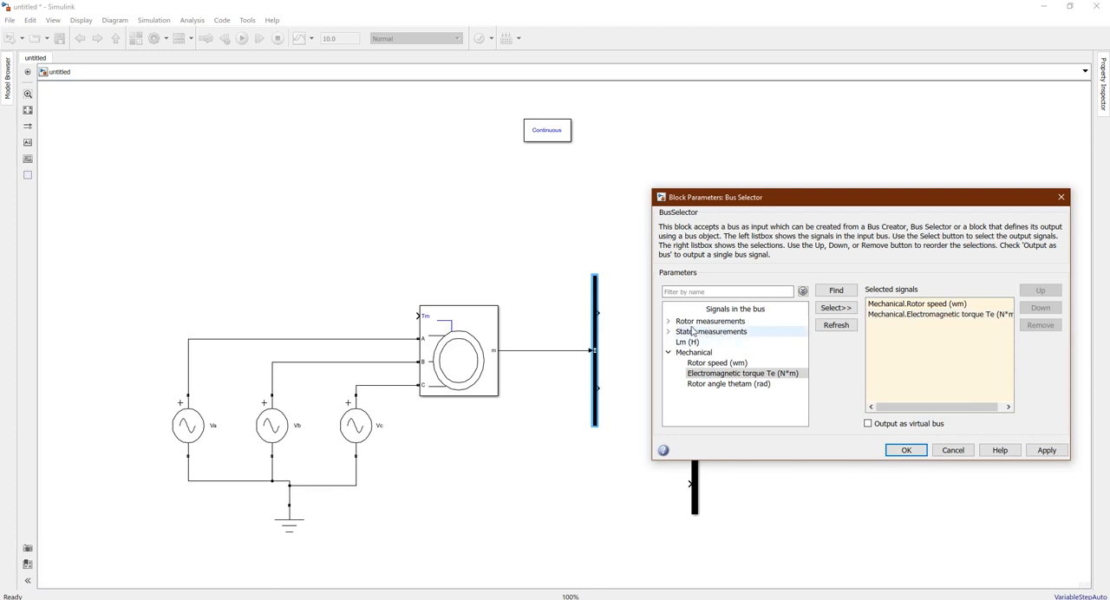
Add the stator currents is_a, is_b and is_c to the Bus Selector's selected signals
left_click(669, 331)
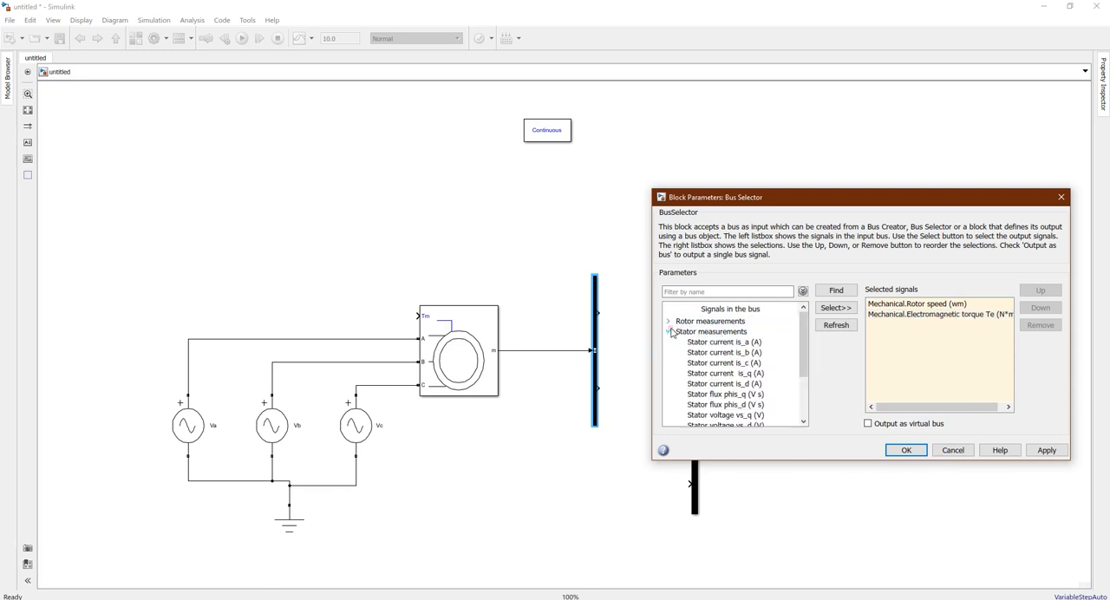
left_click(746, 344)
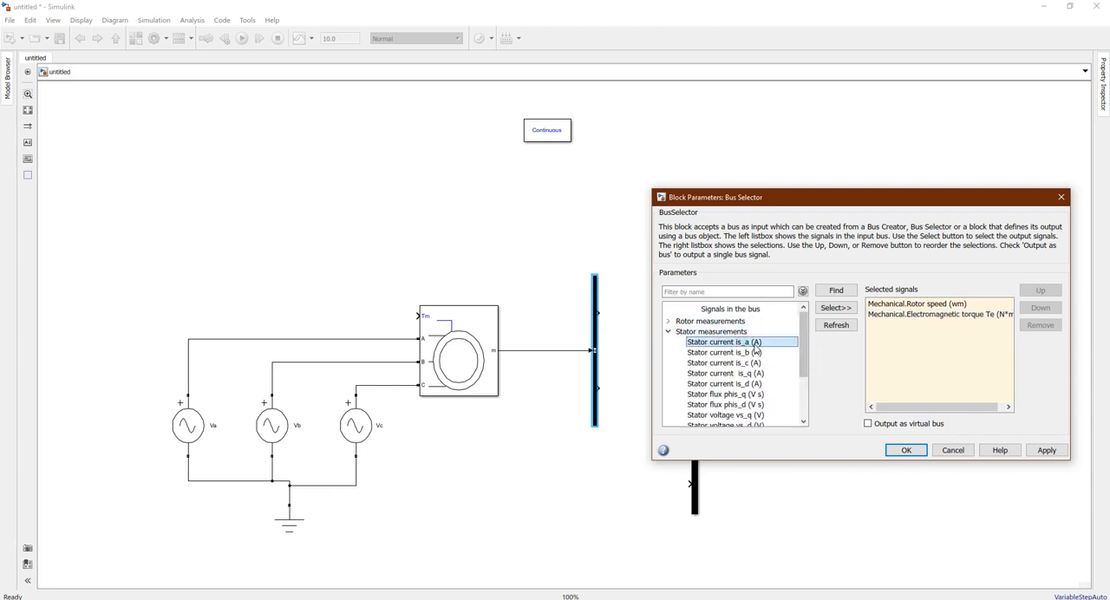
left_click(837, 308)
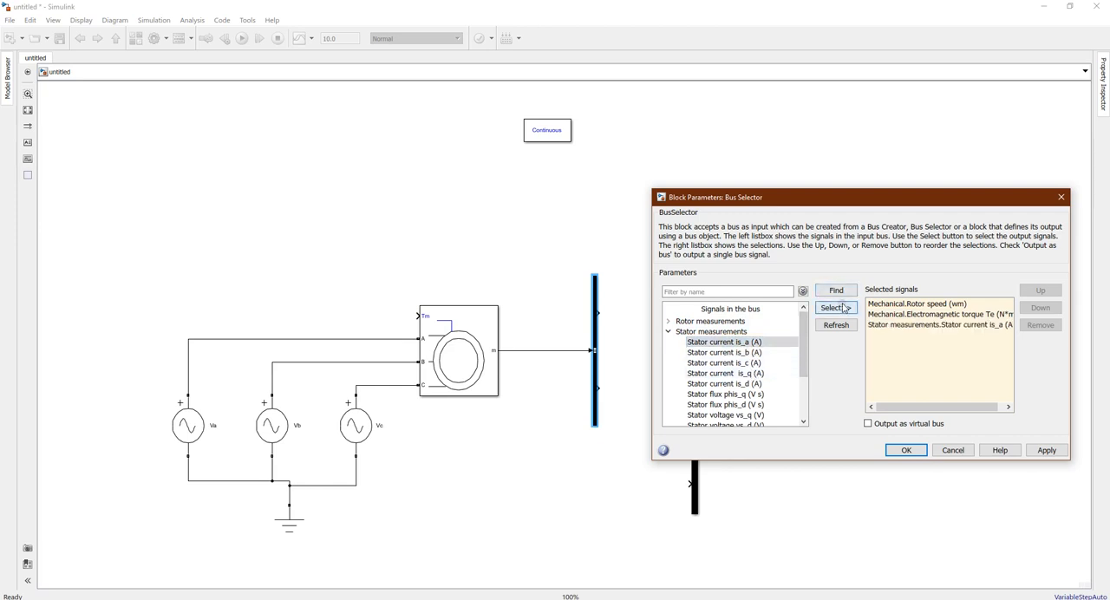
left_click(745, 353)
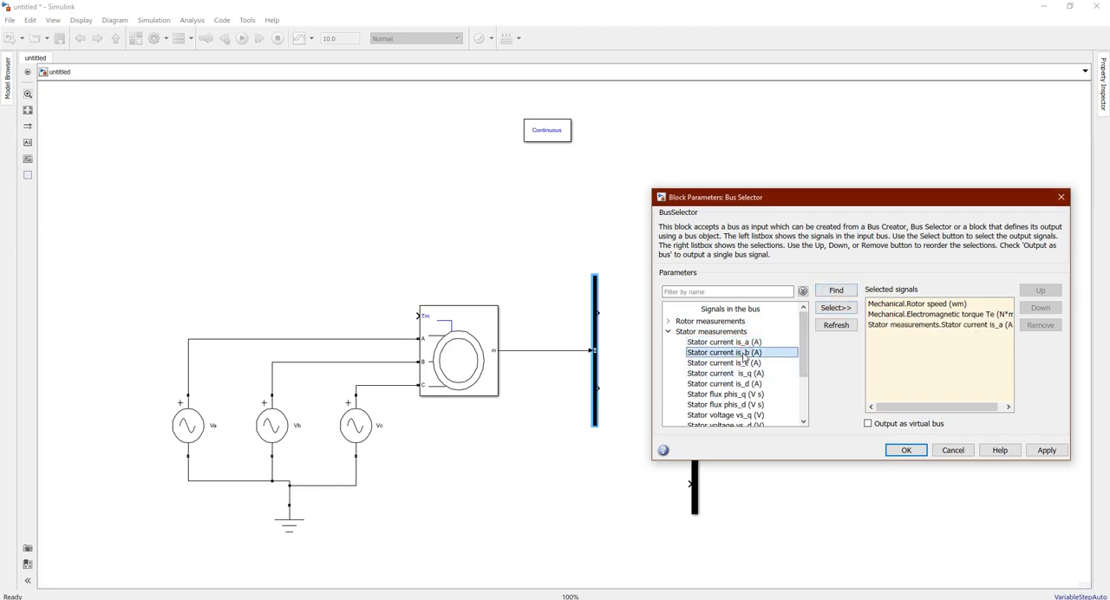
left_click(841, 310)
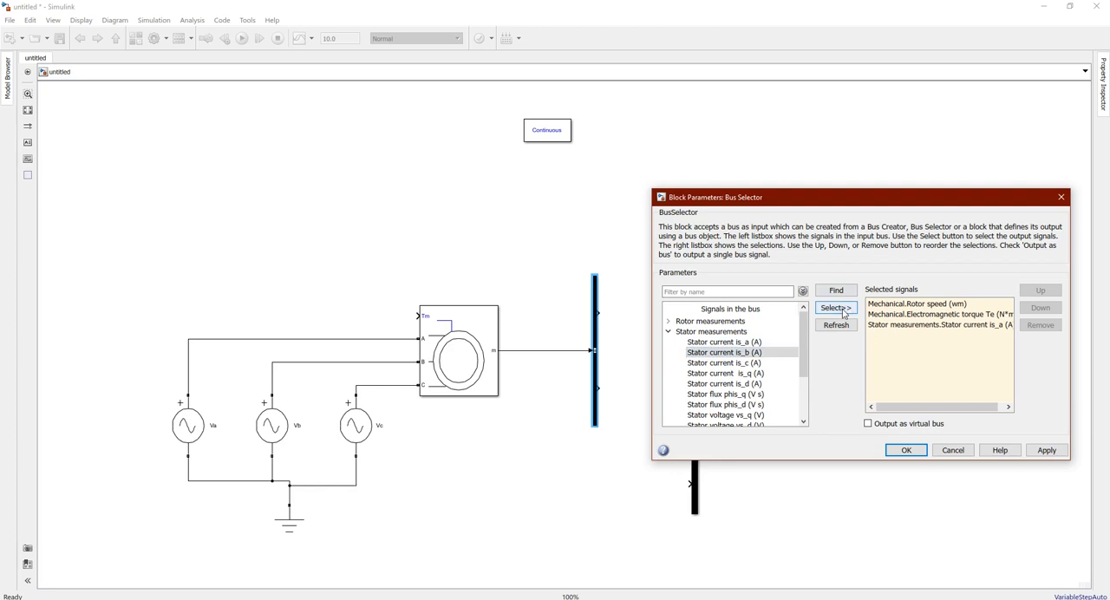
left_click(747, 364)
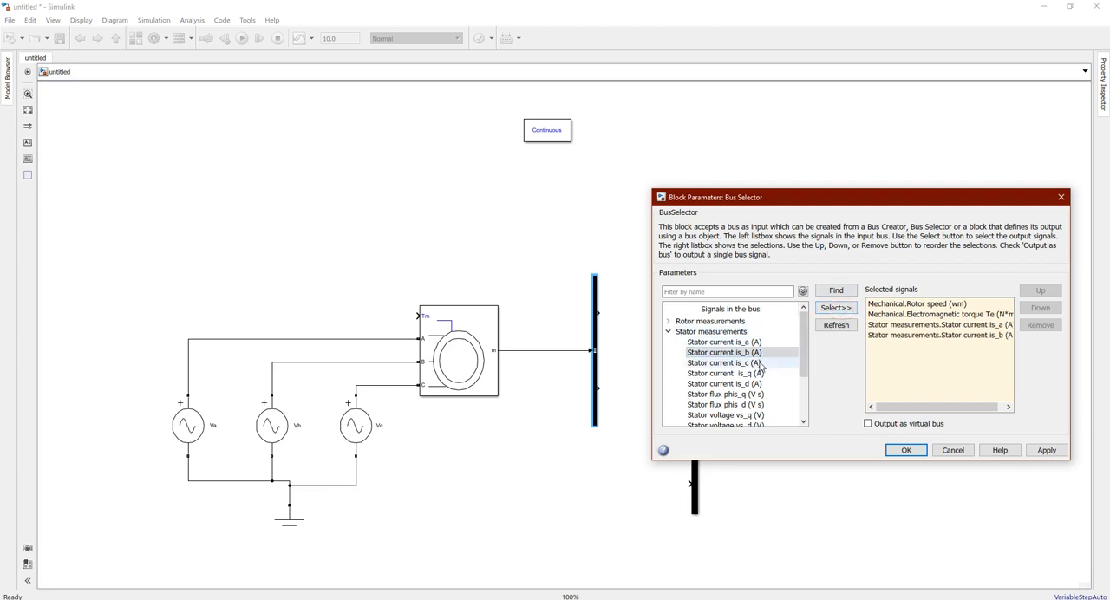
left_click(836, 309)
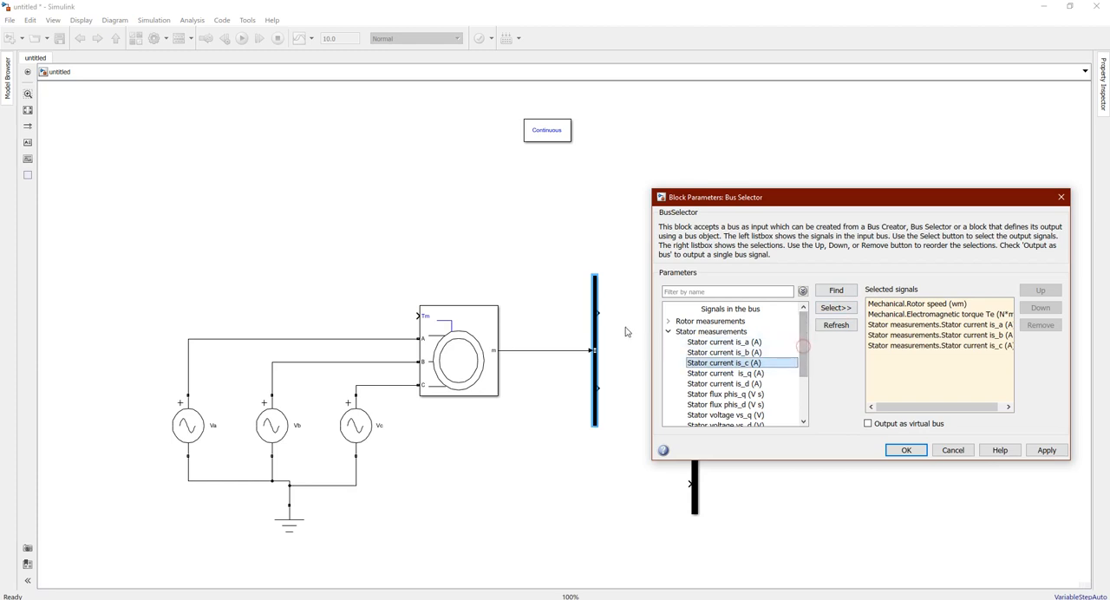
Add the rotor currents ir_a, ir_b and ir_c to the Bus Selector's selected signals and apply the block parameters
left_click(668, 332)
left_click(668, 321)
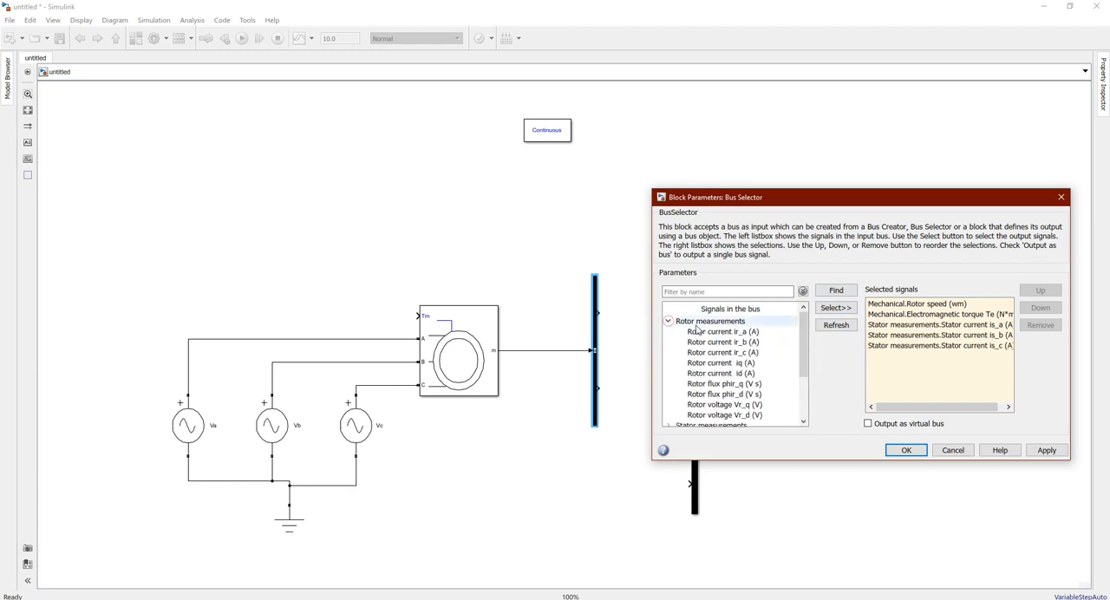
left_click(709, 333)
left_click(834, 308)
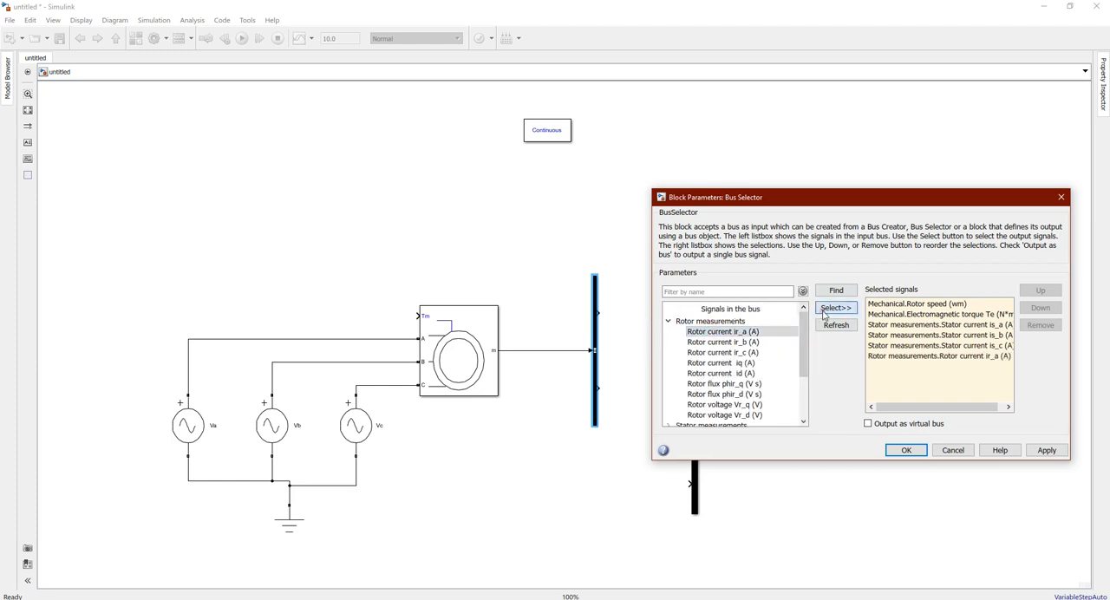
left_click(762, 342)
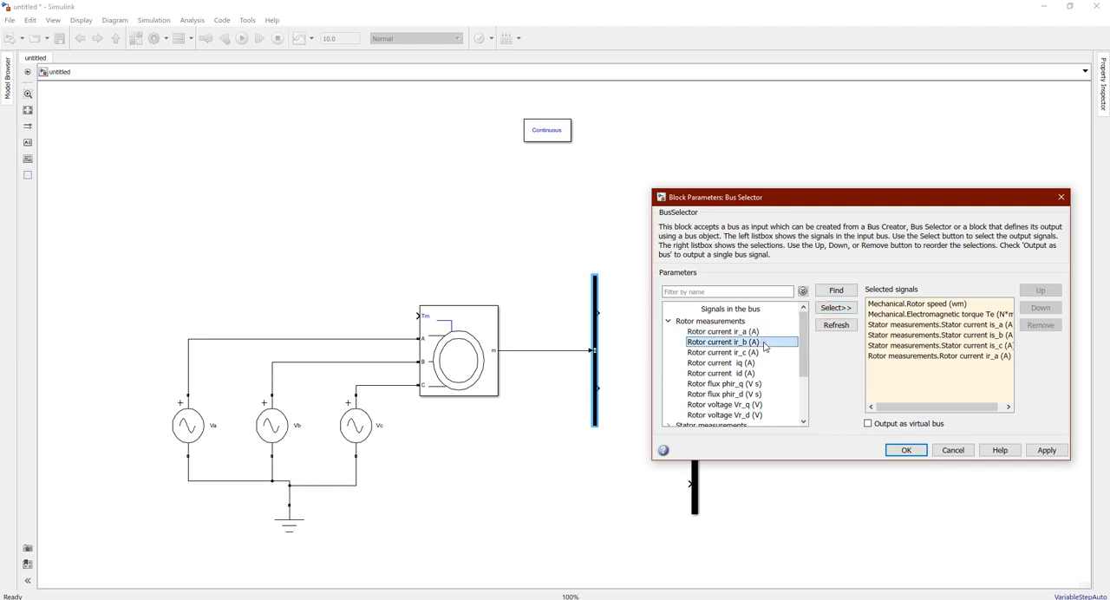
left_click(835, 308)
left_click(764, 352)
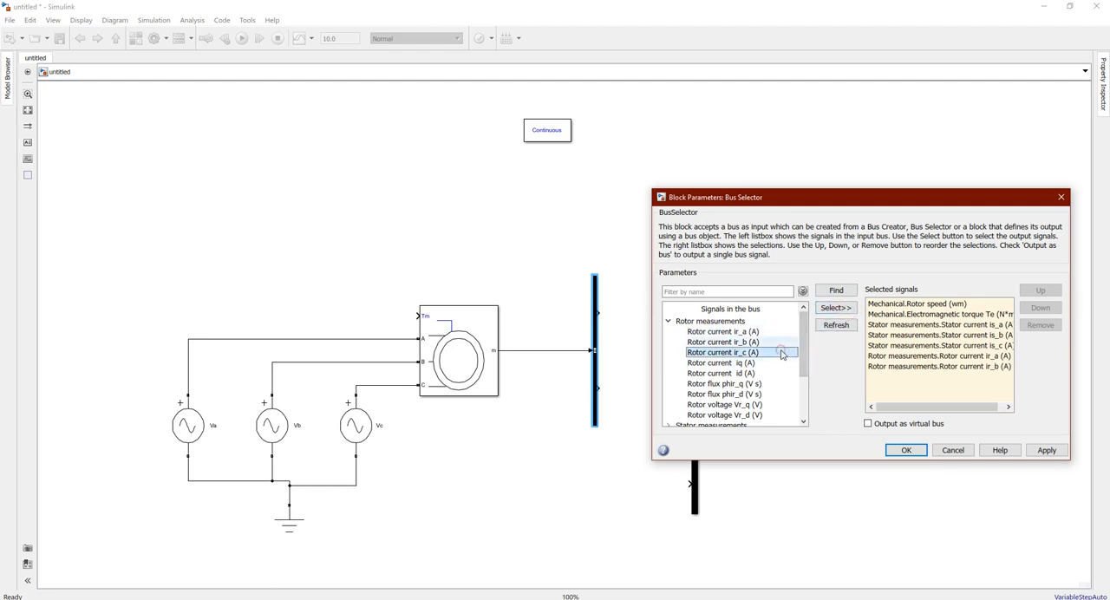
left_click(835, 310)
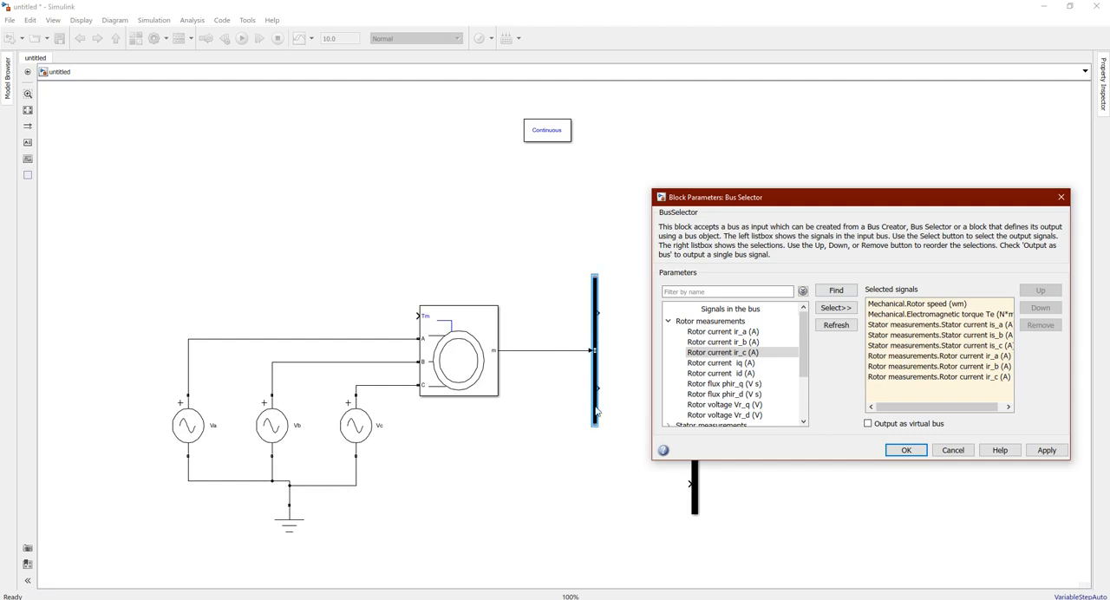
left_click(1040, 449)
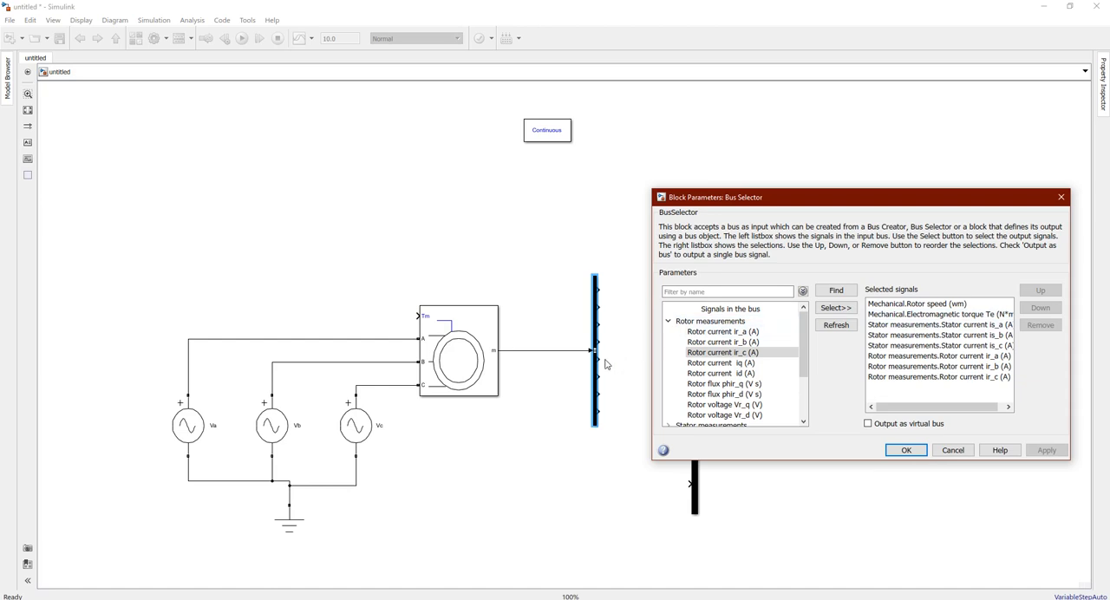
left_click(904, 453)
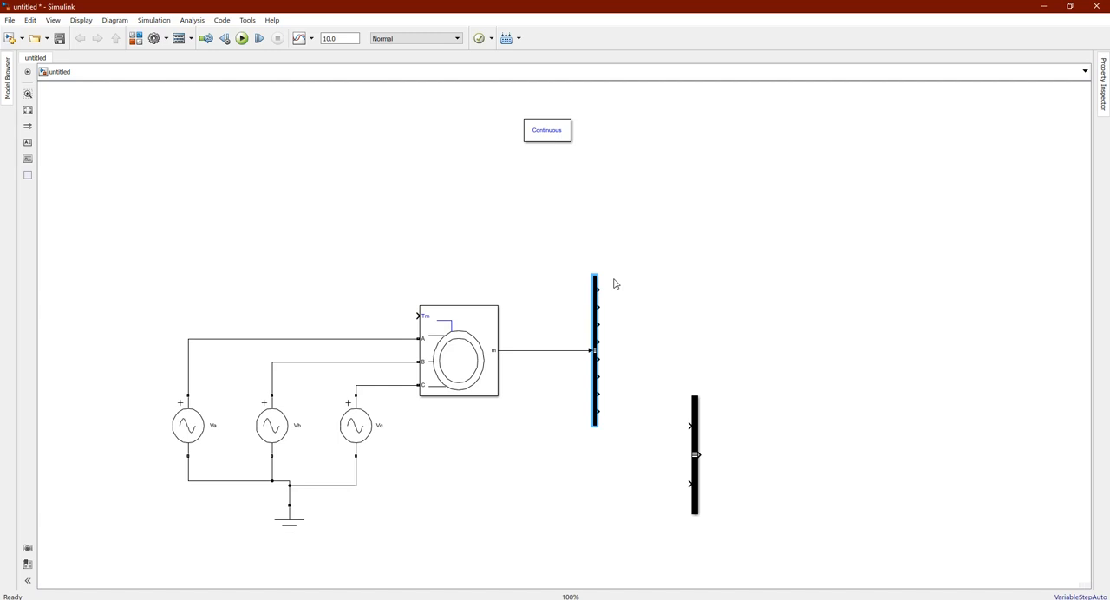
Search the block library for scope and add the Scope from Simulink's Commonly Used Blocks to the model
left_click(878, 599)
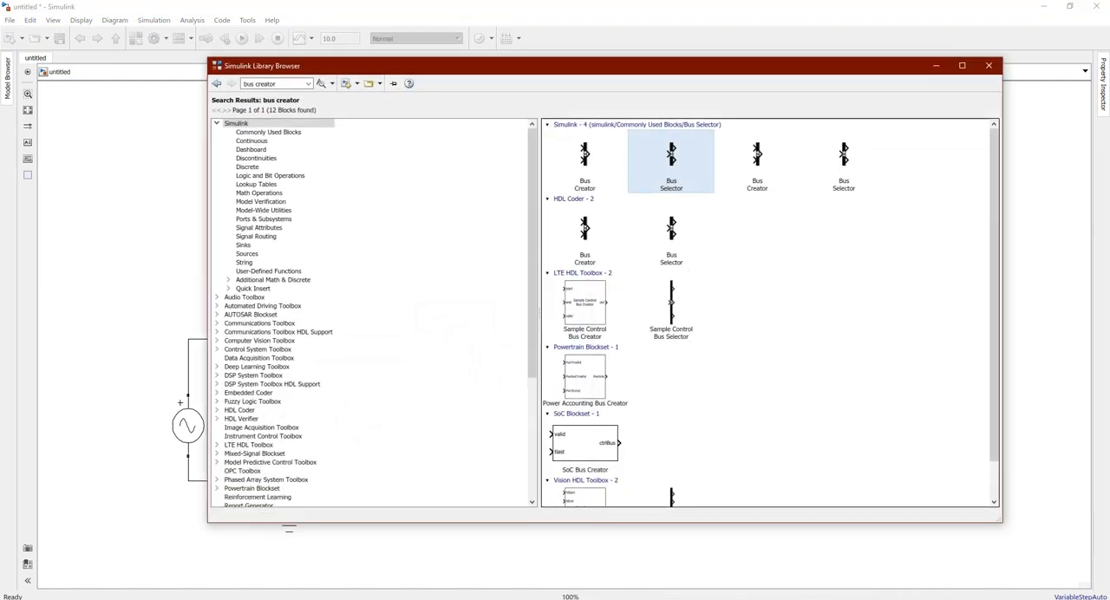
left_click(283, 80)
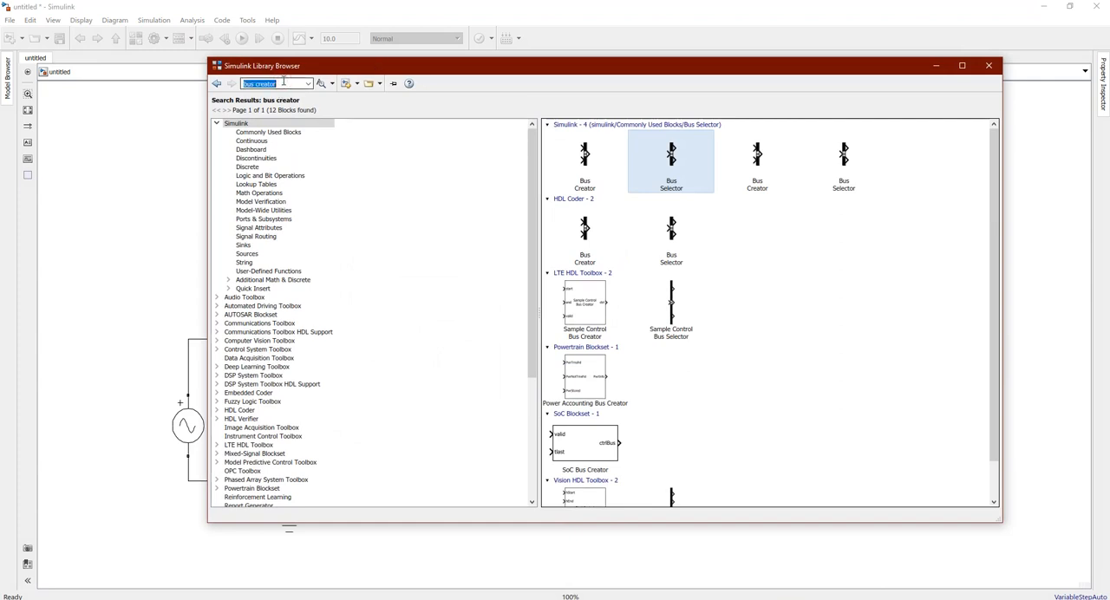
type("scope")
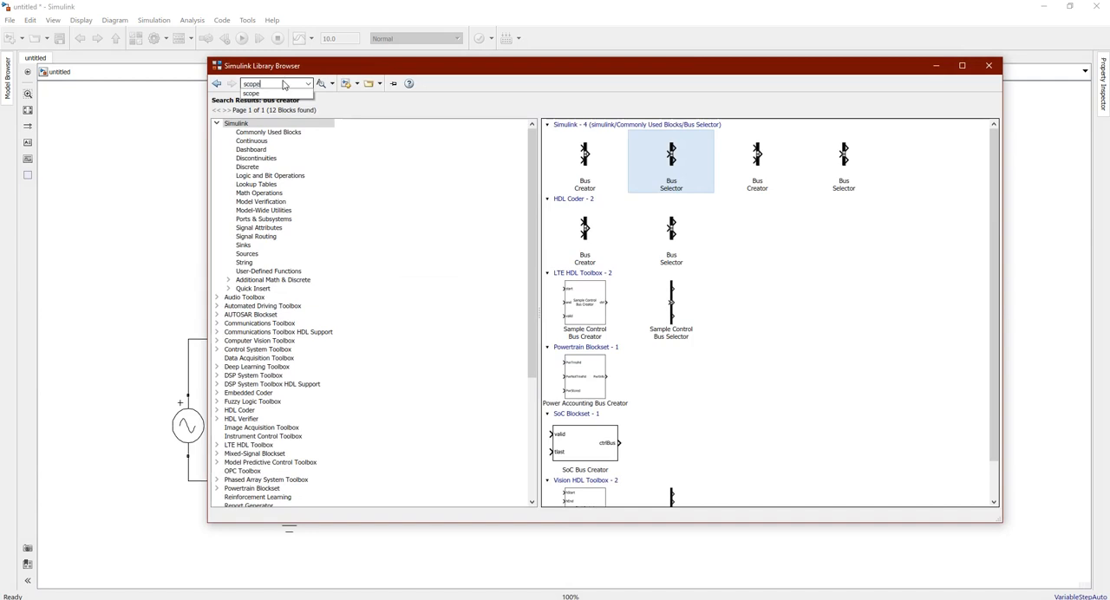
key("Return")
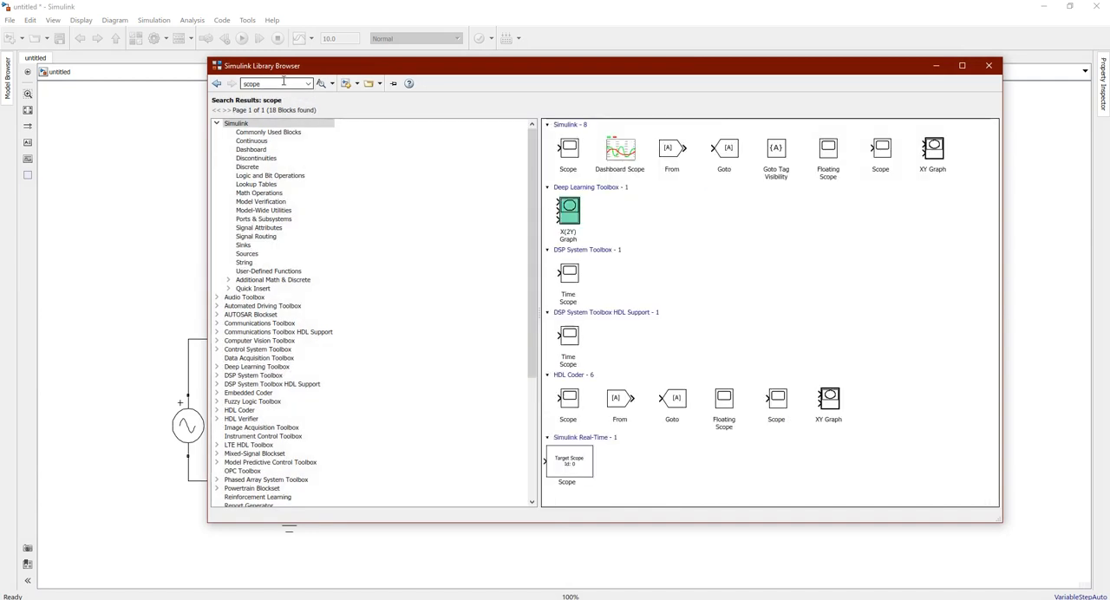
right_click(571, 155)
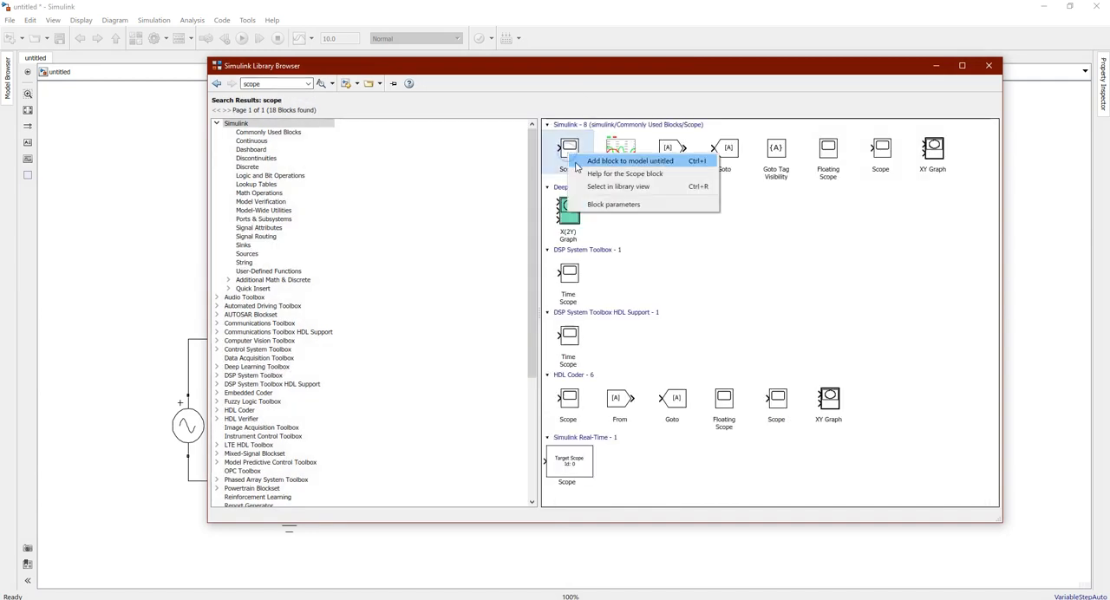
left_click(607, 161)
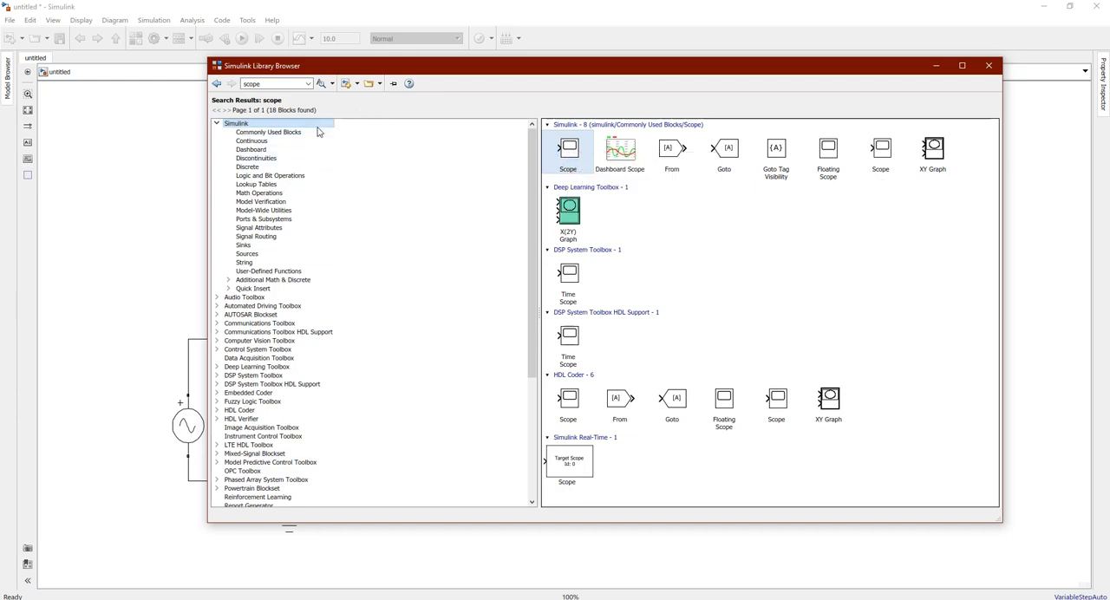
Search the block library for display and add the Display block from Simulink's Sinks to the model
double_click(299, 83)
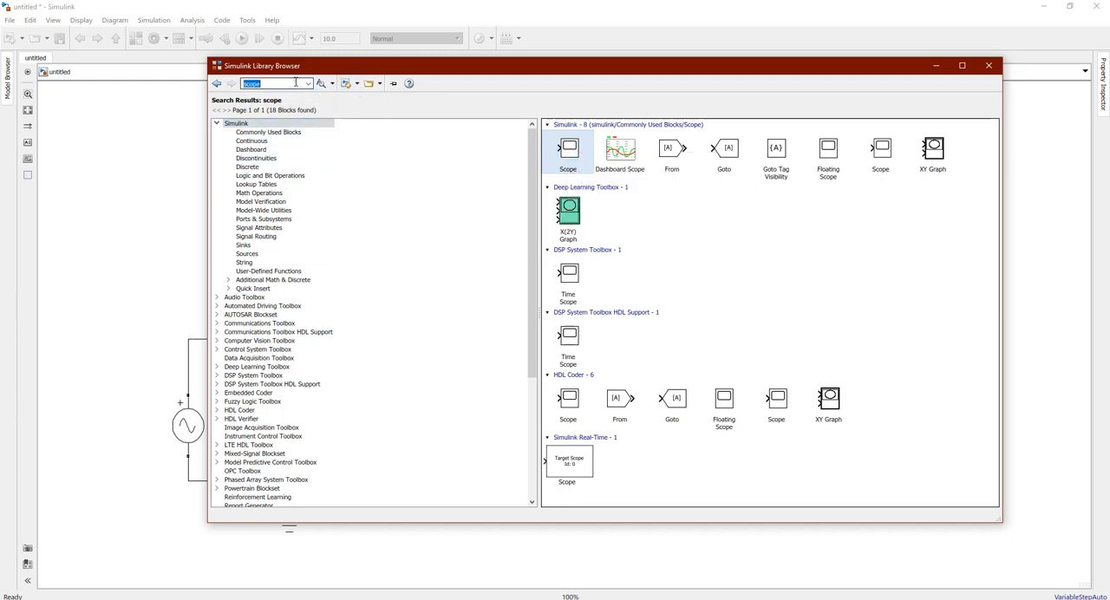
type("display")
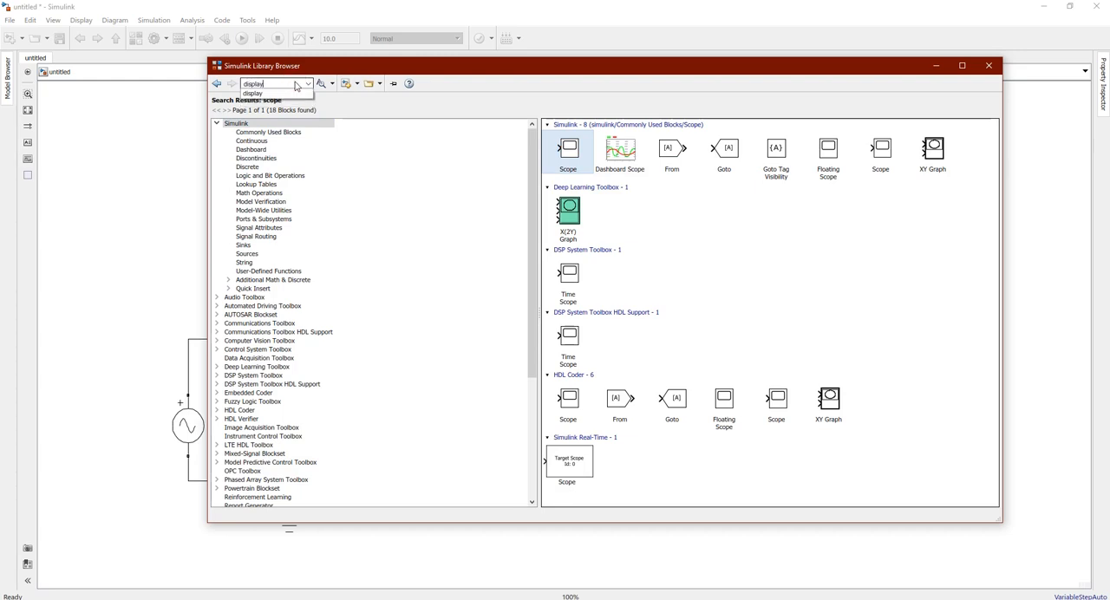
key("Return")
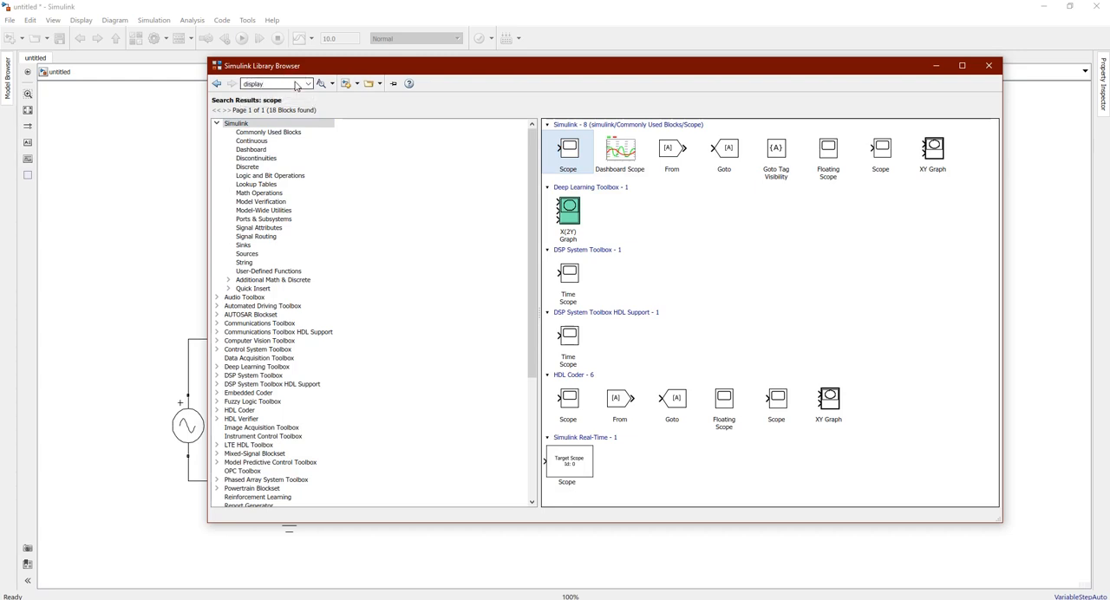
key("Return")
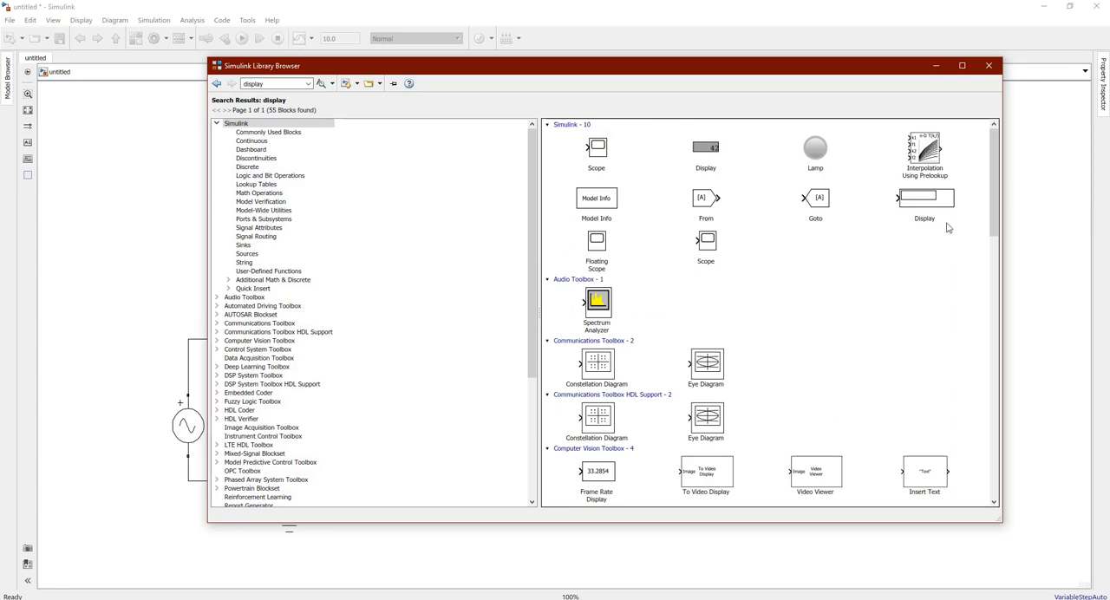
right_click(926, 204)
left_click(928, 209)
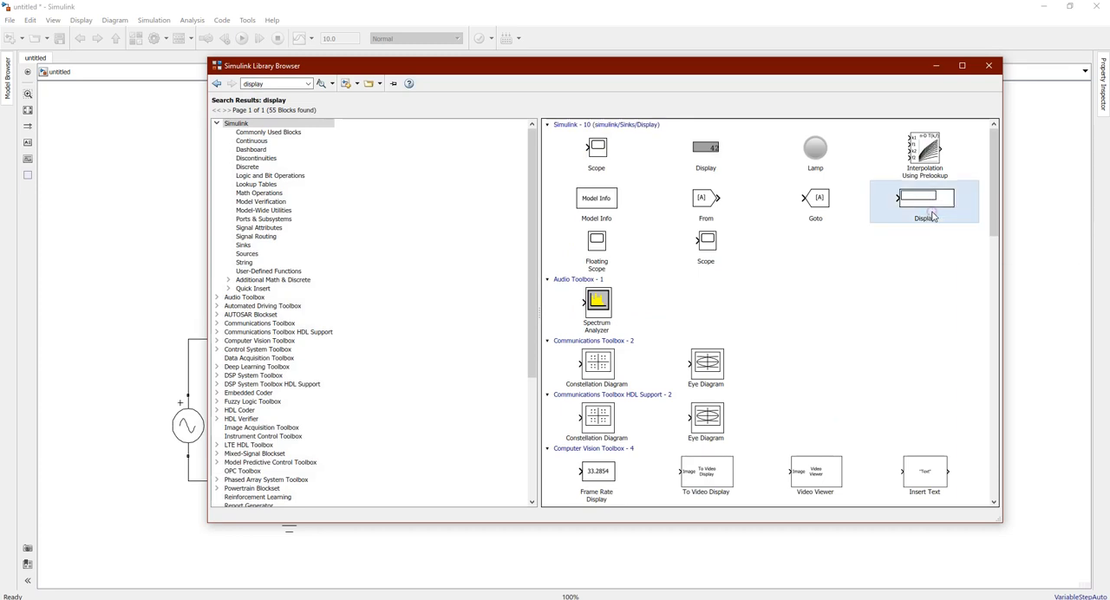
left_click(937, 66)
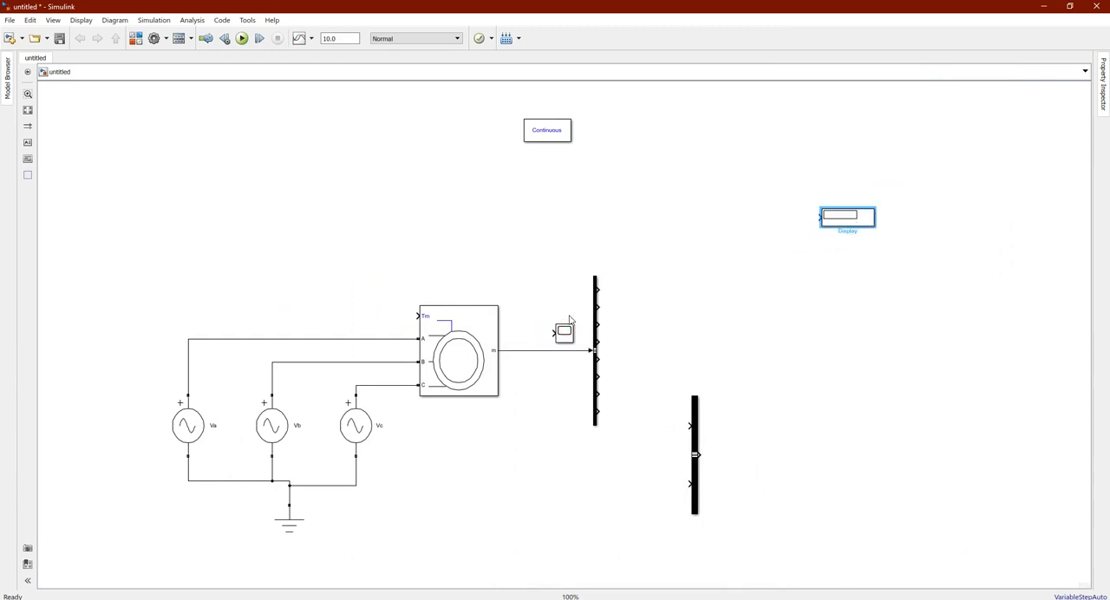
Place the Scope just below the Display block and connect the Bus Selector's Rotor speed (wm) output to it
left_click_drag(565, 332, 894, 261)
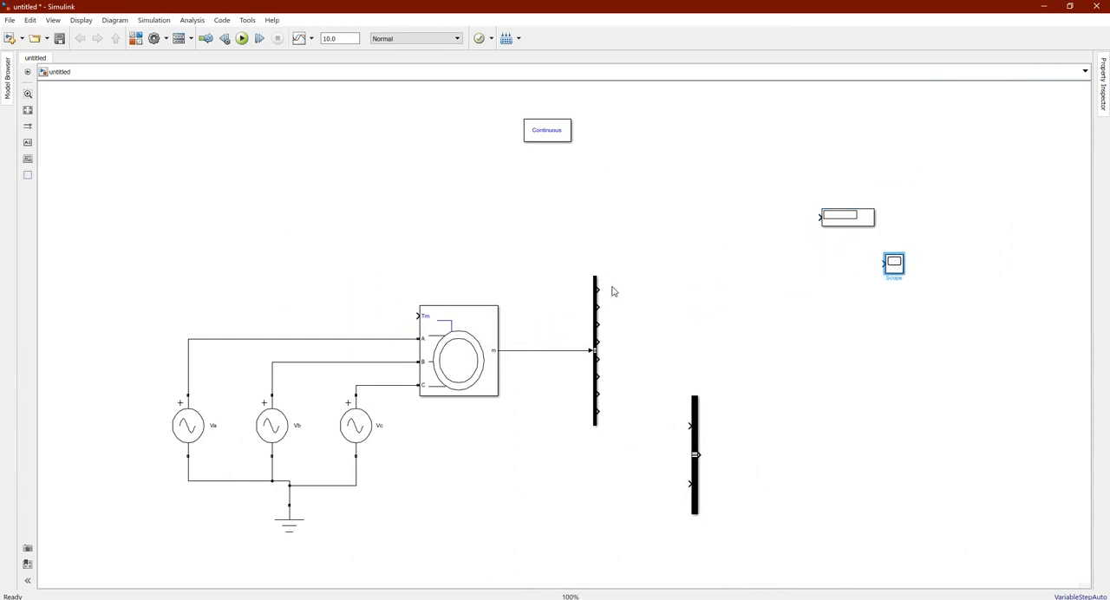
mouse_move(596, 288)
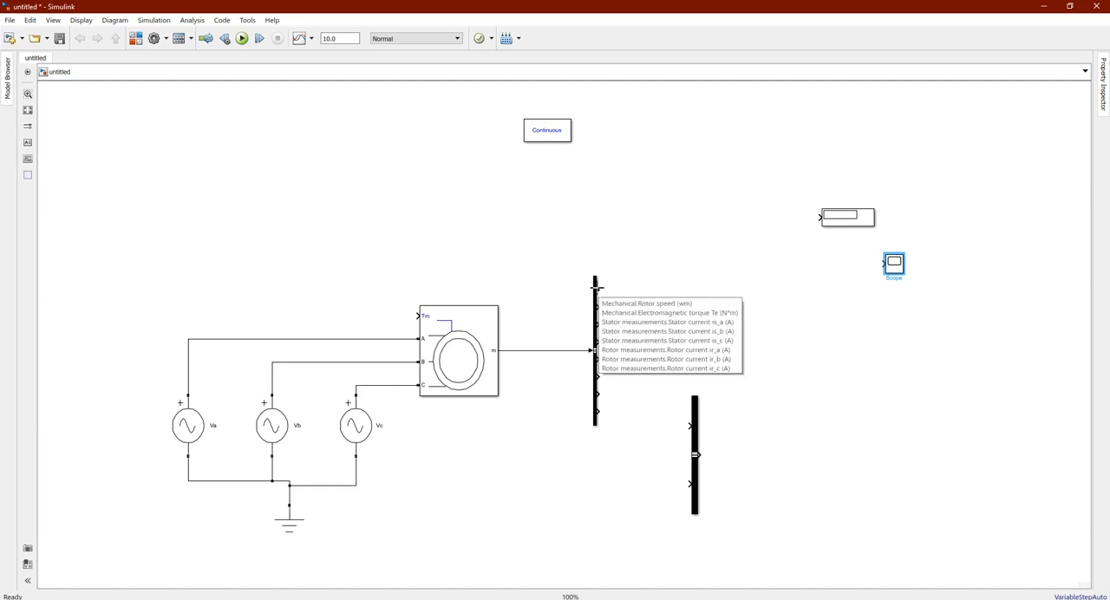
left_click_drag(596, 284, 883, 262)
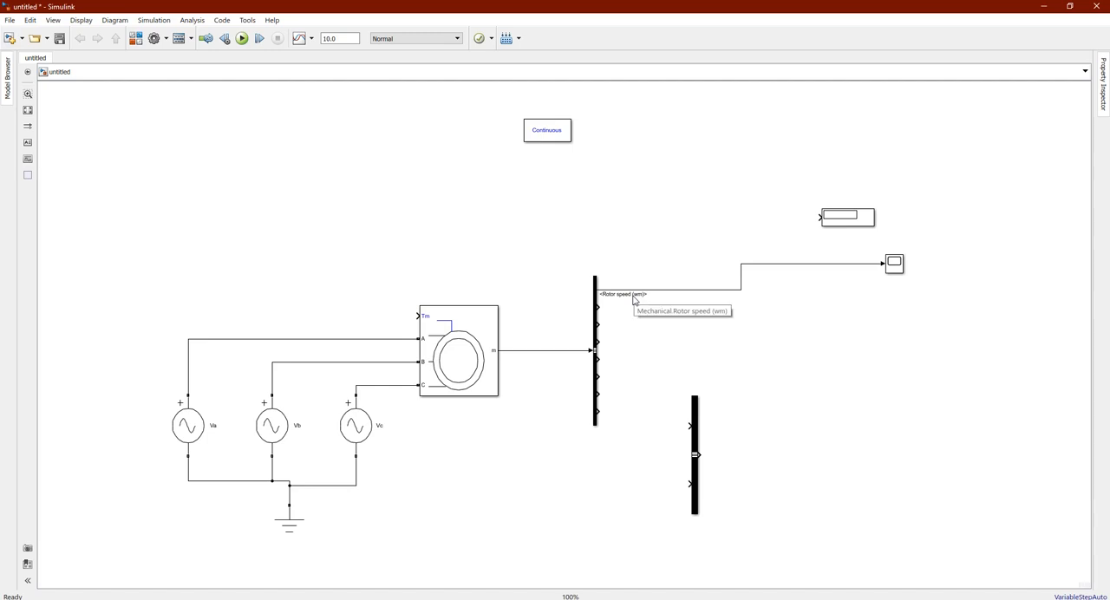
left_click(454, 352)
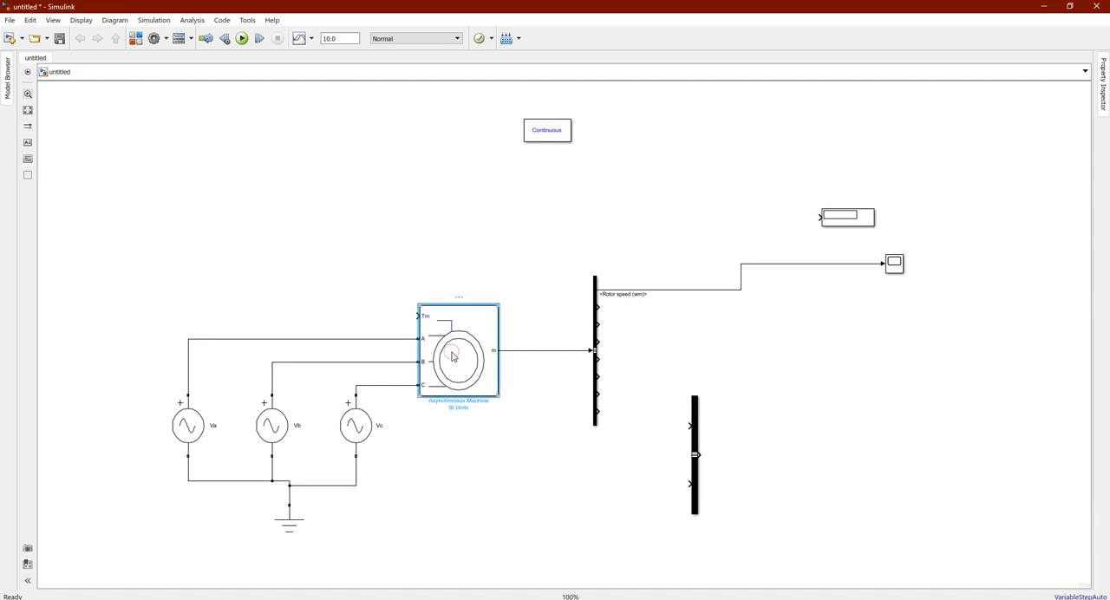
Review the Asynchronous Machine's configuration parameters, including its squirrel-cage preset model, and close the dialog
double_click(452, 356)
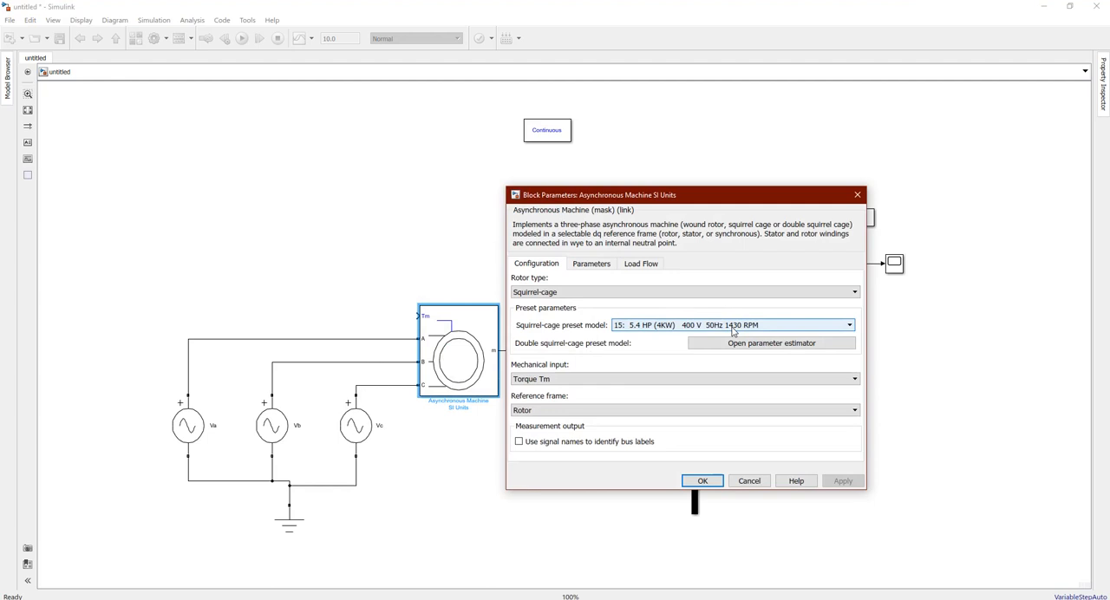
left_click_drag(834, 193, 445, 191)
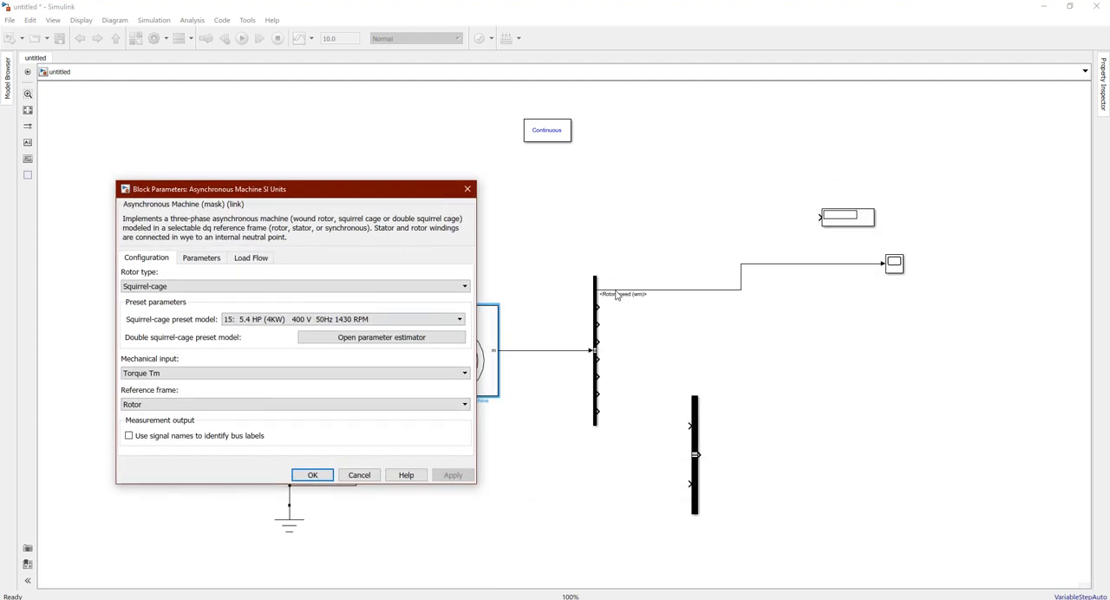
left_click(466, 190)
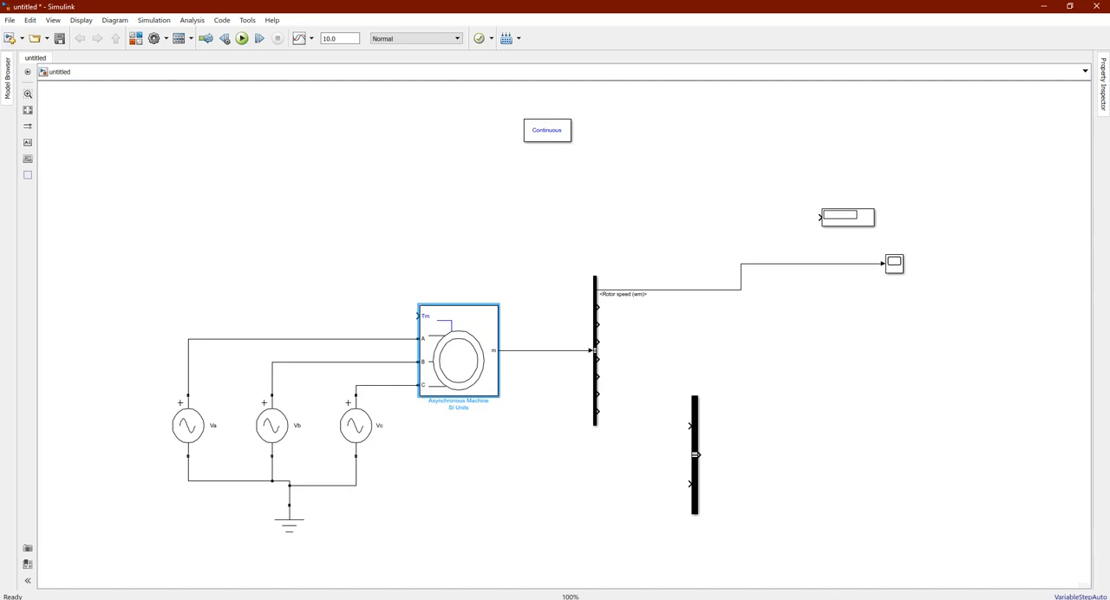
Search the block library for gain and add the Gain block from Simulink's Commonly Used Blocks to the model
left_click(753, 599)
left_click(879, 568)
double_click(262, 84)
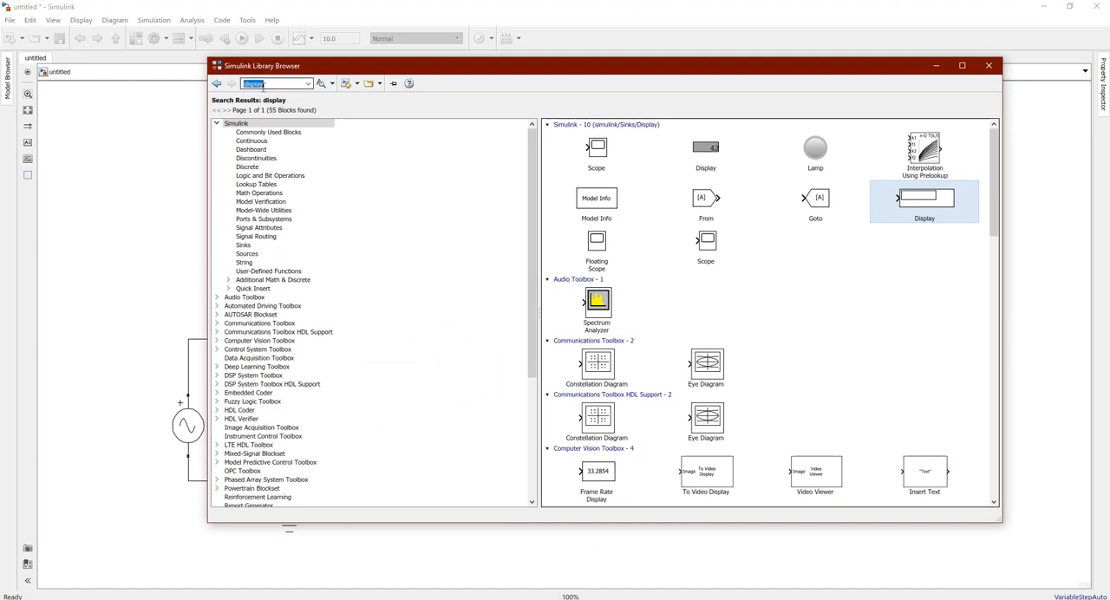
type("gain")
key("Return")
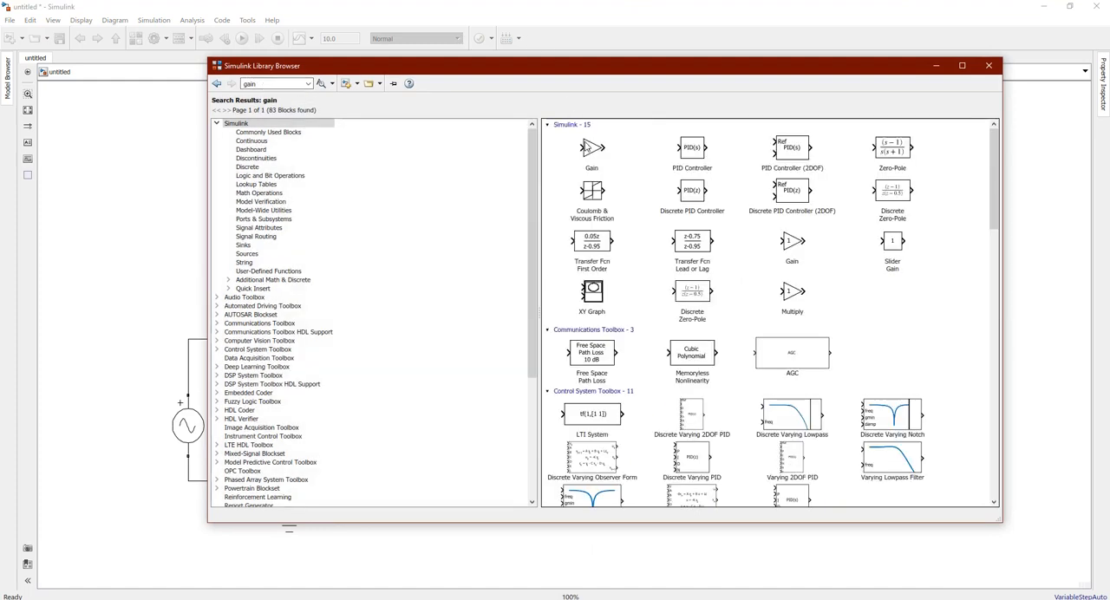
left_click(586, 148)
right_click(588, 148)
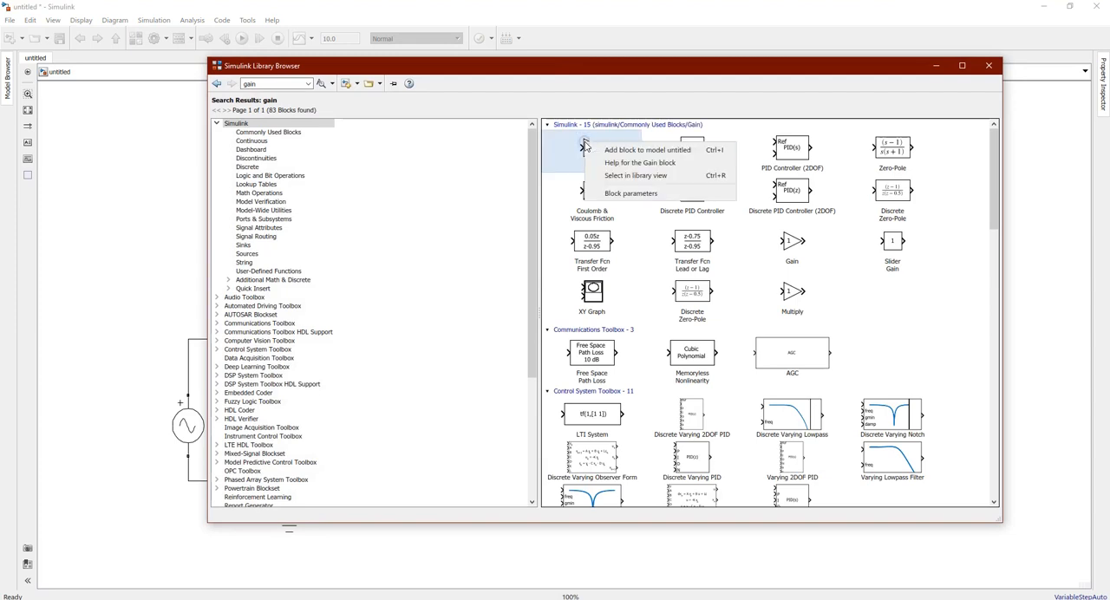
left_click(634, 149)
left_click(936, 65)
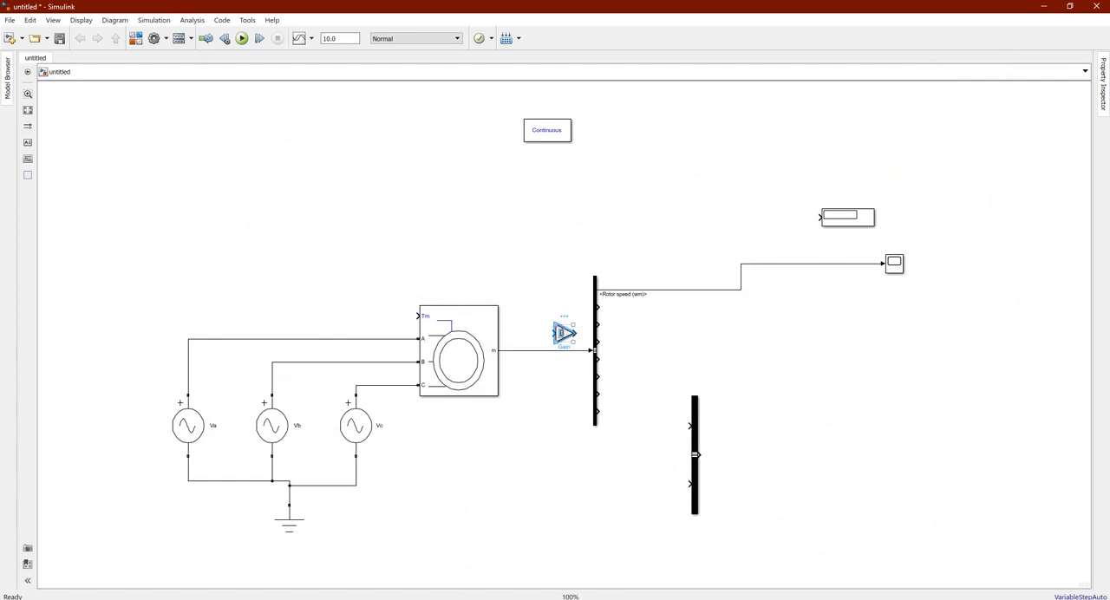
Place the Gain above the Rotor speed (wm) line and replace that direct line with a connection through the Gain to the Scope
left_click(572, 283)
left_click_drag(562, 337, 717, 257)
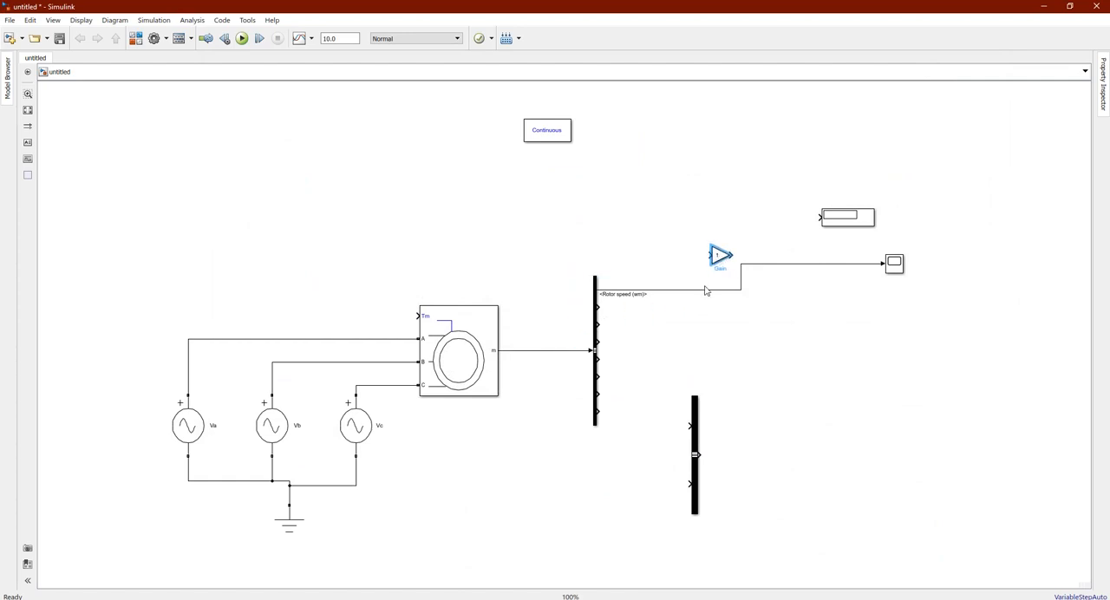
left_click(704, 286)
left_click(861, 263)
key("Delete")
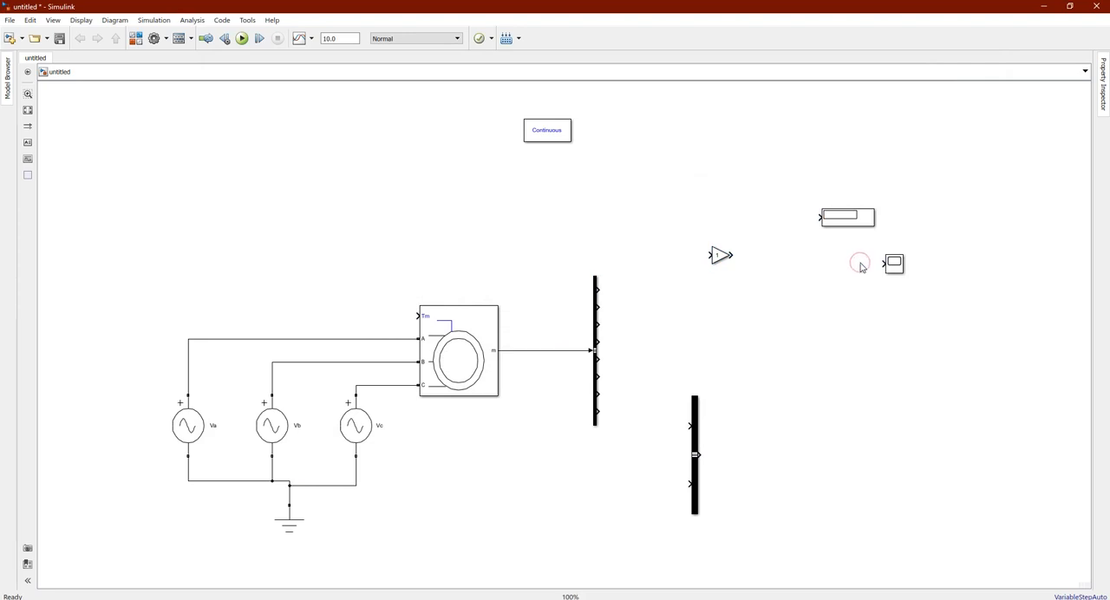
mouse_move(596, 289)
left_mouse_down()
mouse_move(694, 255)
mouse_move(885, 263)
left_mouse_up()
Set the Gain block's gain to 60/(2*pi) to convert the rotor speed to rpm
double_click(718, 253)
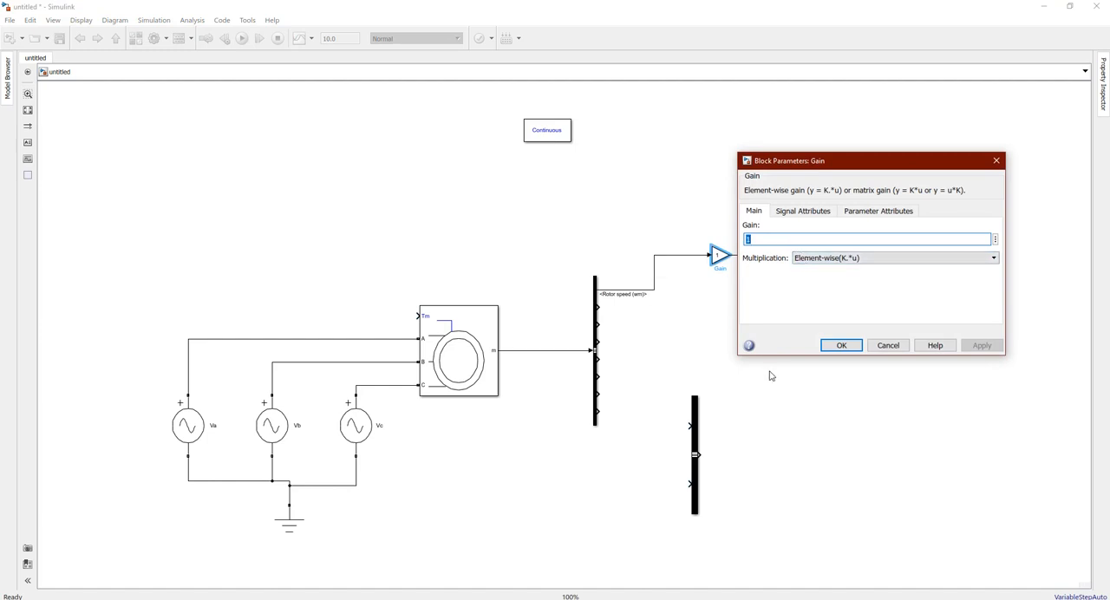
type("60/(2*pi")
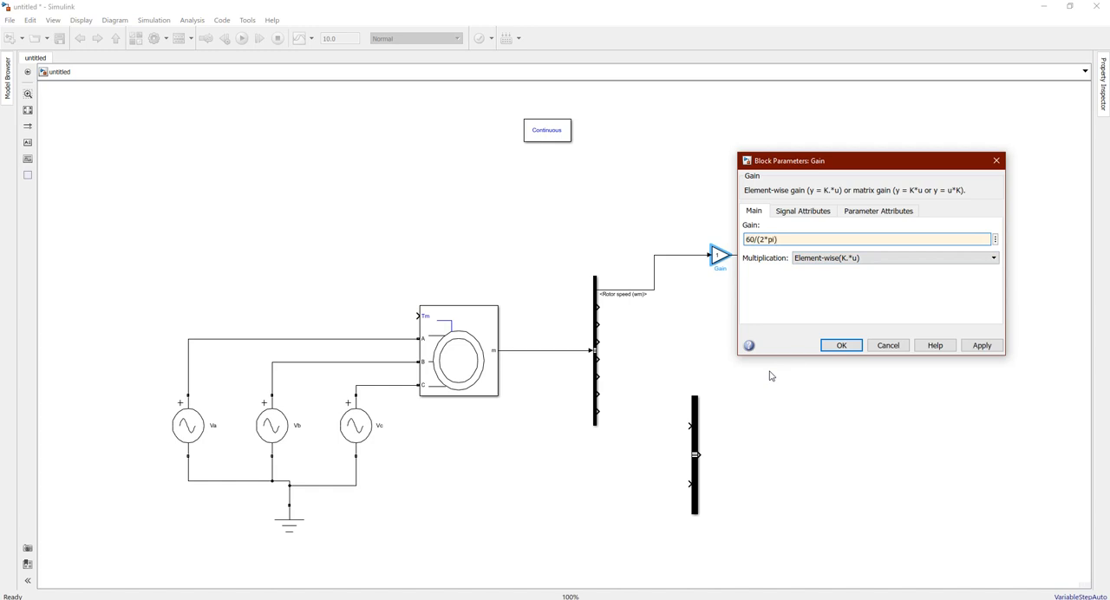
left_click(850, 346)
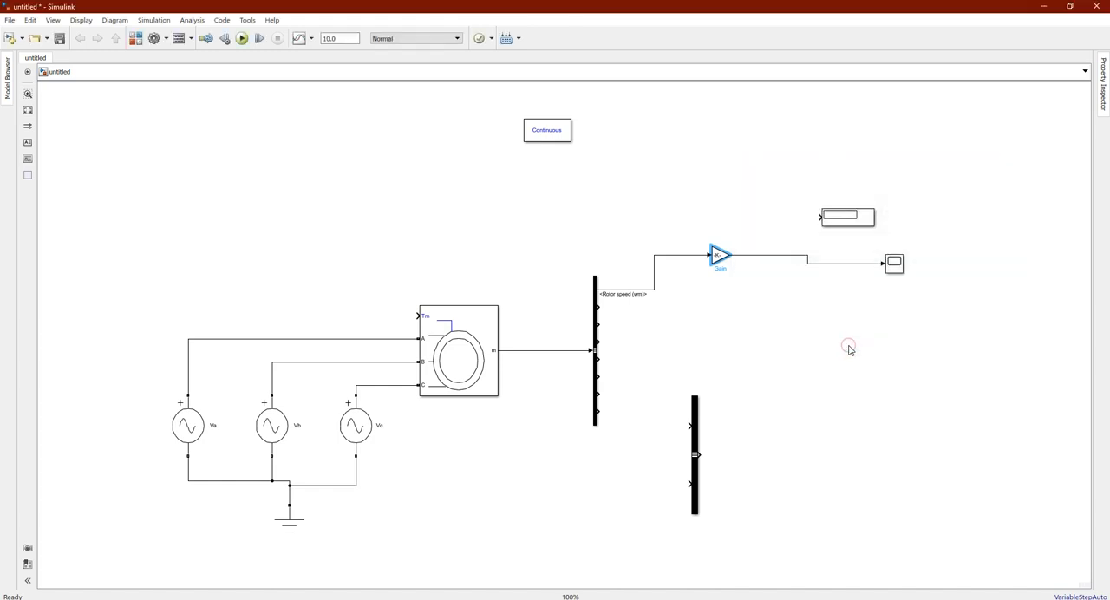
Rename the slightly enlarged Scope as Speed and branch the Gain output to the Display block
left_click(733, 286)
left_click(900, 272)
left_click_drag(905, 273, 913, 280)
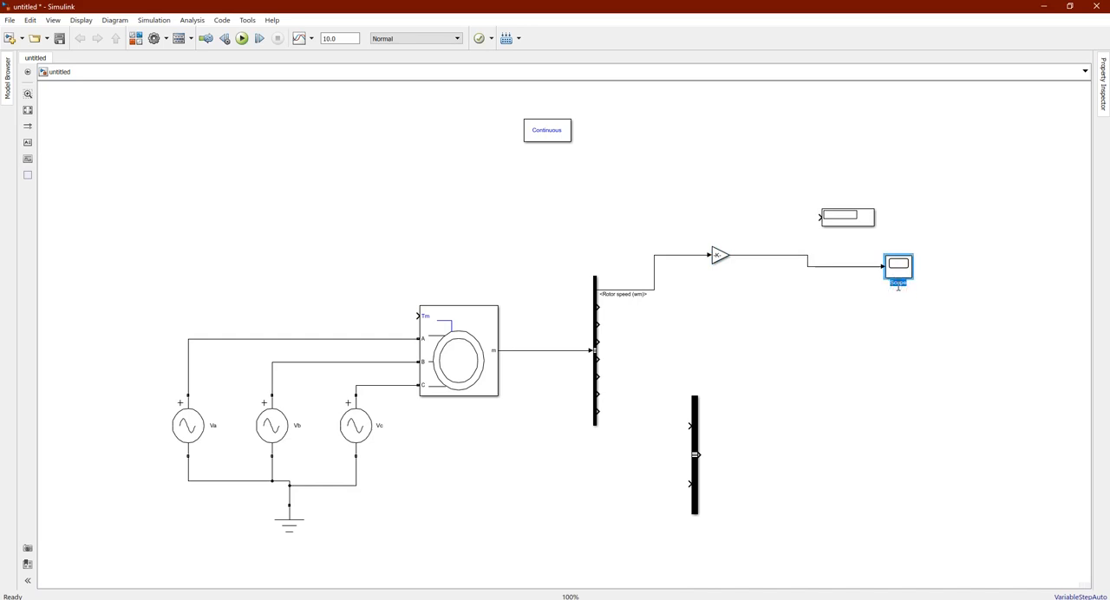
left_click(837, 249)
mouse_move(820, 217)
left_mouse_down()
mouse_move(775, 233)
mouse_move(777, 255)
left_mouse_up()
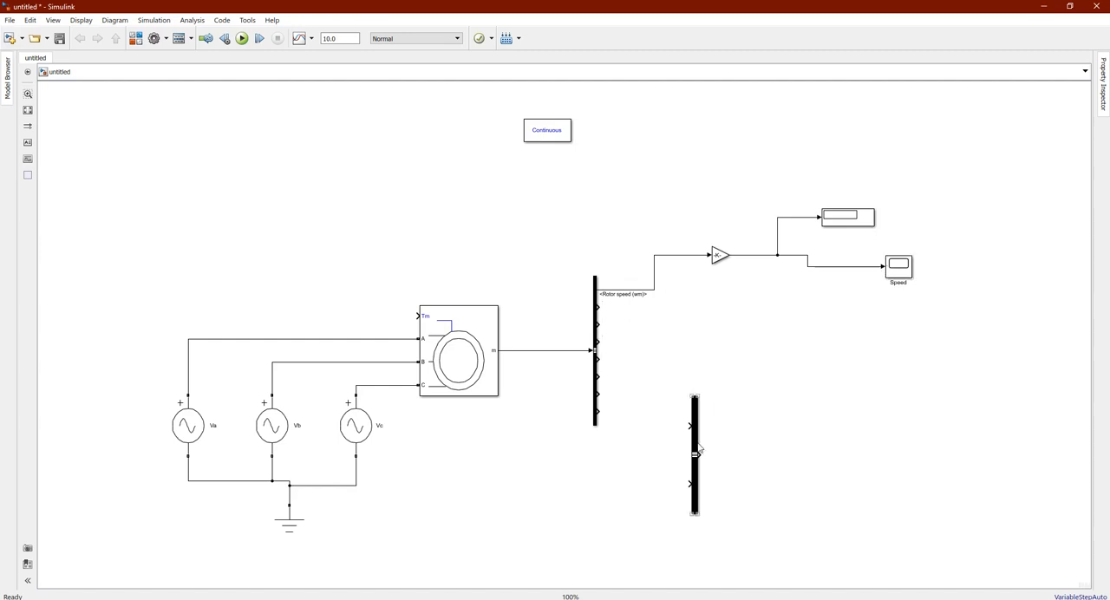
Copy the Display and Speed scope below the originals, clear of the Bus Creator, and connect both to the Electromagnetic torque Te output
left_click_drag(699, 448, 737, 470)
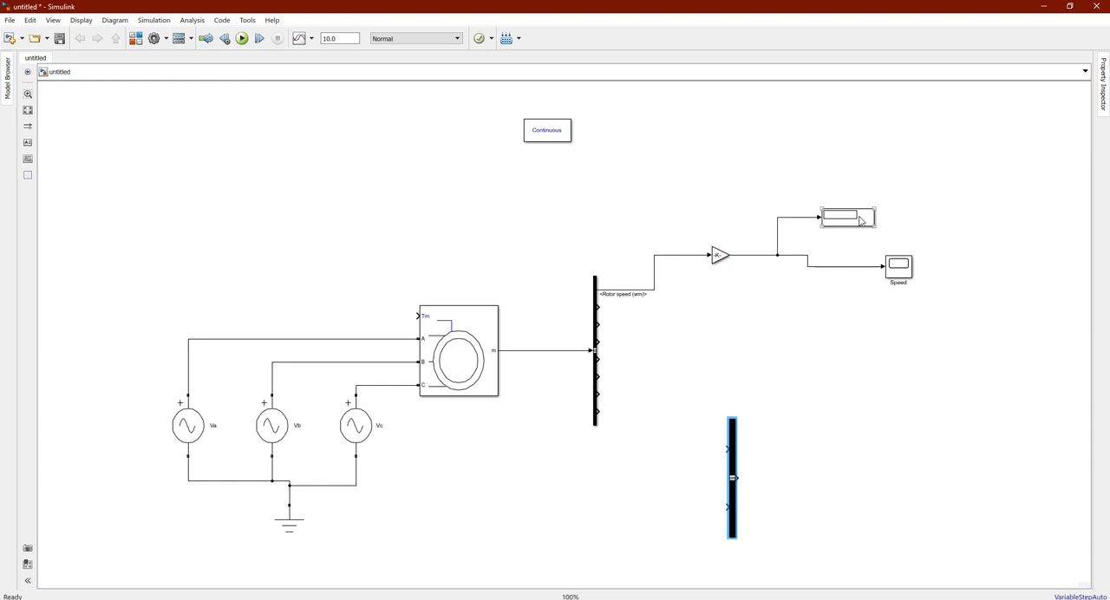
left_click_drag(859, 221, 854, 346)
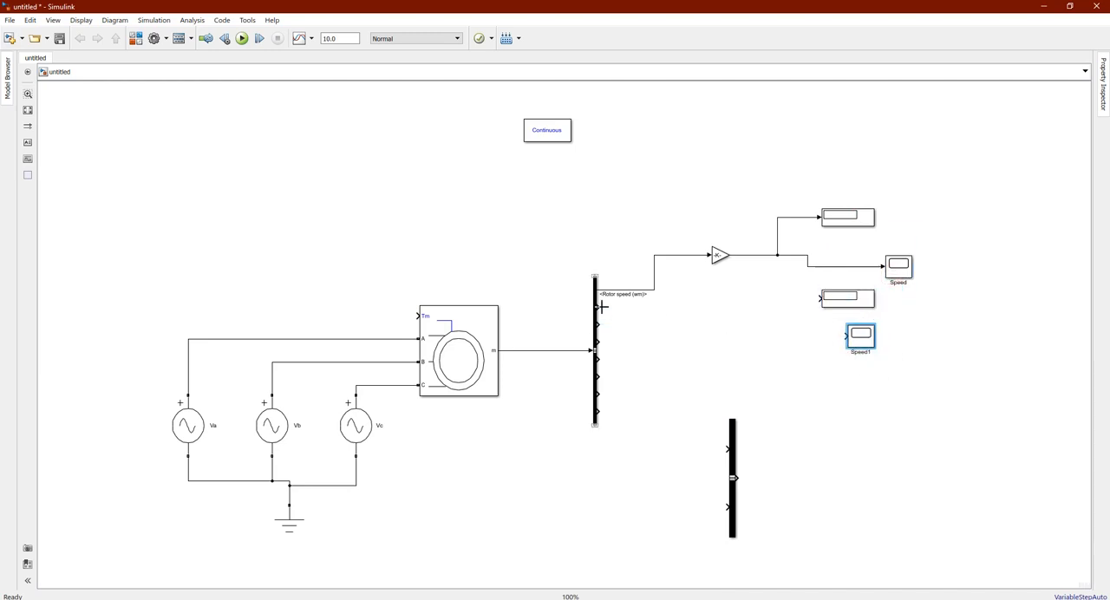
mouse_move(596, 307)
left_mouse_down()
mouse_move(746, 313)
mouse_move(821, 298)
left_mouse_up()
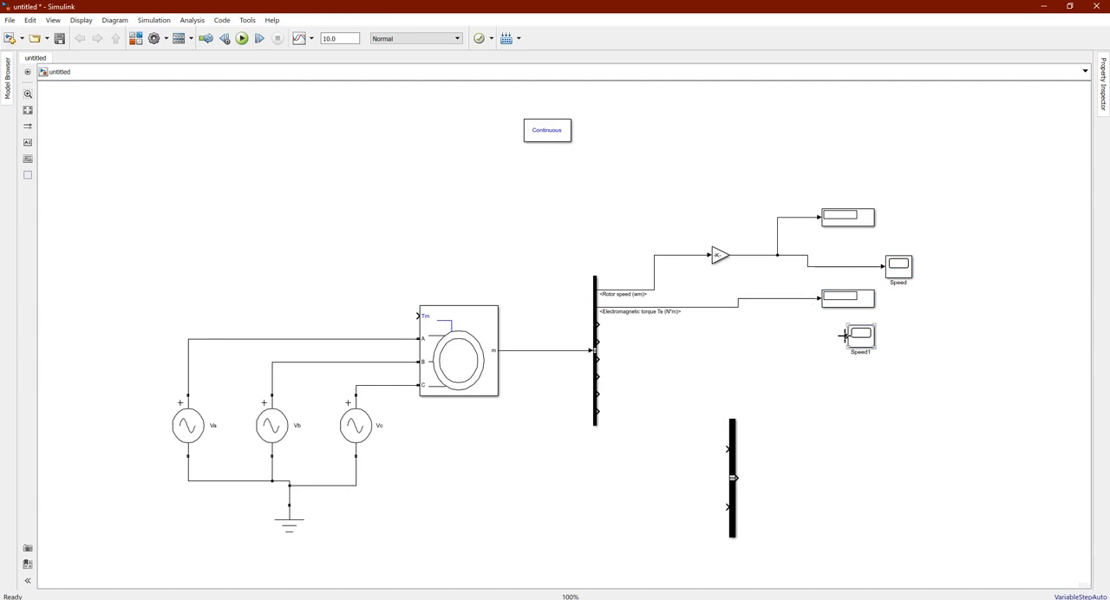
left_click_drag(846, 335, 705, 305)
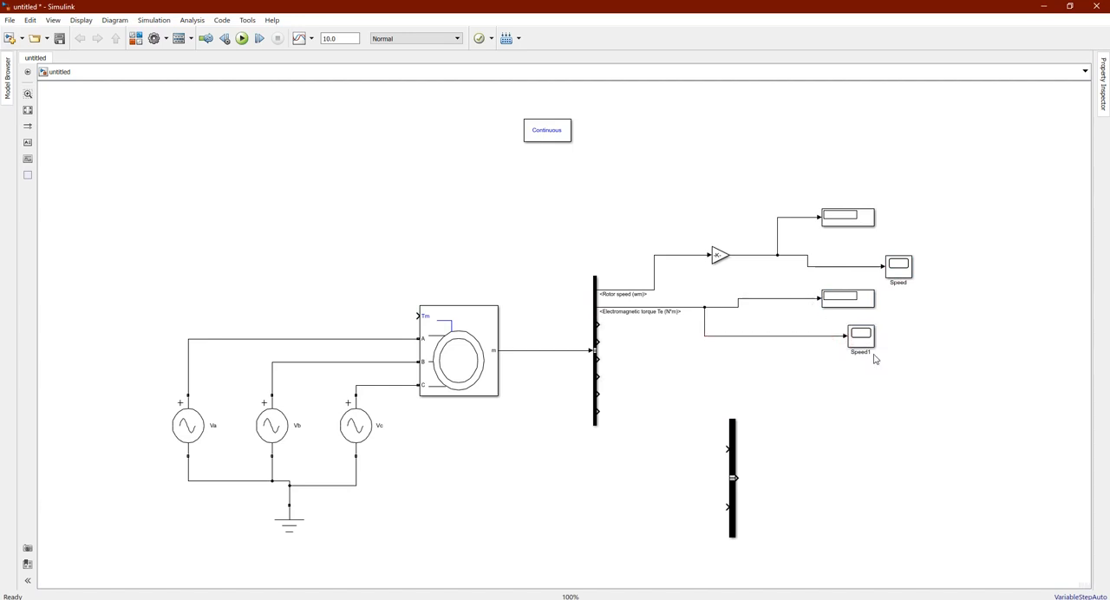
Rename the copied scope as Torque and align it below the Speed scope
left_click(865, 353)
type("Torque")
left_click(919, 341)
left_click_drag(866, 341, 905, 344)
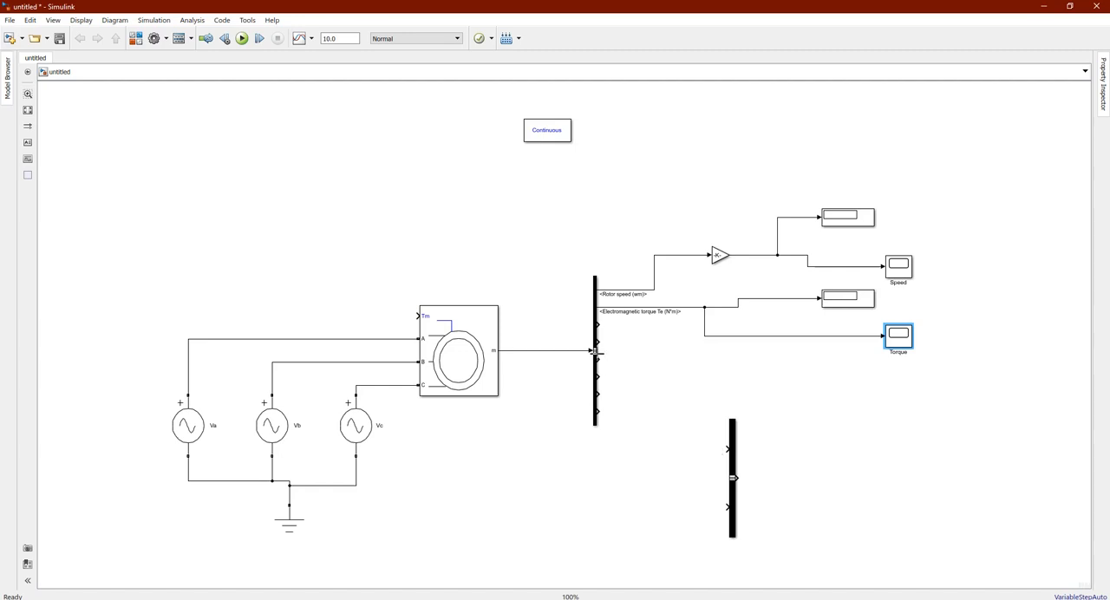
Stretch the Bus Selector downward to space its output ports further apart
left_click(595, 423)
left_click_drag(595, 423, 595, 522)
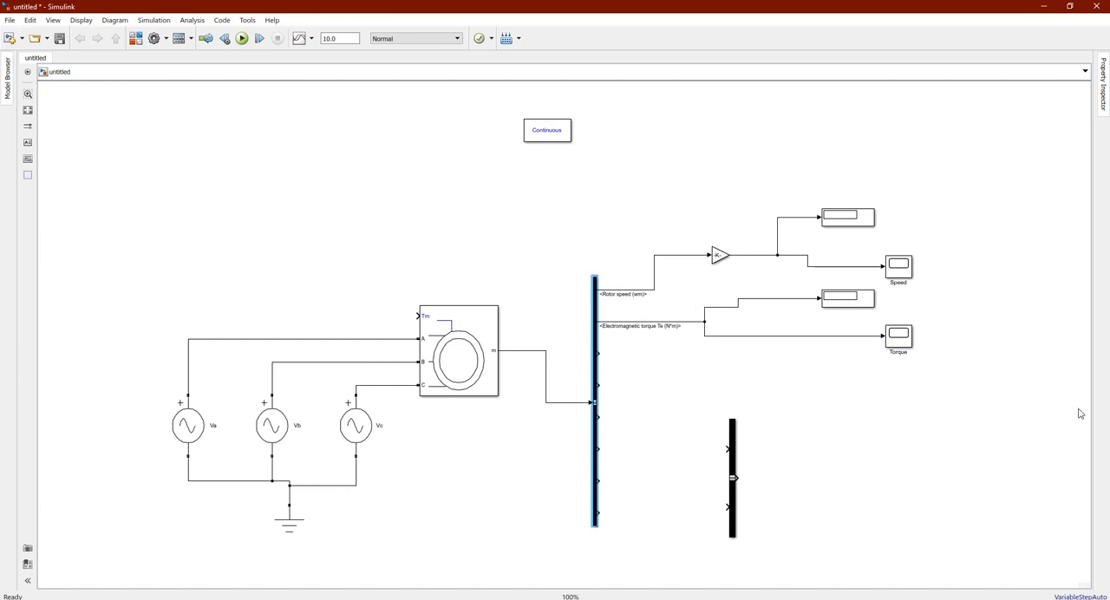
left_click(689, 390)
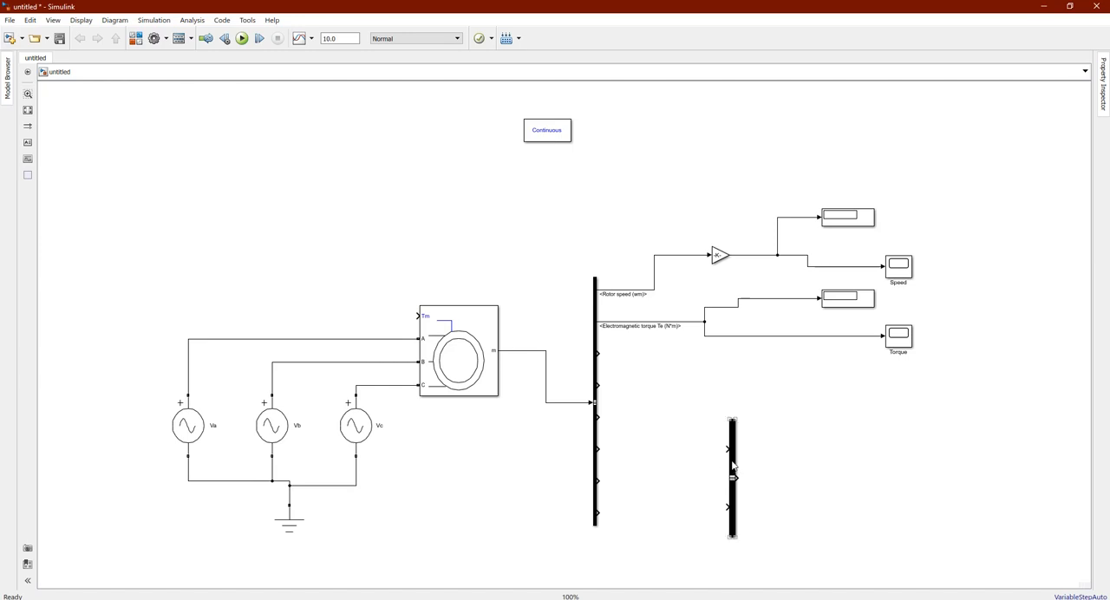
Set the Bus Creator's number of inputs to 3
left_click(733, 466)
double_click(733, 465)
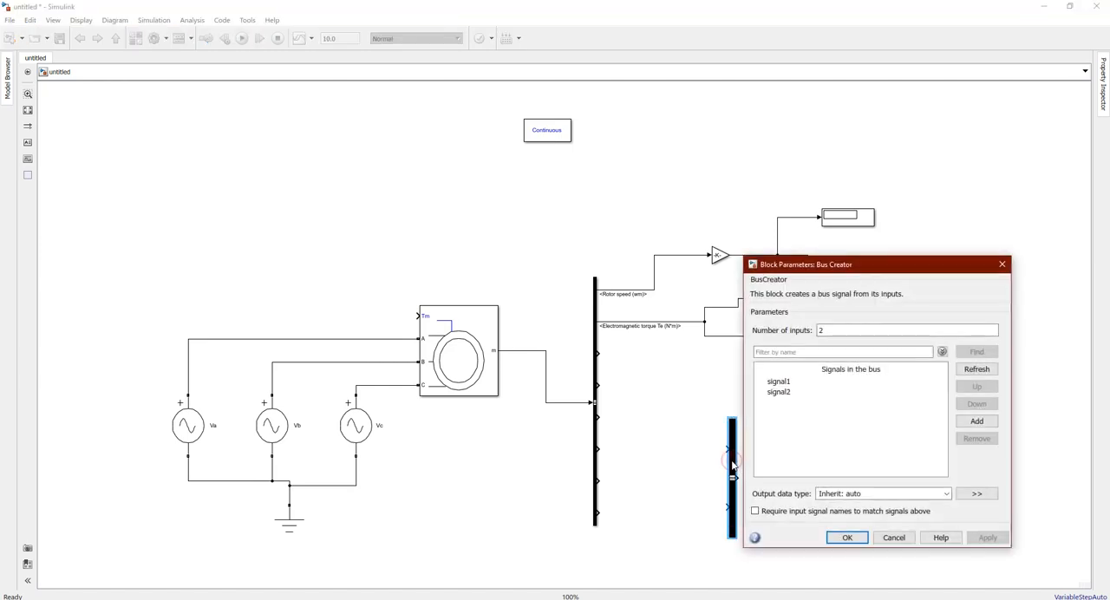
double_click(822, 331)
type("3")
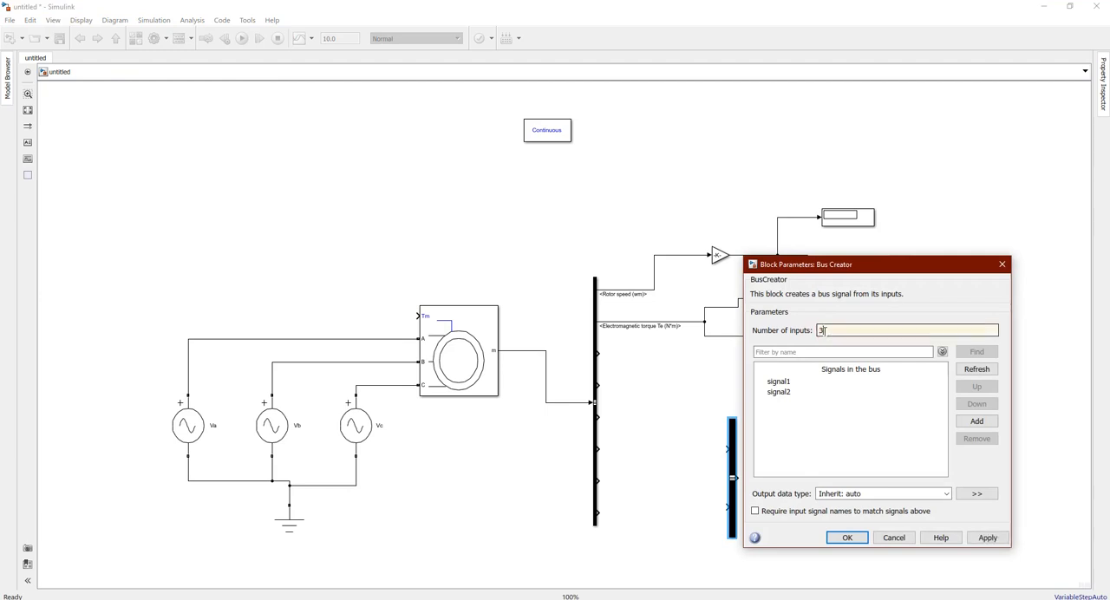
left_click(853, 541)
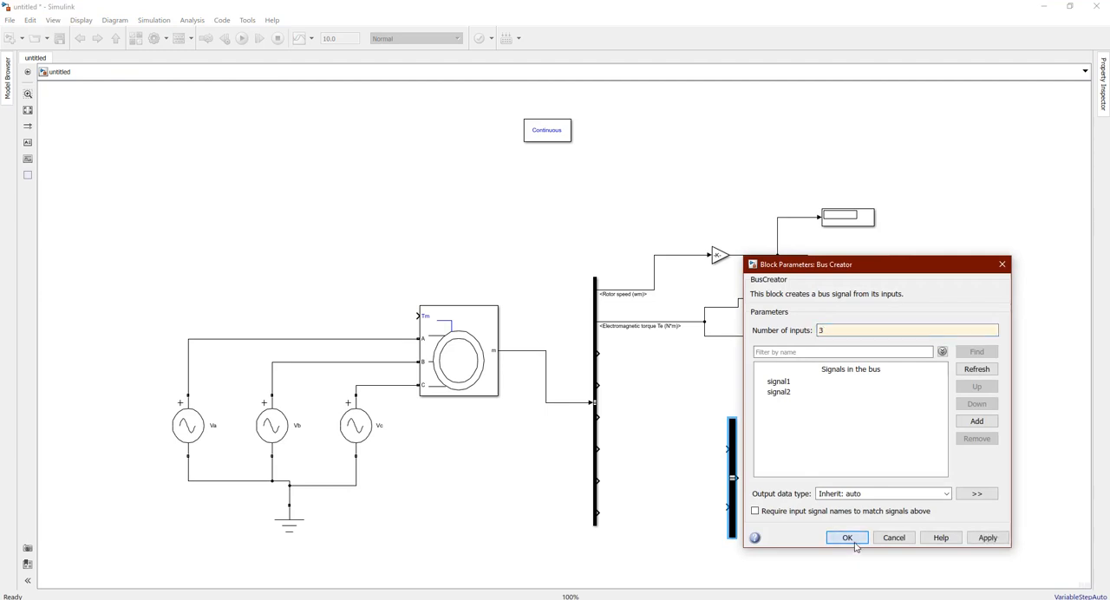
Move the Bus Creator up beside the stator current outputs and place a copy of it diagonally below
left_click_drag(732, 515, 737, 449)
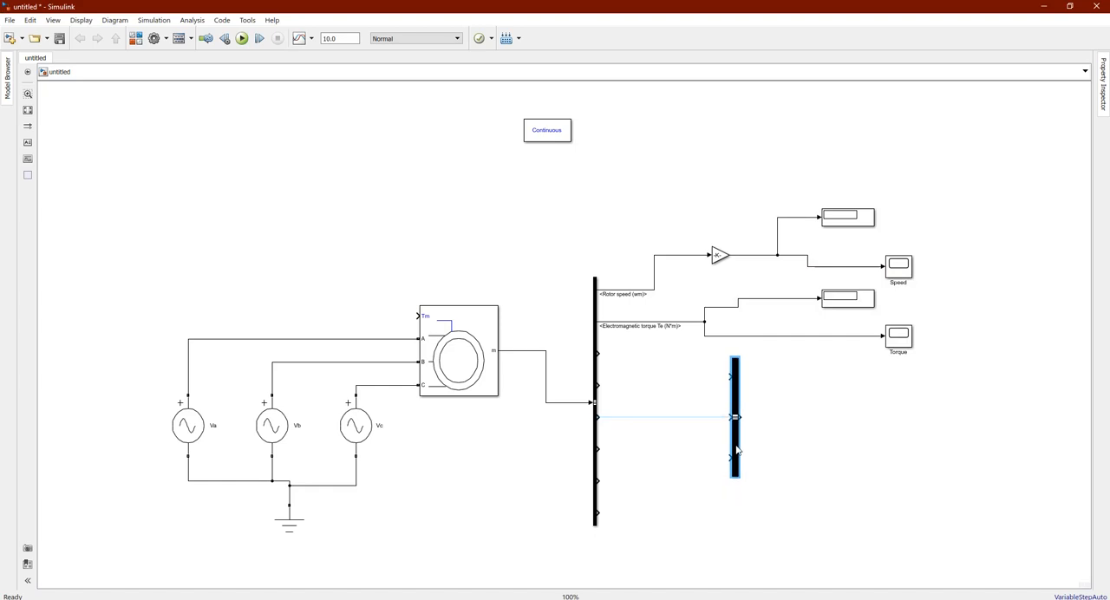
left_click_drag(736, 450, 773, 536)
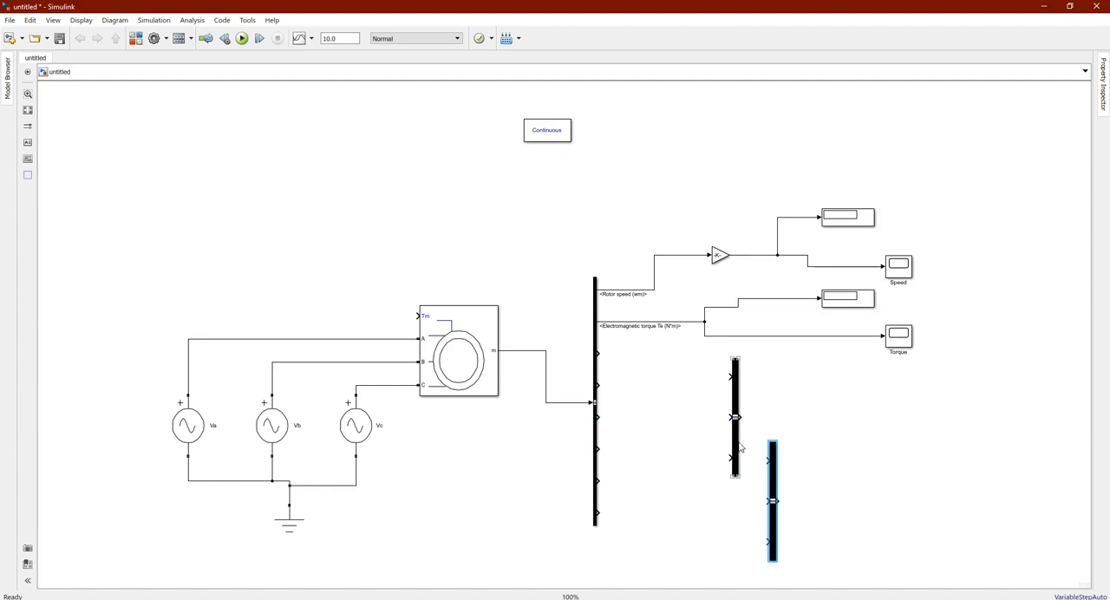
mouse_move(737, 392)
left_mouse_down()
mouse_move(761, 377)
mouse_move(746, 374)
left_mouse_up()
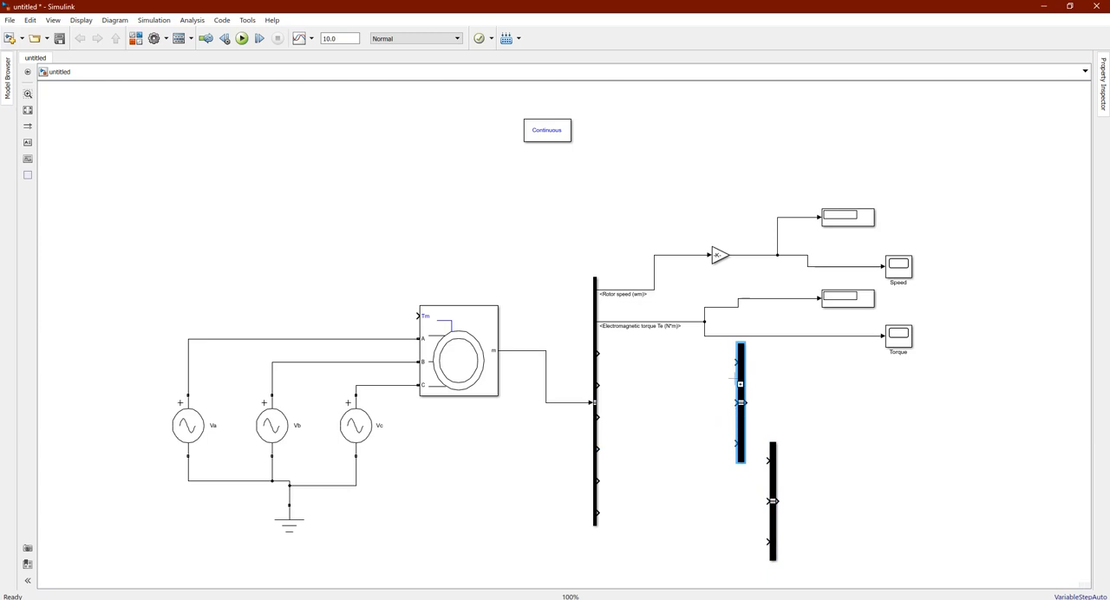
left_click(808, 468)
Connect the stator current outputs is_a, is_b and is_c to the three inputs of the upper Bus Creator
left_click(596, 351)
left_click_drag(596, 352, 737, 362)
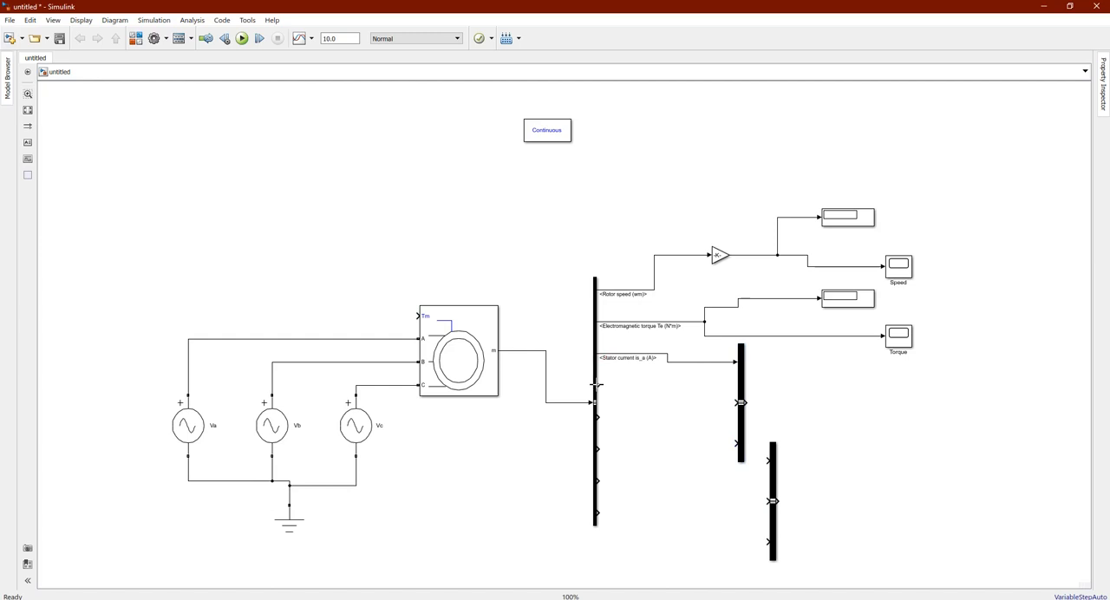
left_click_drag(597, 385, 738, 402)
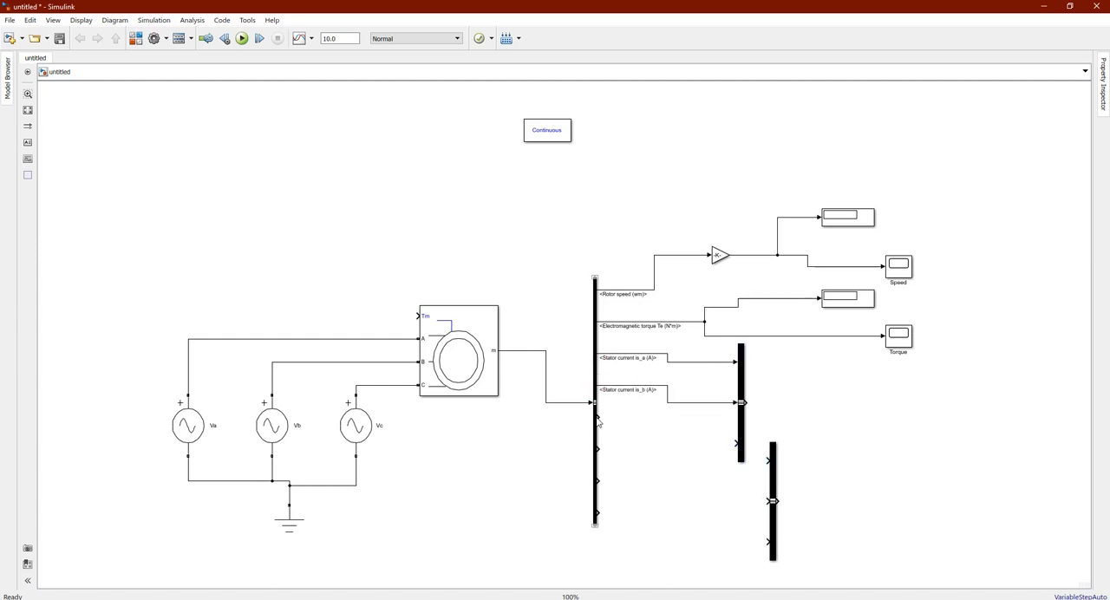
left_click_drag(597, 419, 738, 443)
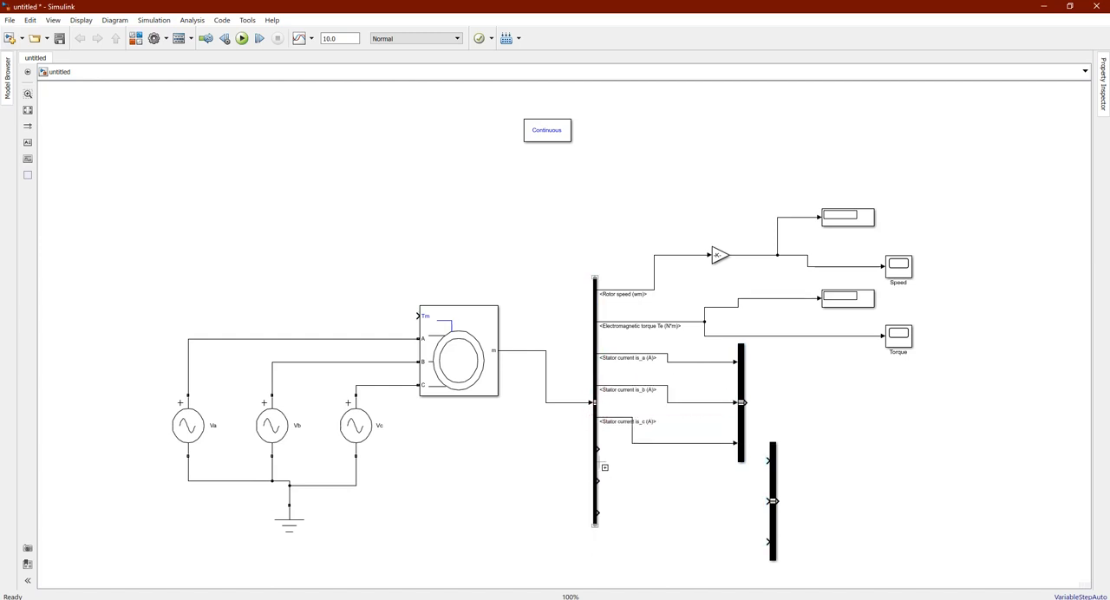
Connect the rotor currents ir_a, ir_b and ir_c to the lower Bus Creator and lengthen the Bus Selector to straighten the lines
left_click_drag(597, 448, 776, 464)
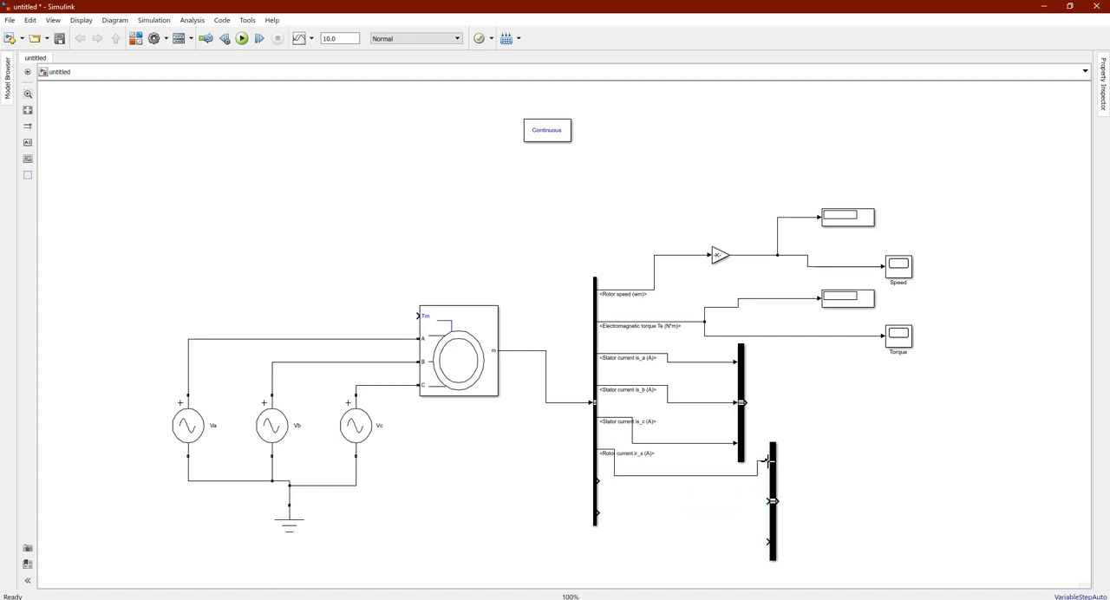
left_click_drag(599, 484, 767, 502)
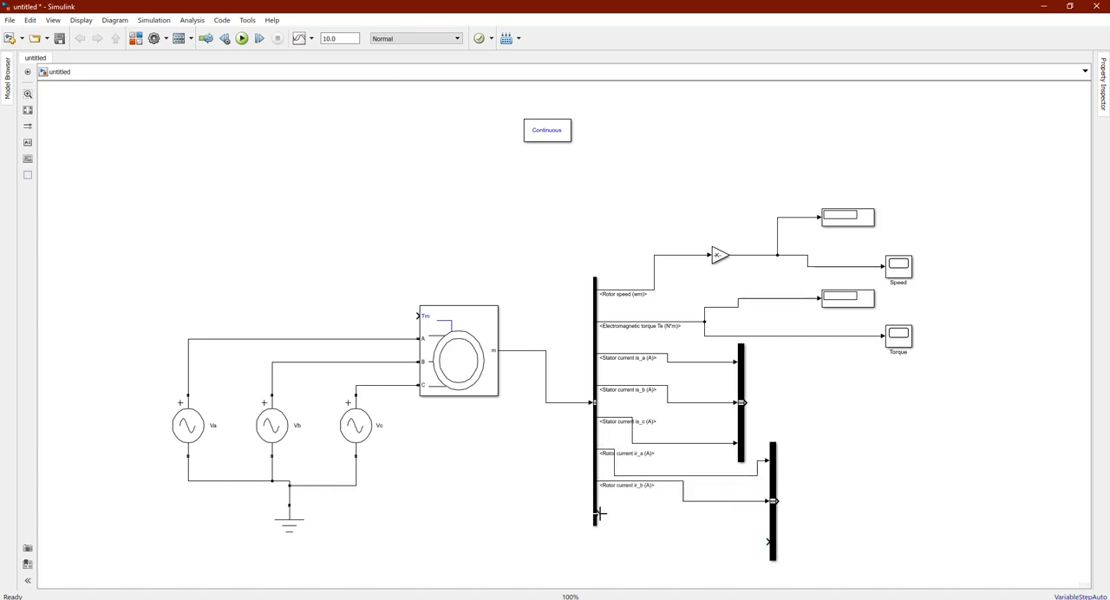
left_click_drag(597, 514, 769, 542)
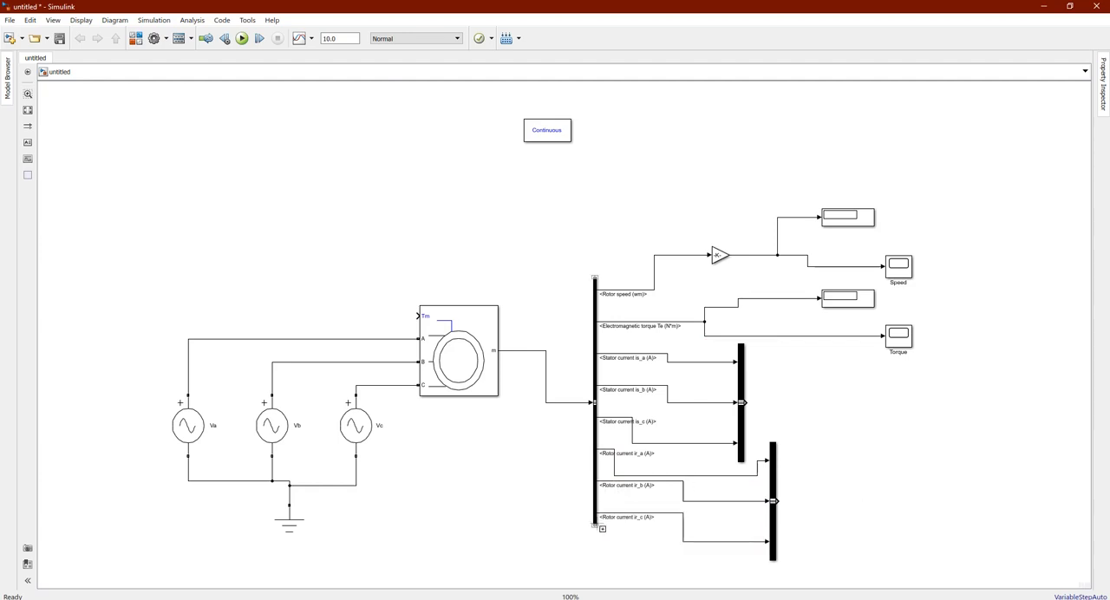
left_click_drag(597, 529, 597, 553)
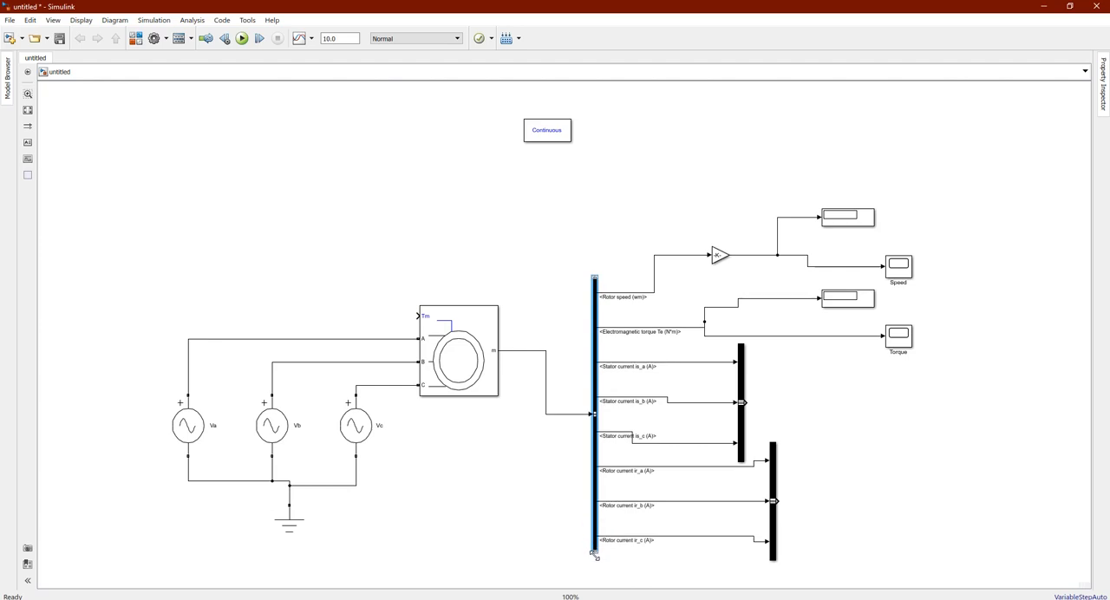
left_click(913, 476)
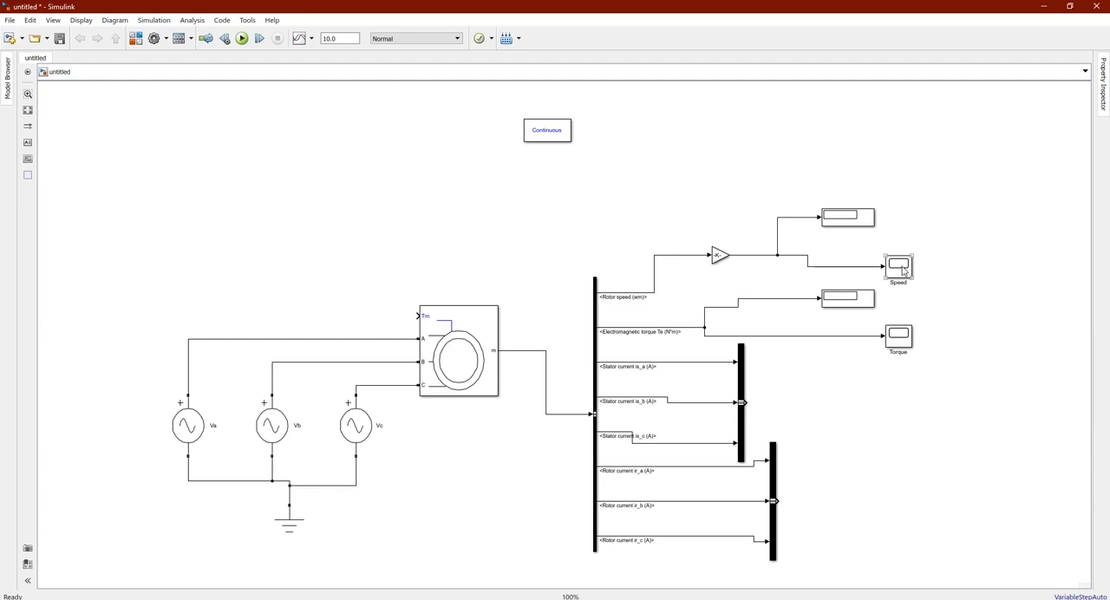
Make two copies of the Speed scope and place them one below the other beside the Bus Creators
left_click_drag(902, 271, 903, 454)
key("ctrl+v")
mouse_move(888, 525)
left_mouse_down()
mouse_move(871, 530)
mouse_move(913, 530)
mouse_move(898, 528)
left_mouse_up()
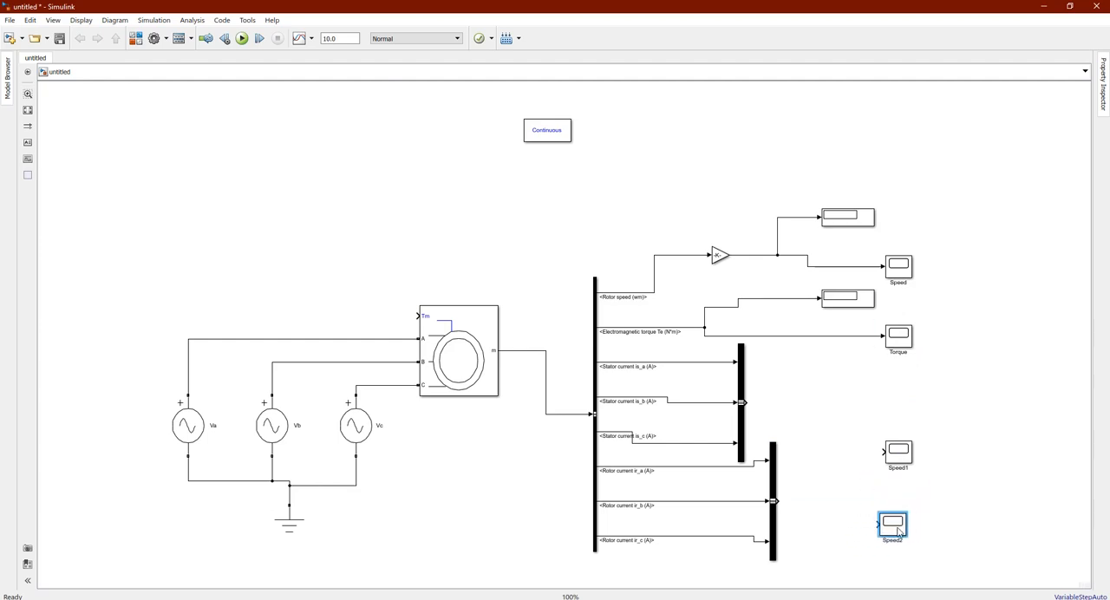
Rename the upper copied scope as Current and the lower one as Current2
double_click(905, 468)
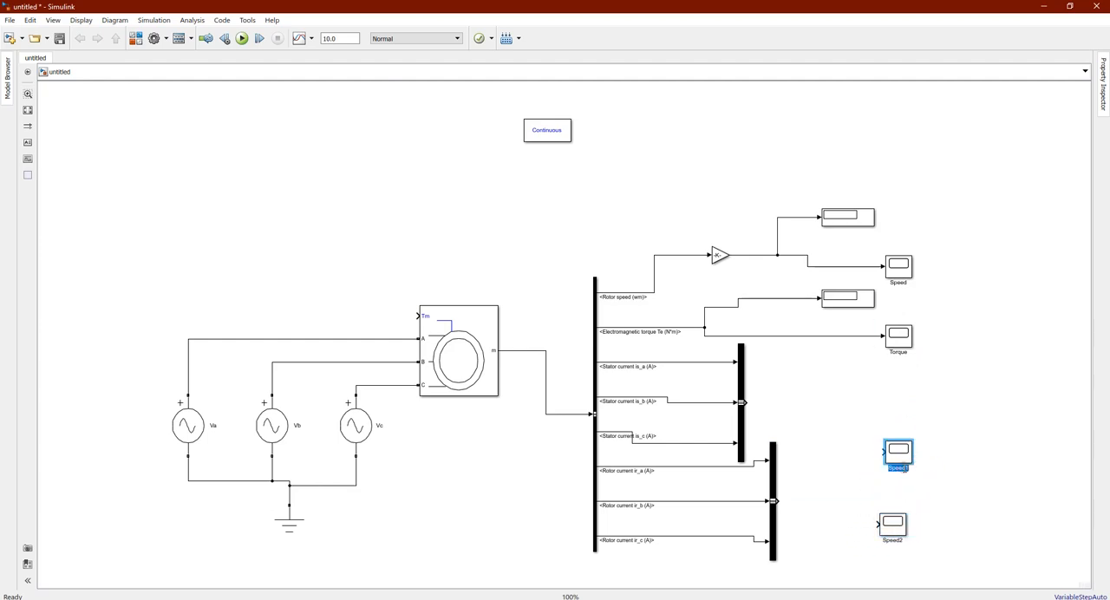
type("Current")
double_click(895, 541)
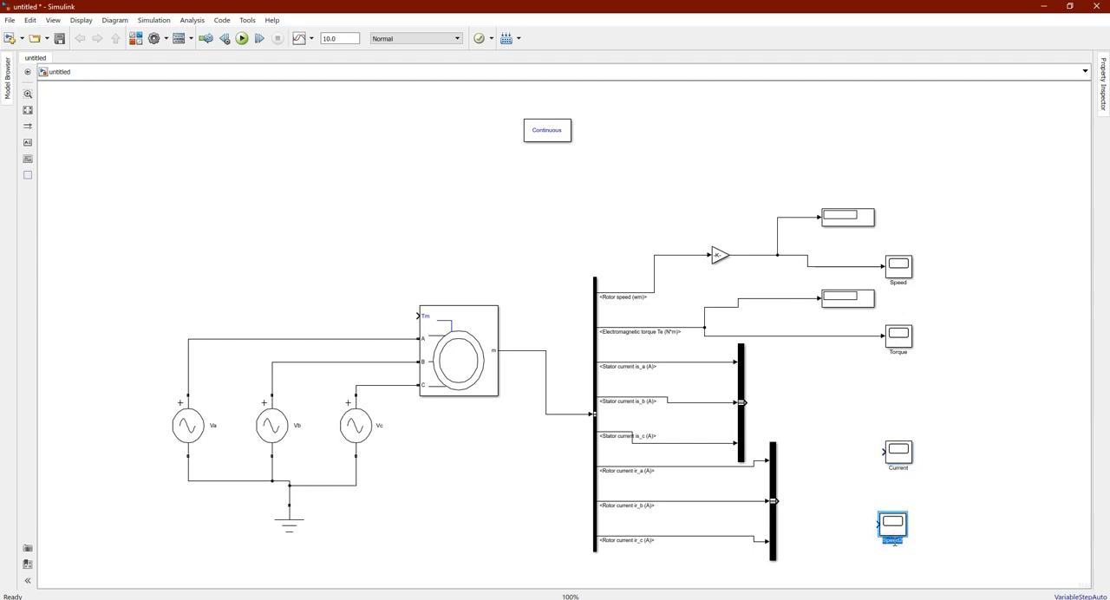
type("Current2")
left_click(955, 520)
Connect the upper Bus Creator's output to the Current scope and the lower Bus Creator's output to the Current2 scope
left_click_drag(743, 402, 896, 460)
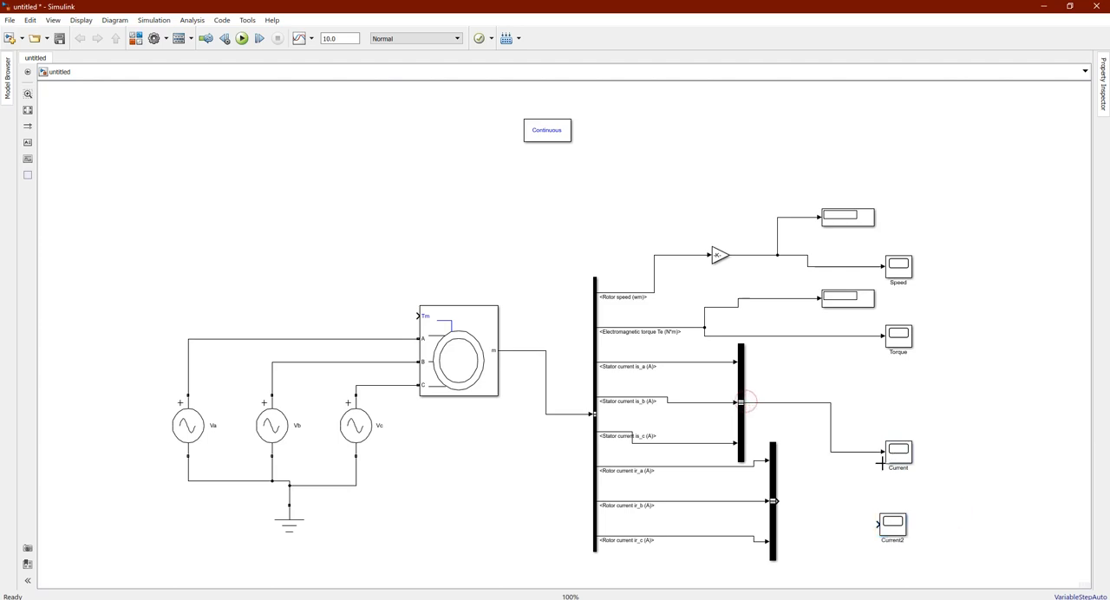
left_click_drag(774, 500, 877, 523)
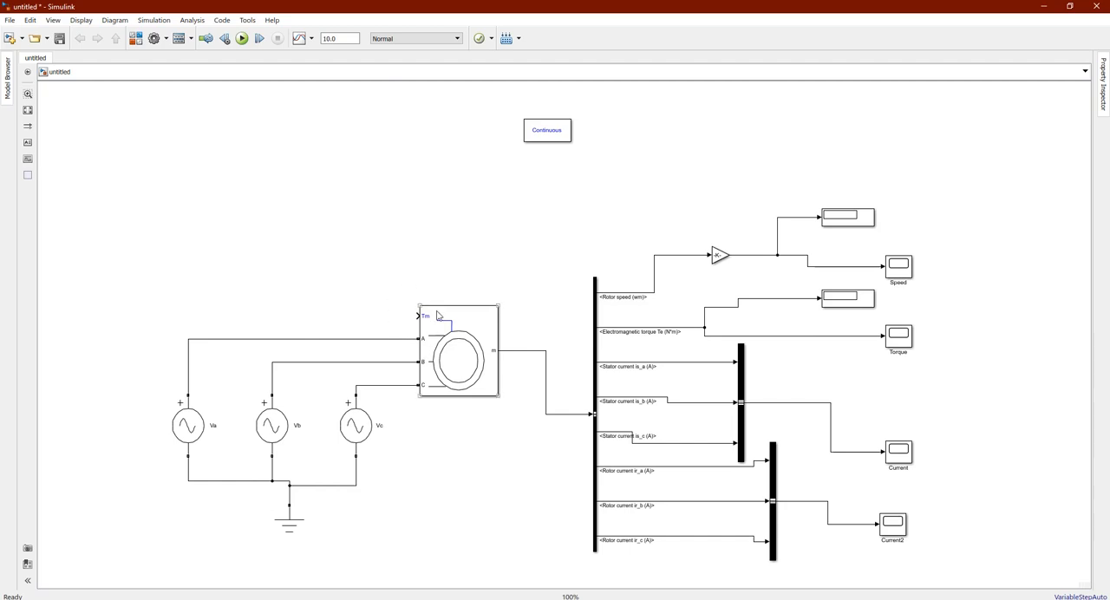
With the asynchronous machine's parameters open, switch to Calculator and multiply the 4 kW rated power by 1000
double_click(463, 356)
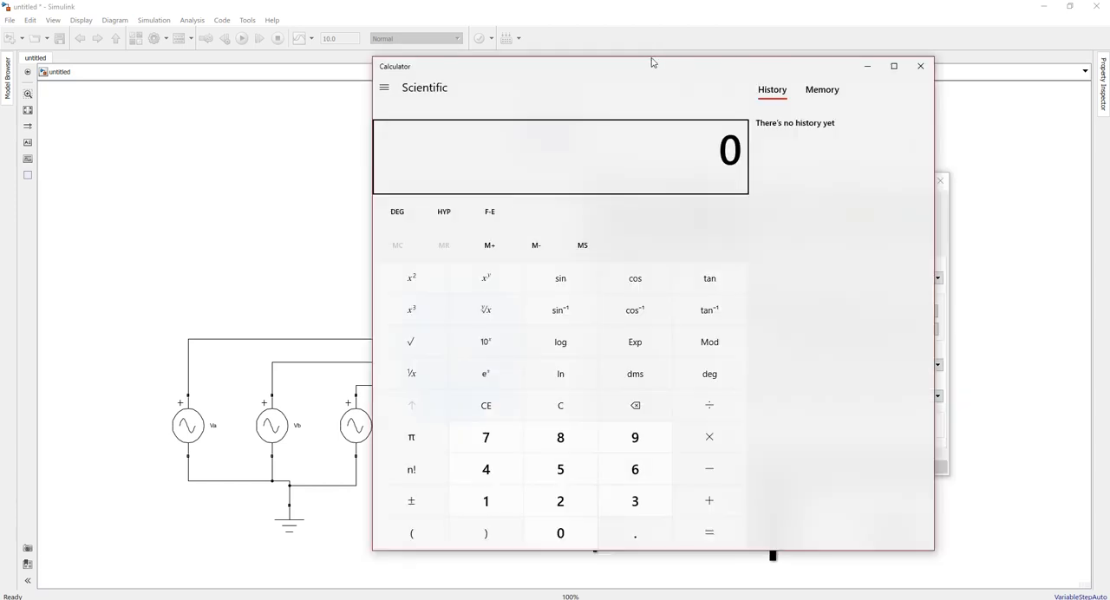
left_click_drag(652, 62, 341, 78)
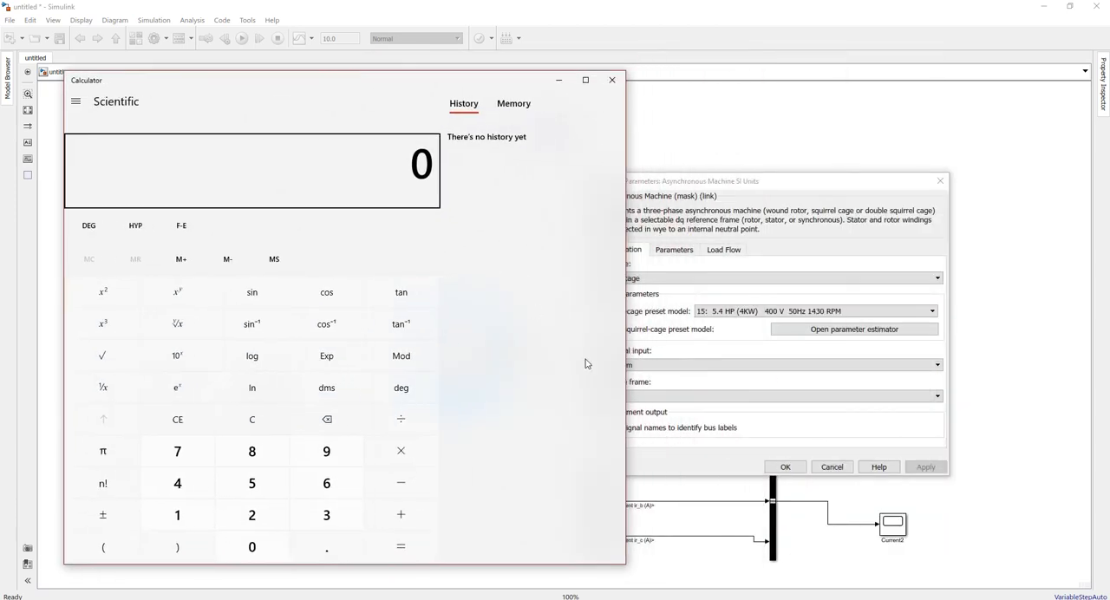
left_click(745, 323)
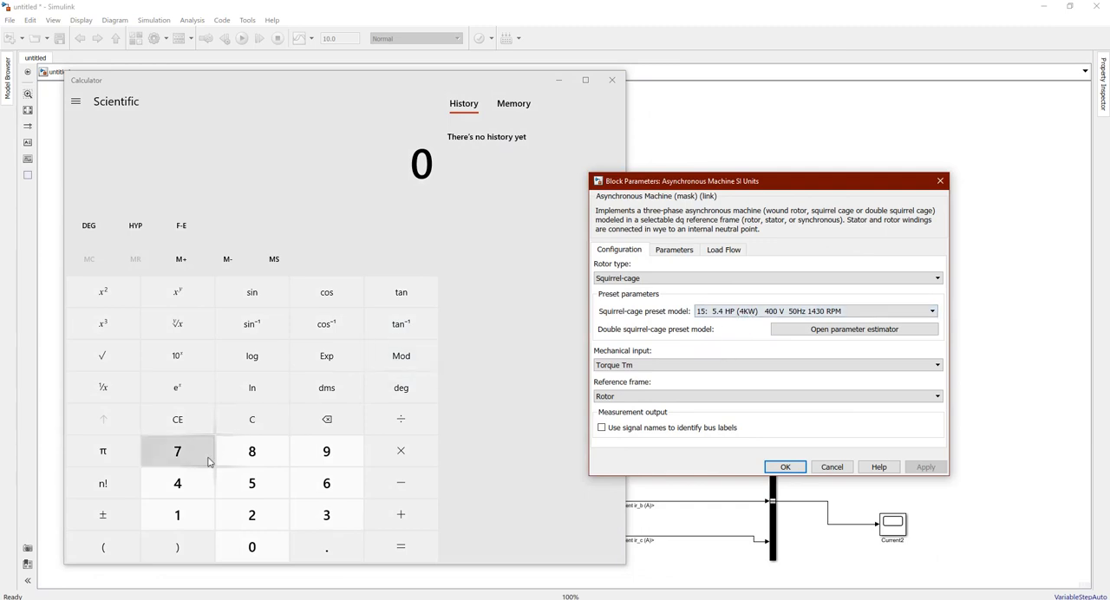
left_click(201, 485)
left_click(401, 450)
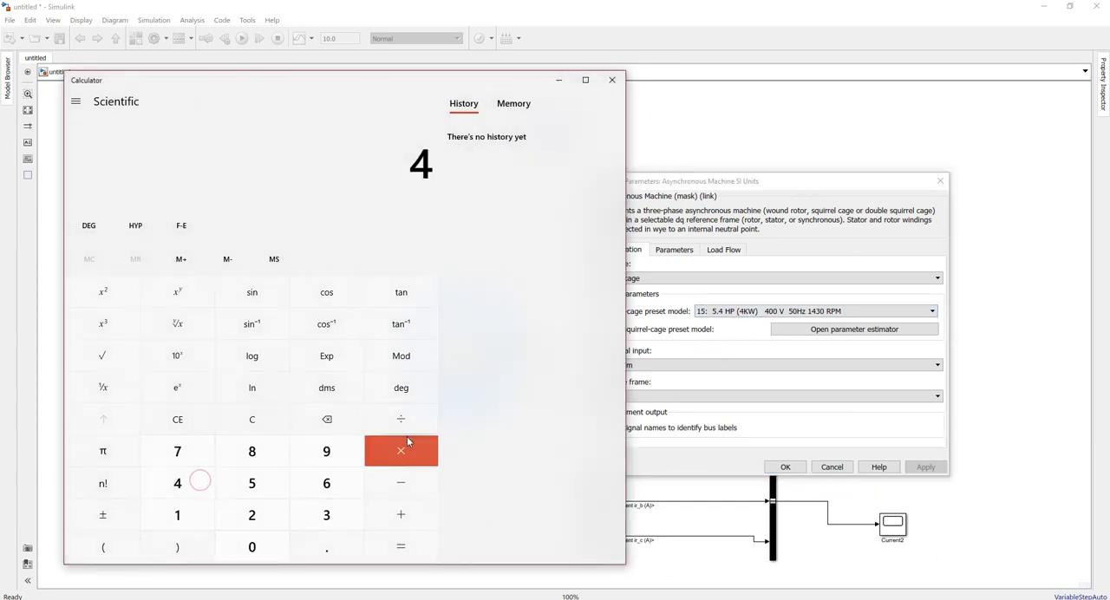
left_click(198, 510)
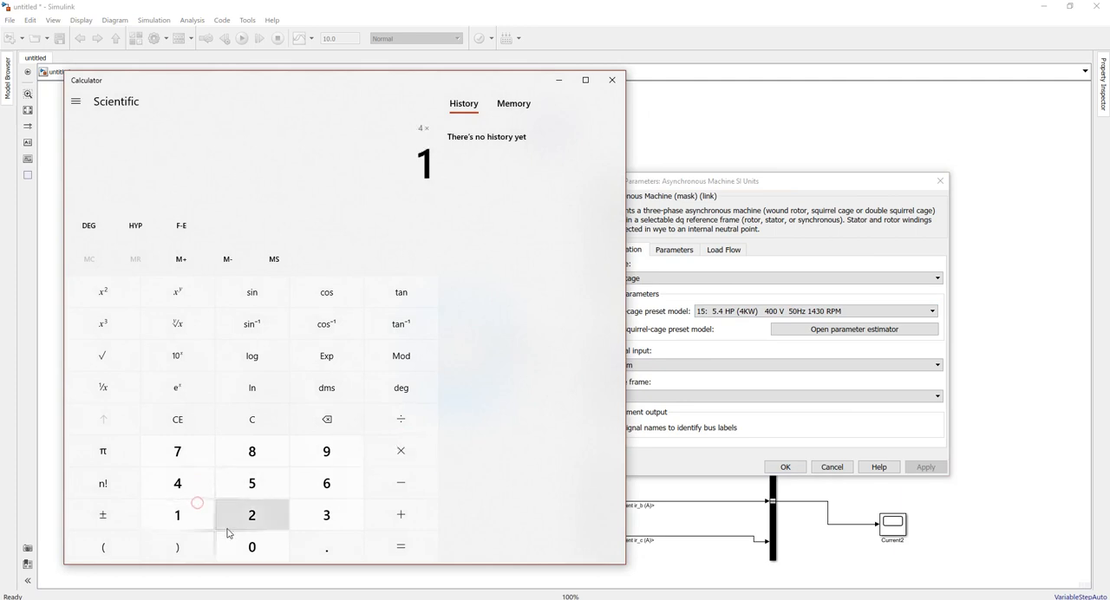
double_click(229, 544)
left_click(230, 544)
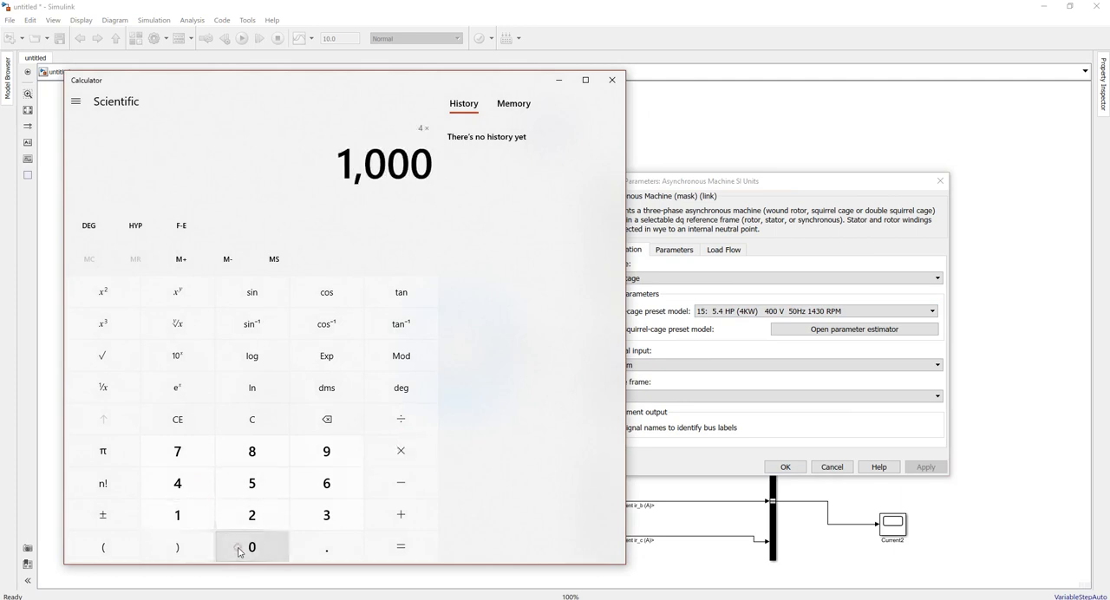
left_click(416, 547)
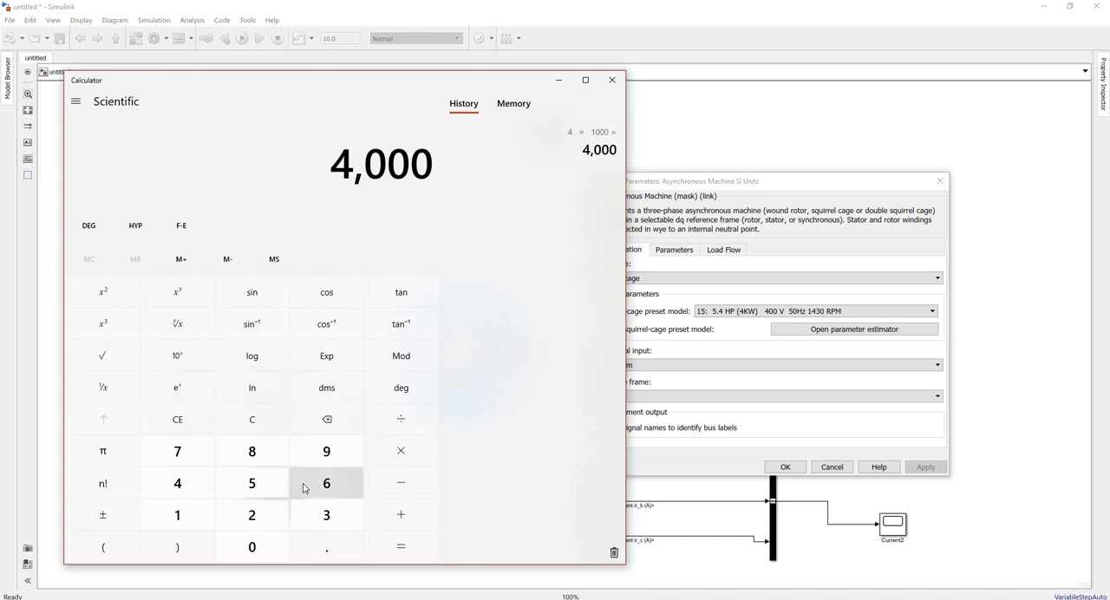
Clear the calculator entry and compute 2 × 3.14 × 1430 for the rated angular speed
left_click(175, 415)
left_click(248, 515)
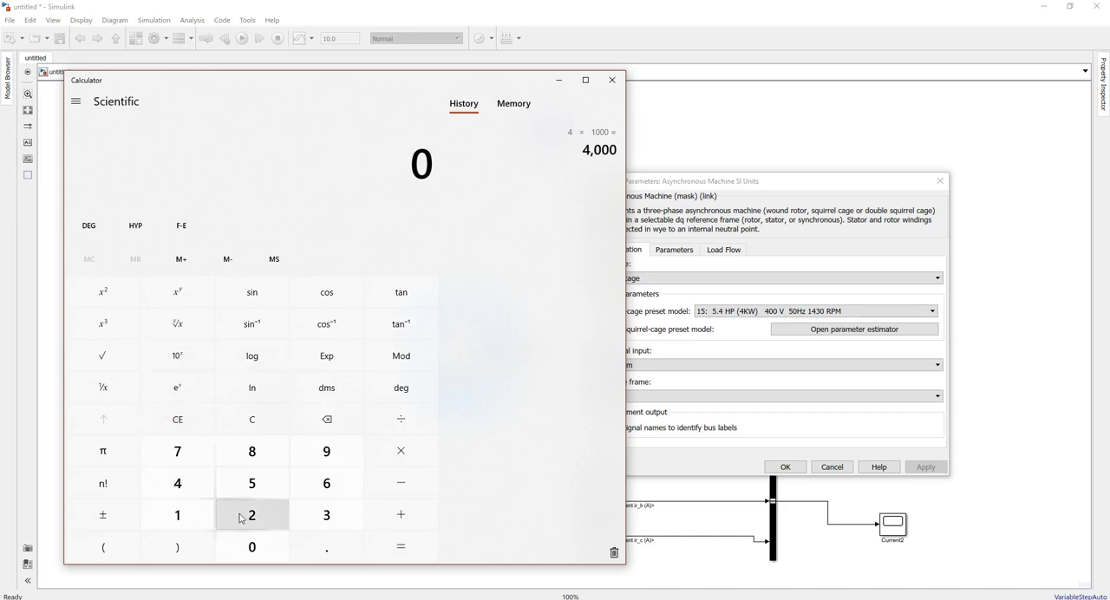
left_click(398, 453)
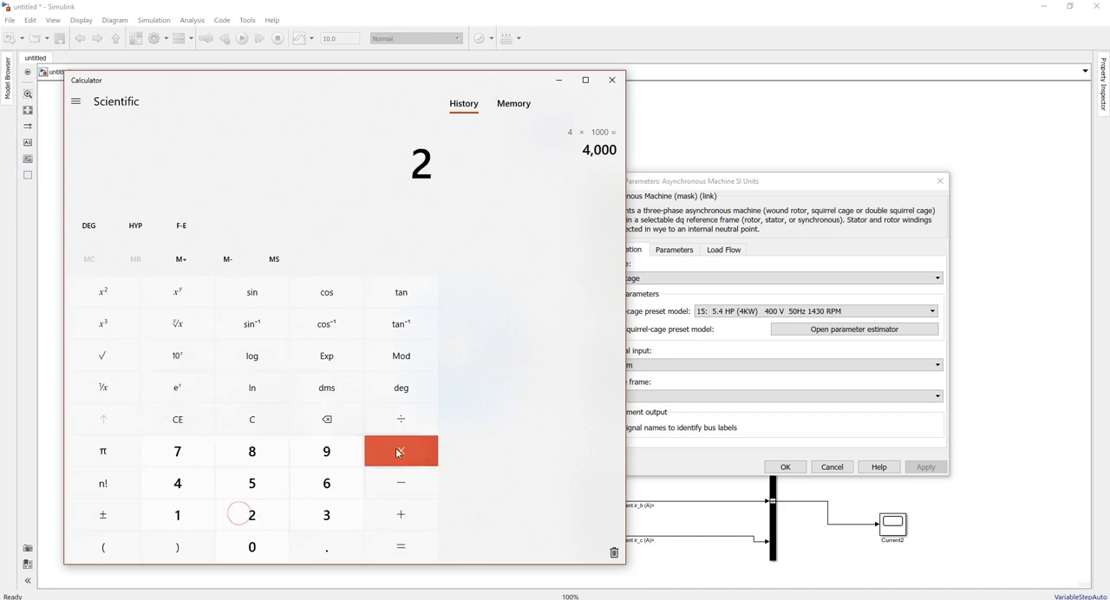
left_click(318, 525)
left_click(316, 547)
left_click(194, 518)
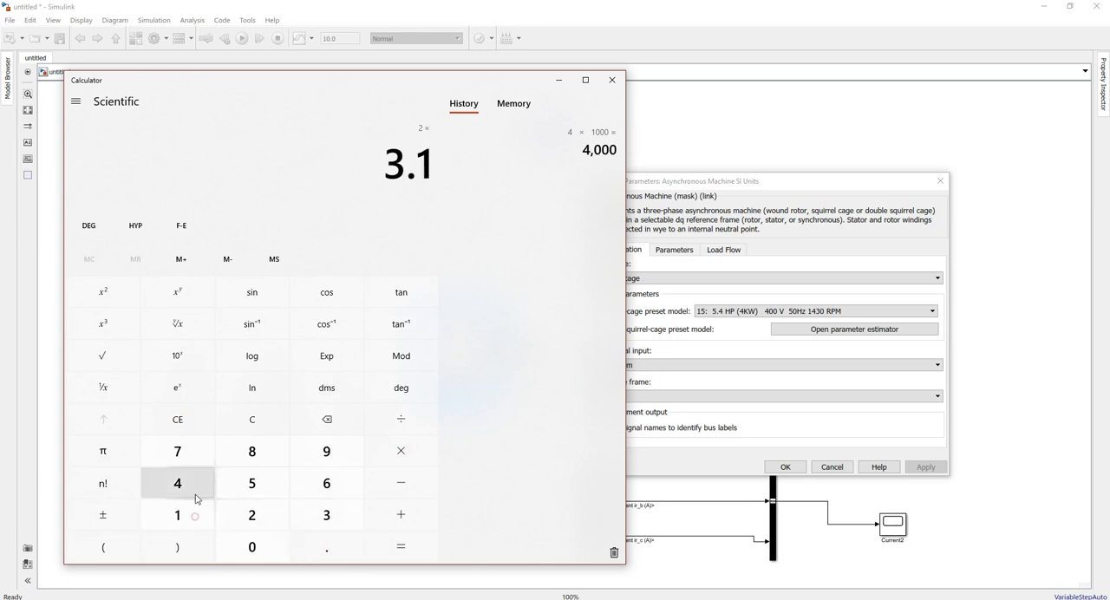
left_click(196, 486)
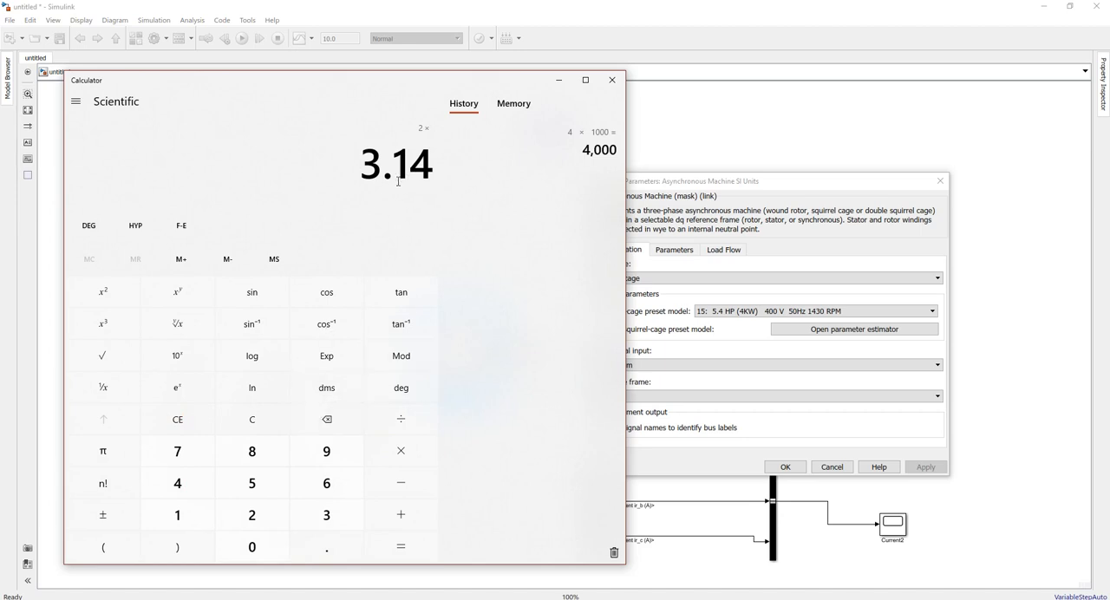
left_click(412, 466)
left_click(196, 515)
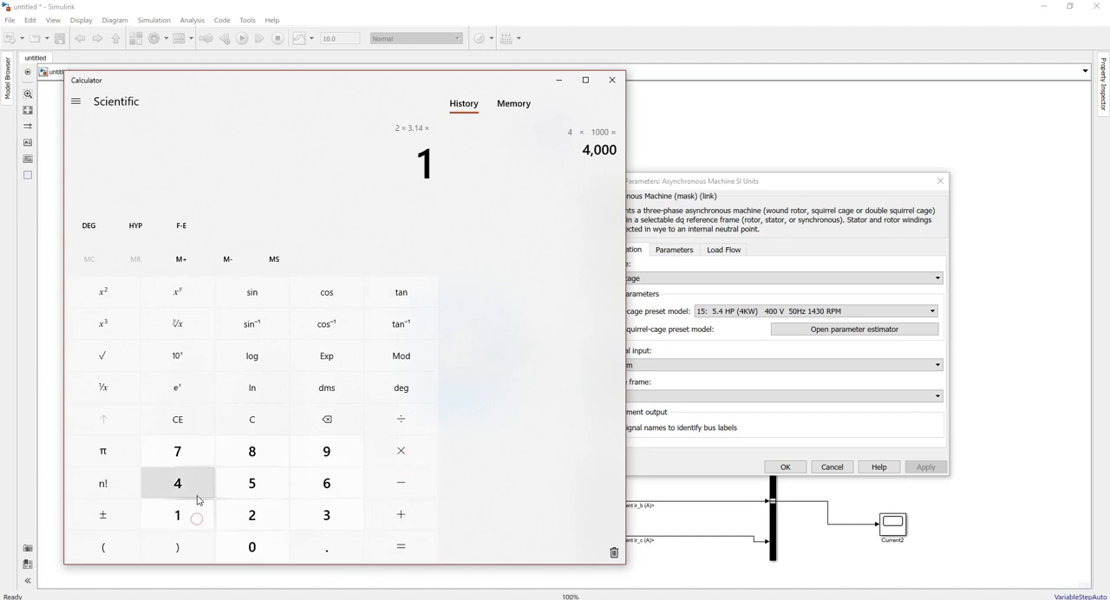
left_click(197, 492)
left_click(311, 515)
left_click(267, 552)
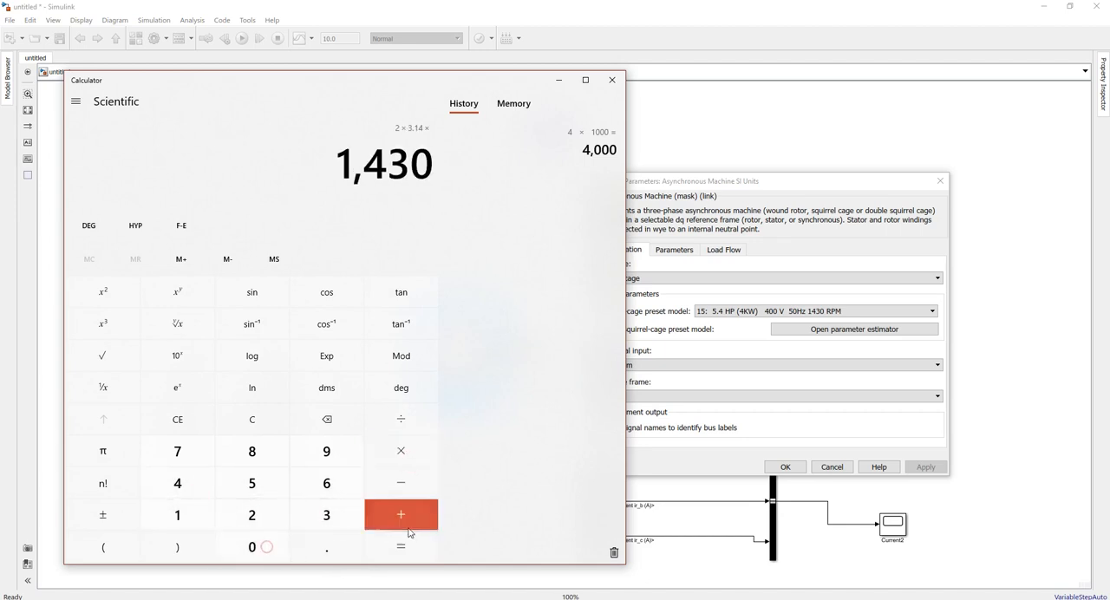
left_click(416, 544)
Divide the product by 60 to convert the rated speed to rad/s
left_click(431, 421)
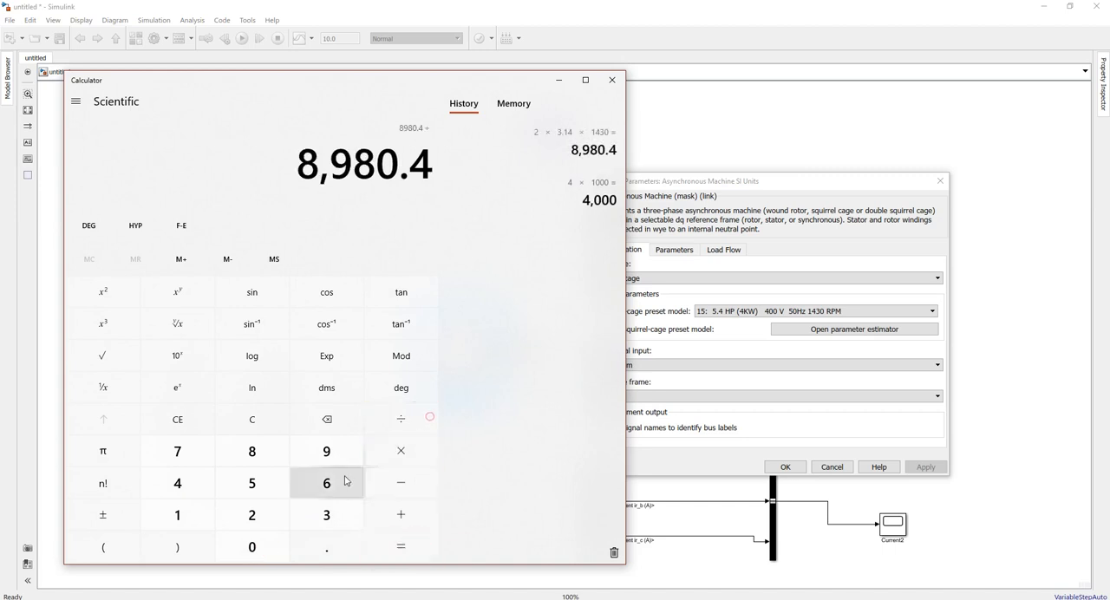
left_click(346, 481)
left_click(278, 542)
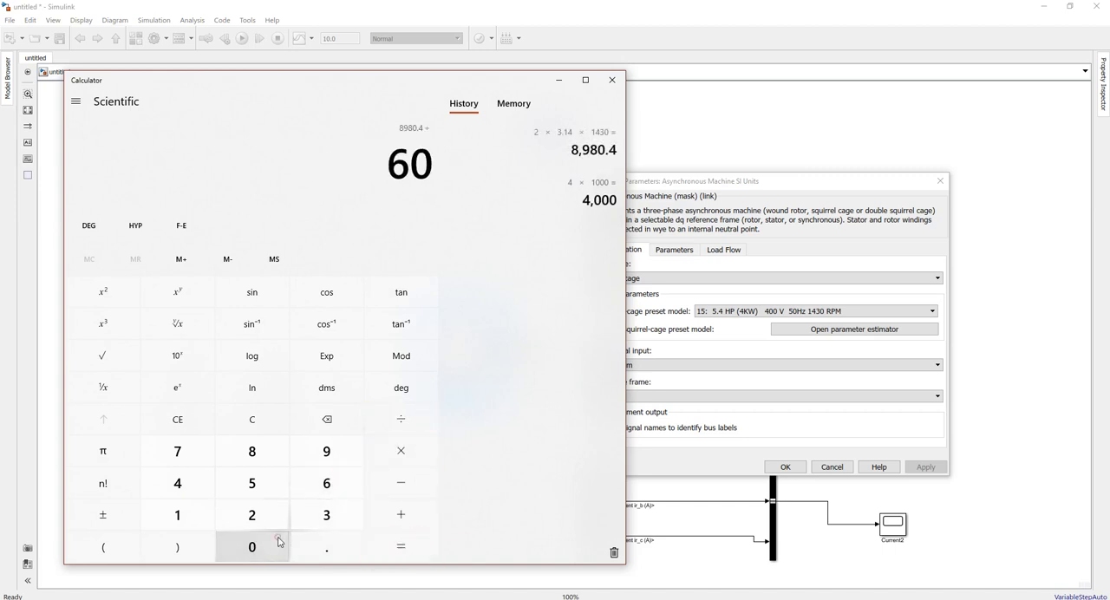
left_click(392, 539)
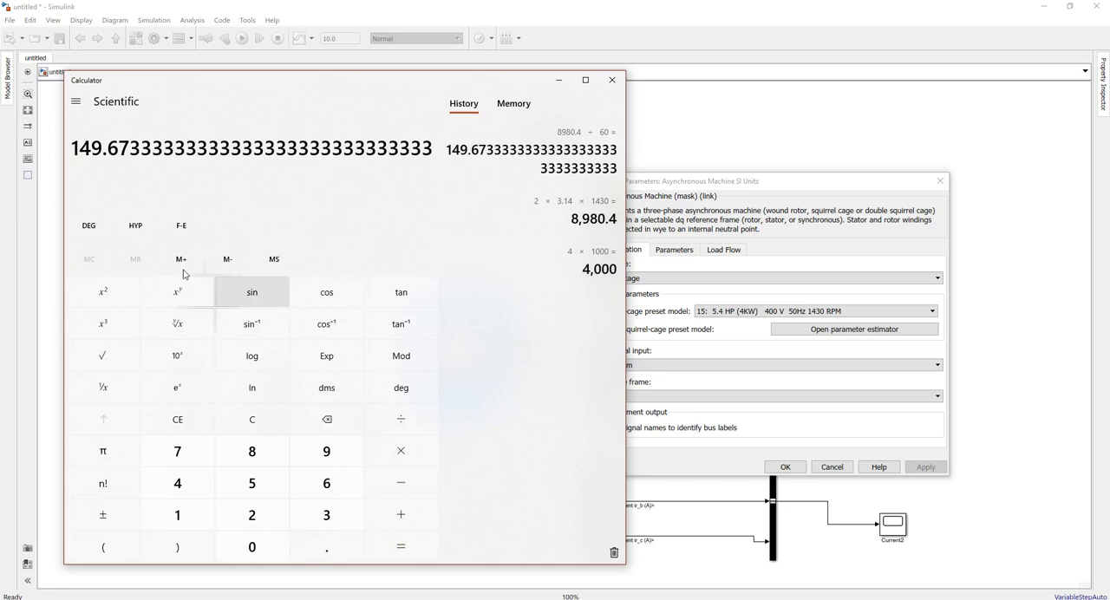
Compute the rated torque as 4000 ÷ 149.67333 and highlight the result up to two decimals
left_click(191, 488)
left_click(230, 545)
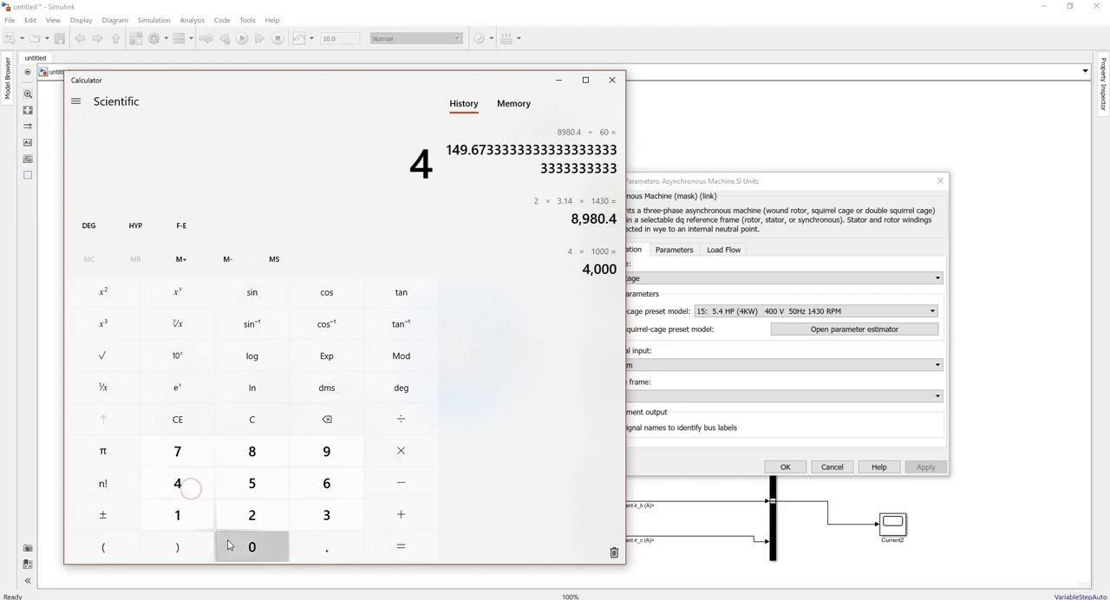
left_click(229, 544)
left_click(230, 545)
left_click(410, 428)
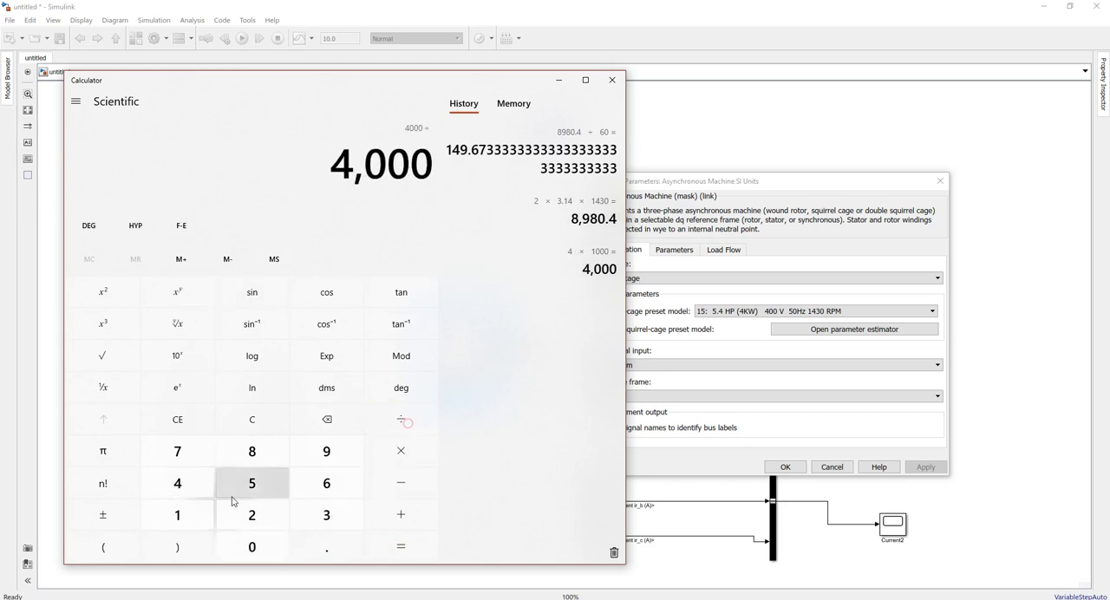
left_click(179, 515)
left_click(187, 492)
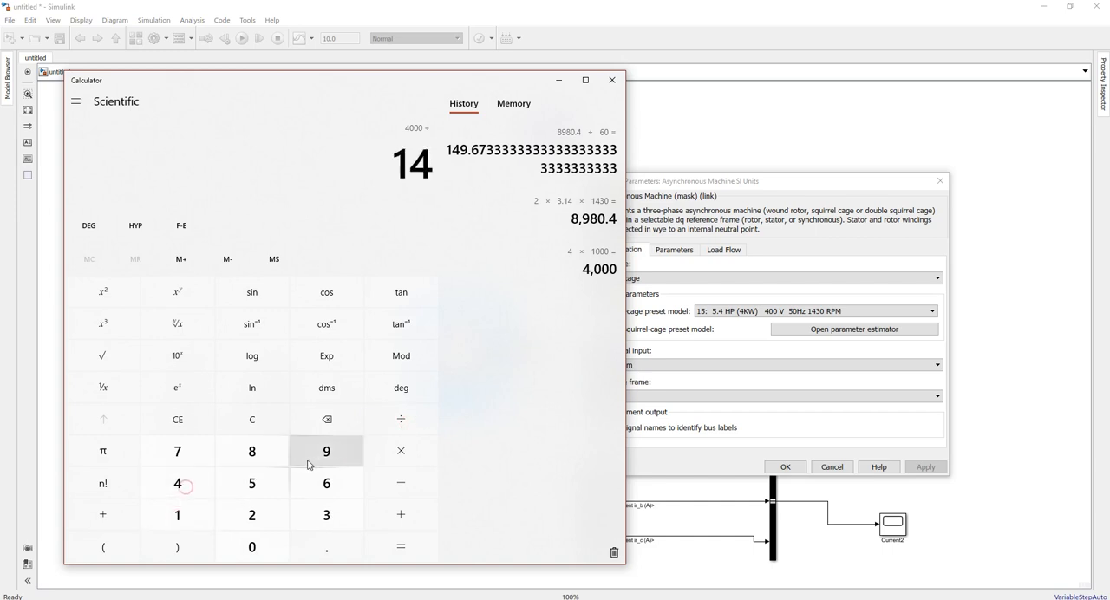
left_click(319, 458)
left_click(326, 549)
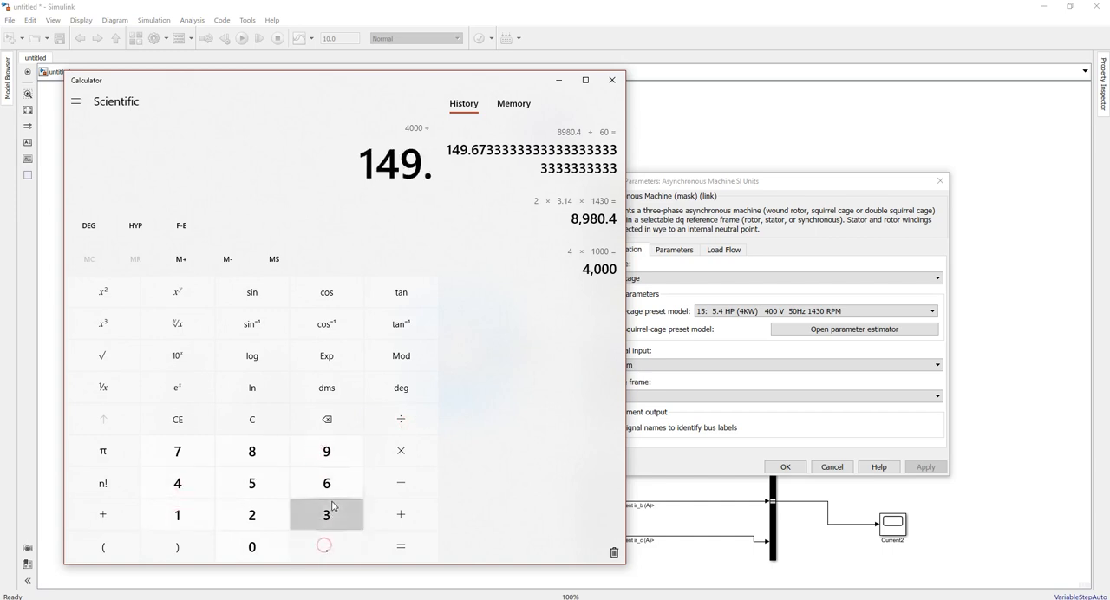
left_click(328, 485)
left_click(192, 453)
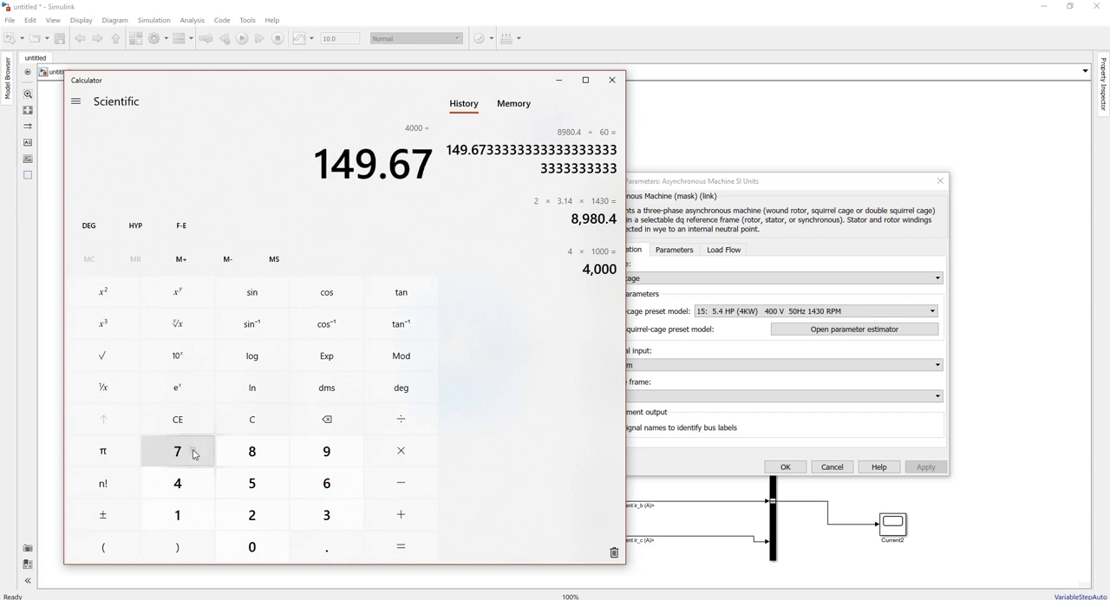
left_click(321, 511)
left_click(320, 510)
left_click(321, 510)
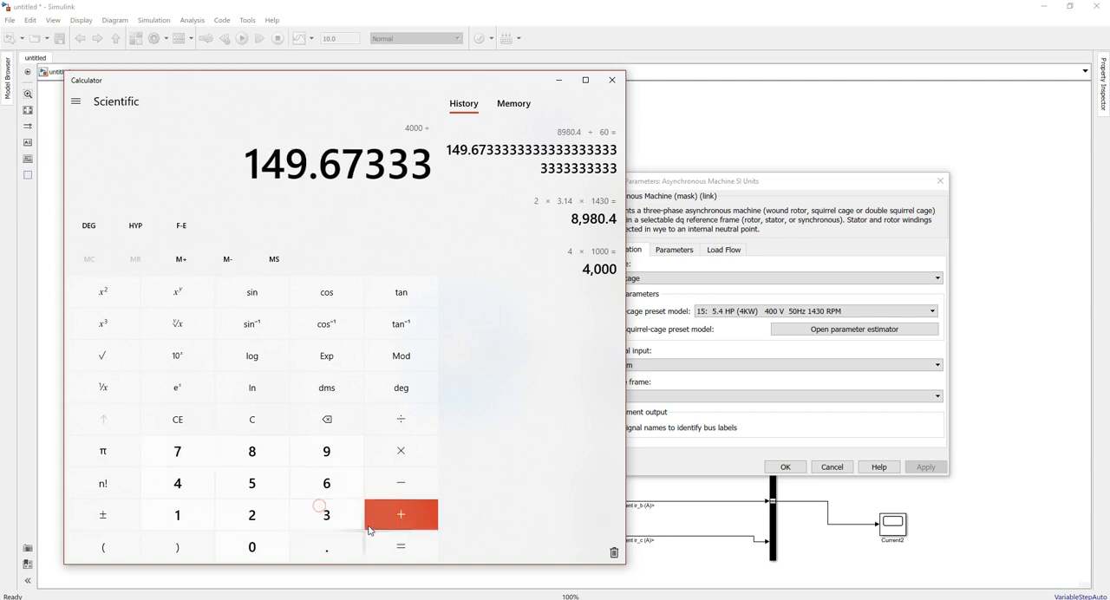
left_click(391, 538)
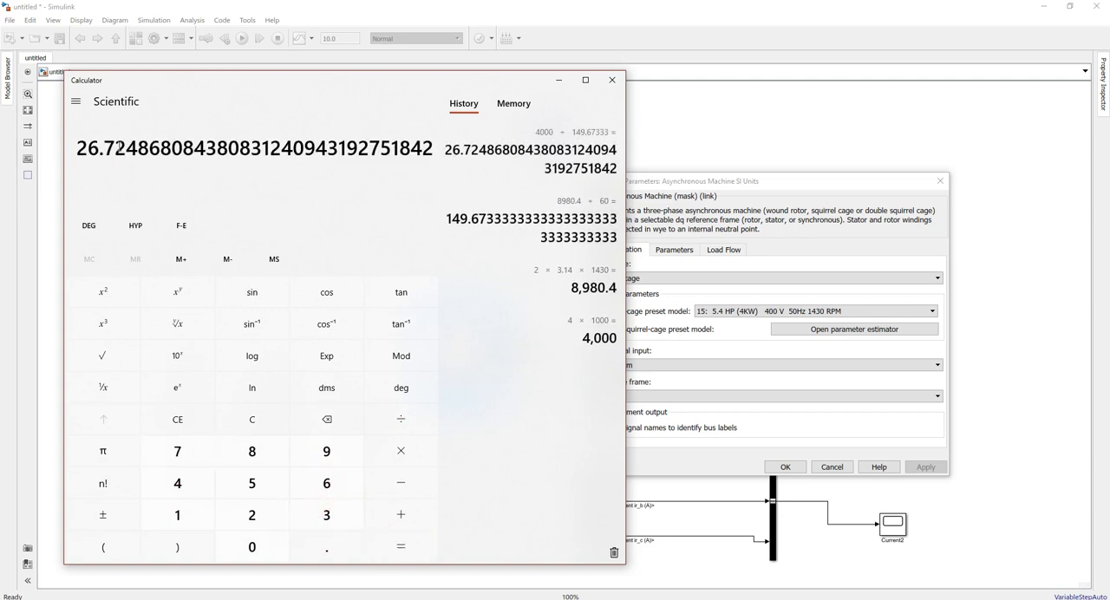
left_click_drag(128, 152, 76, 151)
Put the calculator away and close the asynchronous machine's parameters without changing them
left_click_drag(295, 82, 578, 98)
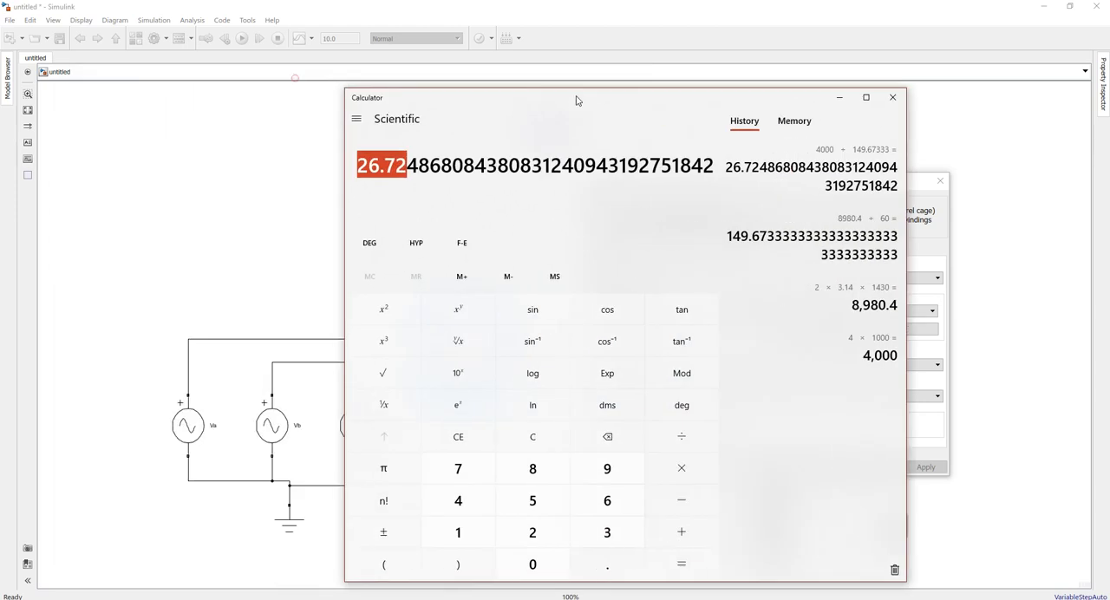
left_click(837, 100)
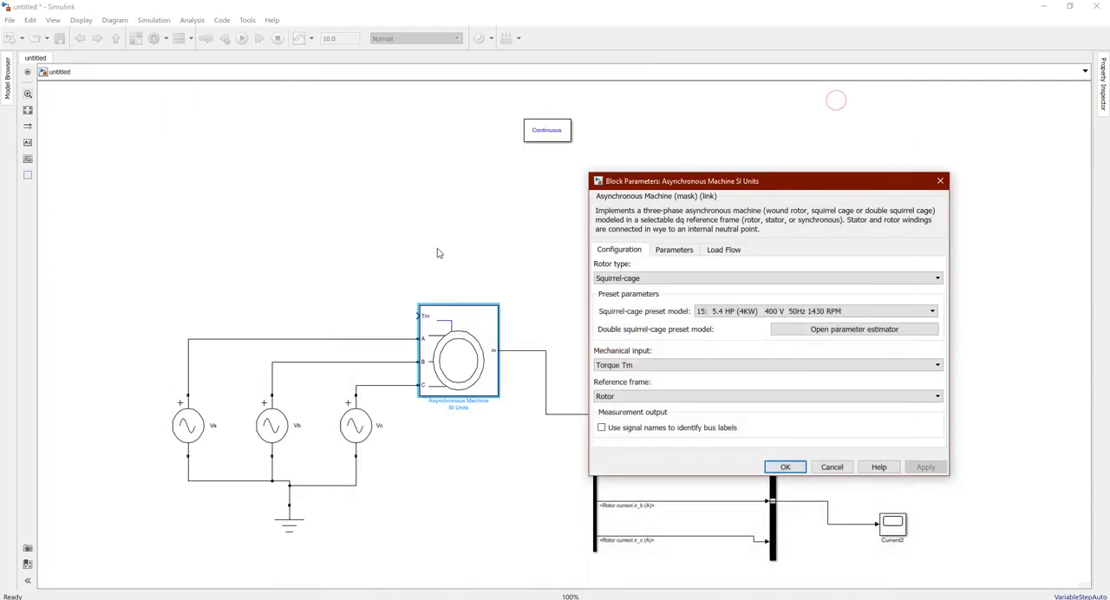
left_click(940, 181)
left_click(388, 252)
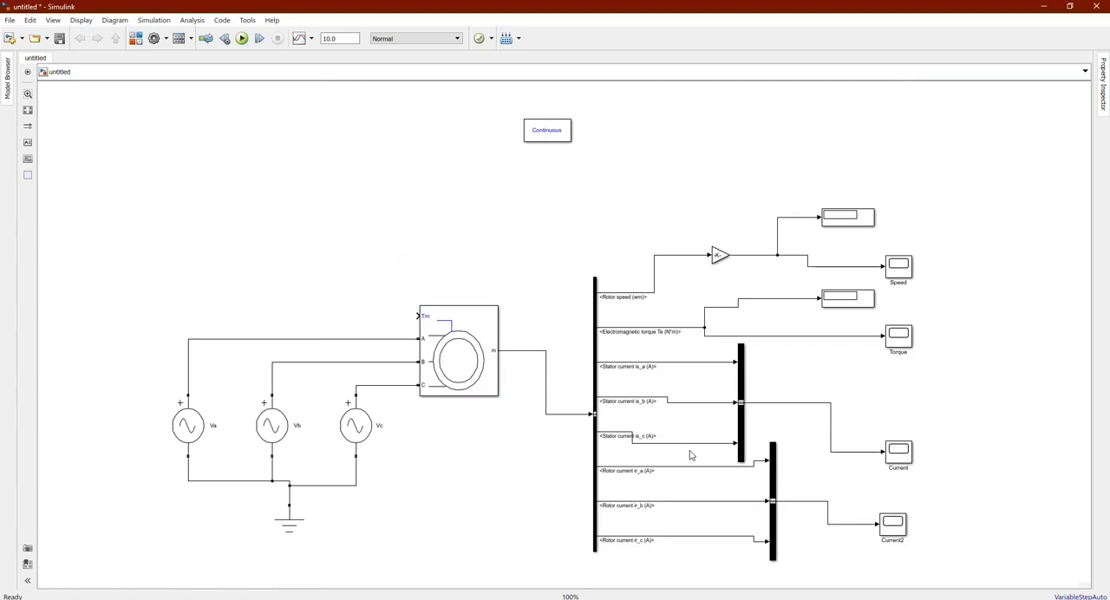
Find the Step block in the block library, add it to the model and place it above the Va source
left_click(136, 38)
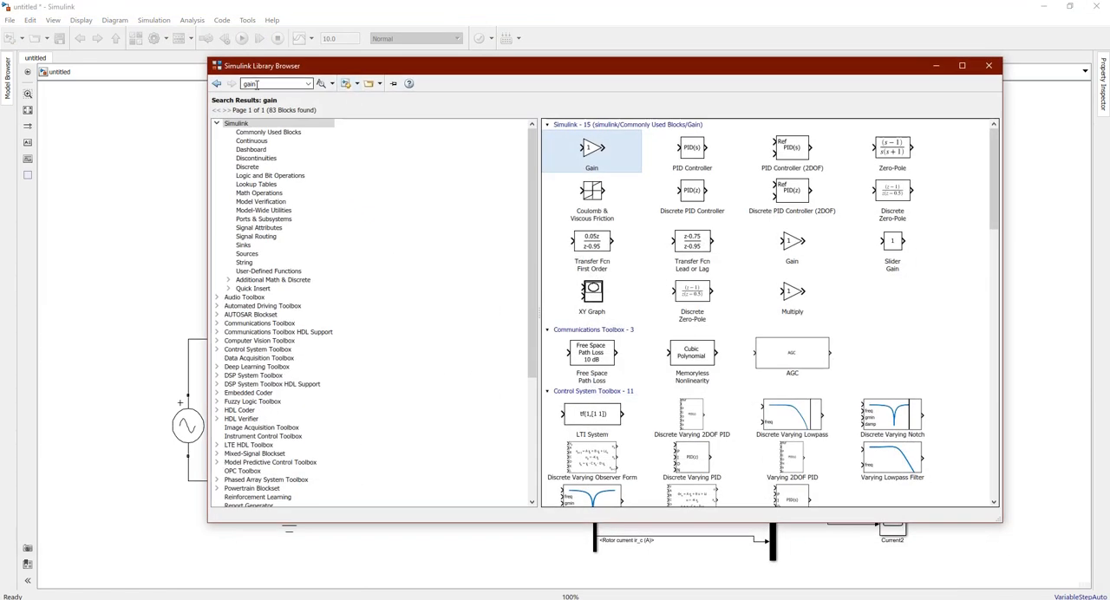
type("ste")
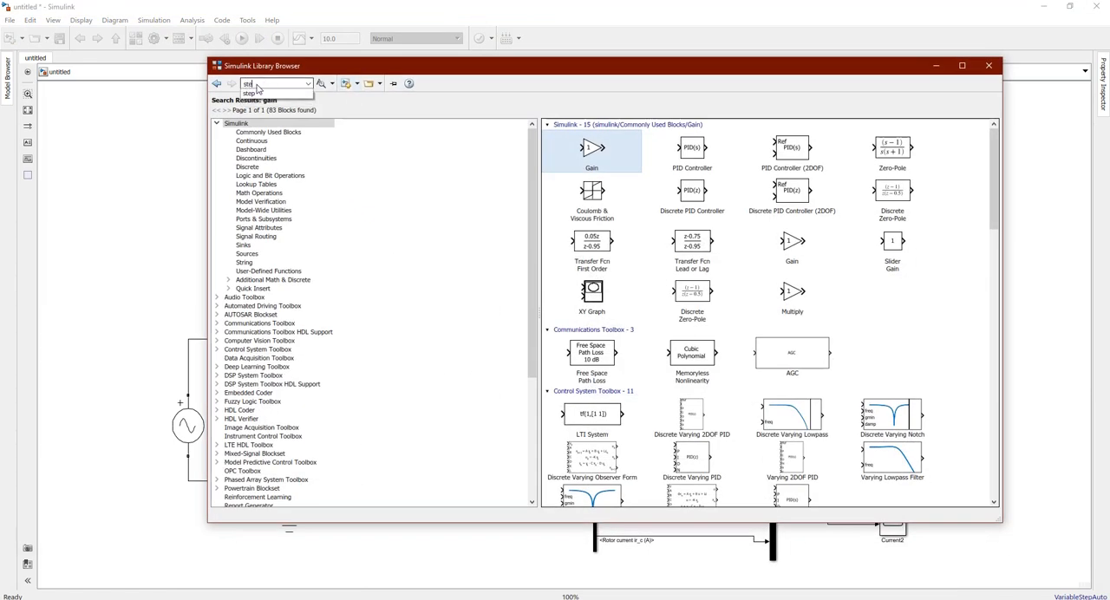
type("p")
key("Return")
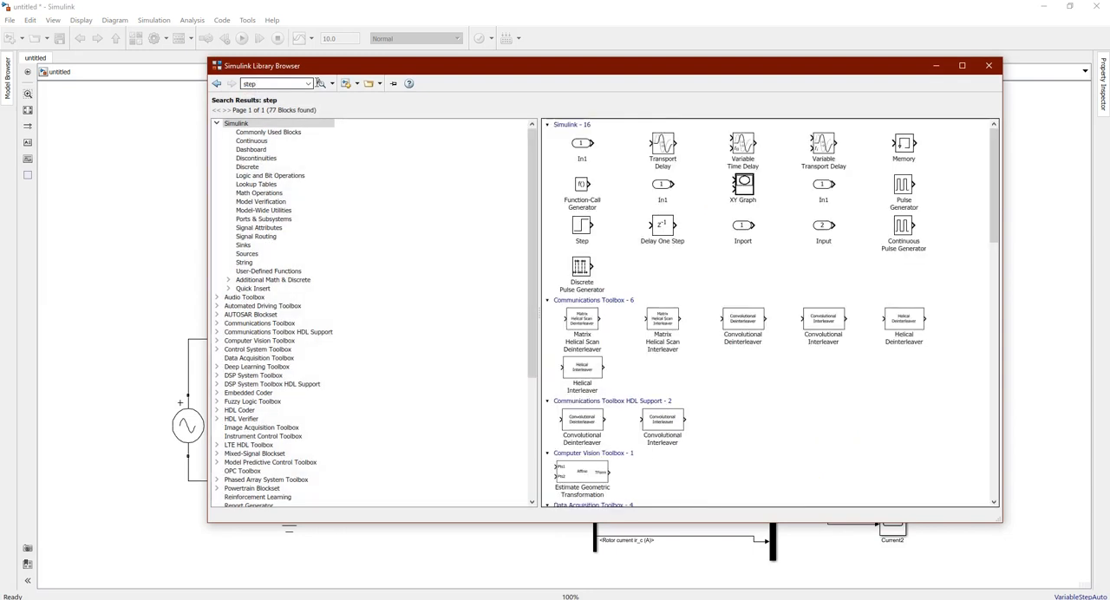
right_click(581, 218)
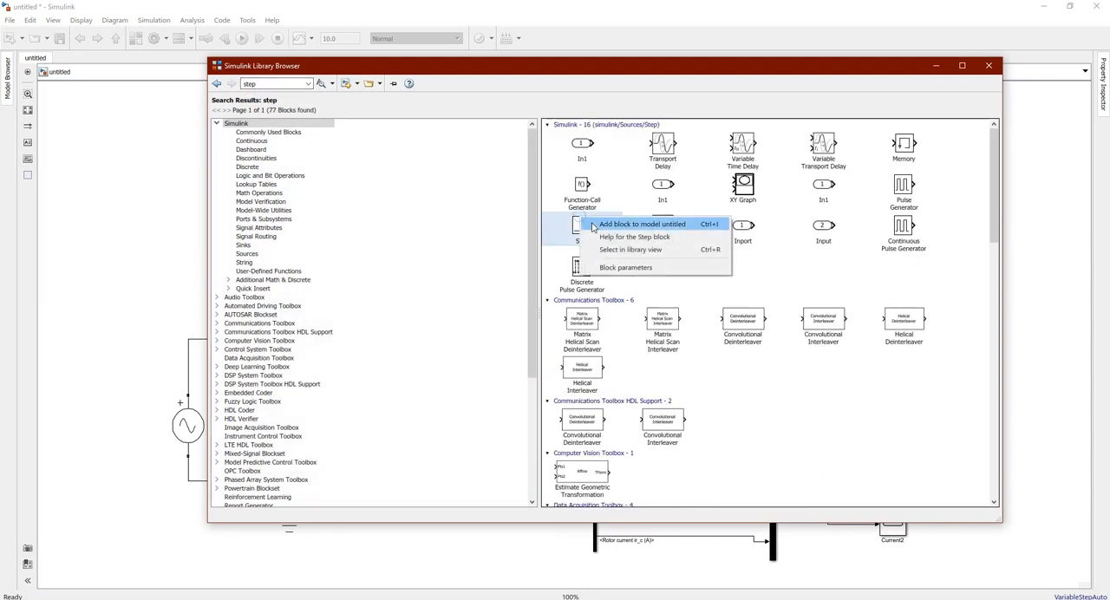
left_click(591, 223)
left_click(934, 64)
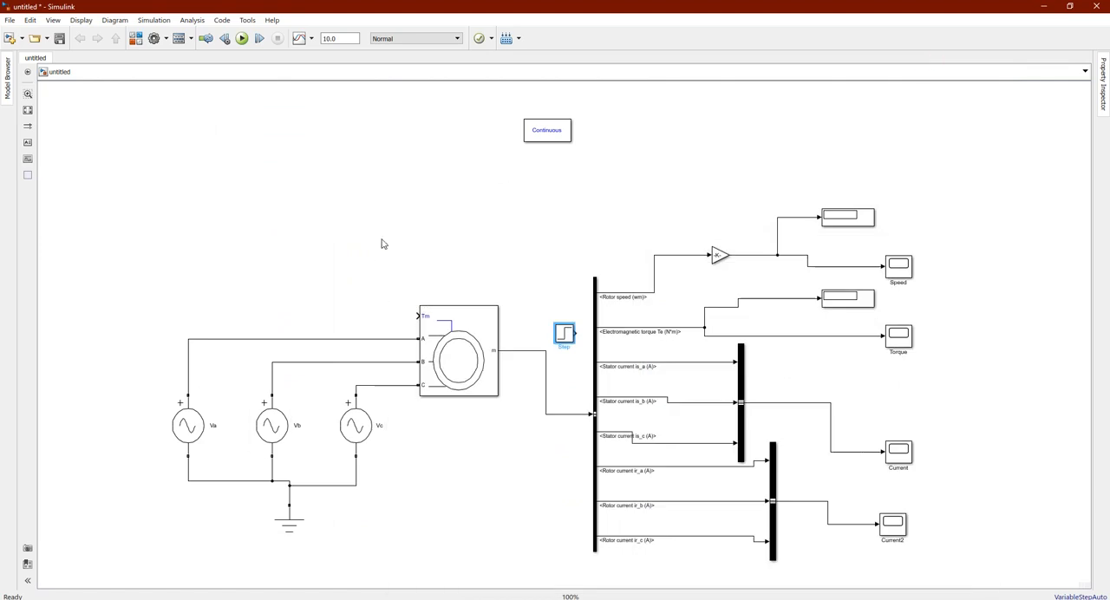
left_click_drag(571, 344, 124, 232)
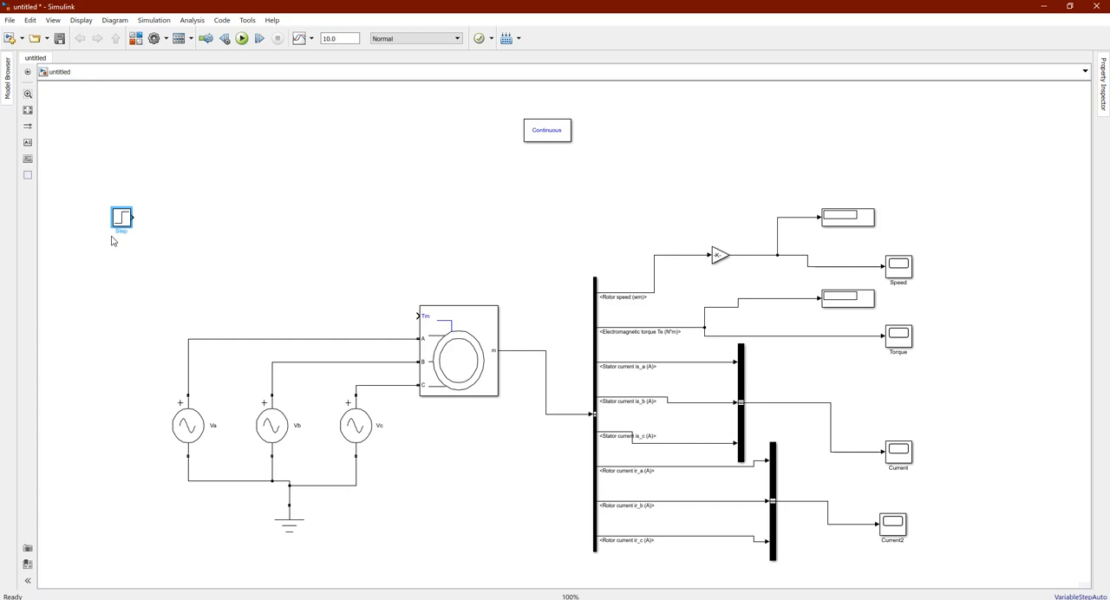
Shift the Step block slightly and copy it to make a column of four beside the voltage sources
left_click_drag(122, 223, 103, 241)
left_click_drag(103, 240, 103, 377)
left_click(129, 397)
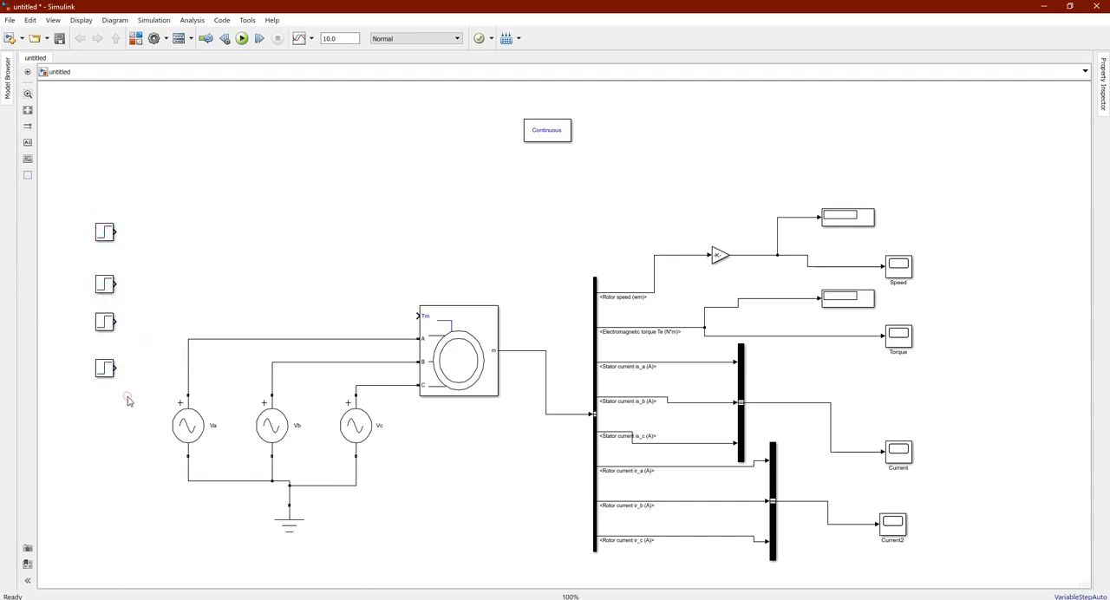
Rename the top Step block as 5sec and the second one as 10sec
left_click(103, 232)
left_click(105, 284)
left_click(105, 299)
key("BackSpace")
Rename the third Step block as 15sec and the bottom one as 20sec
left_click(104, 322)
left_click(104, 335)
key("BackSpace")
left_click(105, 371)
left_click(104, 382)
key("BackSpace")
left_click(107, 415)
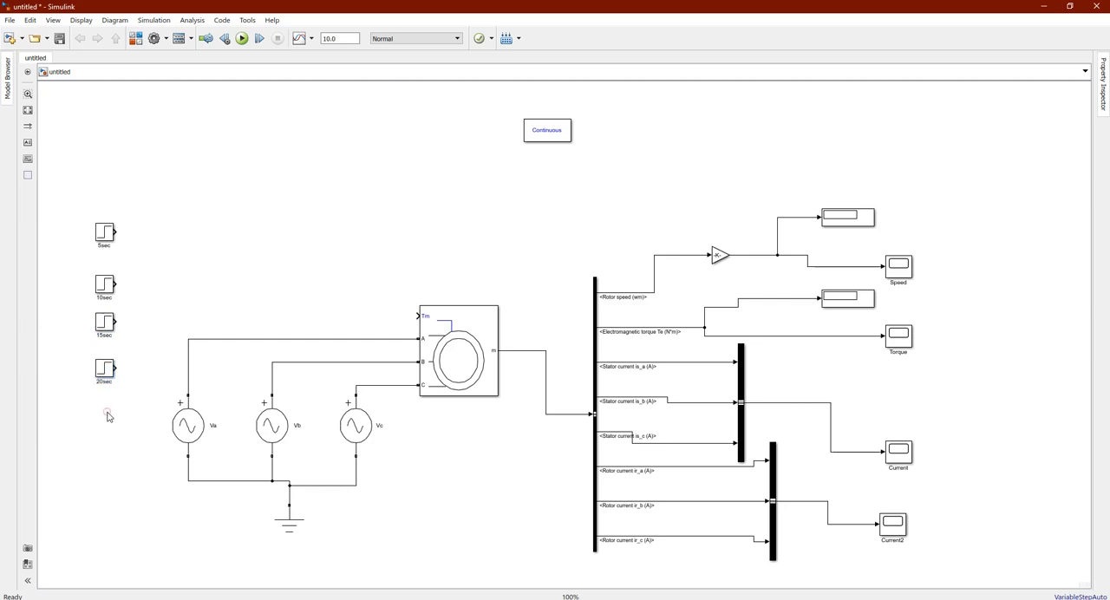
Set the final value of the 5sec Step block to 26.72
double_click(104, 239)
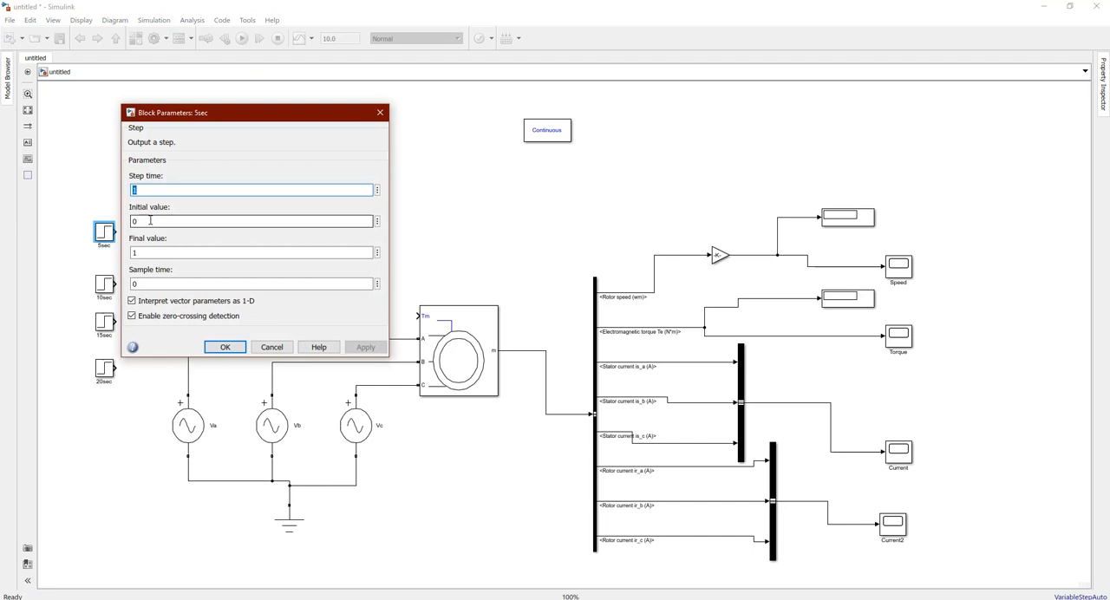
double_click(143, 253)
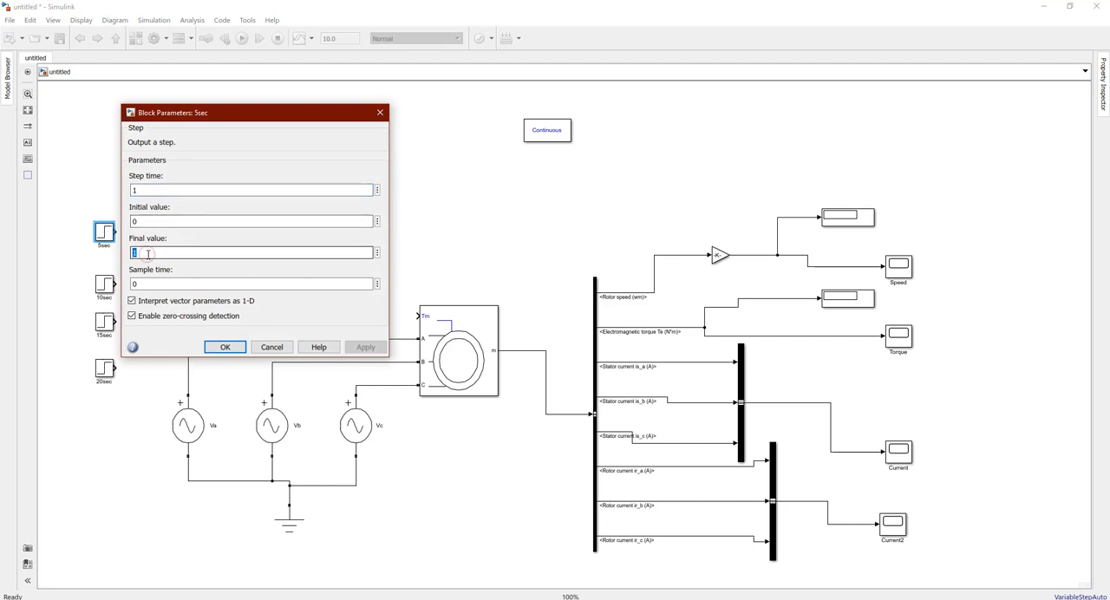
type("26.72")
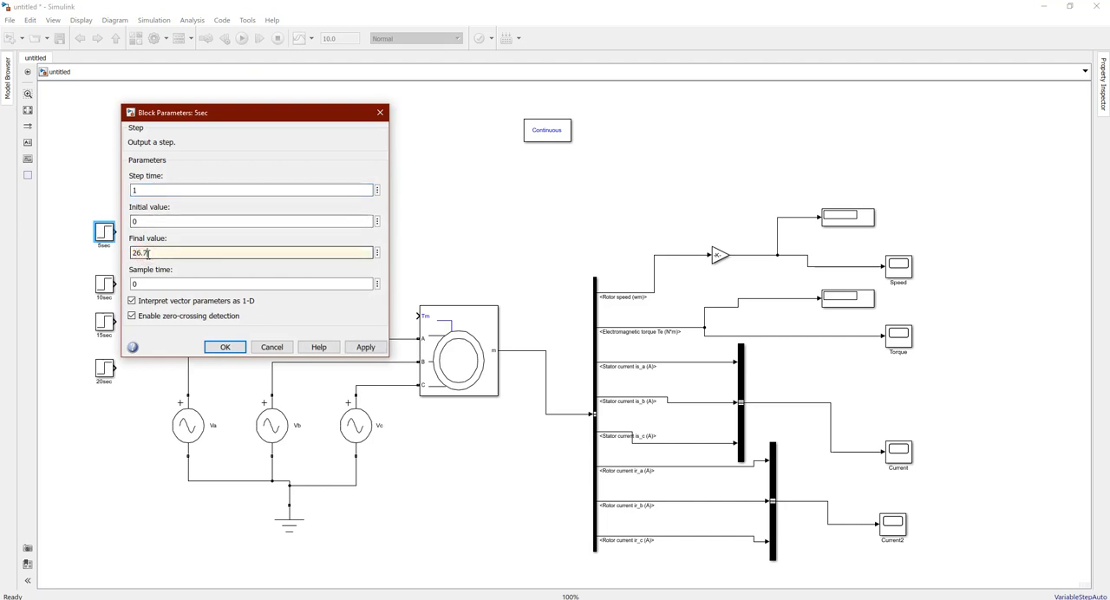
left_click(228, 348)
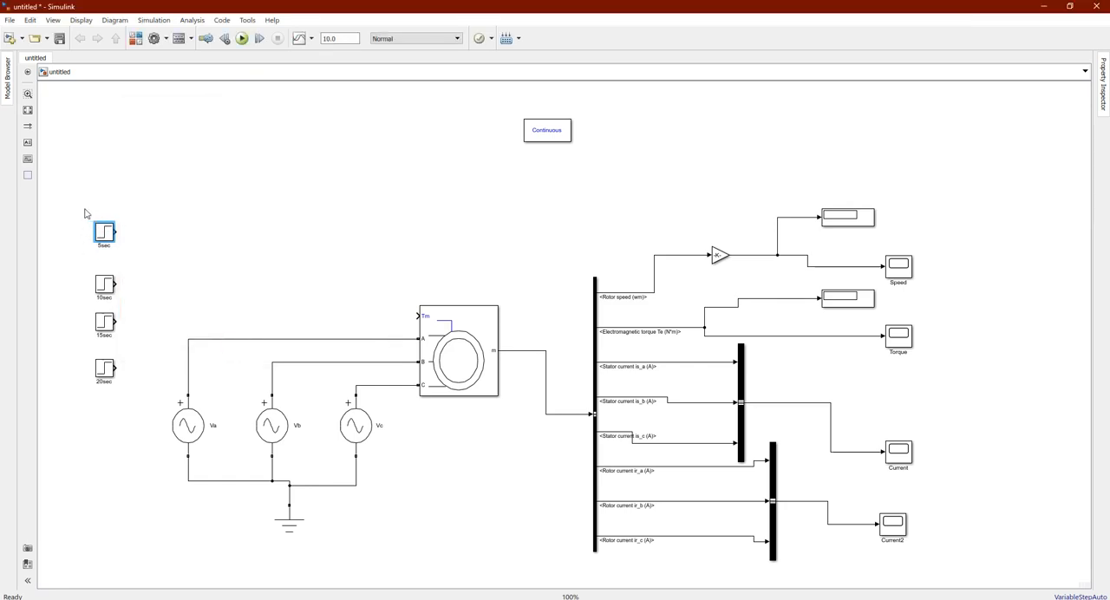
Search the block library for sum, add the Sum block to the model and put the library away
left_click(219, 266)
key("ctrl+shift+l")
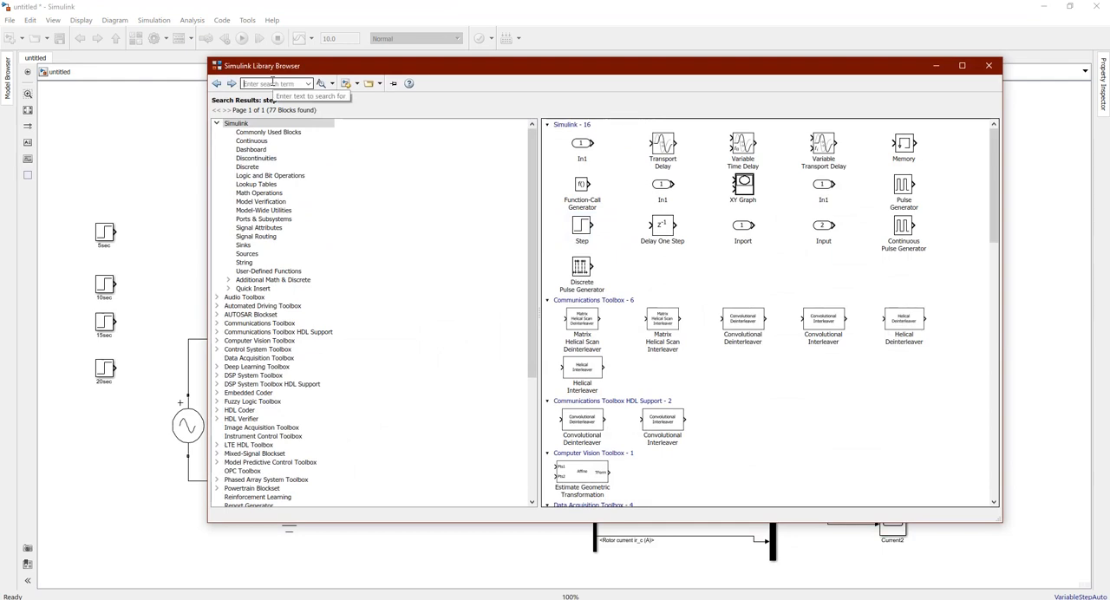
left_click(272, 82)
type("sum")
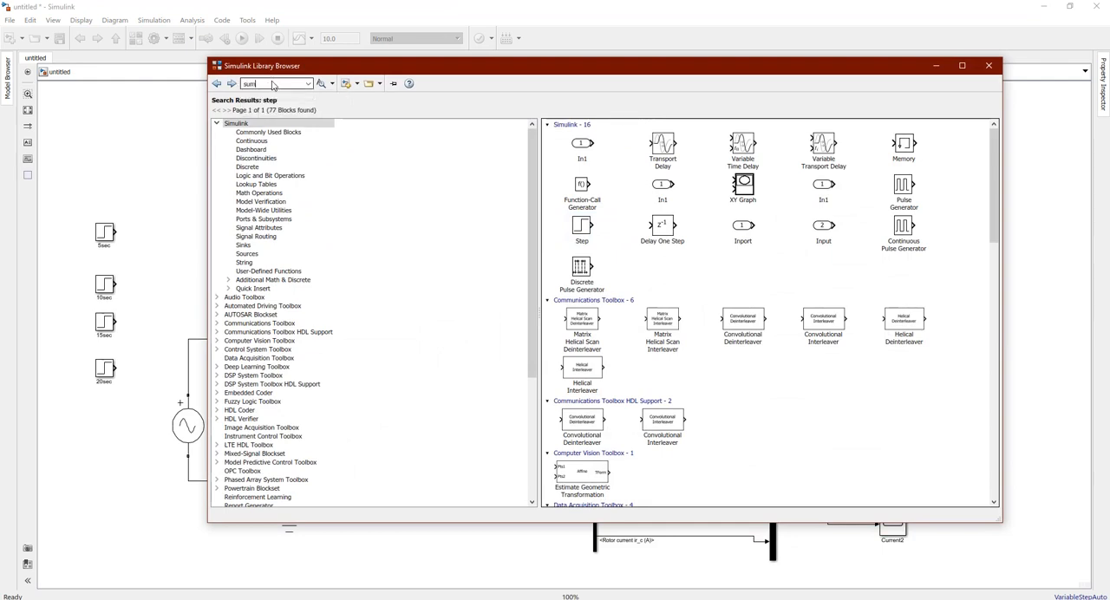
key("Return")
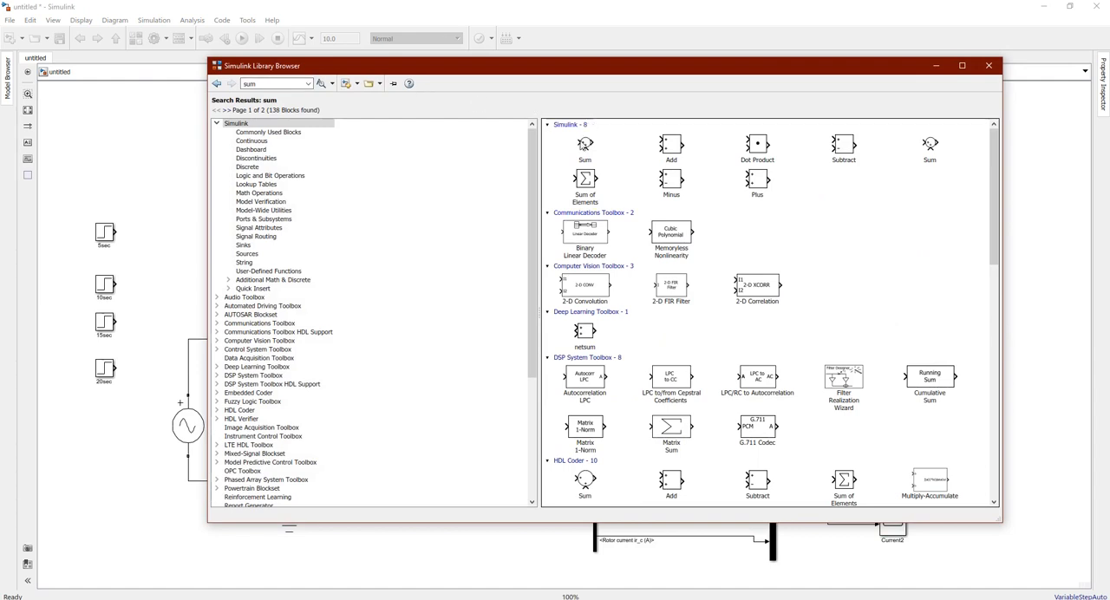
right_click(583, 144)
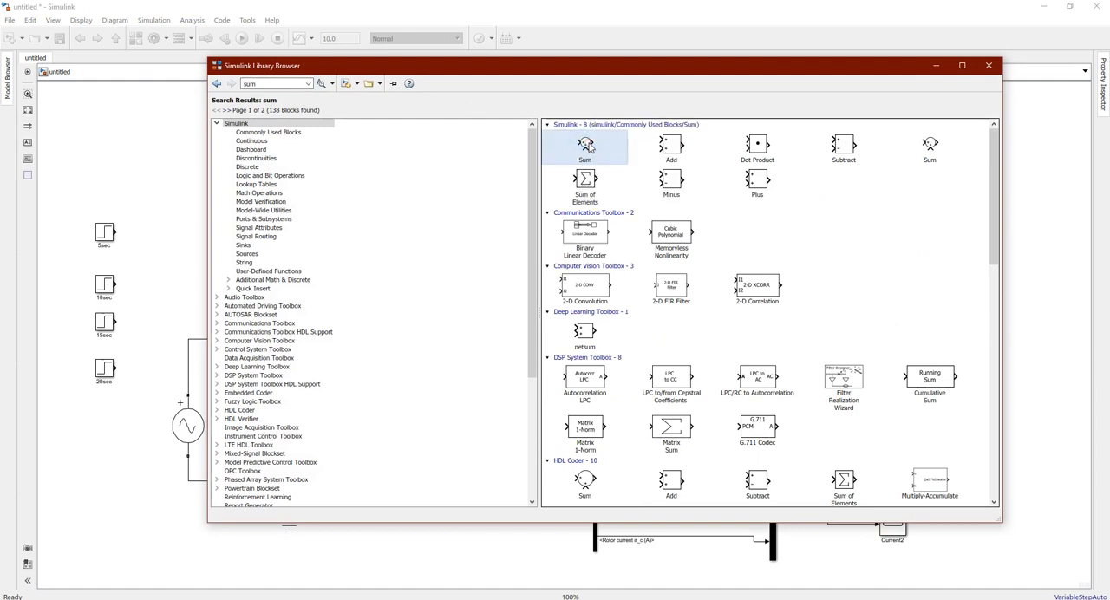
left_click(934, 64)
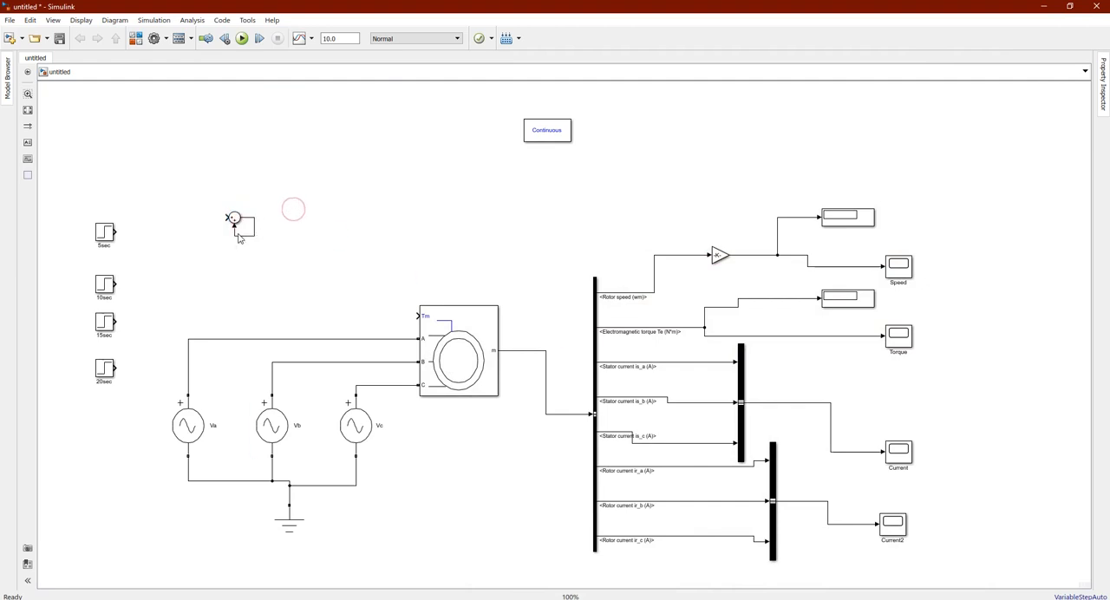
Delete the stray feedback line on the Sum block and enlarge the block to make room for more inputs
left_click(238, 236)
key("Delete")
left_click_drag(241, 223, 269, 257)
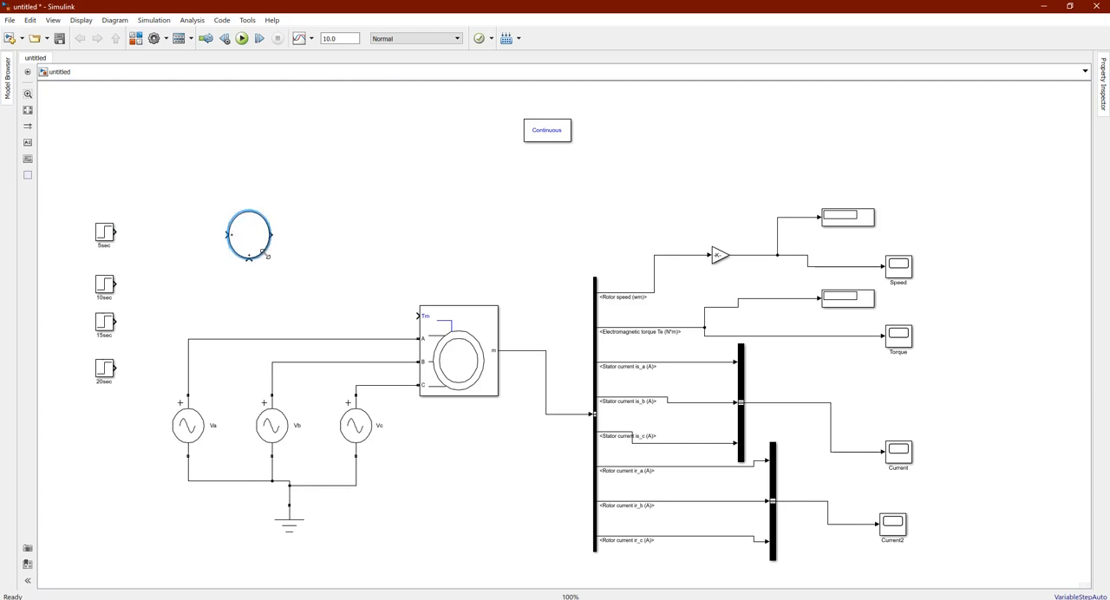
Set the Sum block's list of signs to |+--- for one positive and three negative inputs
double_click(253, 240)
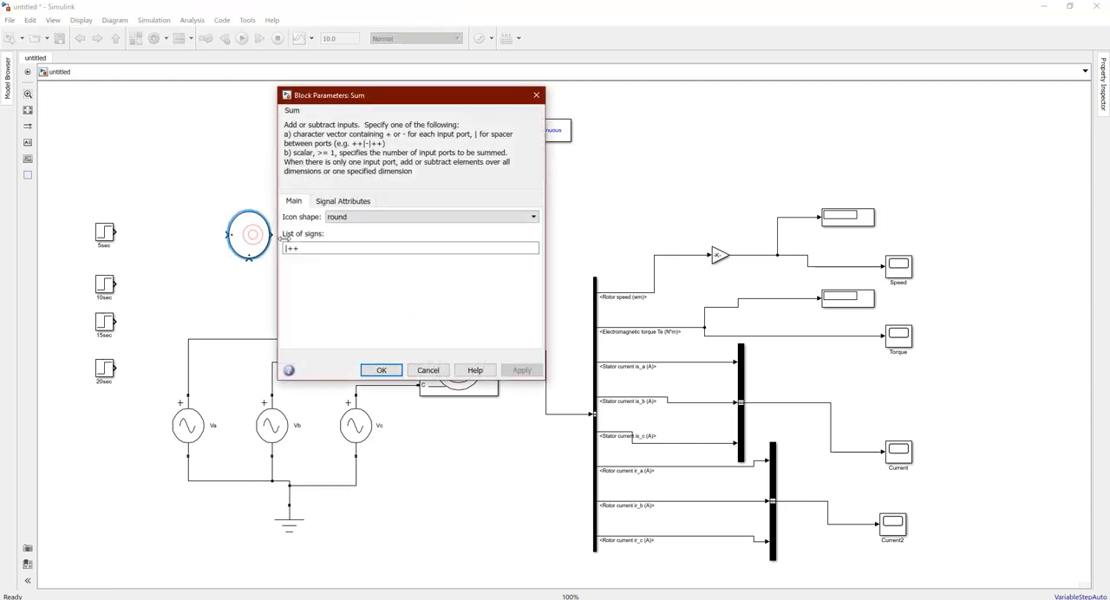
double_click(307, 249)
left_click(307, 249)
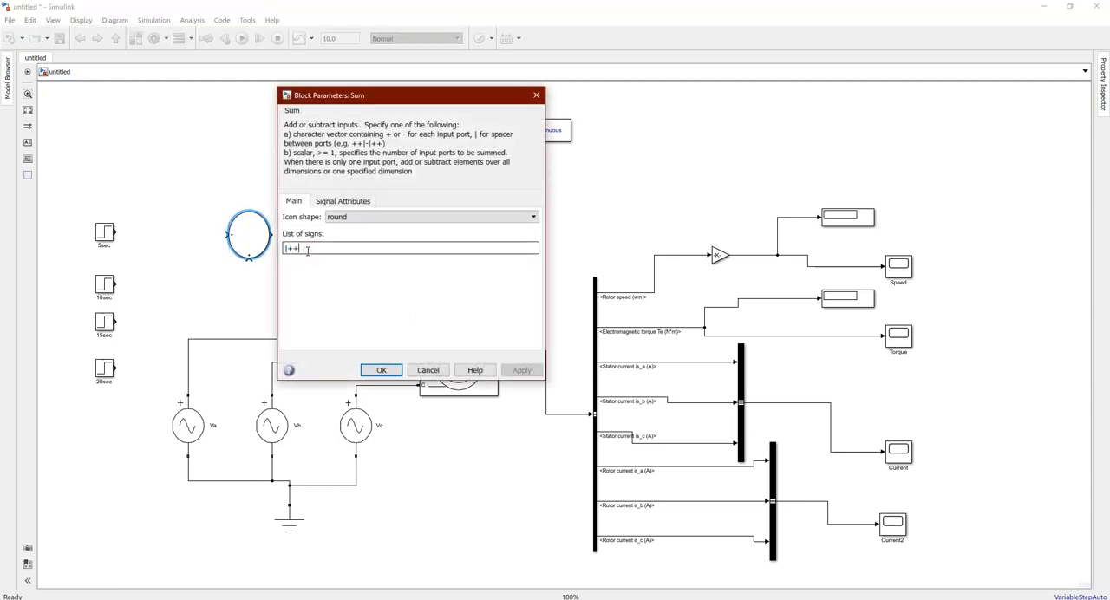
key("BackSpace")
type("--")
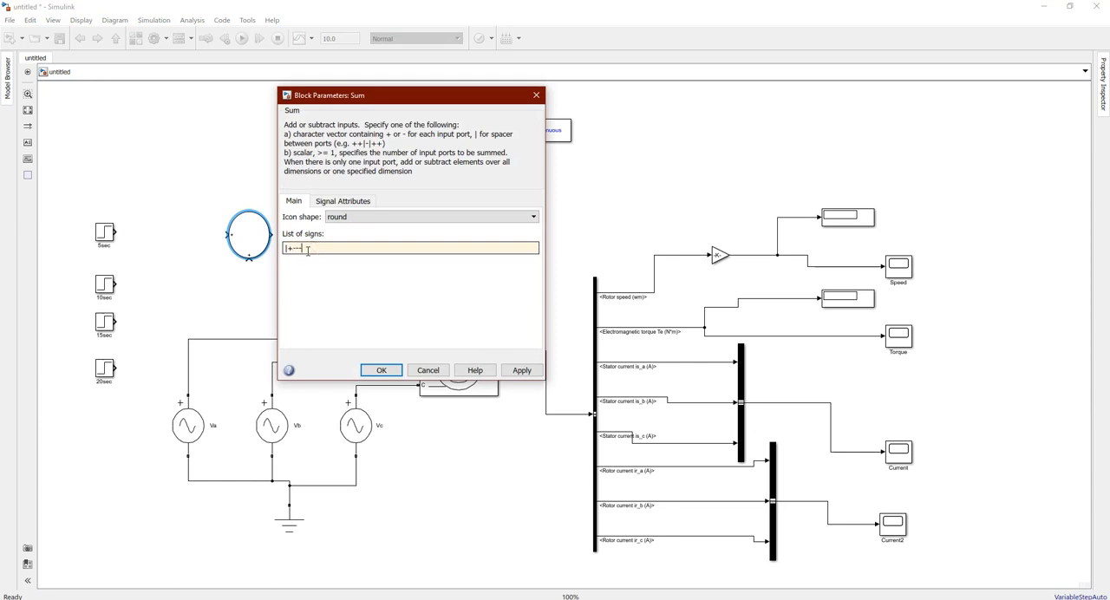
left_click(381, 370)
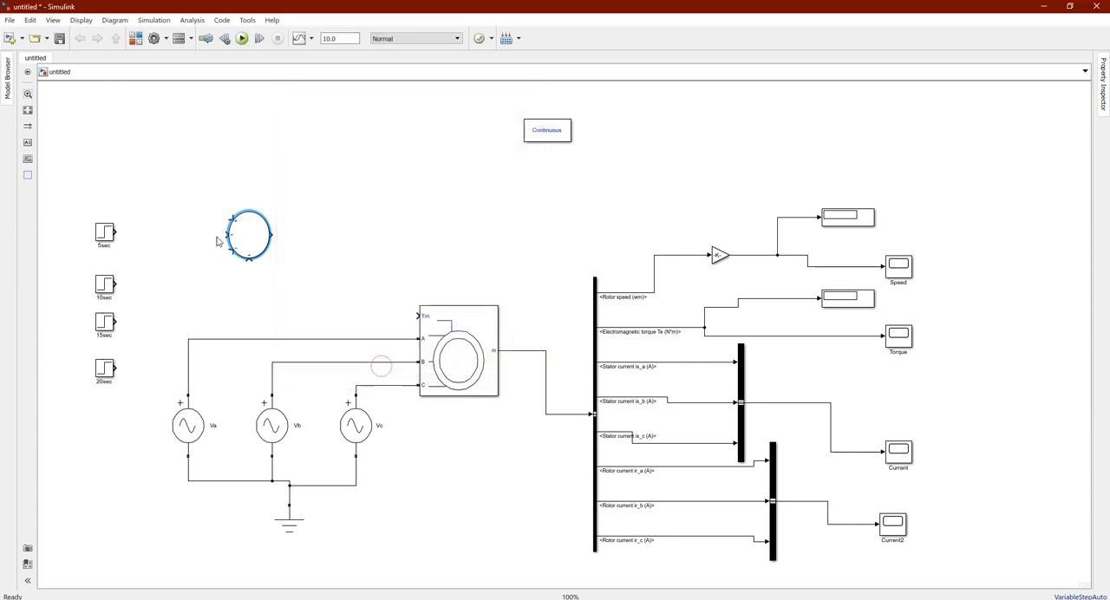
Move the Sum block lower, then wire the 5sec block to its positive input and its output to the machine's Tm port
left_click_drag(245, 231, 249, 264)
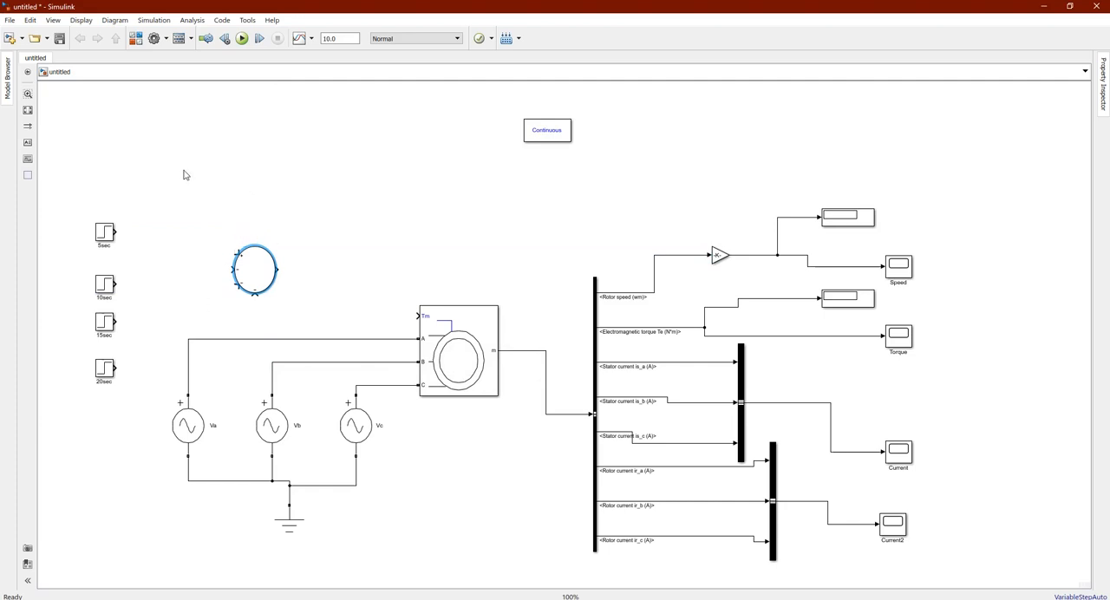
left_click_drag(117, 231, 234, 251)
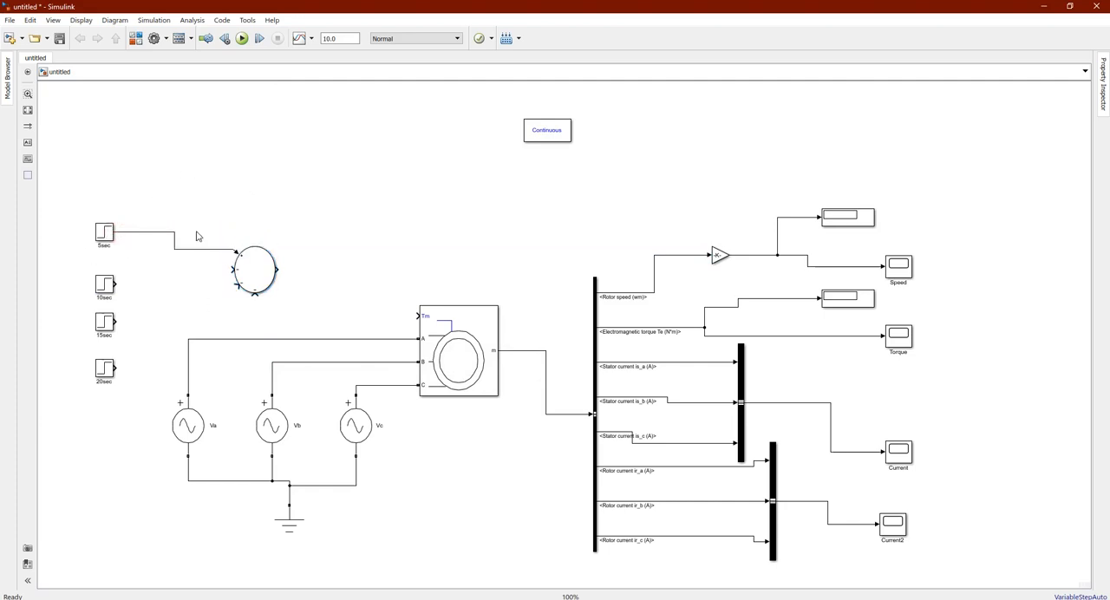
left_click(247, 260)
left_click_drag(275, 269, 417, 316)
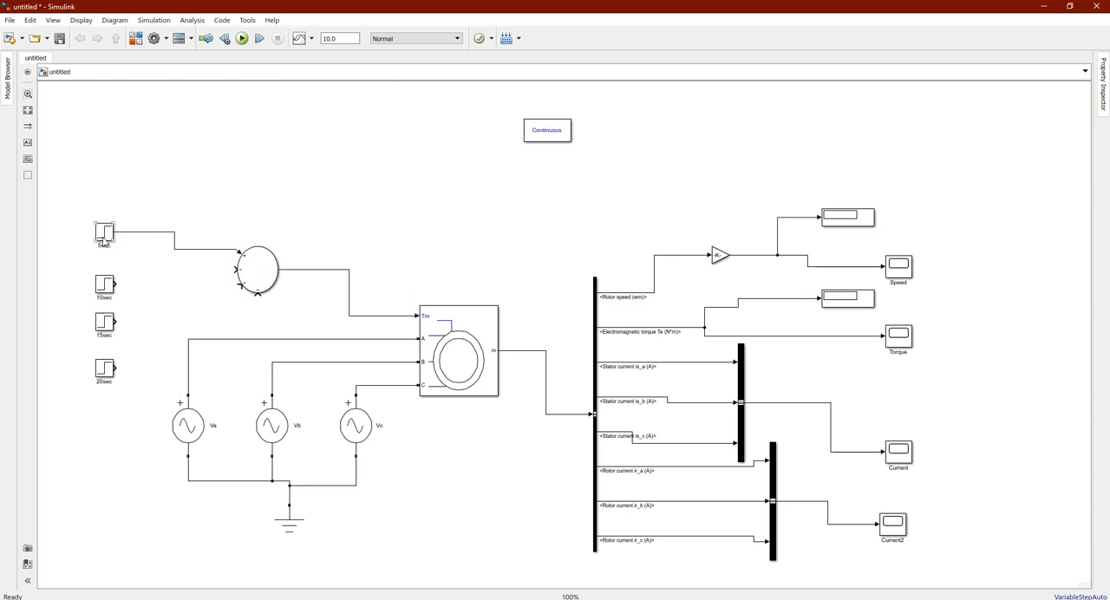
Set the step time of the 5sec block to 5, keeping its initial and final values
double_click(105, 240)
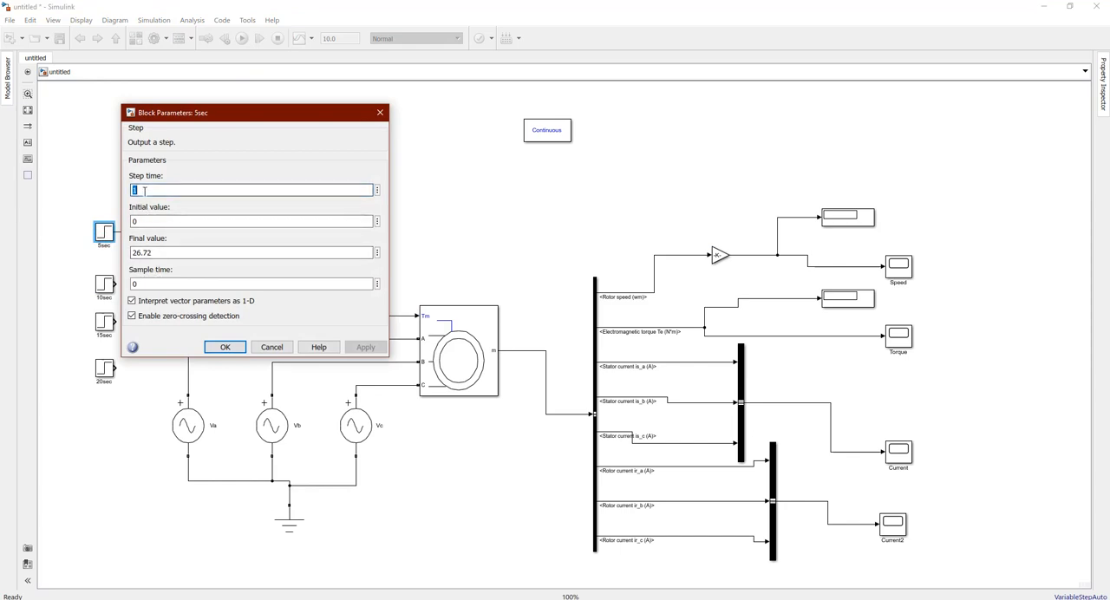
left_click_drag(231, 114, 379, 144)
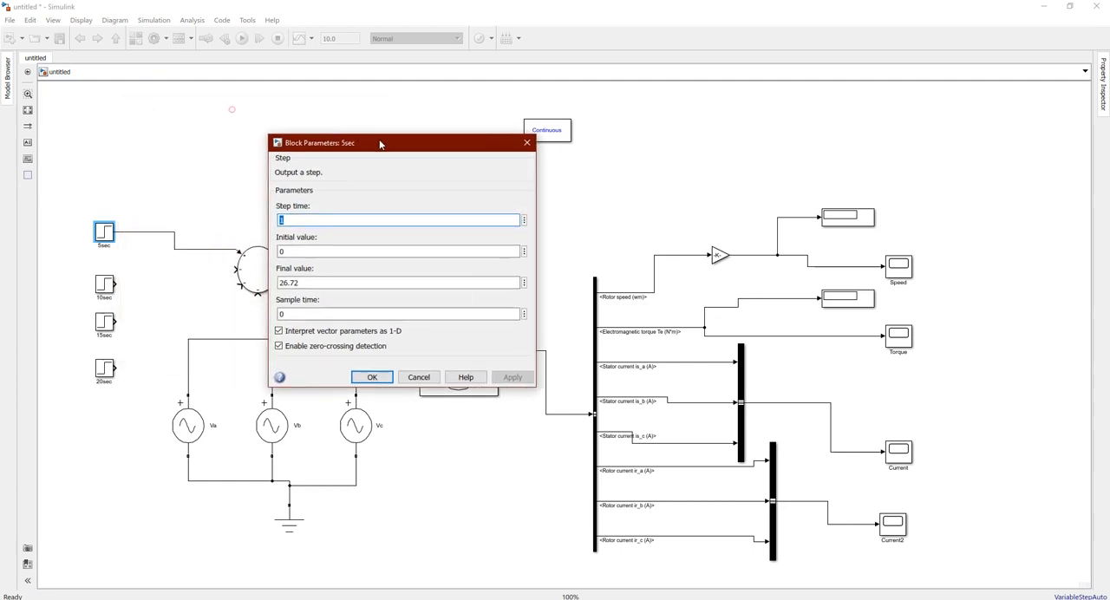
type("5")
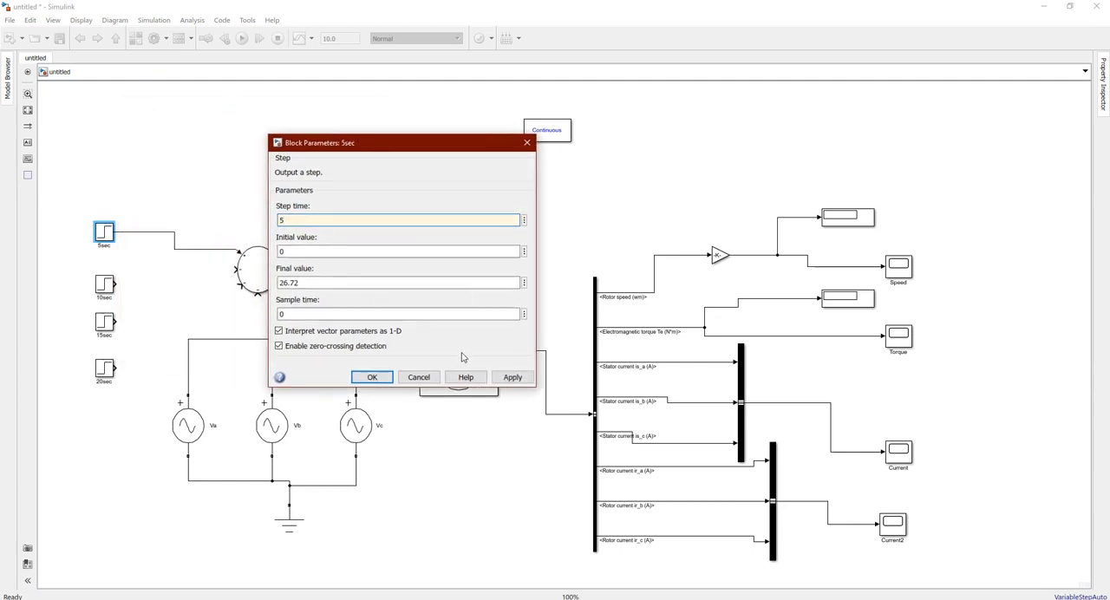
left_click(283, 250)
left_click(289, 285)
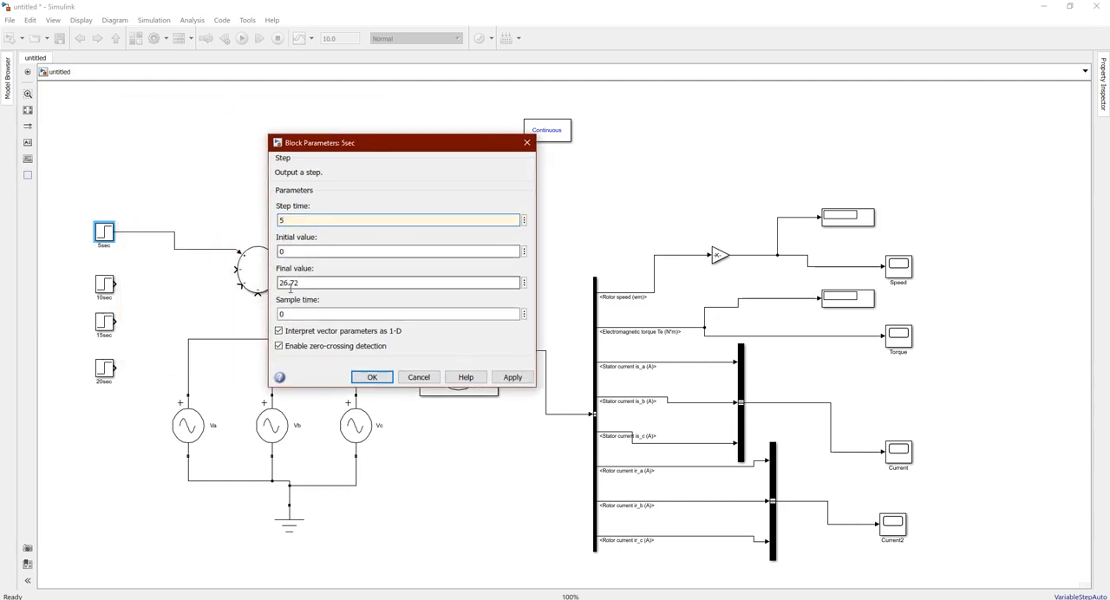
left_click(511, 377)
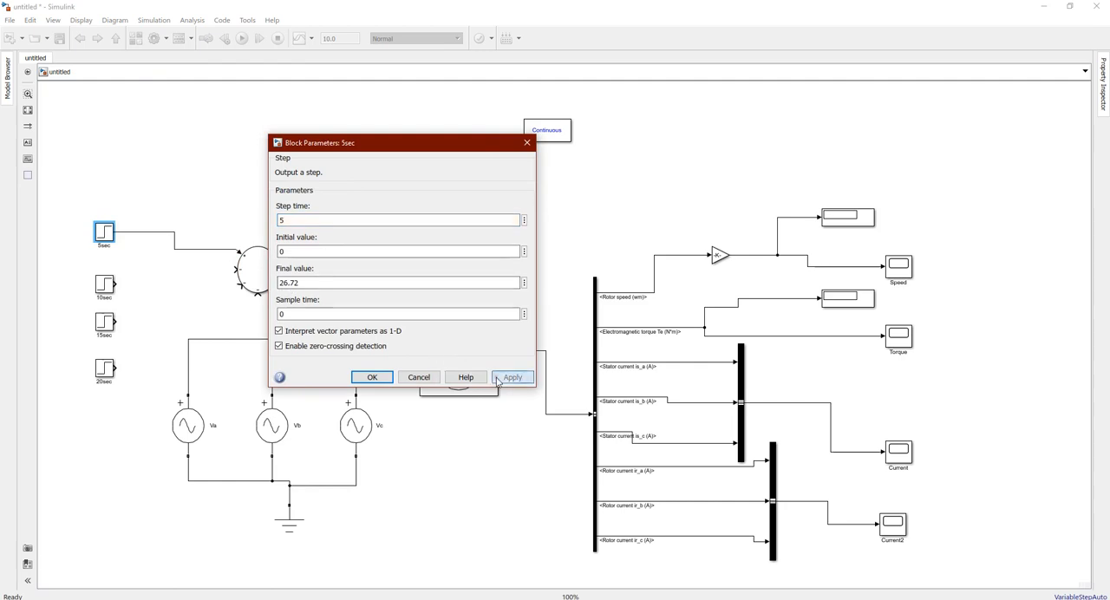
left_click(372, 377)
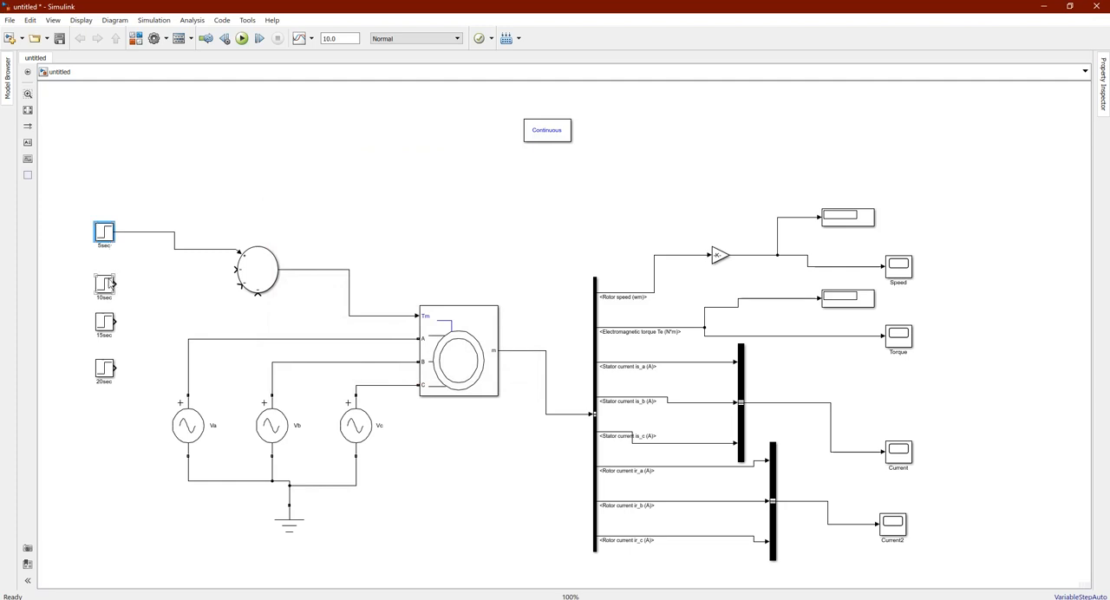
Open the 10sec block's parameters and divide the full-load torque result by 2 in the Calculator
double_click(110, 284)
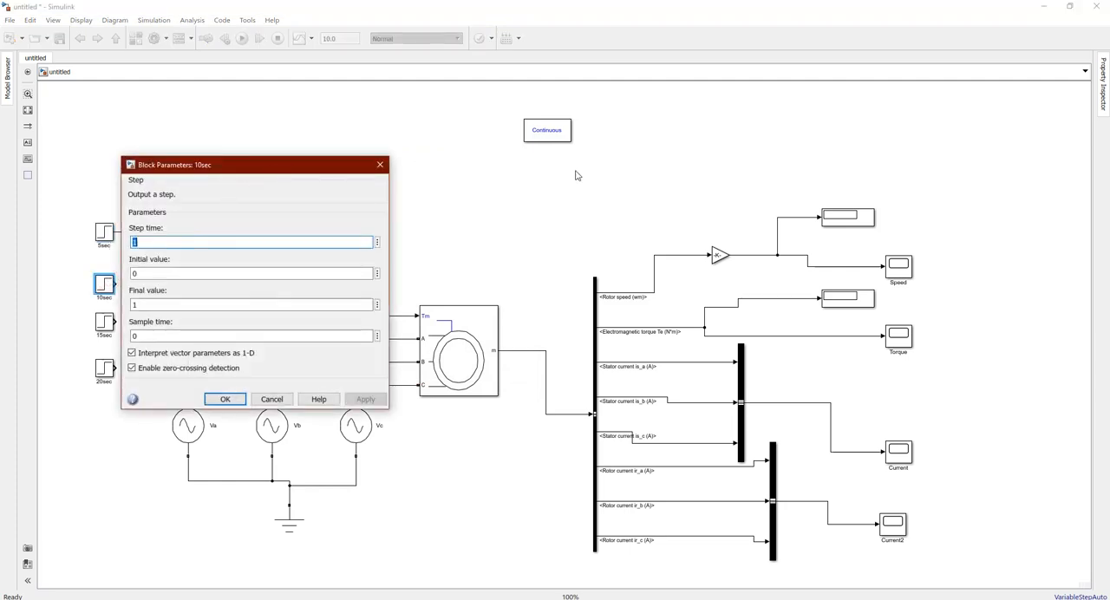
left_click_drag(282, 166, 643, 171)
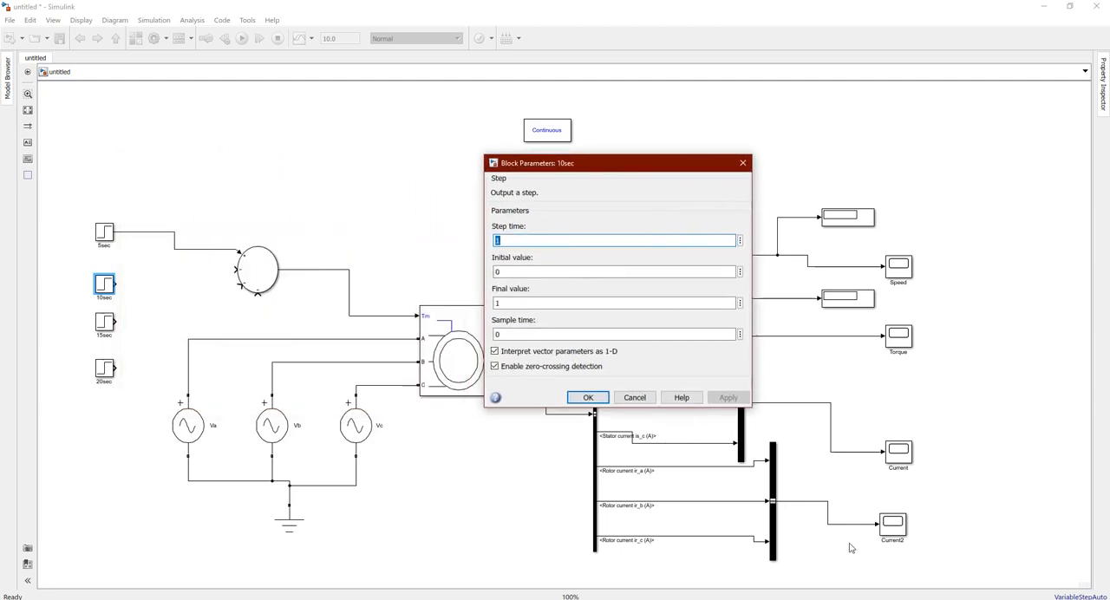
left_click(857, 599)
left_click(681, 449)
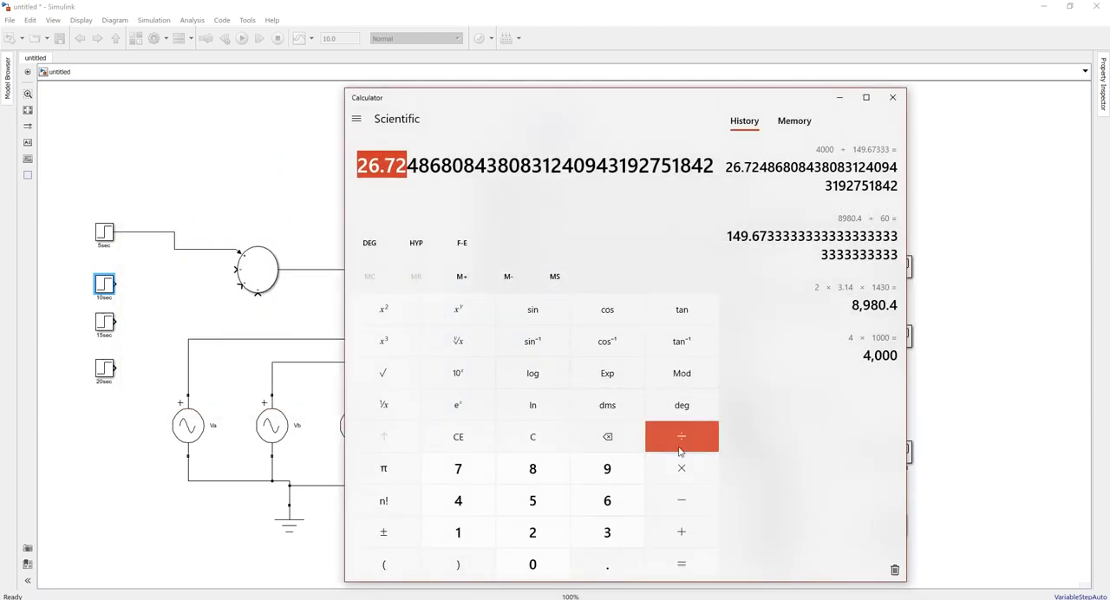
left_click(545, 527)
left_click(674, 556)
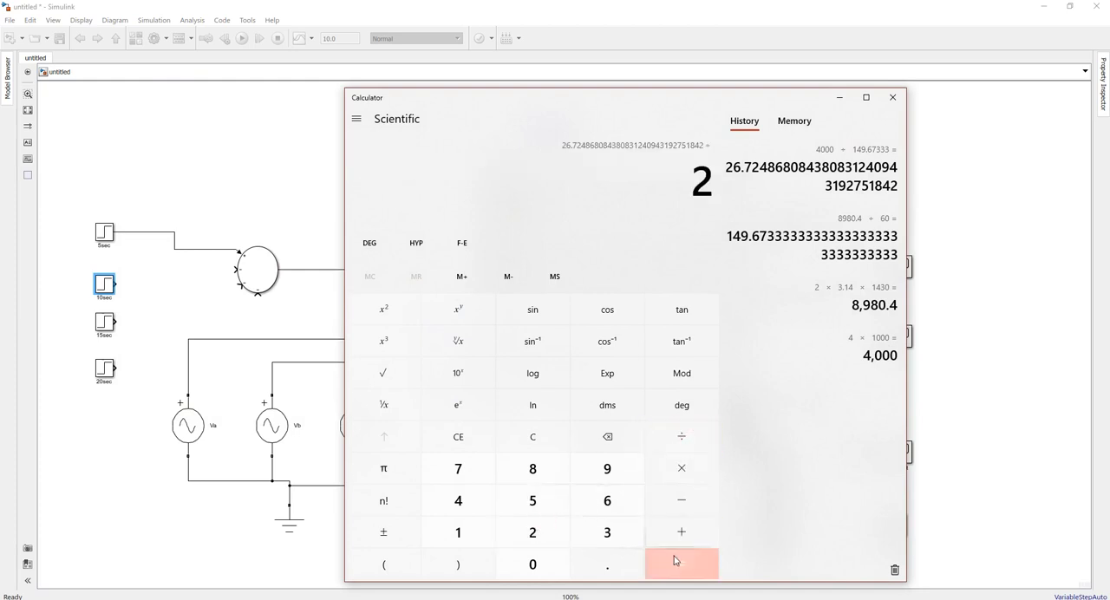
left_click(839, 101)
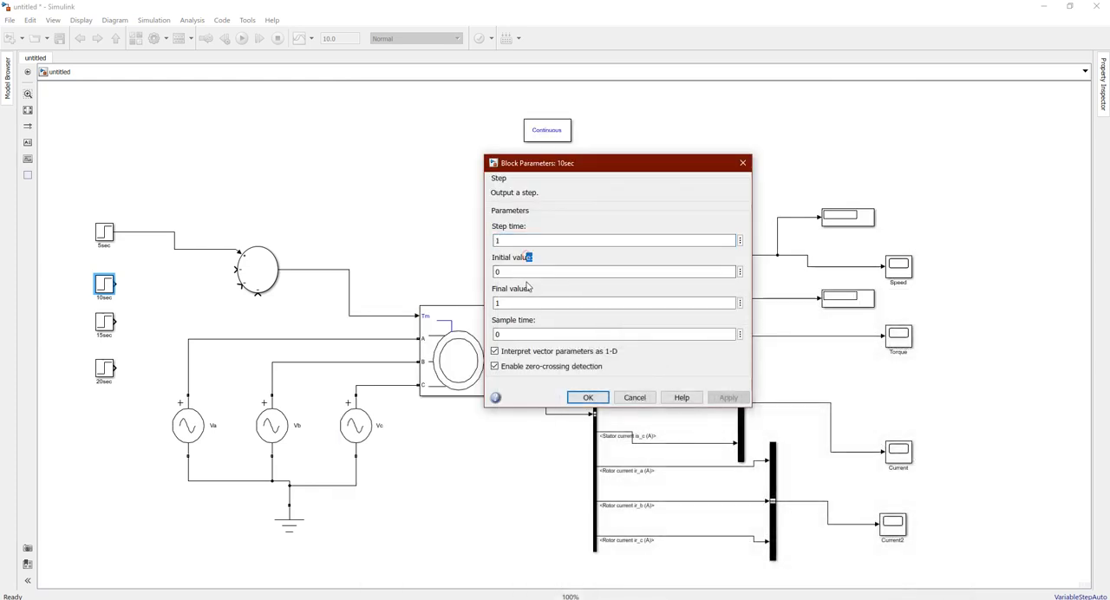
Set the 10sec block's final value to 13.36 and step time to 10, then wire it to the Sum block's first negative input
left_click(529, 303)
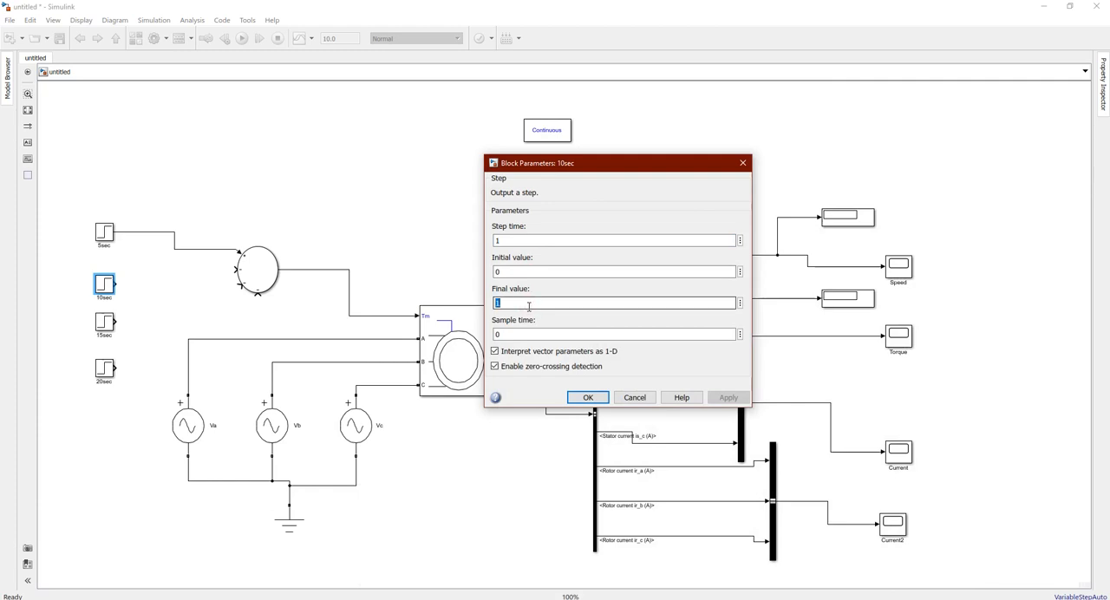
type("1")
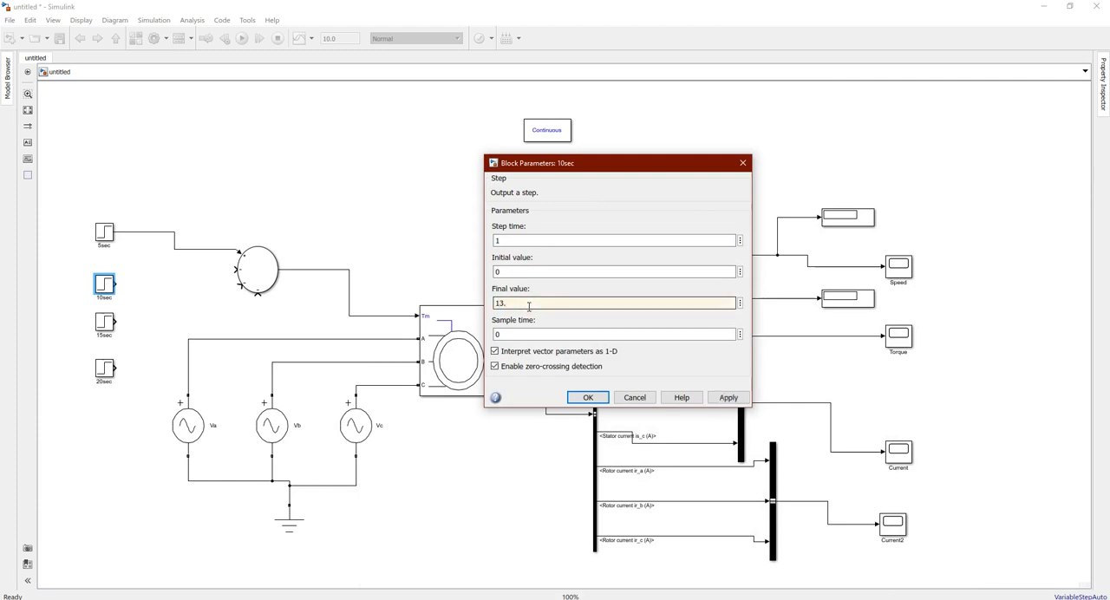
mouse_move(902, 596)
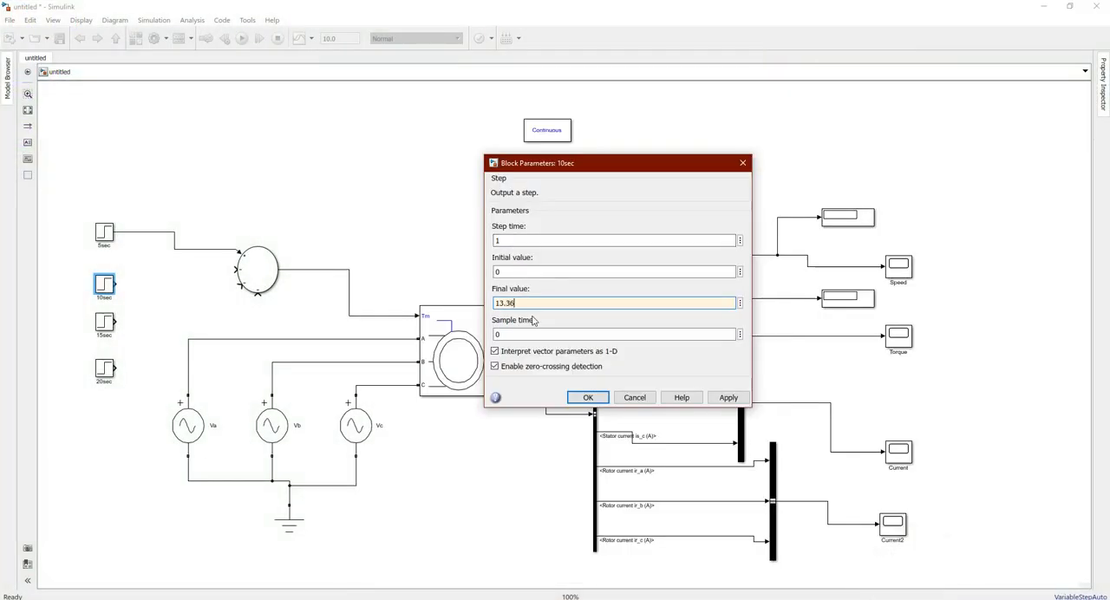
double_click(526, 241)
type("10")
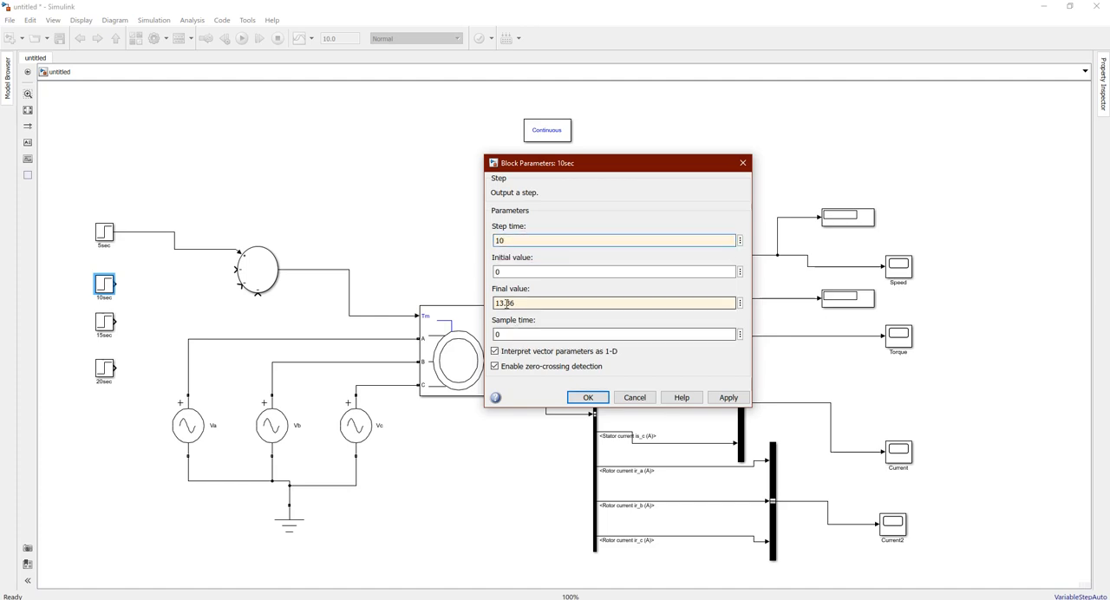
left_click(248, 268)
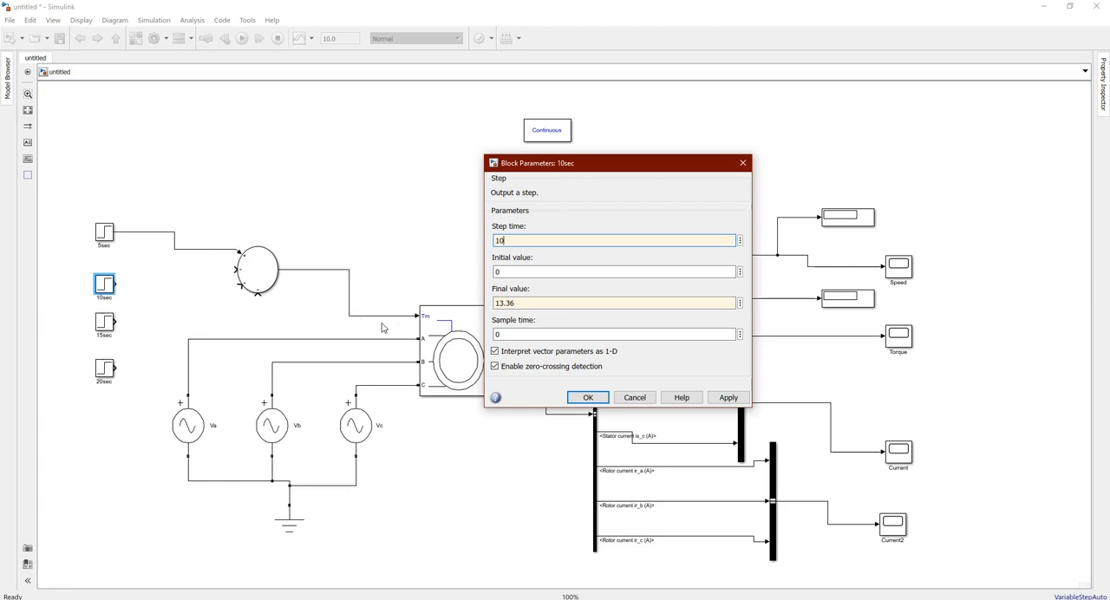
left_click(589, 397)
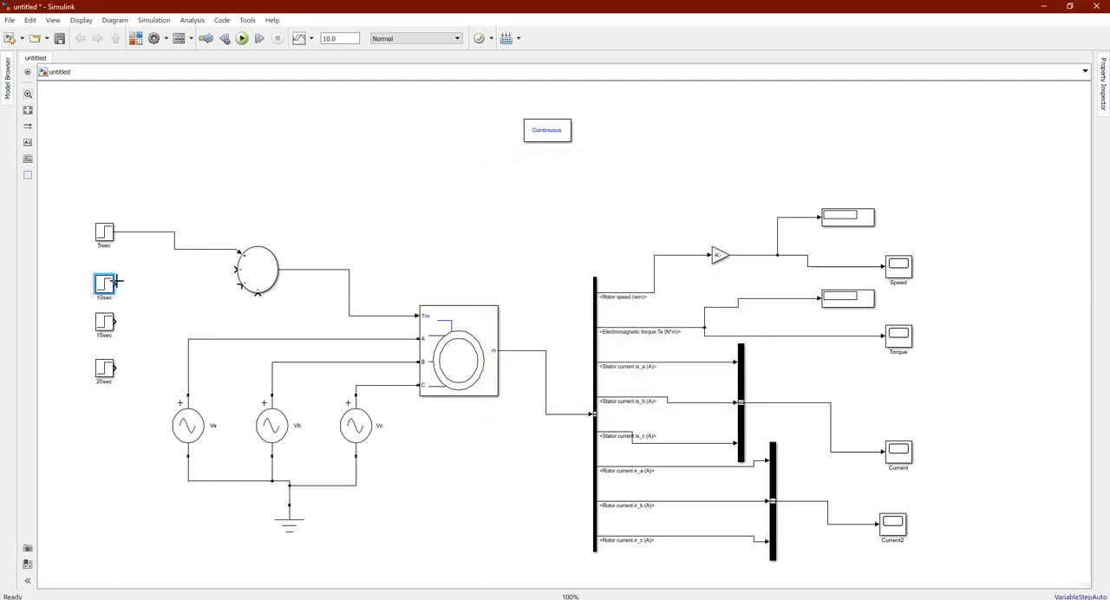
left_click_drag(115, 282, 240, 268)
Open the 15sec block's parameters and set its step time to 15
double_click(102, 323)
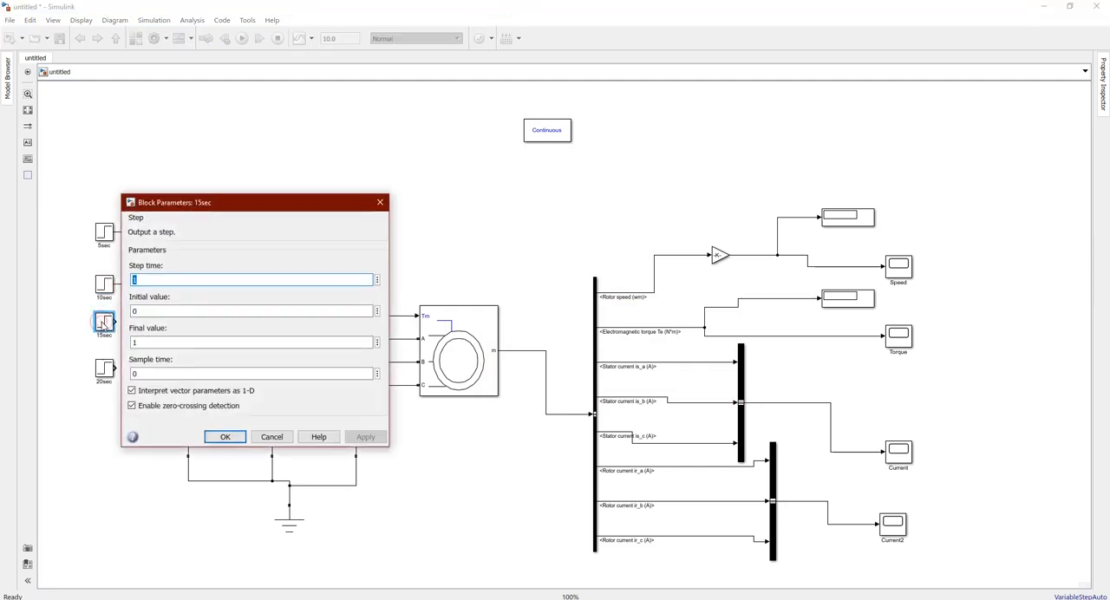
left_click_drag(281, 203, 535, 203)
type("1")
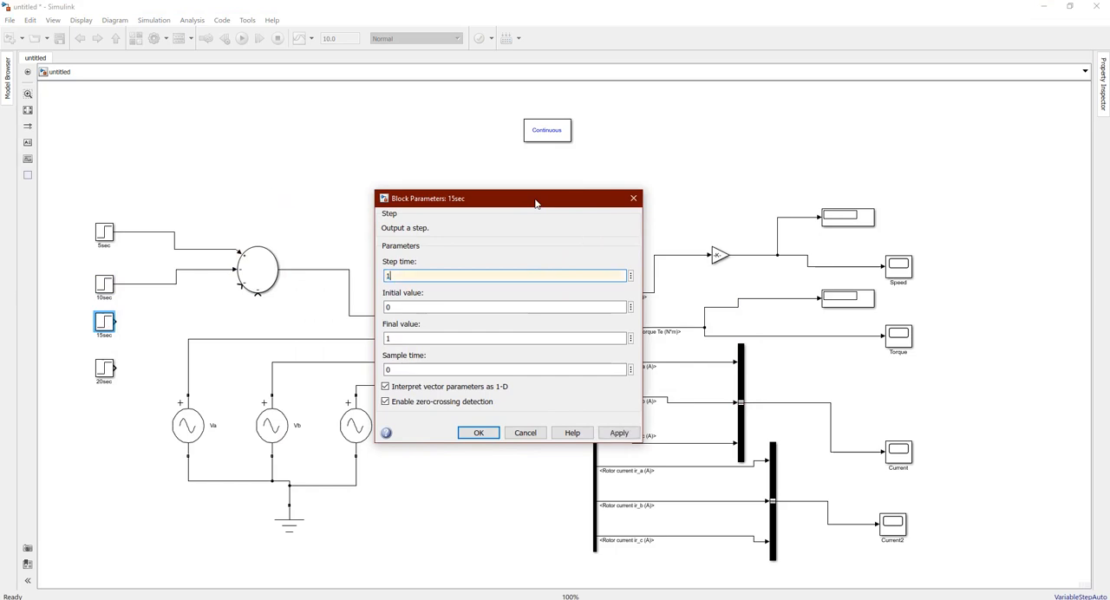
In the Calculator, divide the half-load torque result by 2 and return to the 15sec block's parameters
left_click(555, 599)
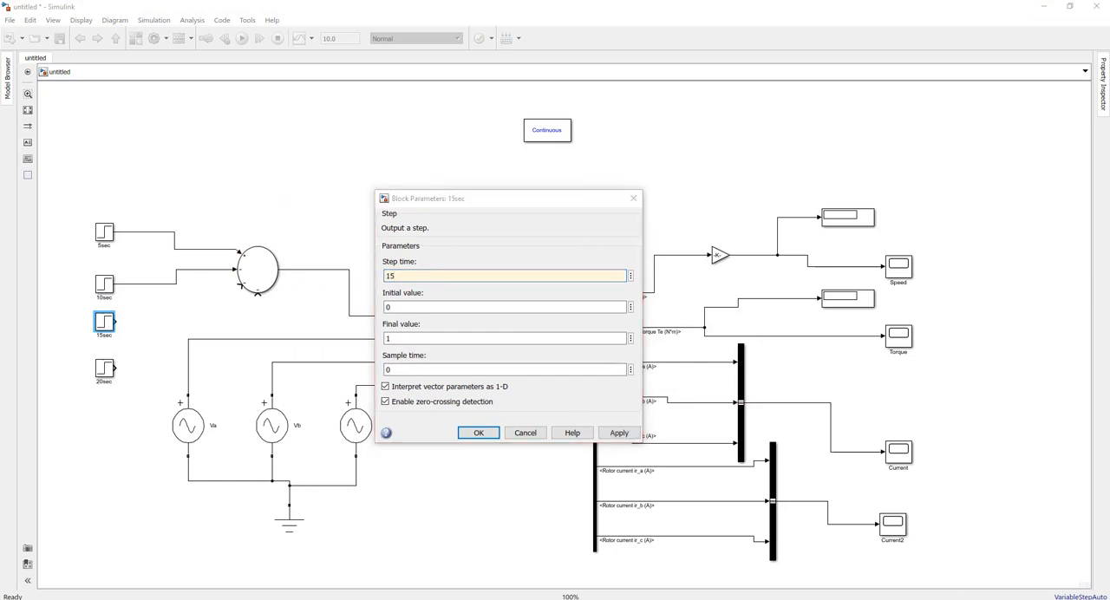
left_click(693, 429)
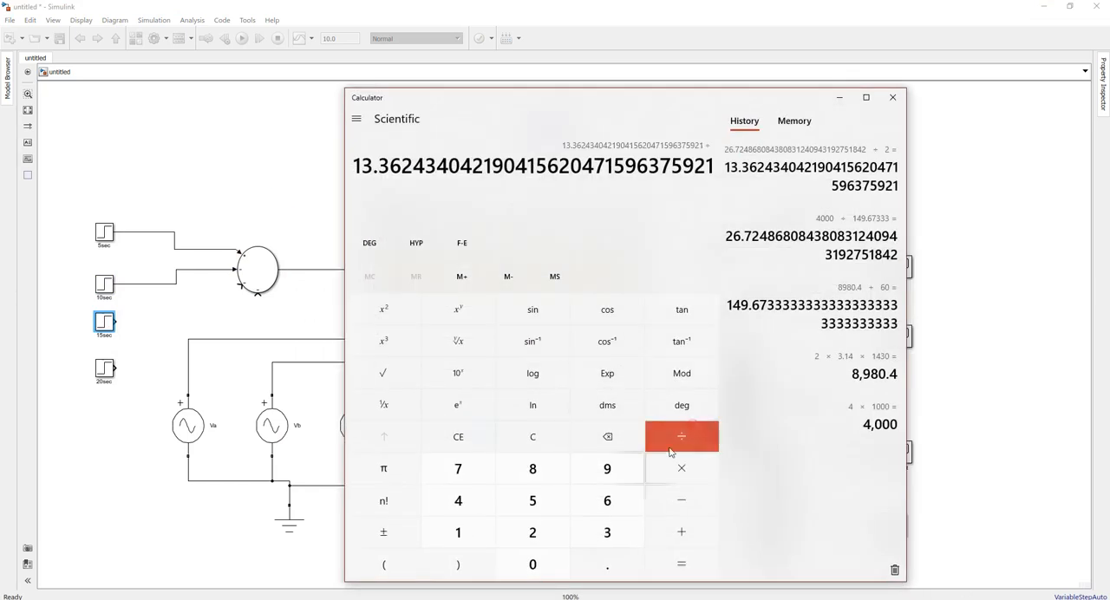
left_click(563, 527)
left_click(676, 567)
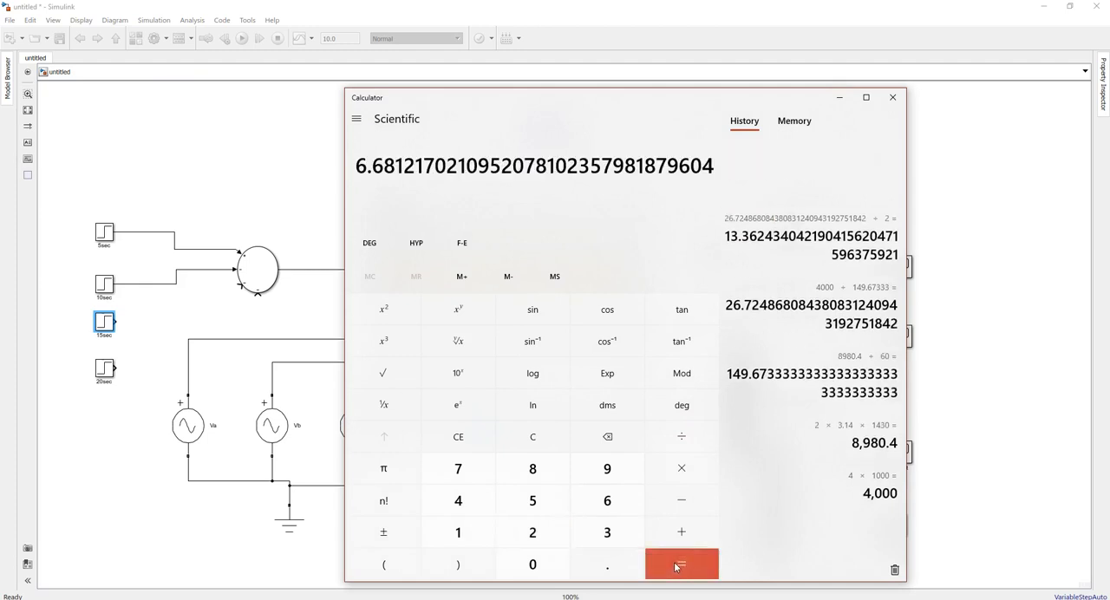
left_click(839, 98)
Set the 15sec block's final value to 6.68 and wire its output to the Sum block's second negative input
double_click(412, 336)
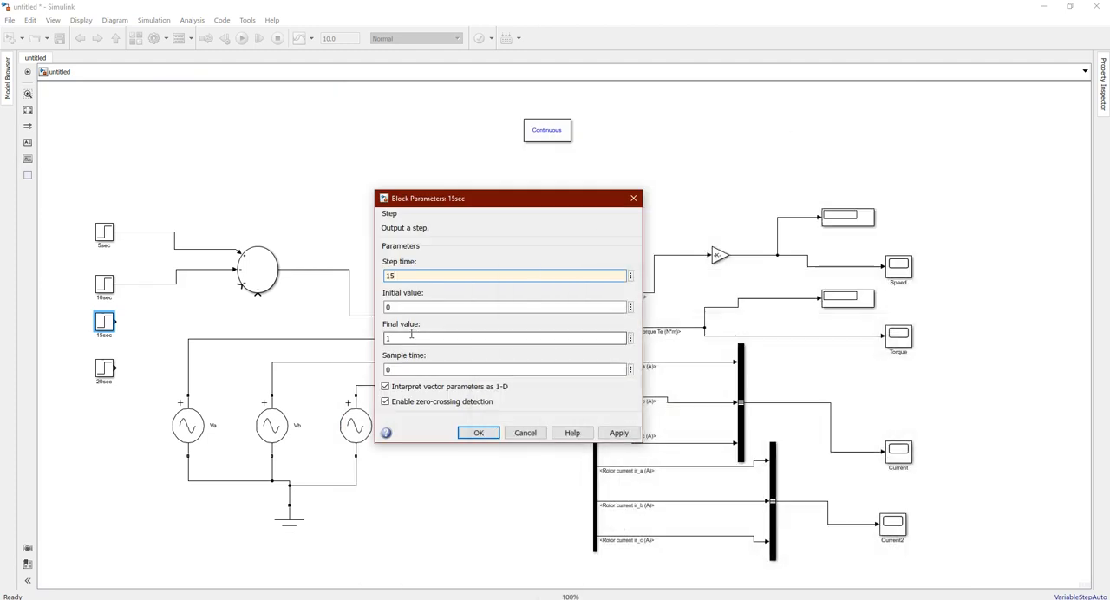
type("6")
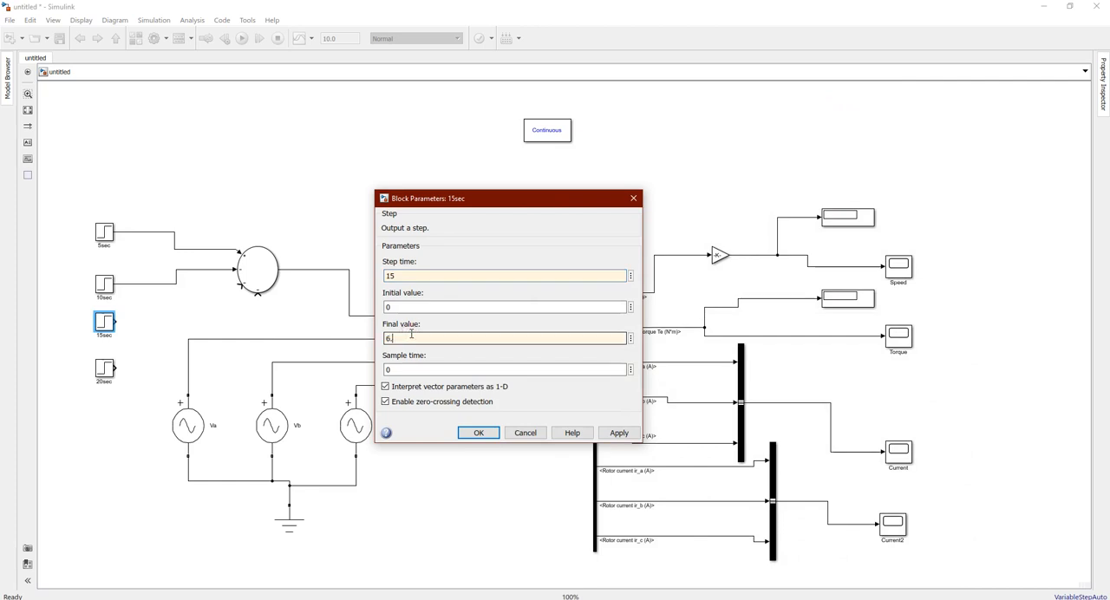
type(".68")
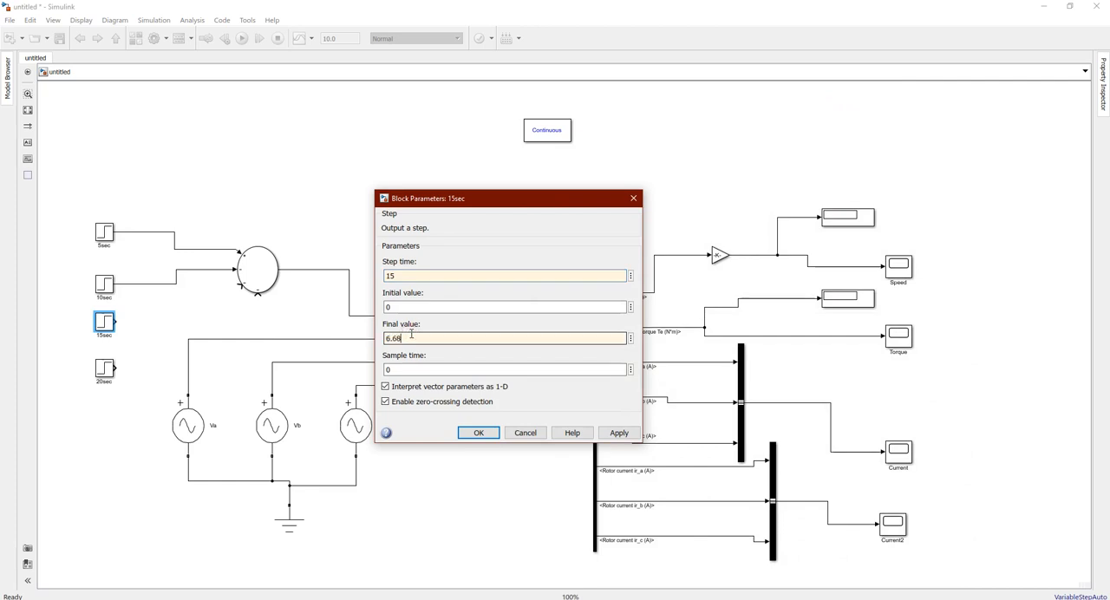
left_click(475, 432)
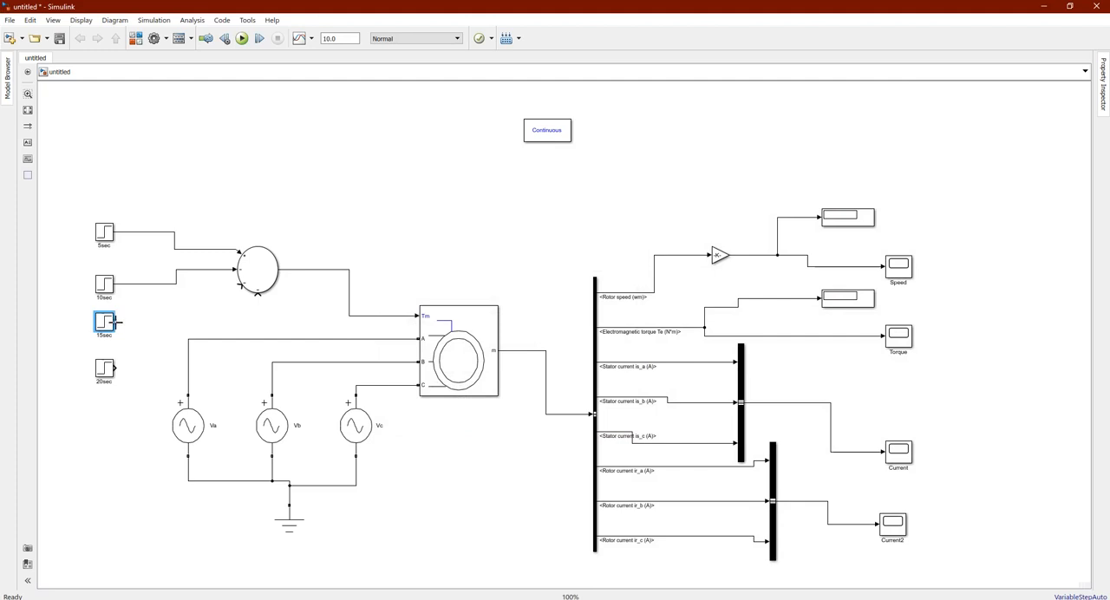
left_click_drag(115, 322, 239, 289)
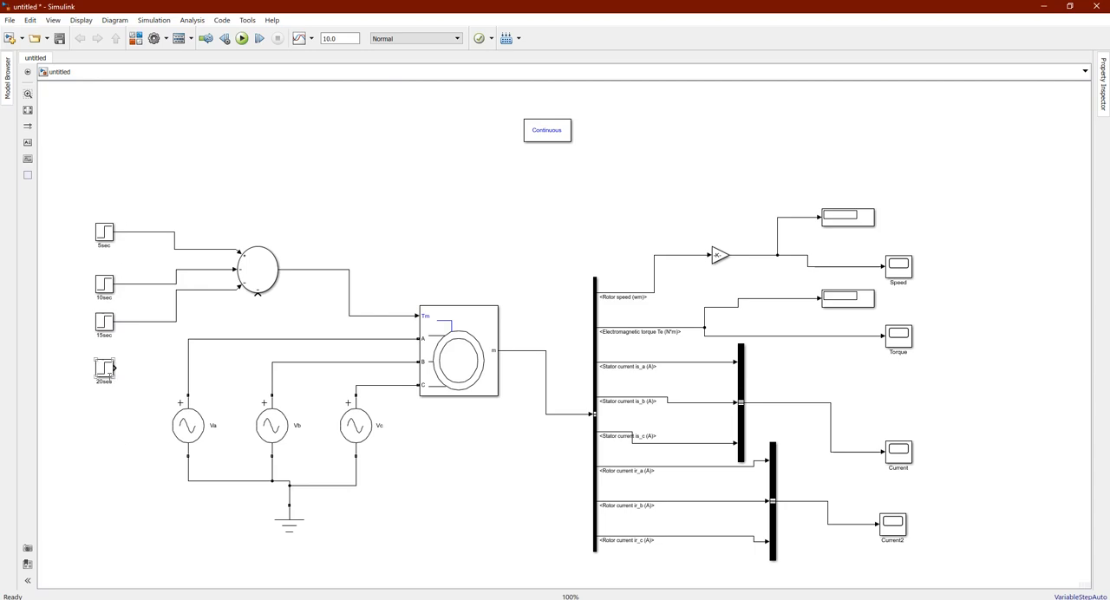
Set the 20sec block's final value to 6.68 and step time to 20, then wire it to the Sum block's last negative input
double_click(105, 370)
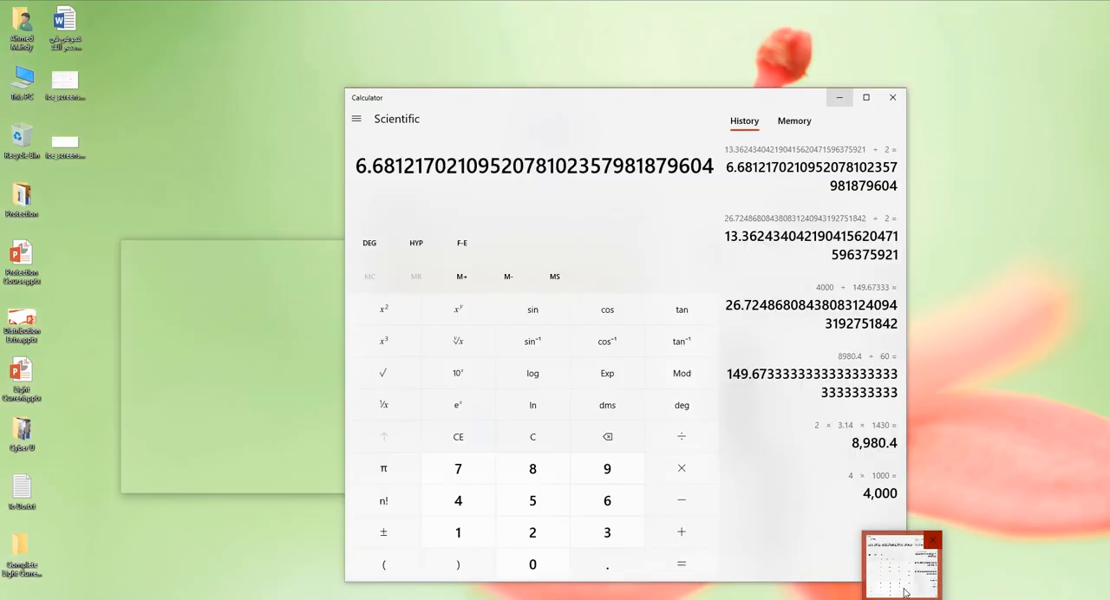
key("Tab")
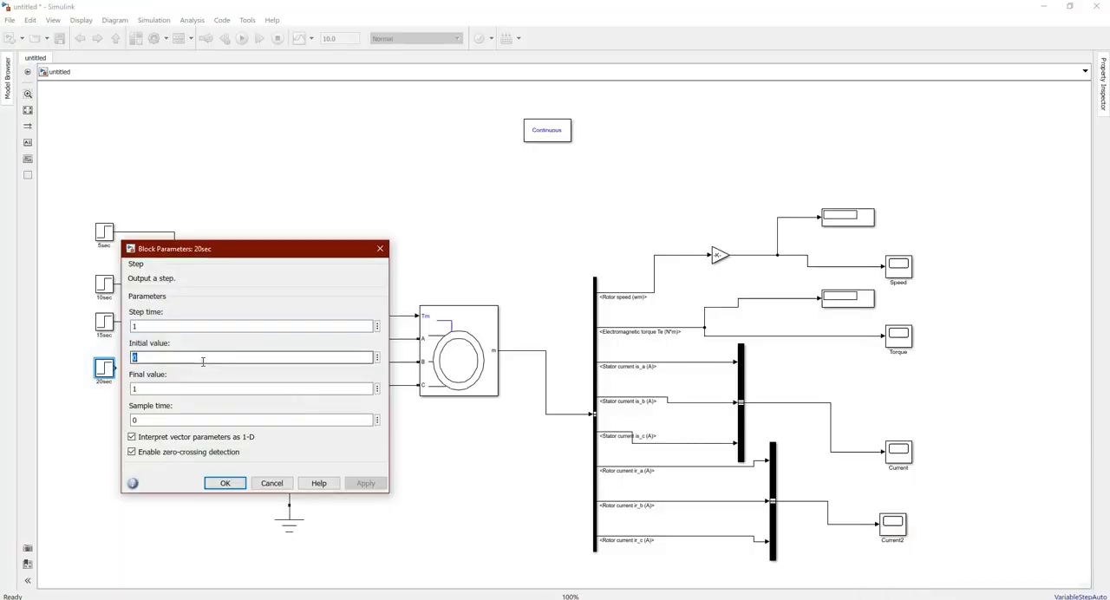
key("Tab")
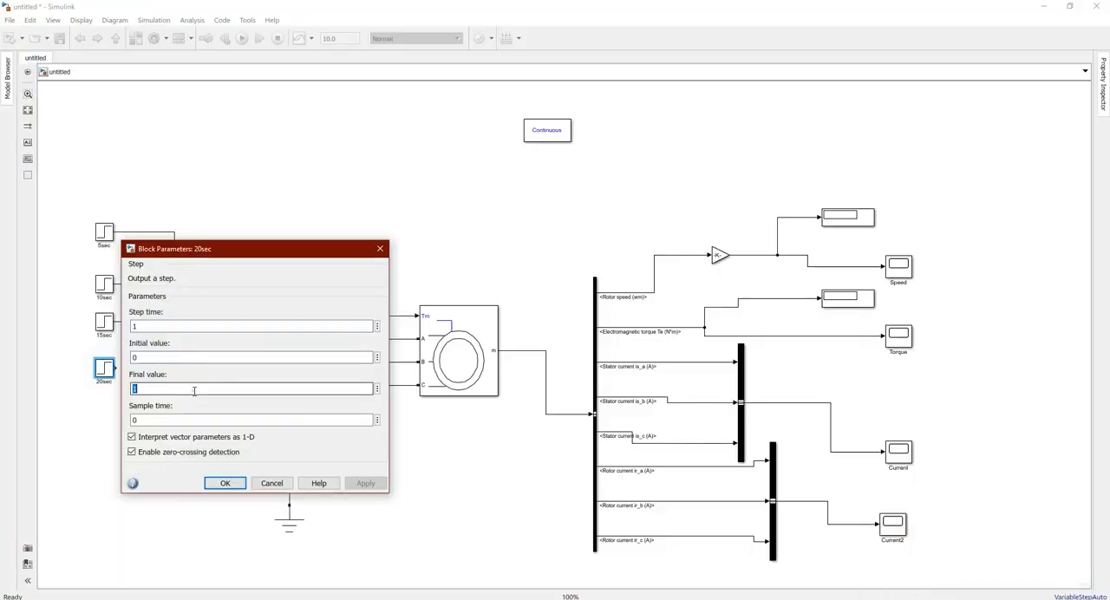
type("6.68")
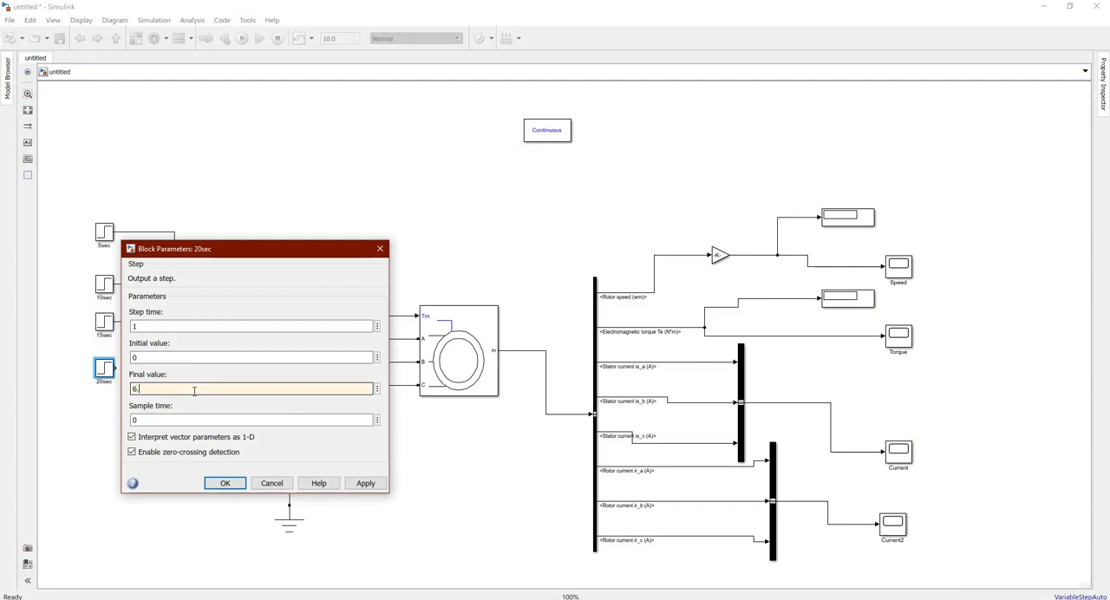
left_click(179, 326)
key("BackSpace")
type("20")
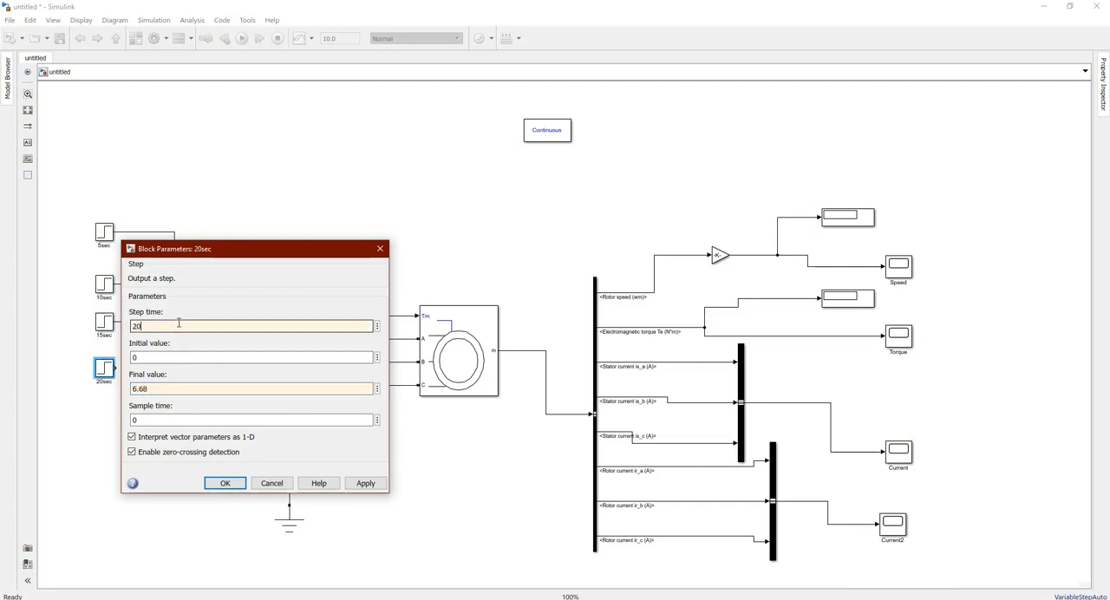
left_click(221, 484)
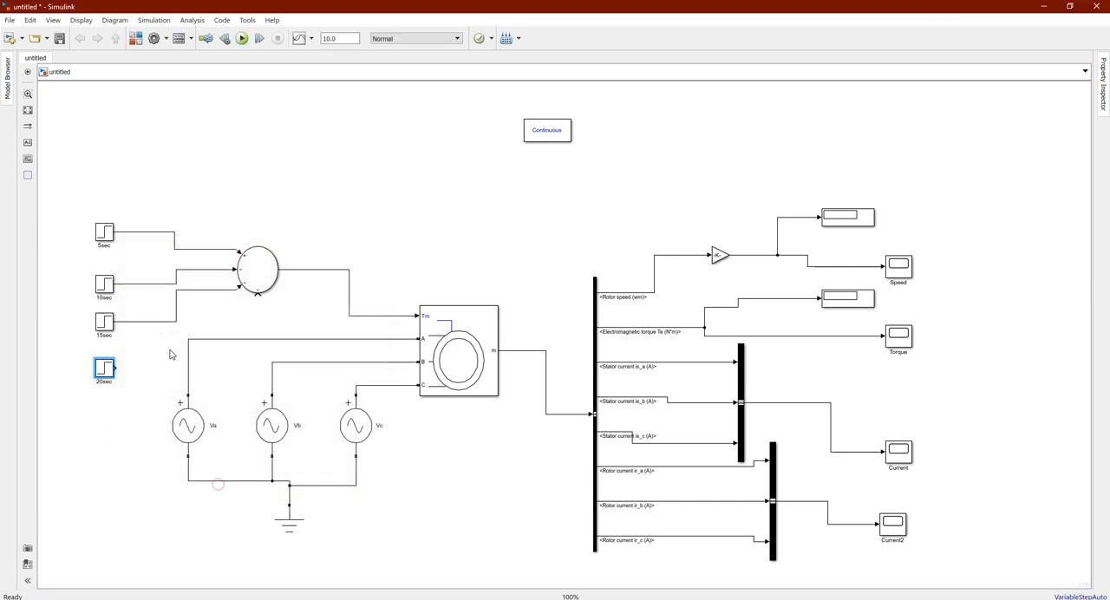
left_click_drag(119, 369, 257, 295)
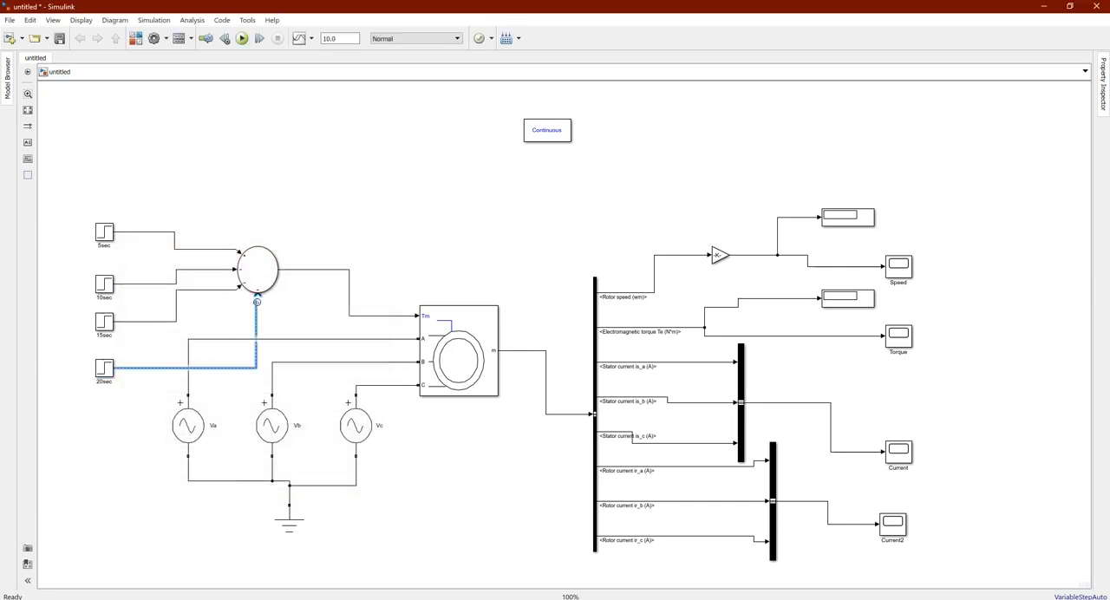
left_click(303, 304)
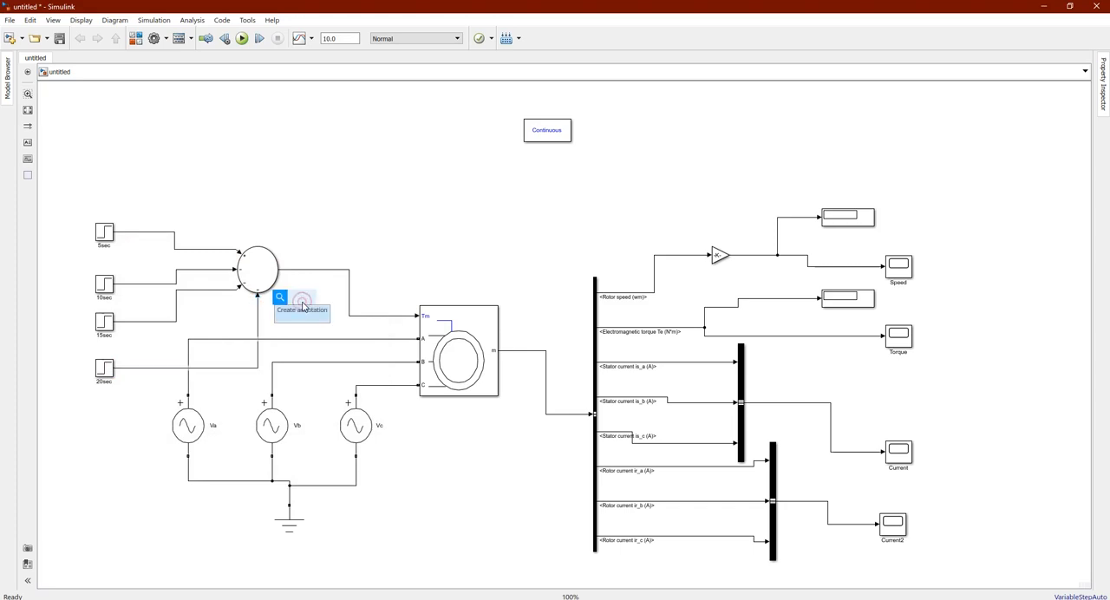
left_click(108, 228)
left_click(243, 262)
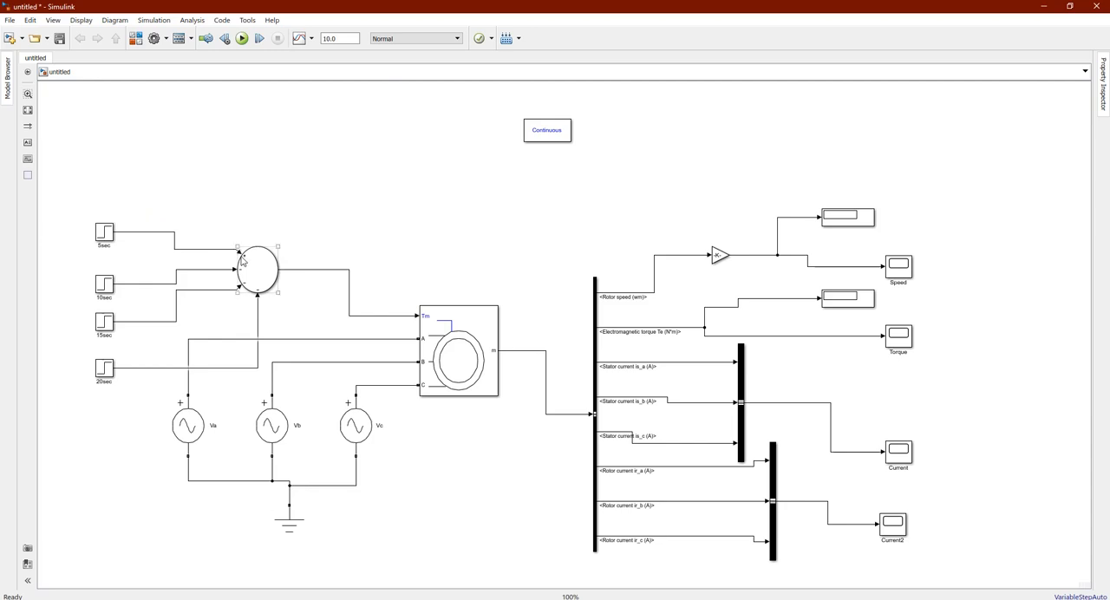
left_click(106, 267)
left_click(252, 286)
left_click(115, 278)
left_click(102, 320)
left_click(844, 305)
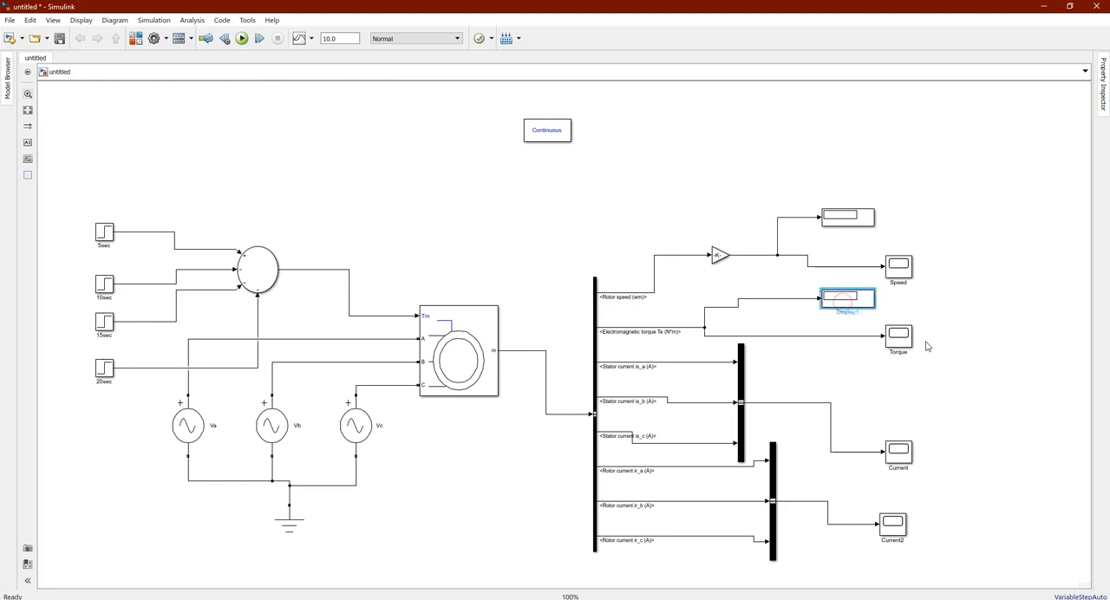
Copy the Speed scope above the machine, connect it to the Sum block's output line and name it TL
left_click(904, 274)
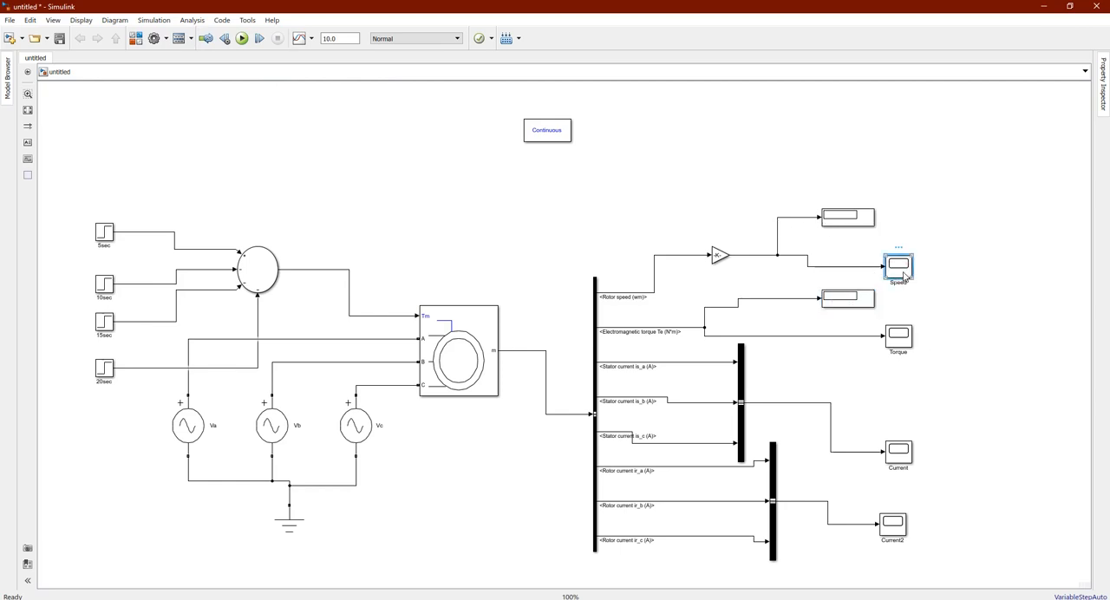
mouse_move(904, 274)
left_mouse_down()
mouse_move(446, 232)
mouse_move(395, 211)
mouse_move(322, 257)
mouse_move(323, 270)
left_mouse_up()
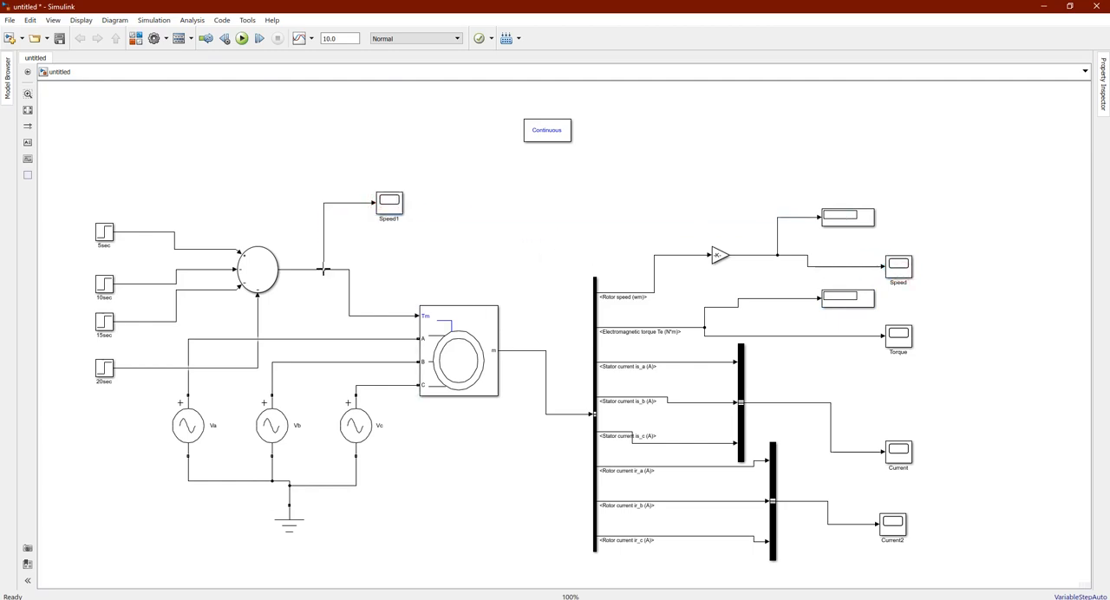
double_click(389, 219)
type("TL")
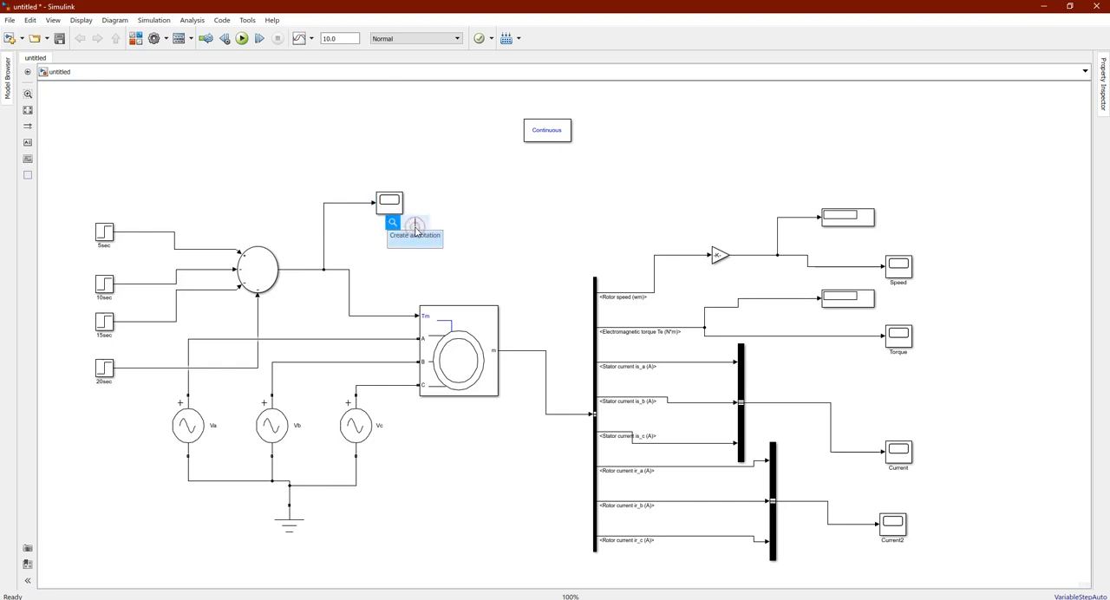
left_click(476, 180)
Set the simulation stop time to 25 and run the model
double_click(330, 38)
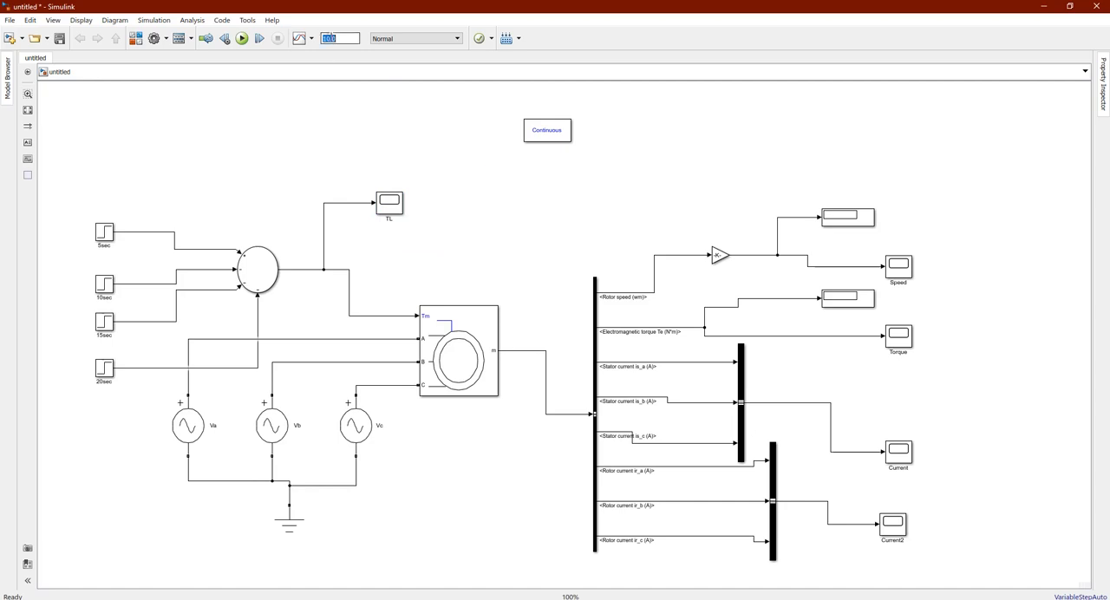
type("20")
key("BackSpace")
type("5")
left_click(360, 118)
left_click(242, 39)
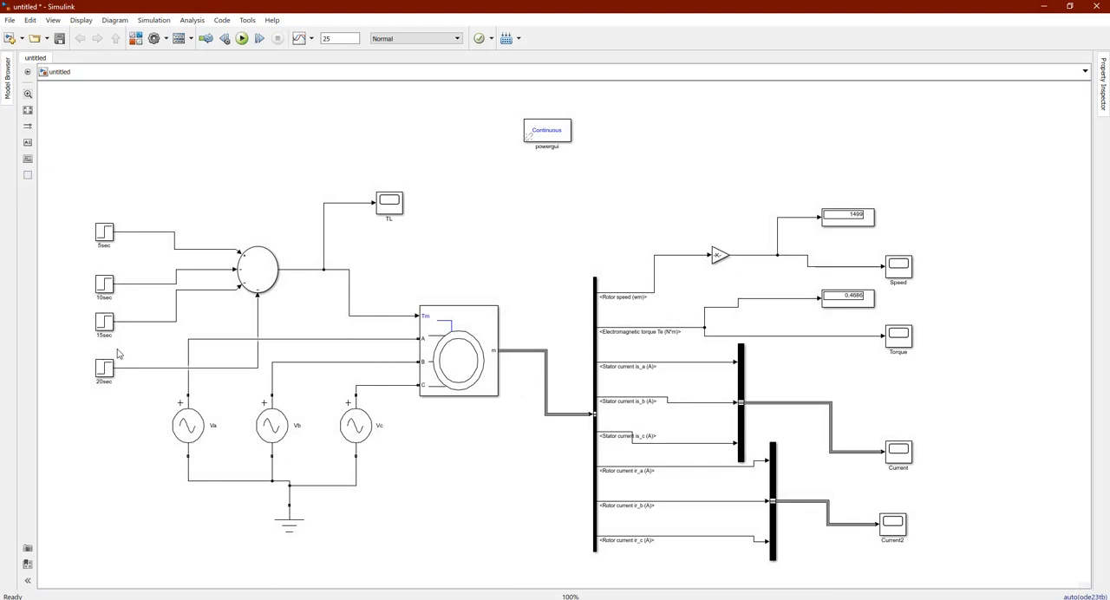
Check the asynchronous machine's preset rating and compare its rated speed with the speed display
double_click(492, 353)
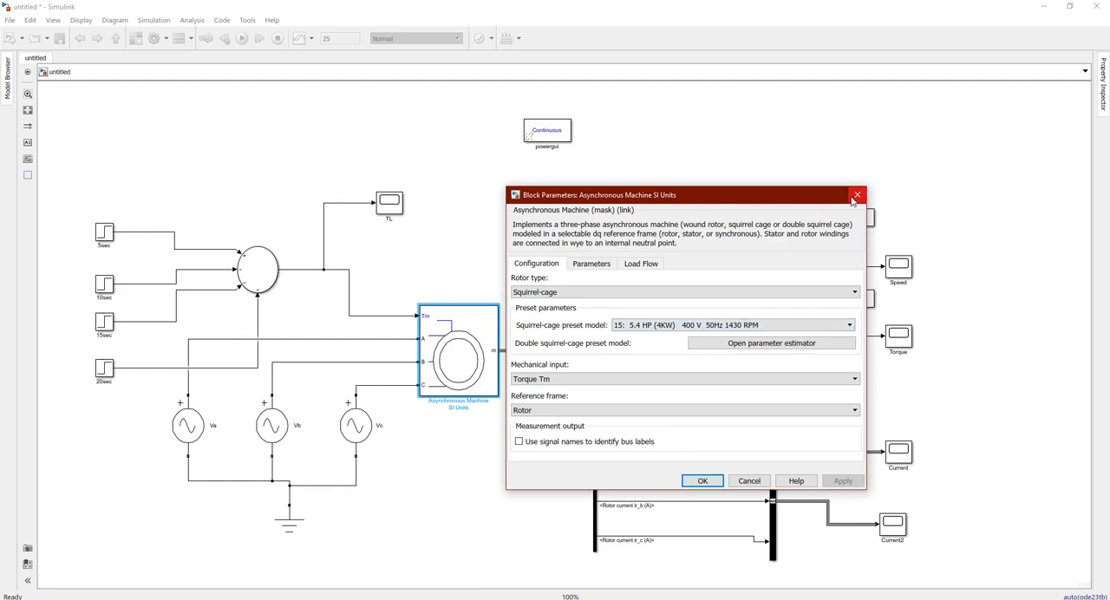
left_click(857, 194)
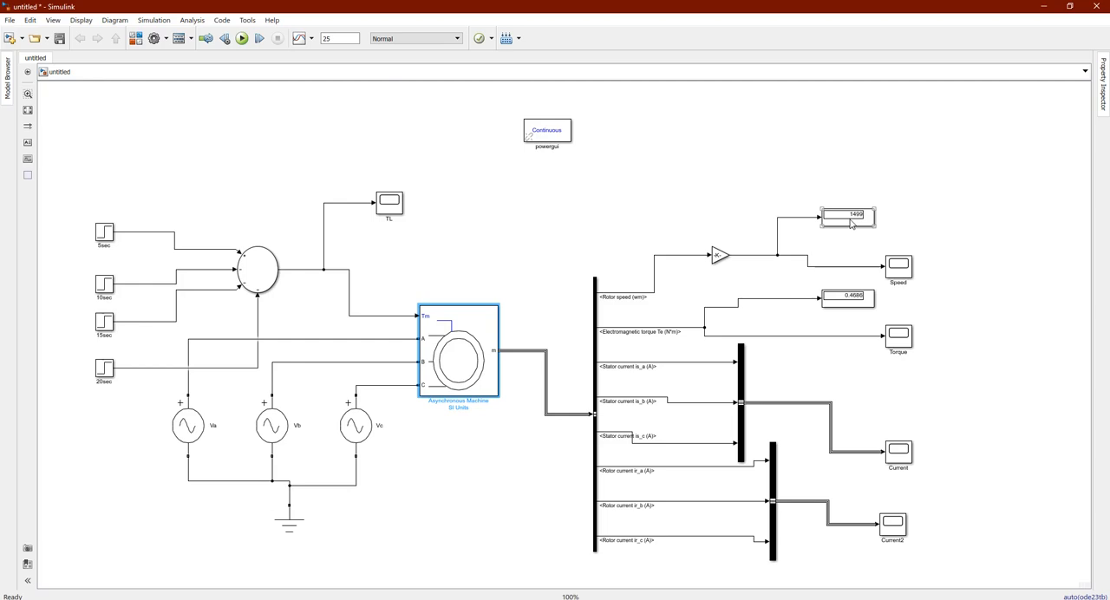
left_click(854, 242)
left_click(853, 219)
Examine the speed response to each load step in the Speed scope, then close the scope
double_click(900, 265)
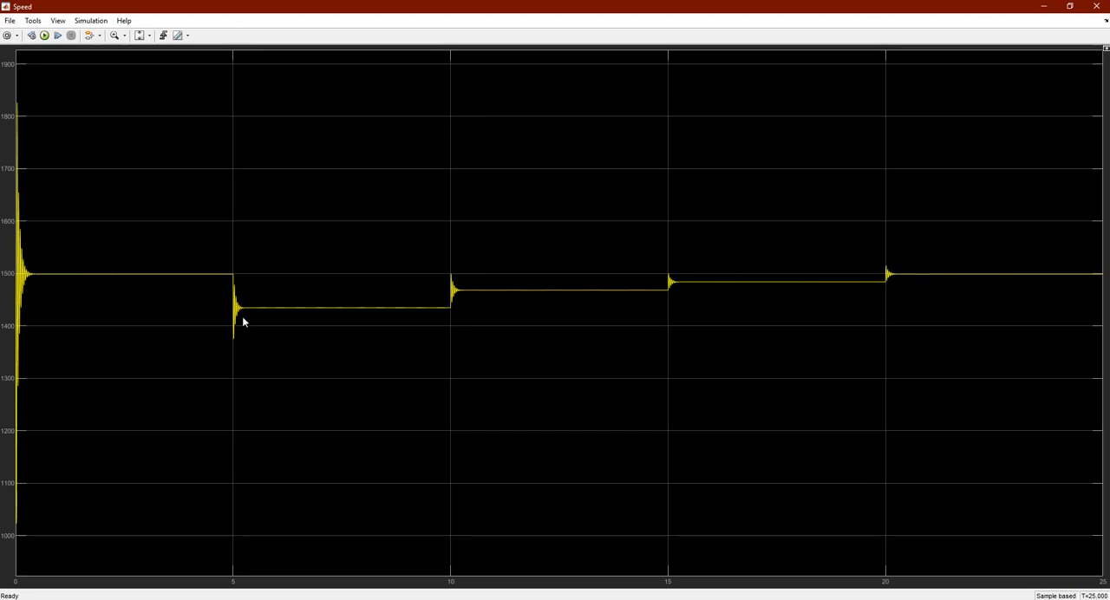
left_click(1102, 6)
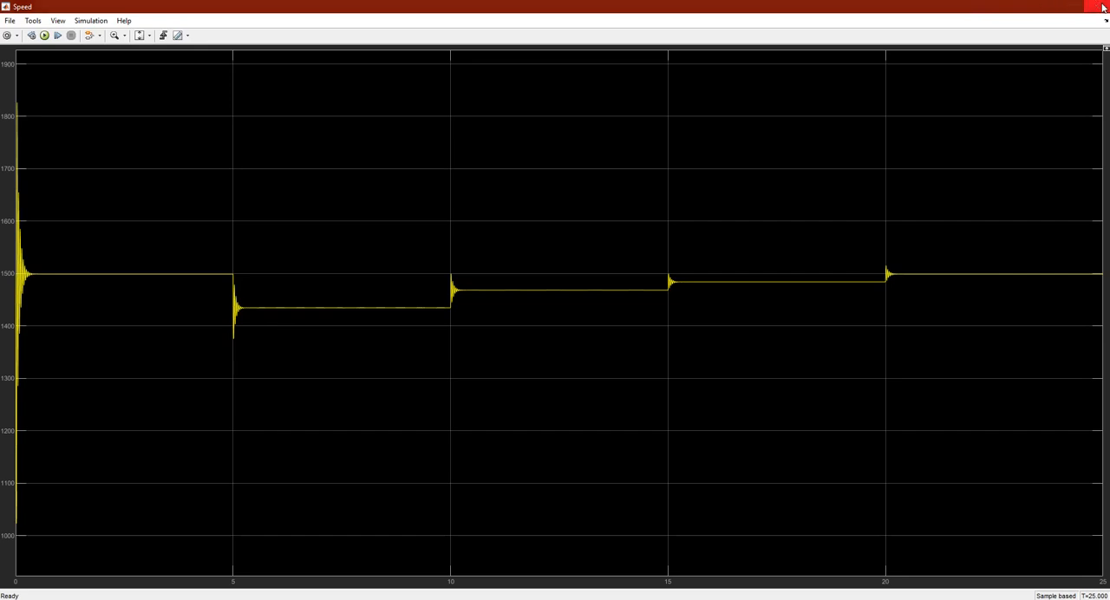
left_click(936, 372)
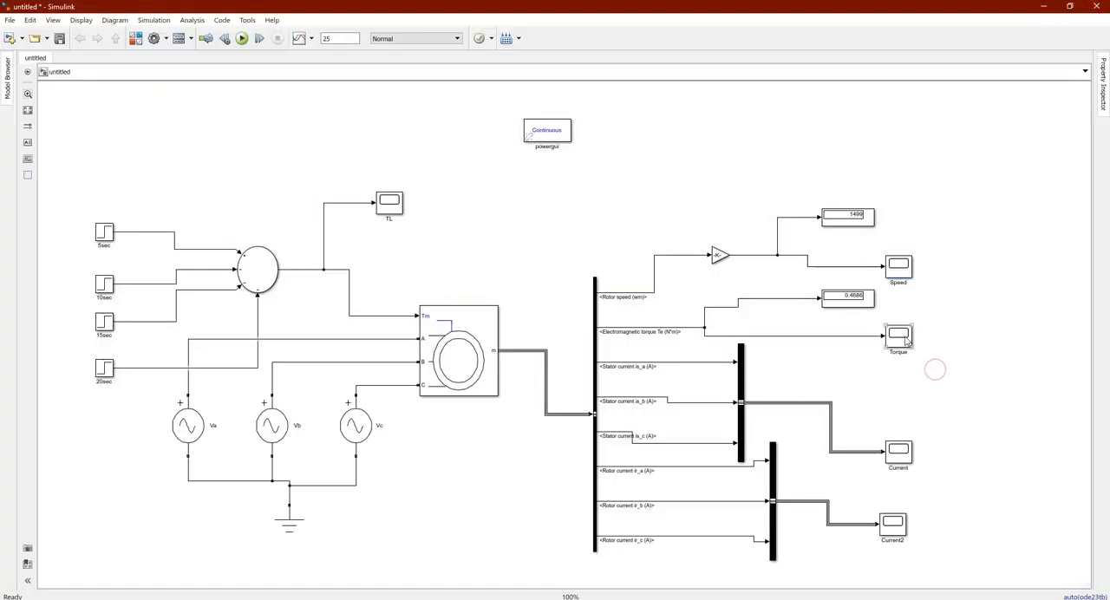
Examine the electromagnetic torque in the Torque scope and the stator currents in the maximized Current scope, closing each scope
double_click(906, 341)
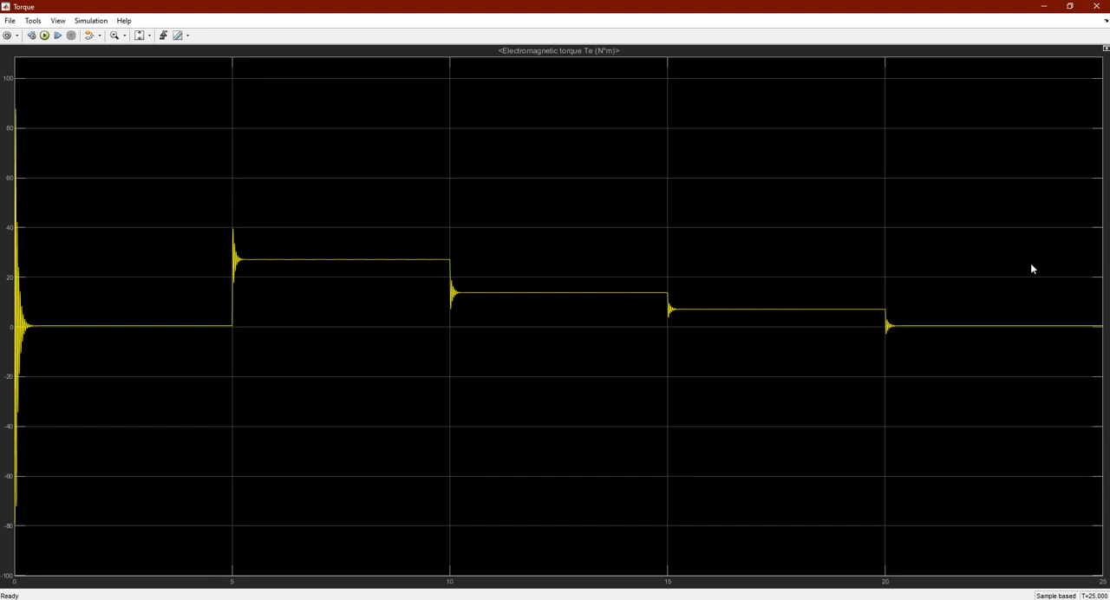
left_click(1097, 6)
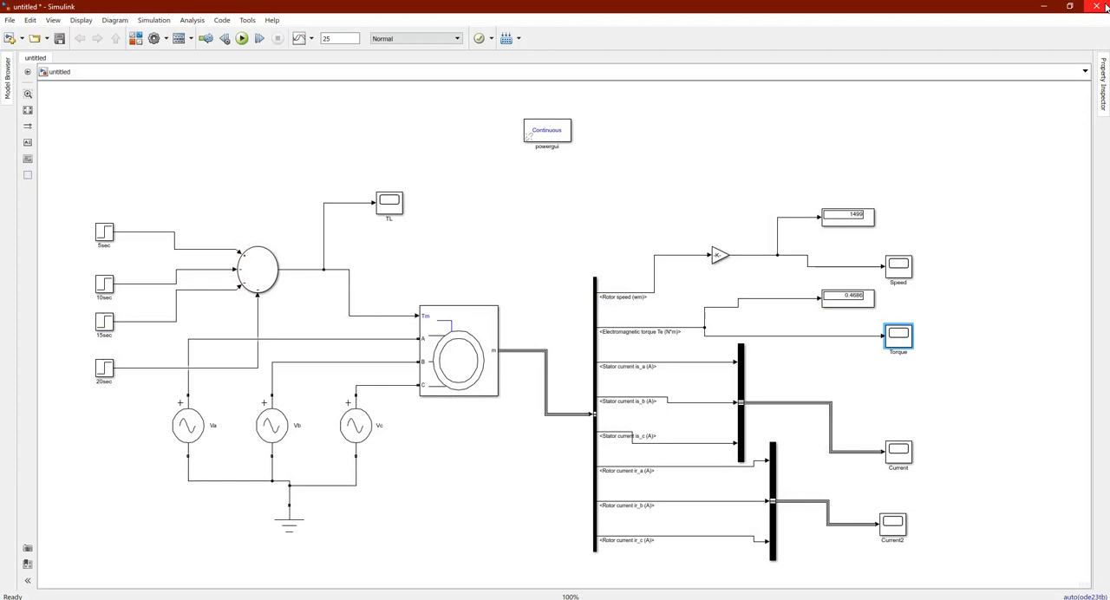
double_click(901, 453)
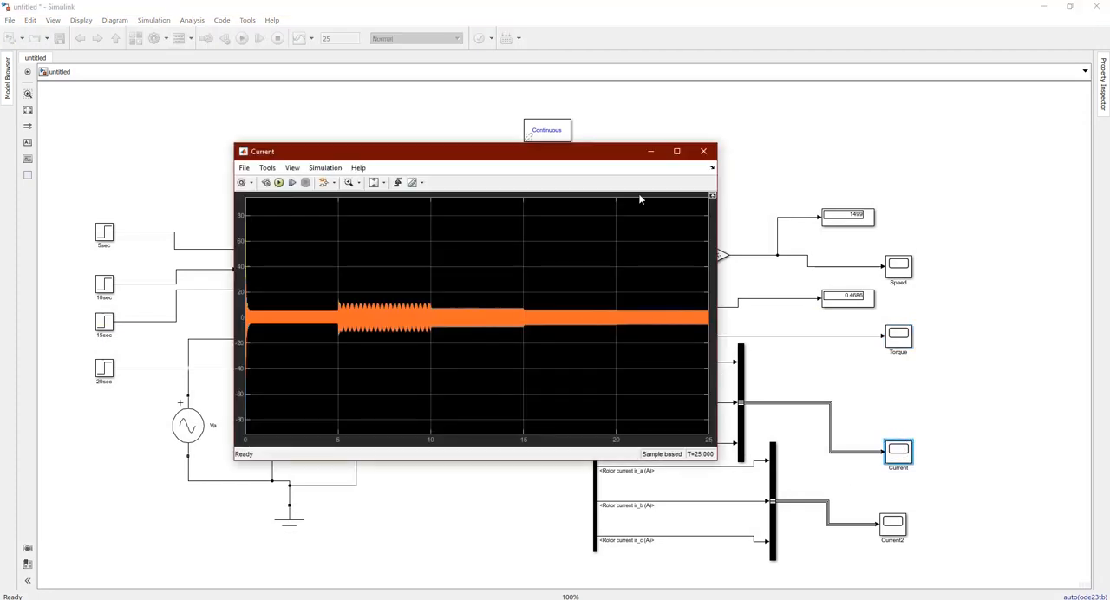
left_click(676, 151)
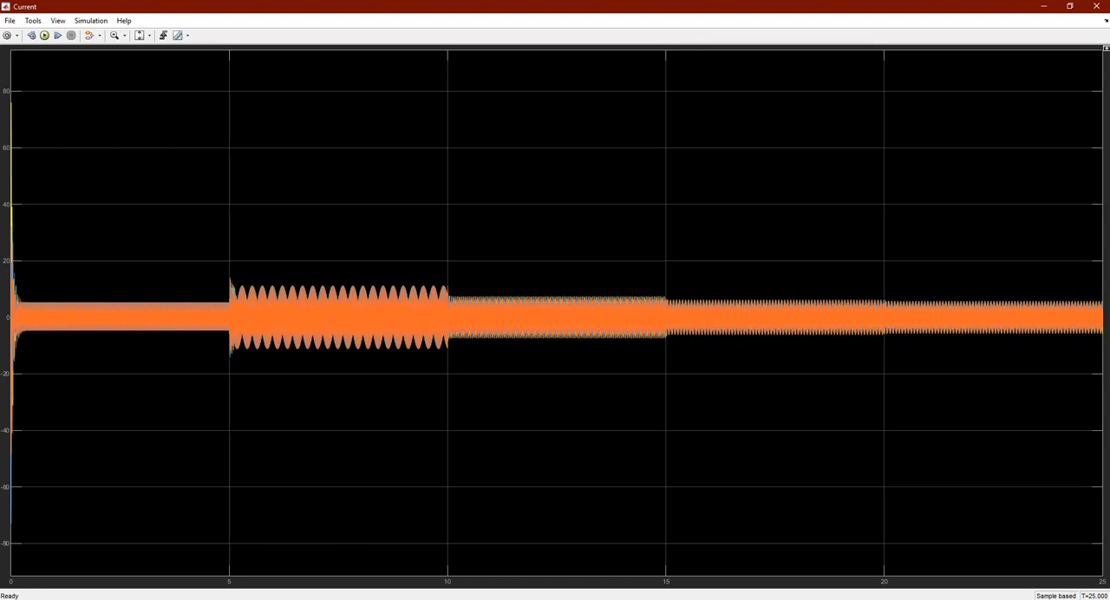
left_click(1096, 6)
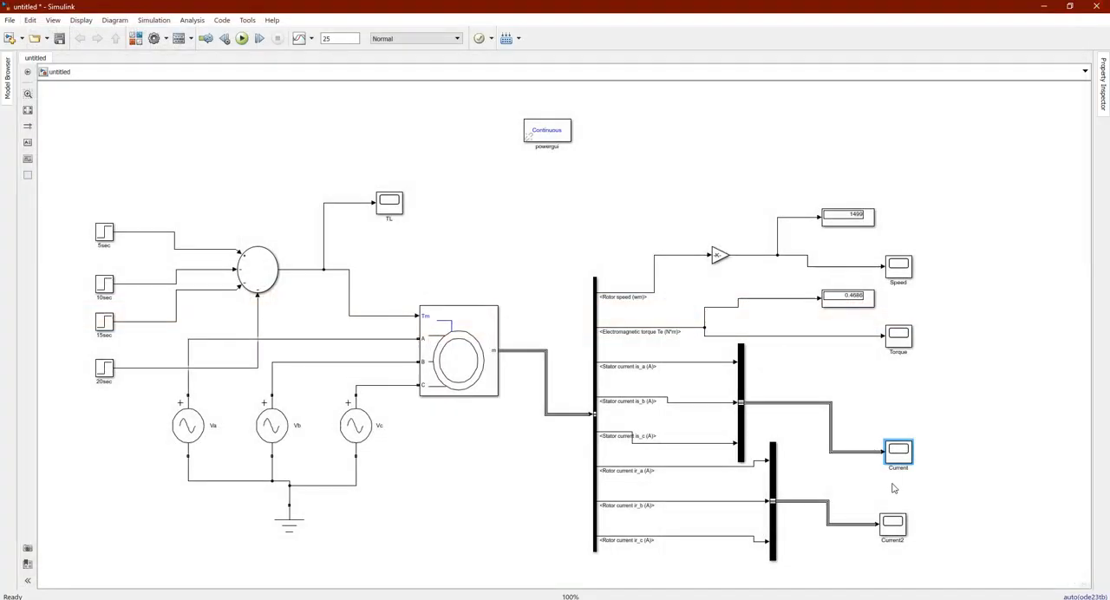
Examine the three rotor currents across the load steps in the maximized Current2 scope, then close the scope
left_click(894, 525)
double_click(894, 524)
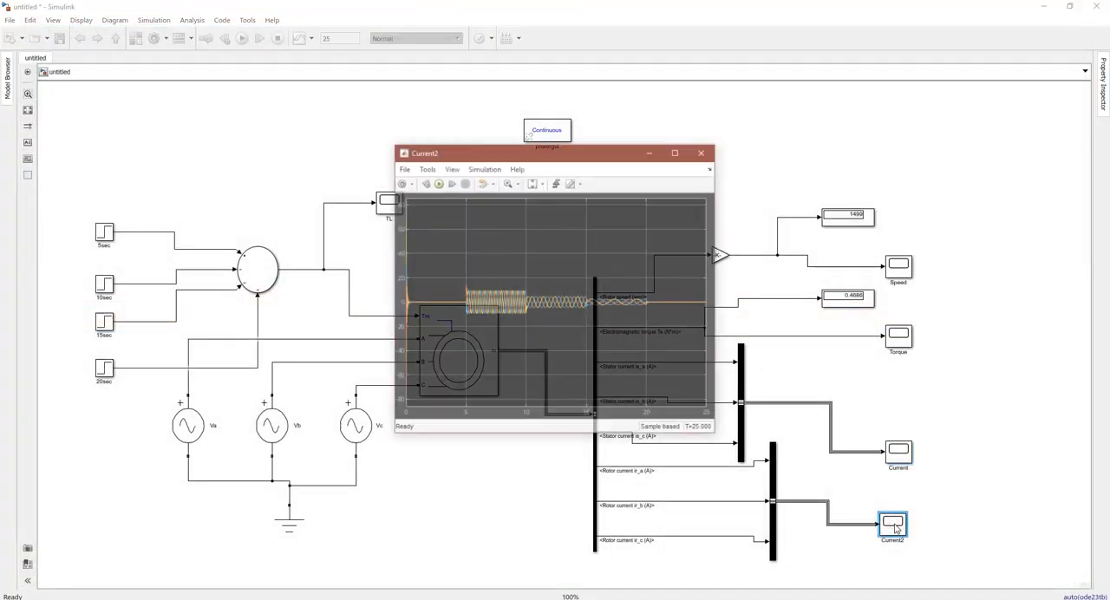
left_click(678, 152)
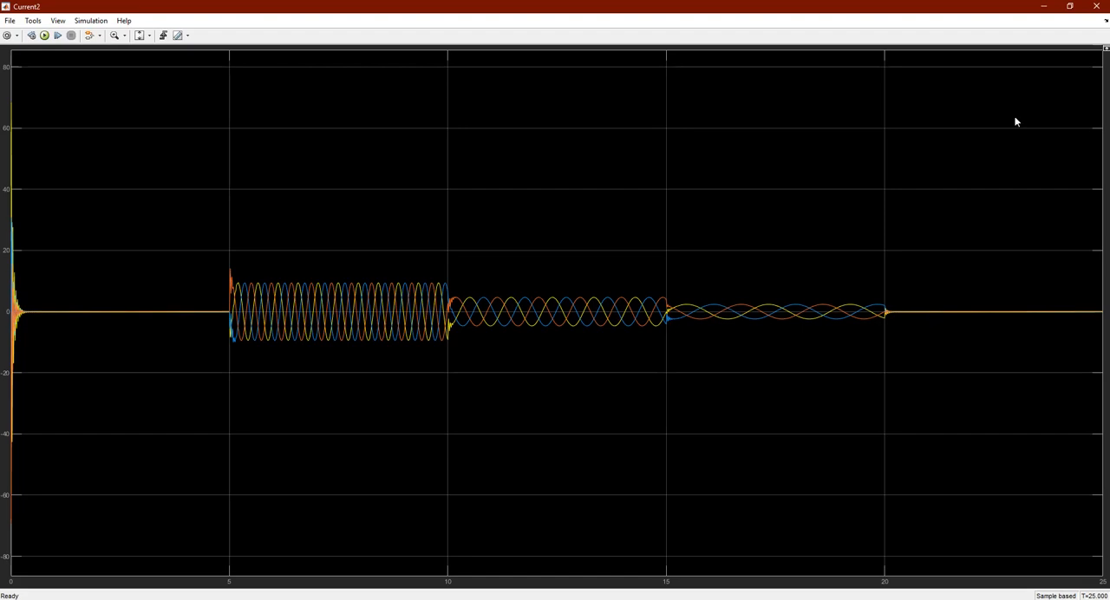
left_click(1096, 6)
left_click(452, 486)
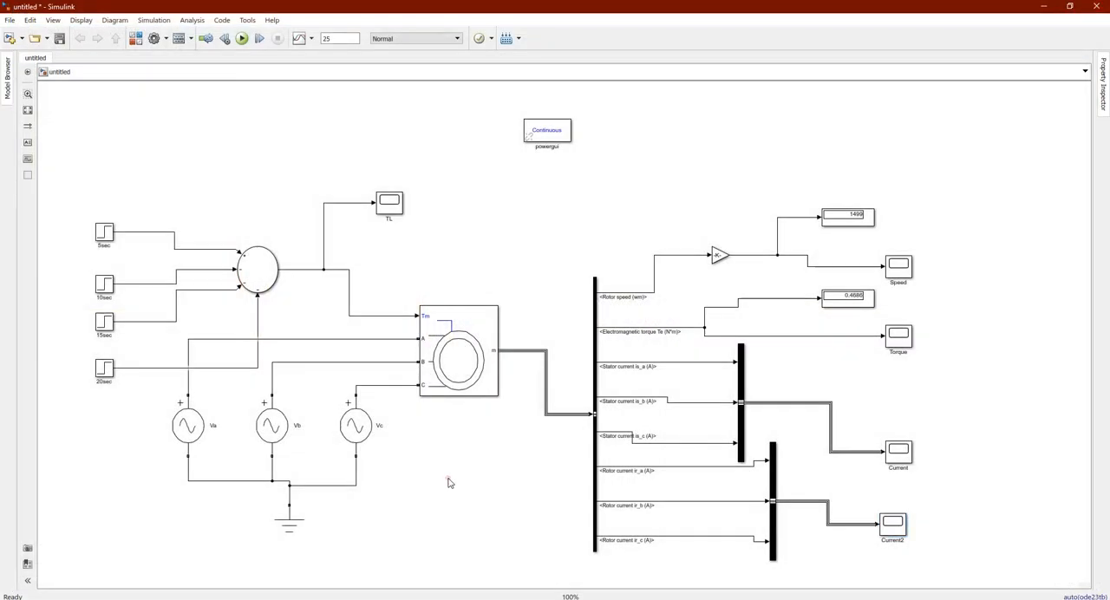
Examine the summed load torque profile in the TL scope, then close the scope
double_click(389, 203)
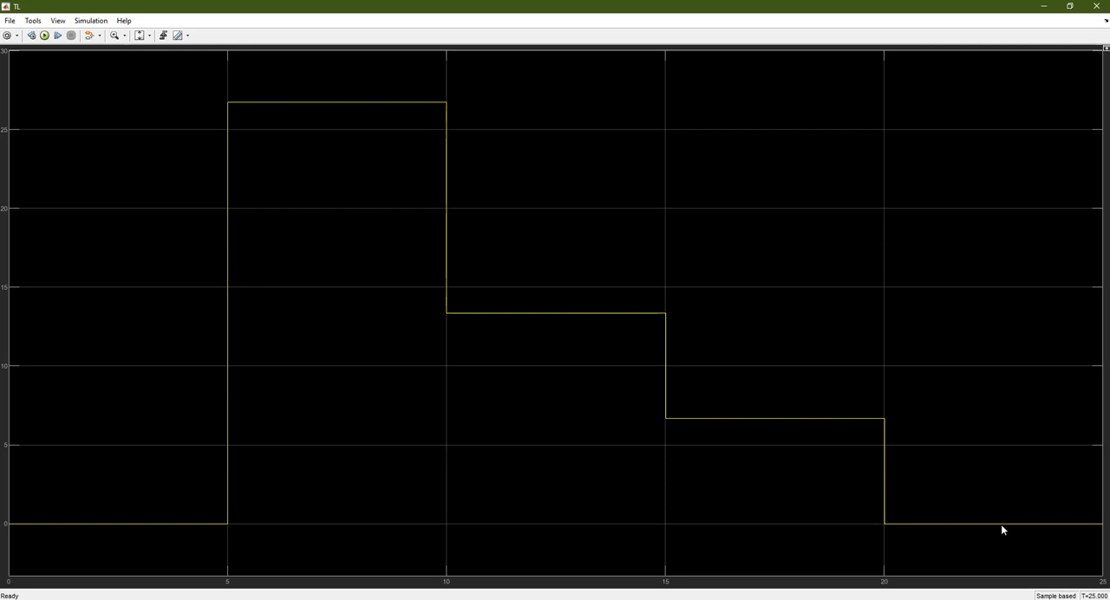
left_click(1097, 6)
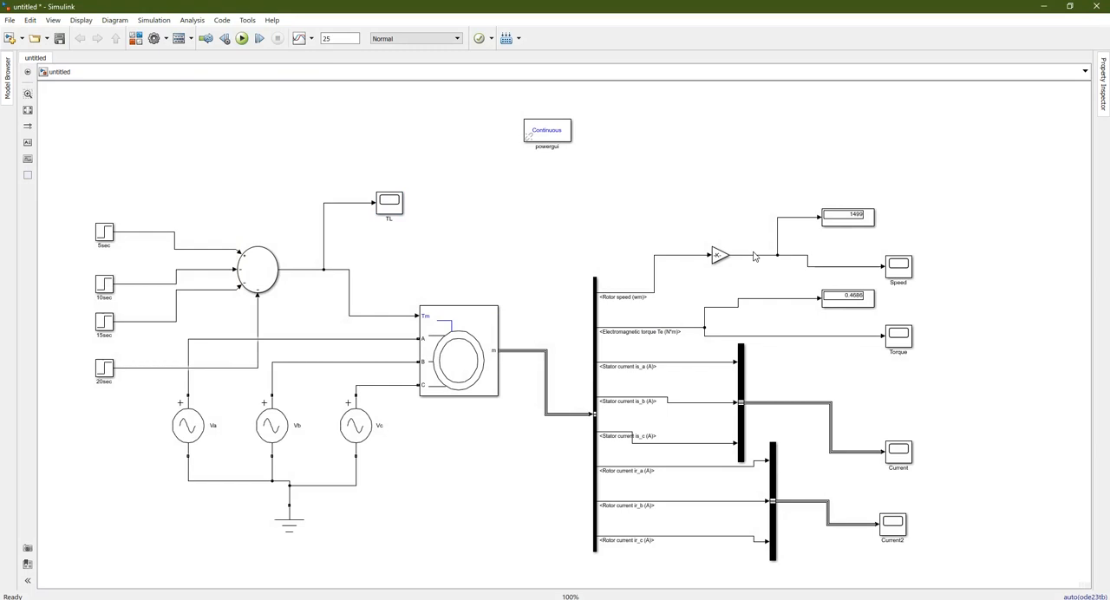
left_click(756, 255)
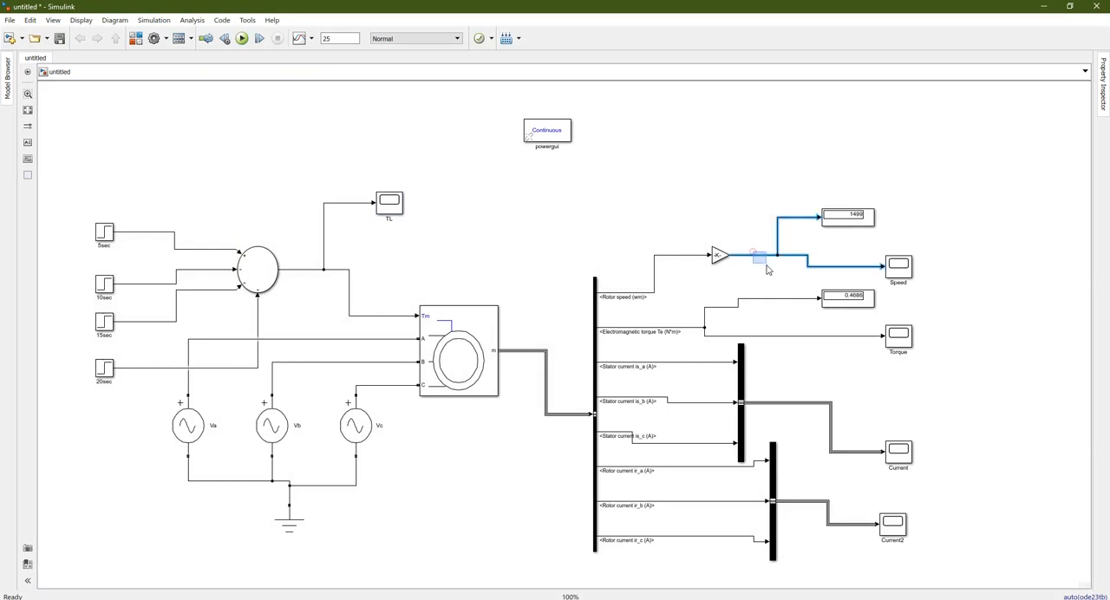
left_click(768, 275)
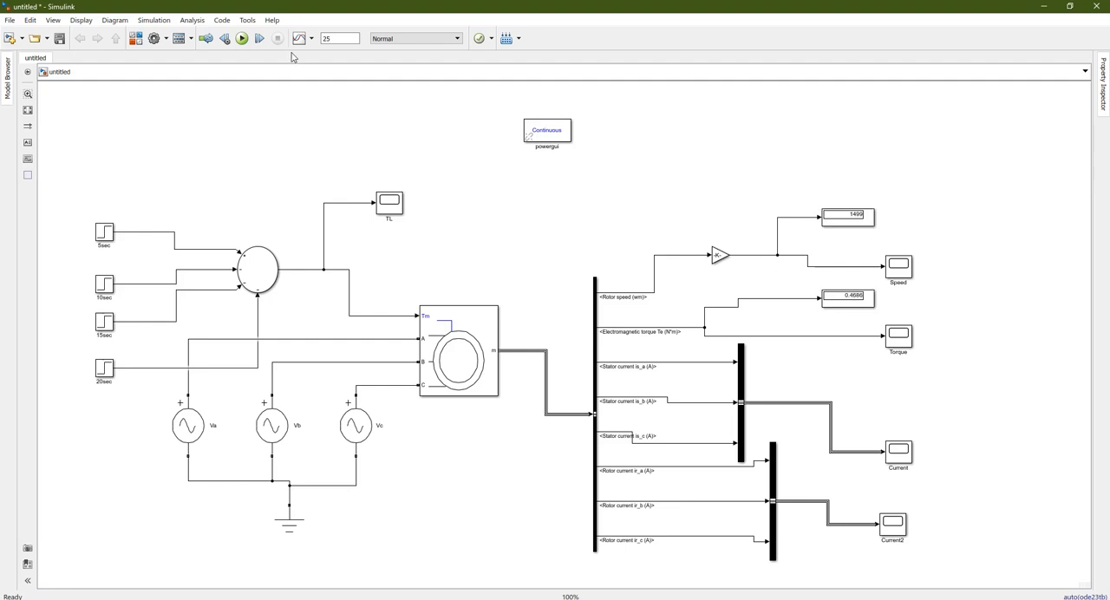
Enable stepping back in the simulation stepping options with an interval of 3 steps between stored back steps, and run the model
left_click(224, 39)
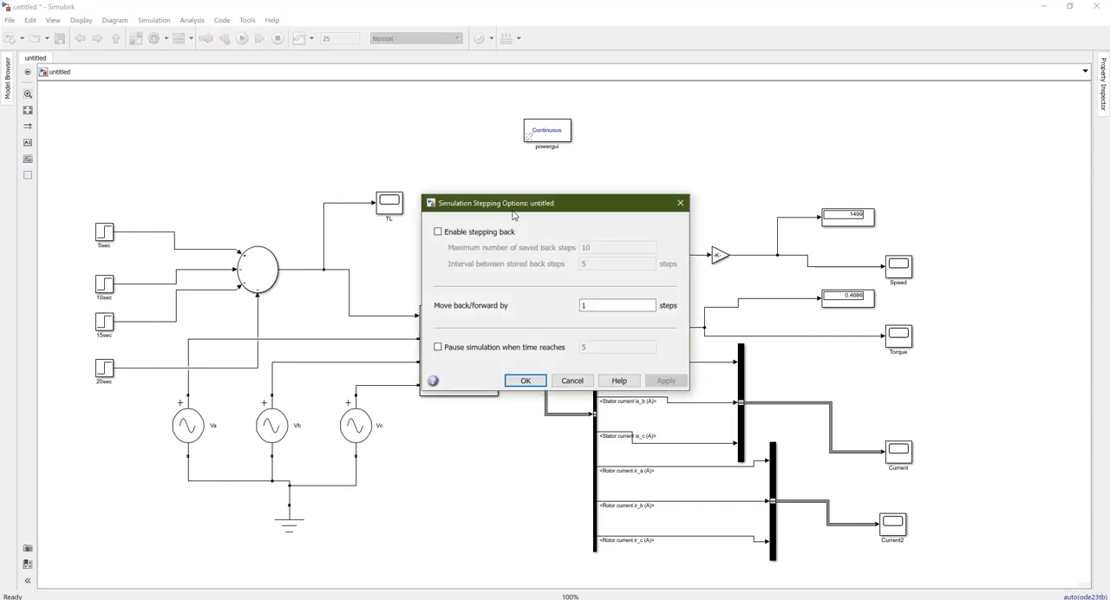
left_click(458, 231)
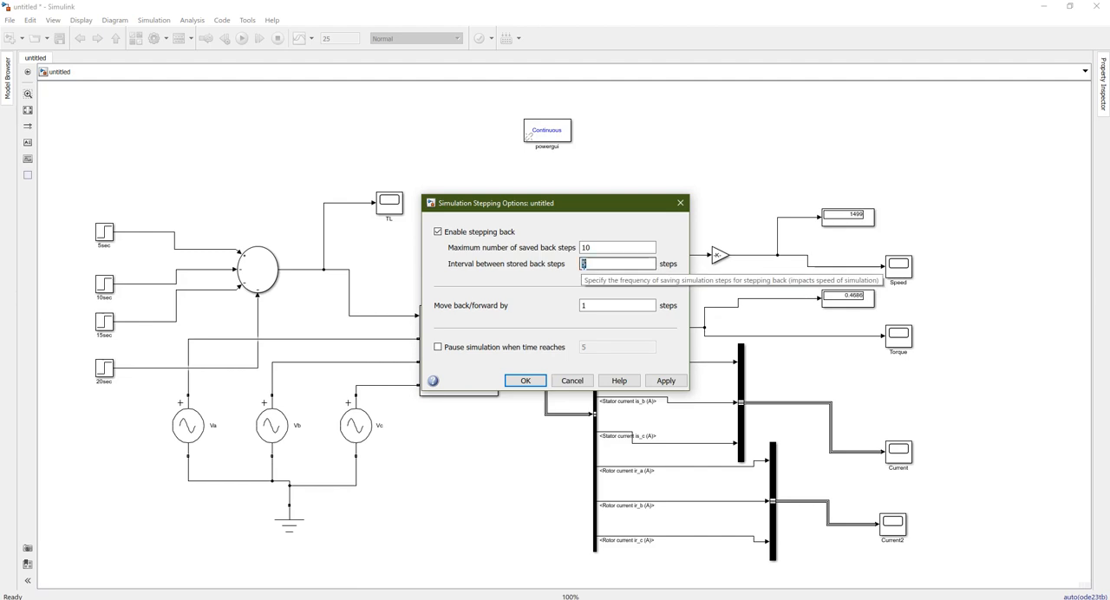
double_click(581, 264)
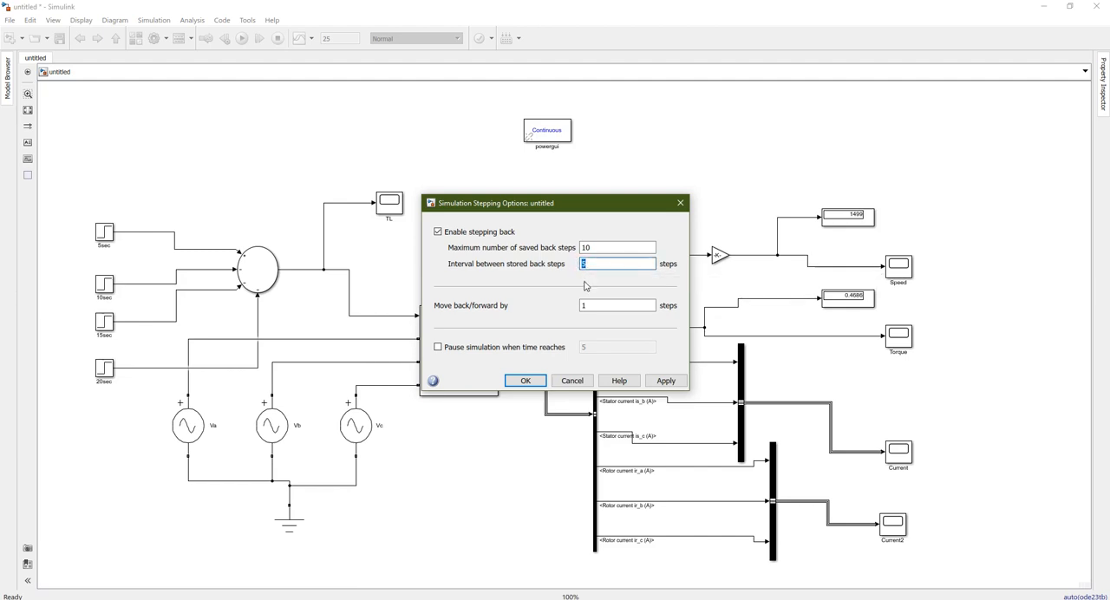
type("3")
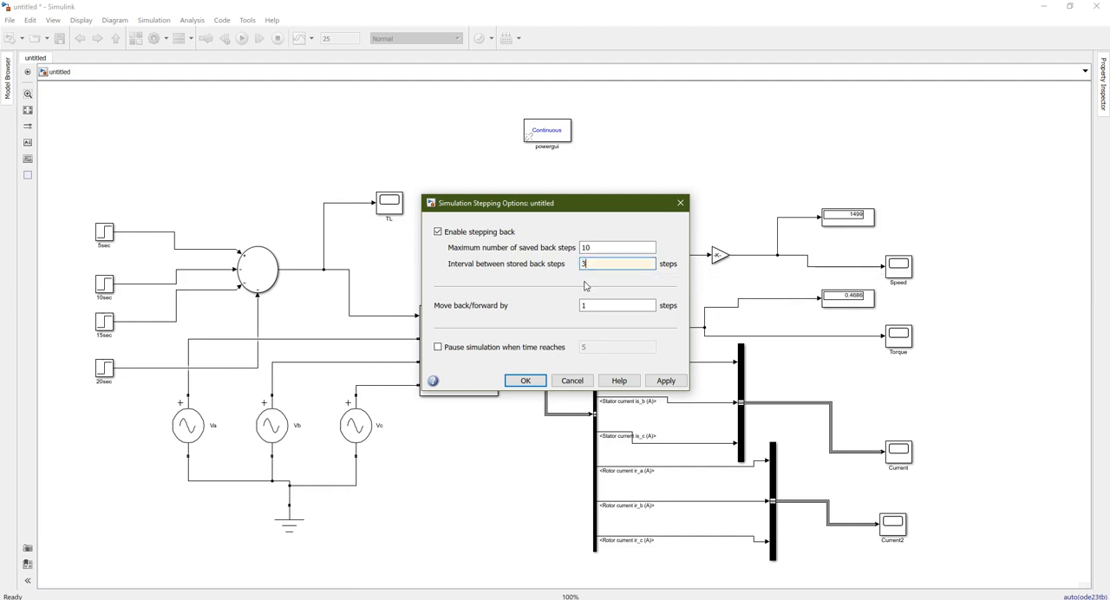
left_click(527, 381)
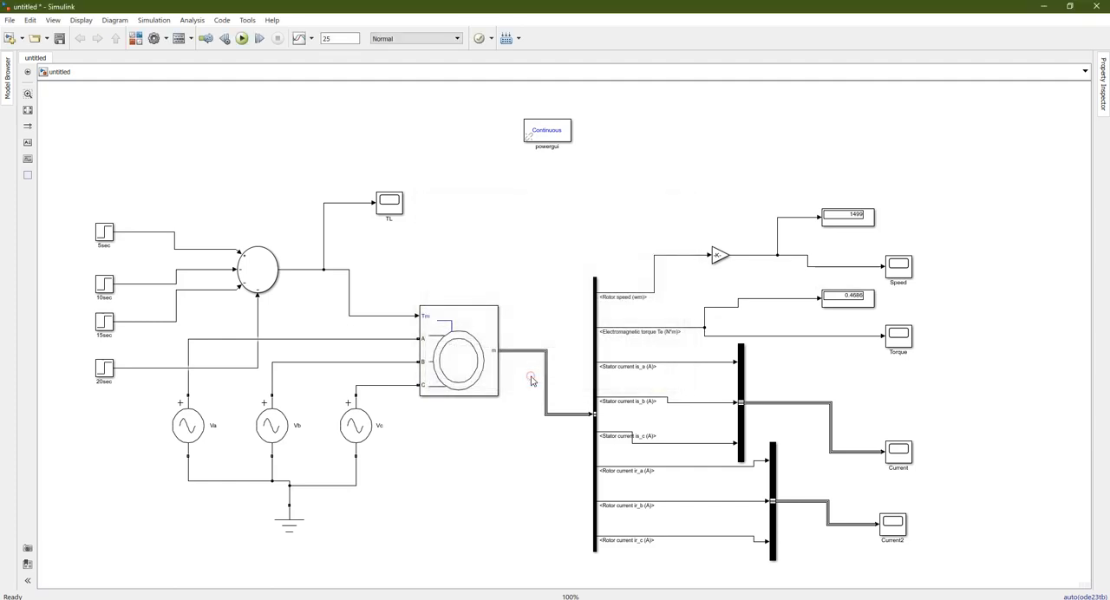
left_click(242, 38)
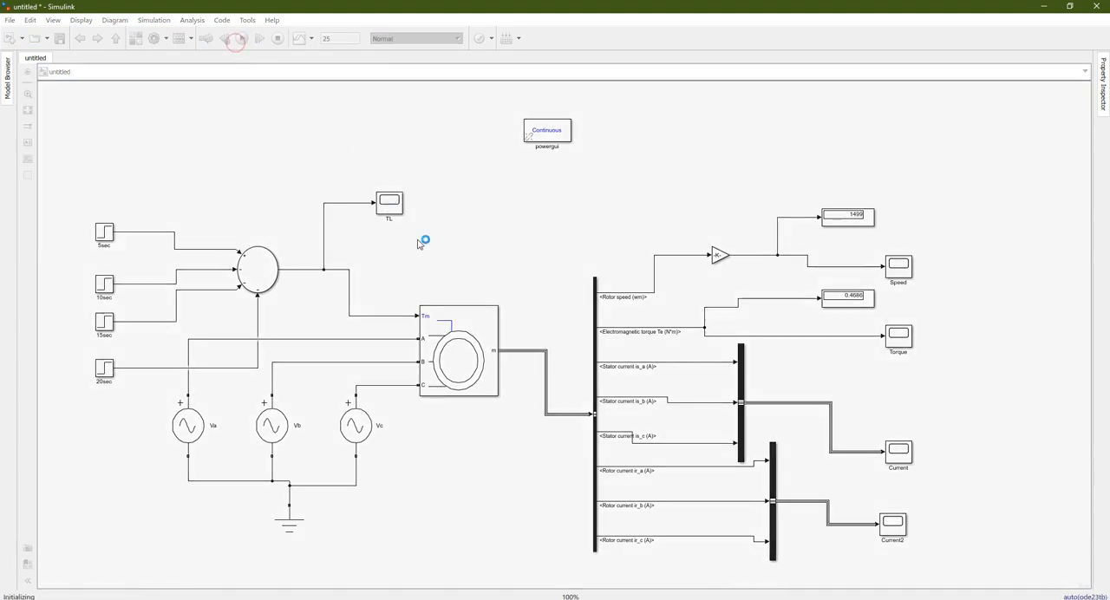